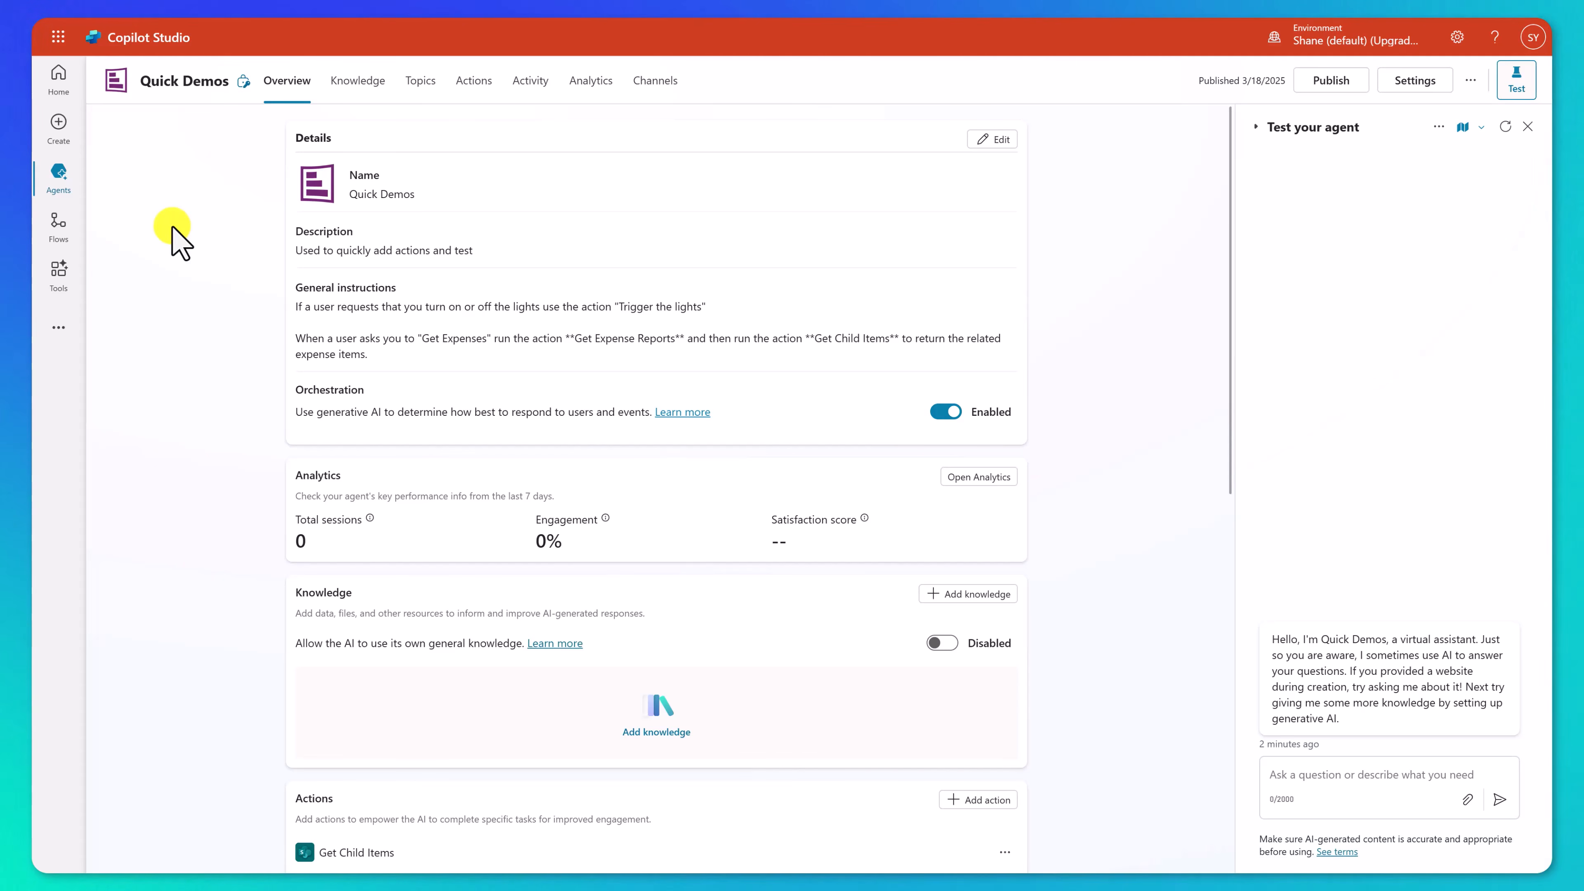
# Start adding an action to the Quick Demos agent and search the available actions for "microsoft teams"
pyautogui.click(469, 82)
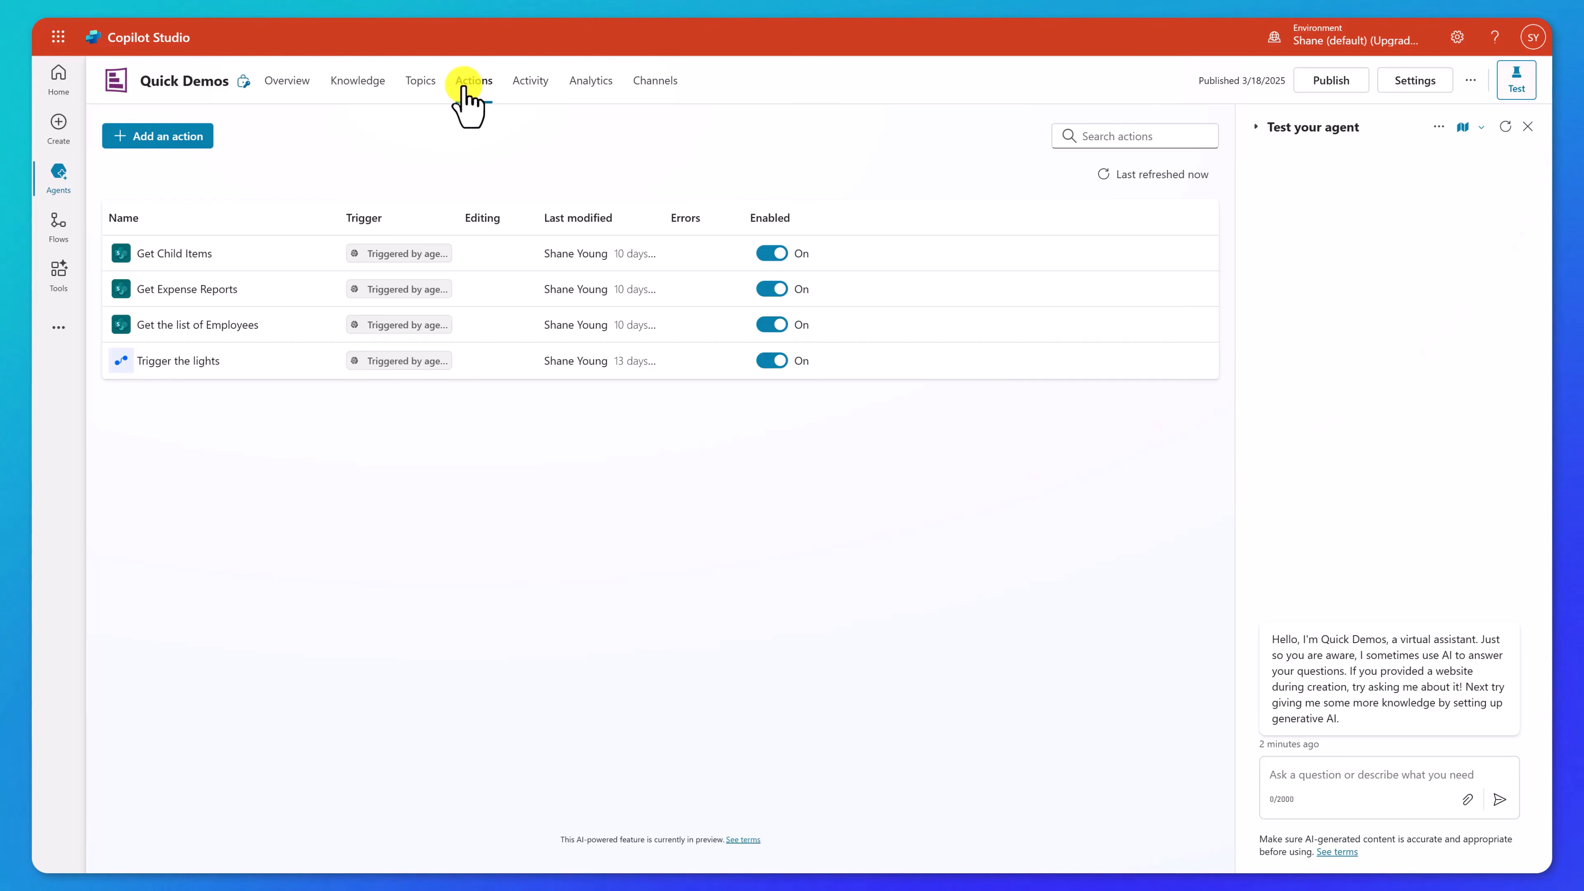
pyautogui.click(186, 139)
pyautogui.click(1107, 242)
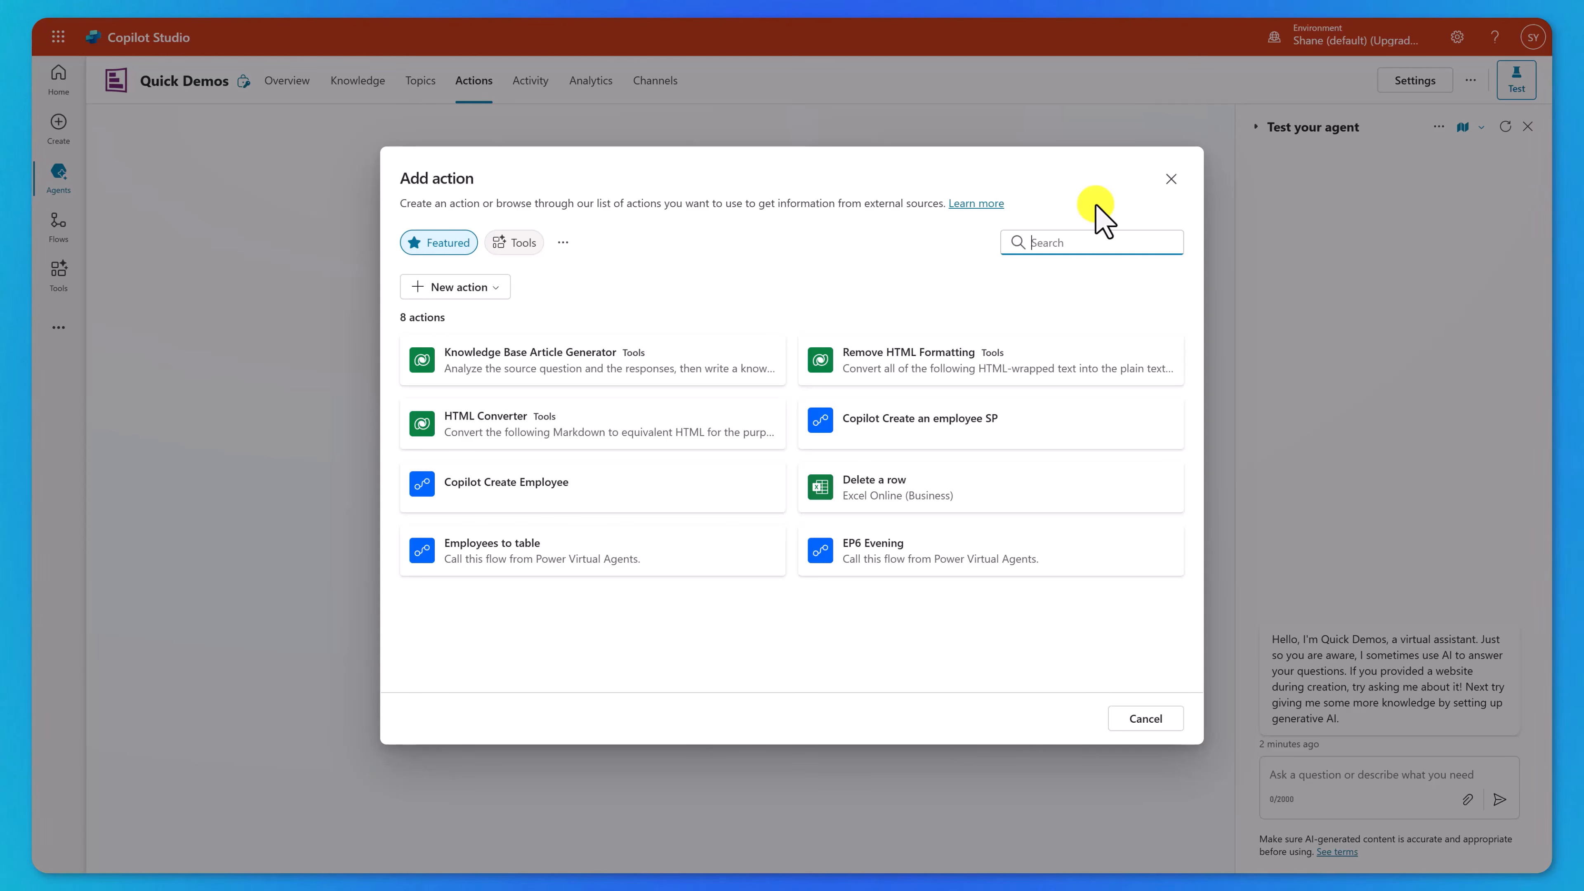
pyautogui.write('microsoft teams')
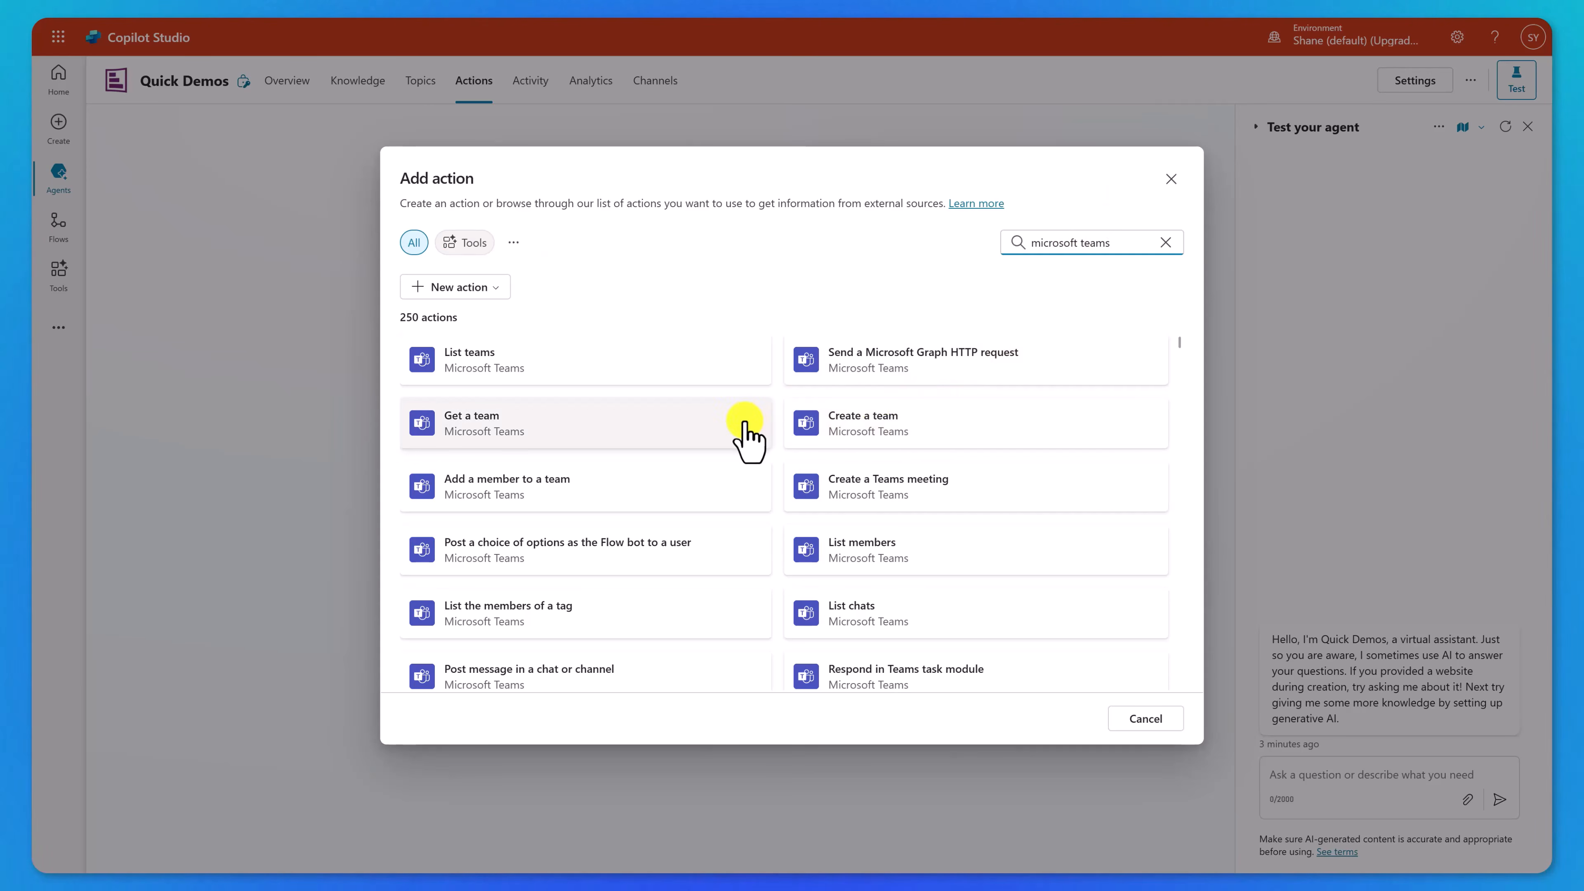
pyautogui.scroll(-5, 737, 450)
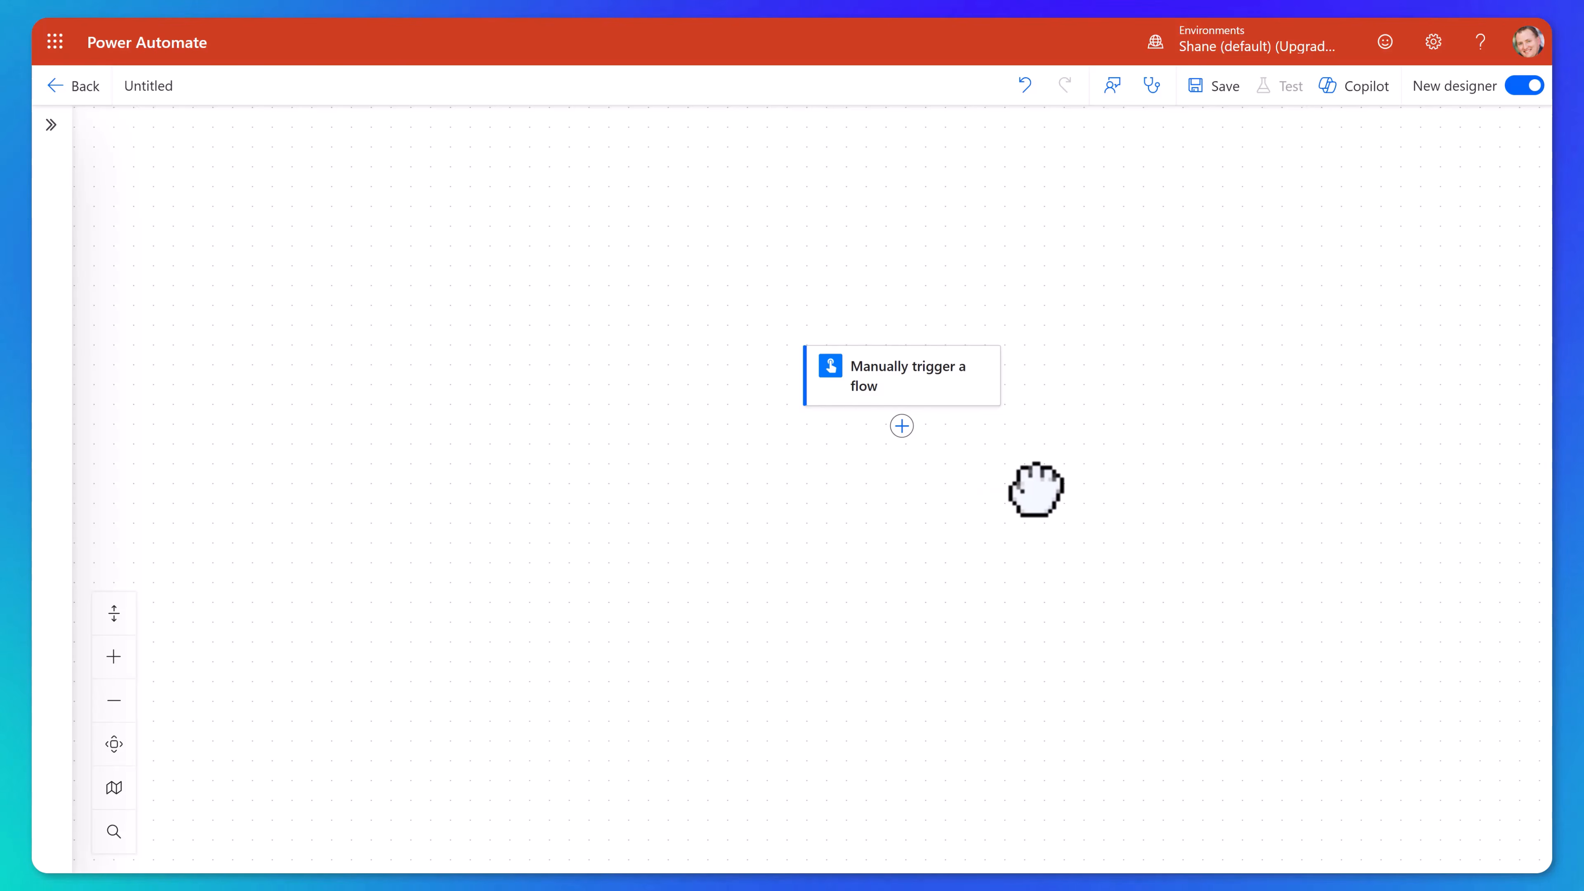
# Switch to Power Automate, start adding an action after the manual trigger, and list all Microsoft Teams actions
pyautogui.click(903, 427)
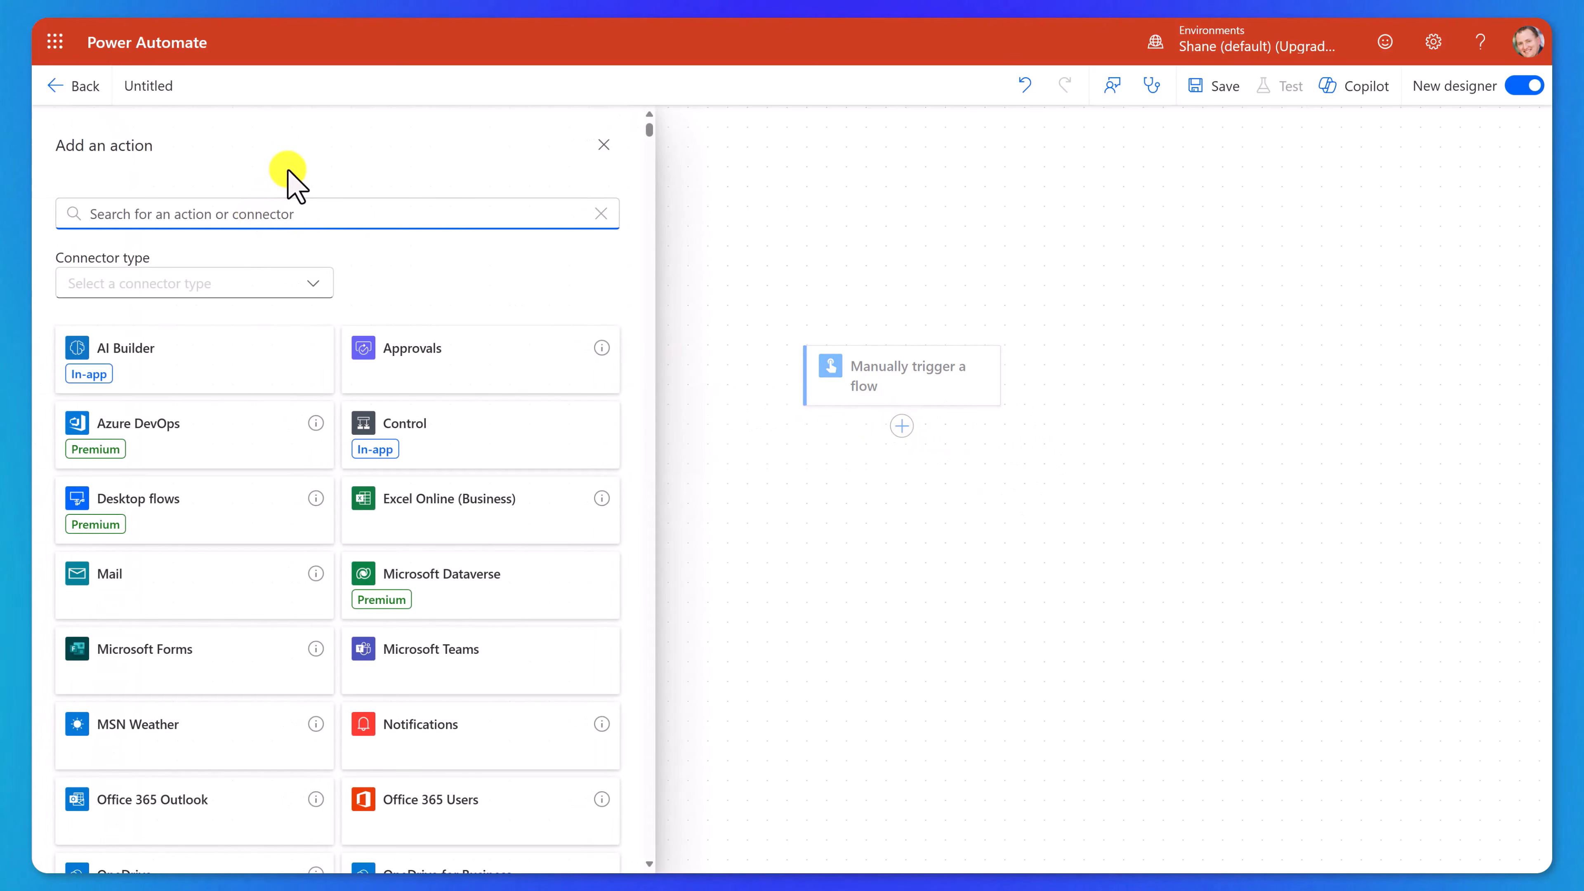
pyautogui.click(286, 214)
pyautogui.write('microsoft teams')
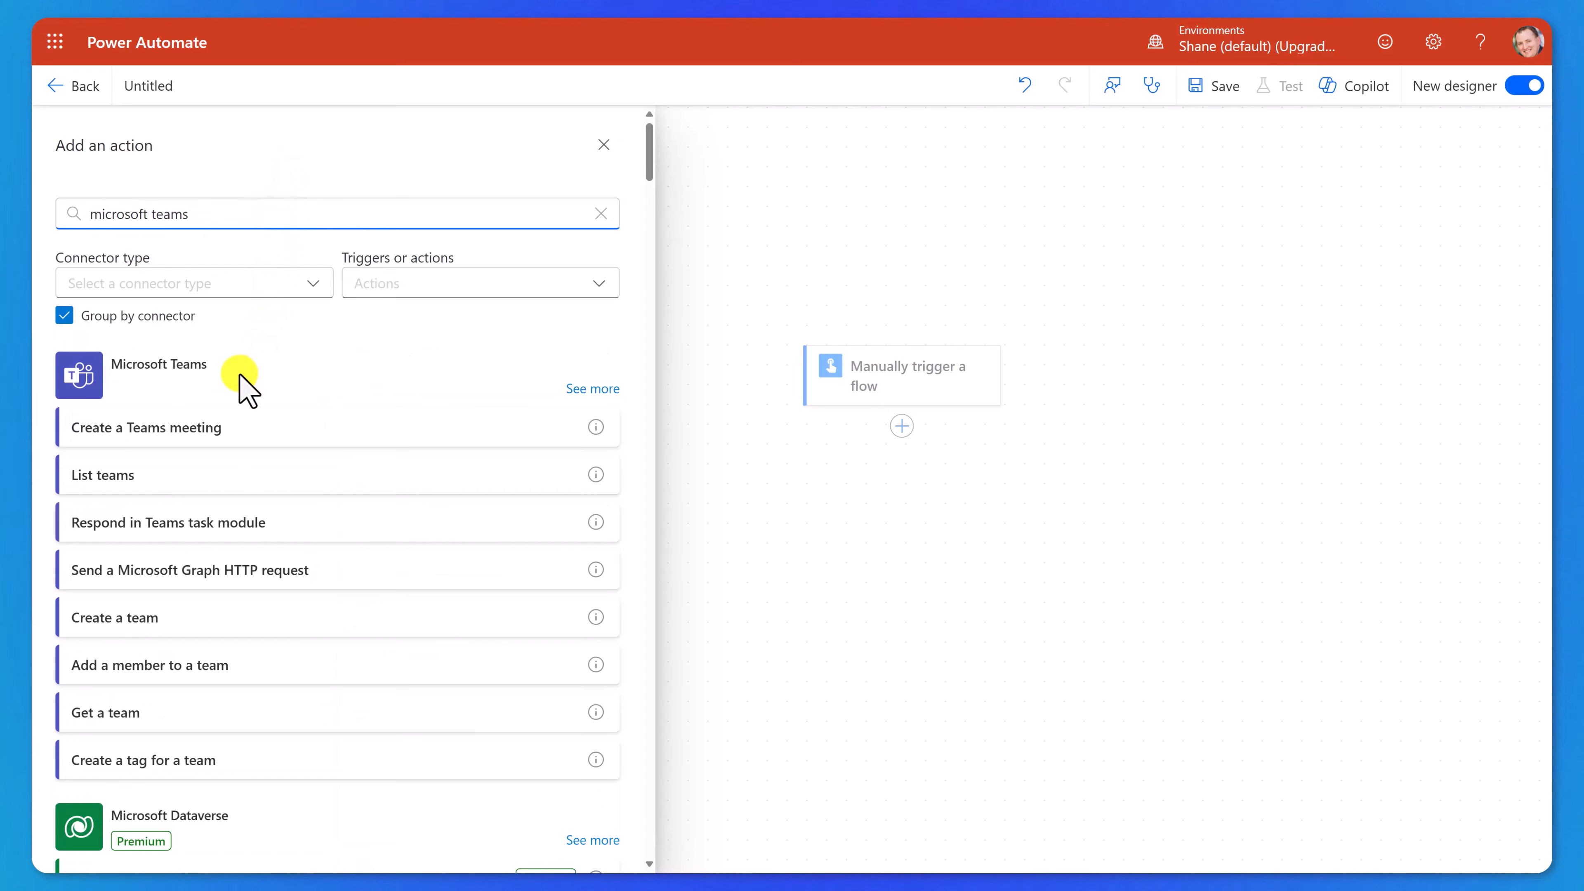
pyautogui.click(597, 389)
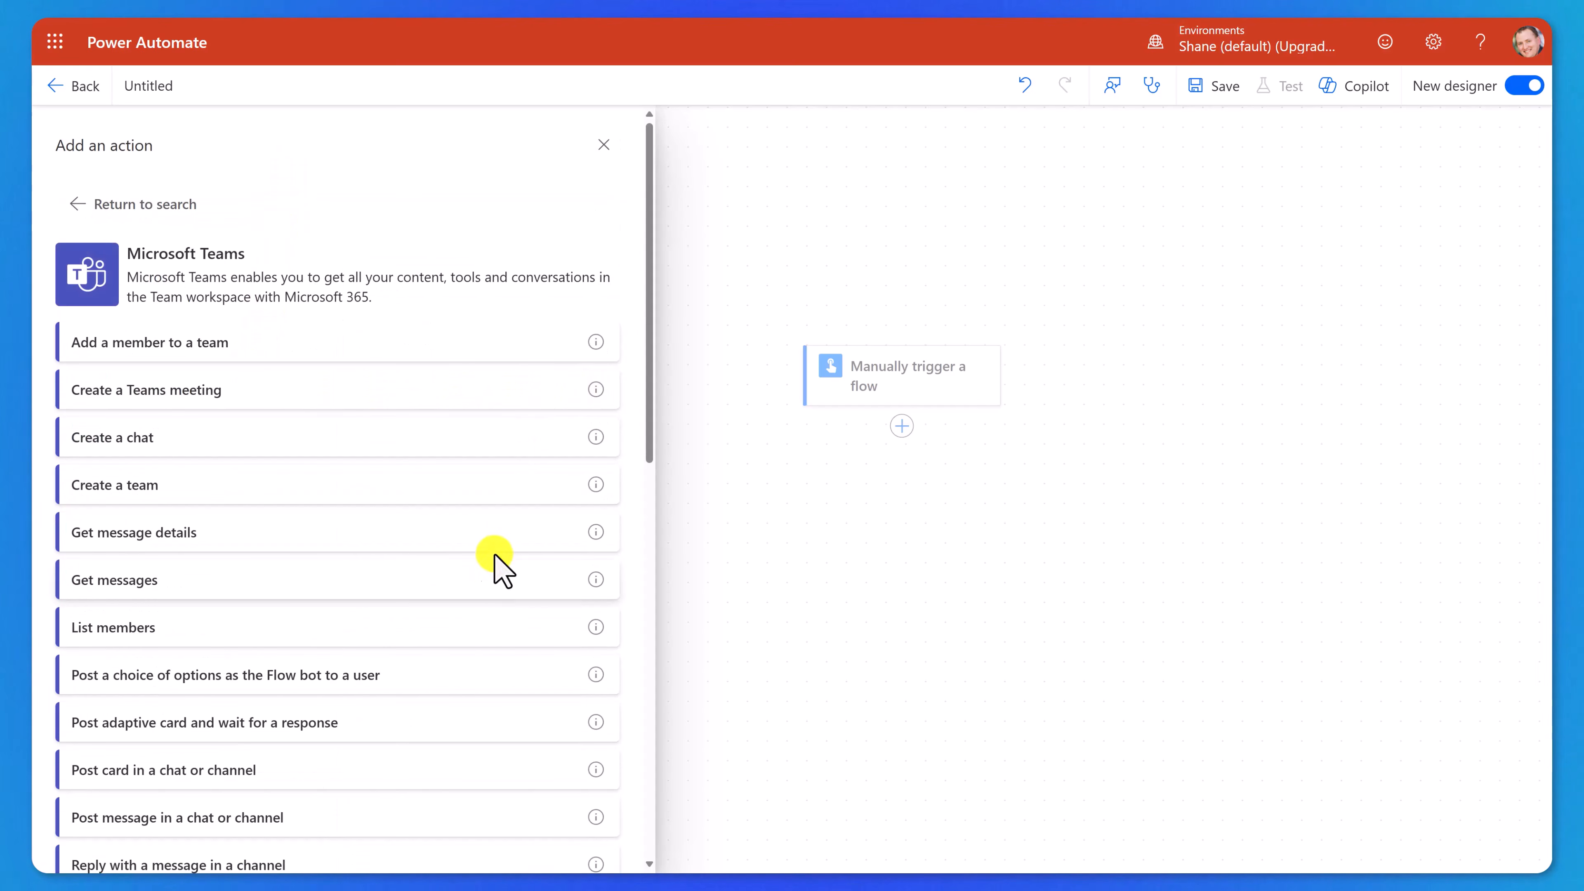
pyautogui.scroll(-5, 495, 517)
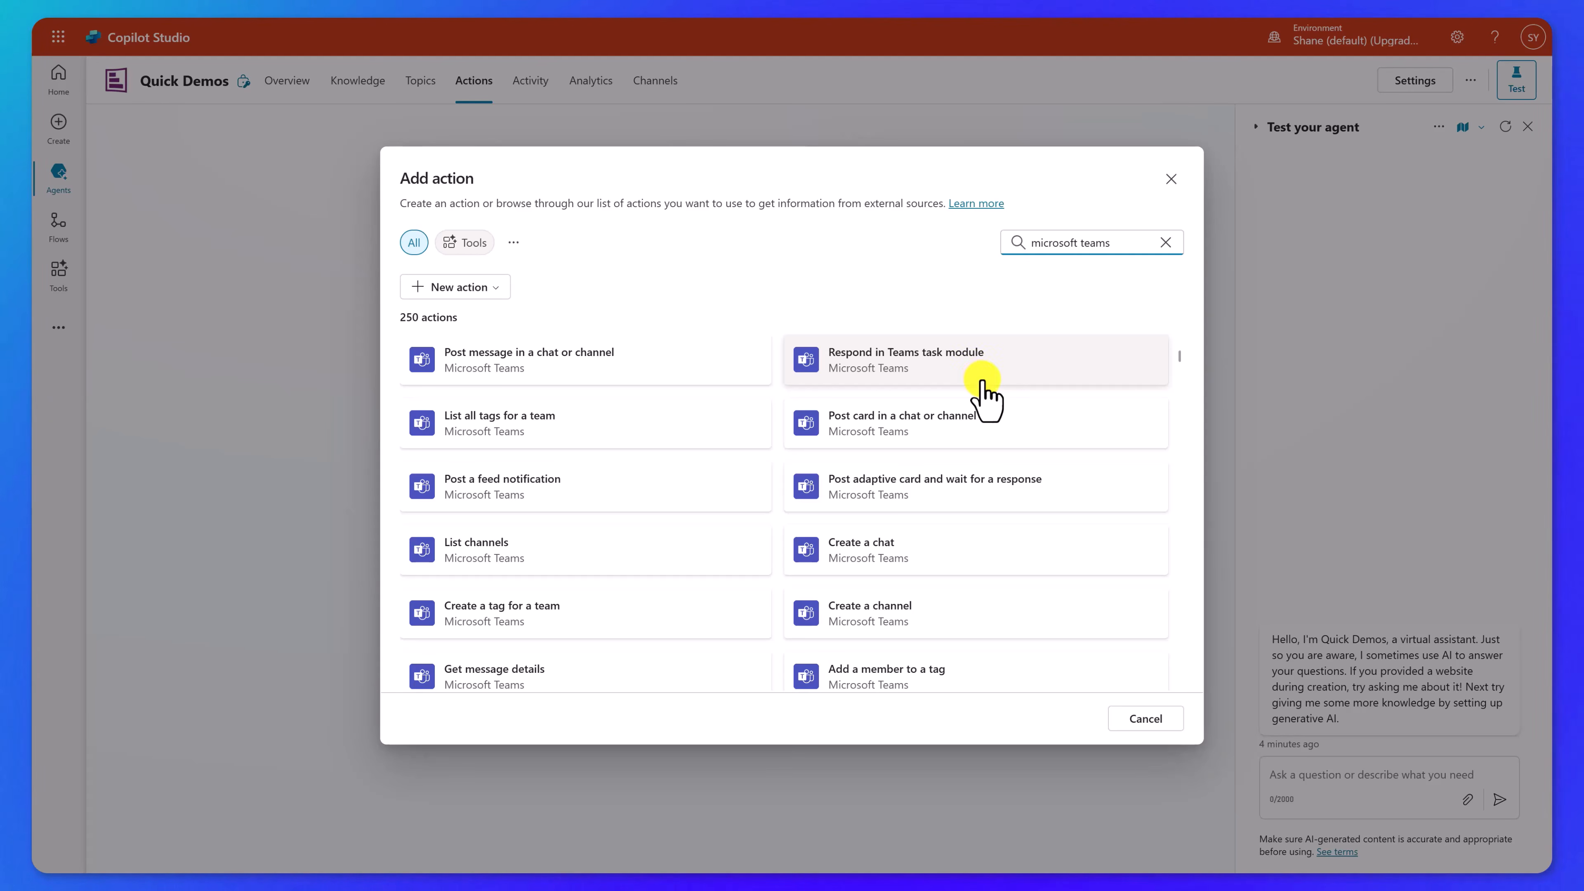
# Switch to Copilot Studio and add the Microsoft Teams action "Post message in a chat or channel" using its existing connection
pyautogui.click(688, 369)
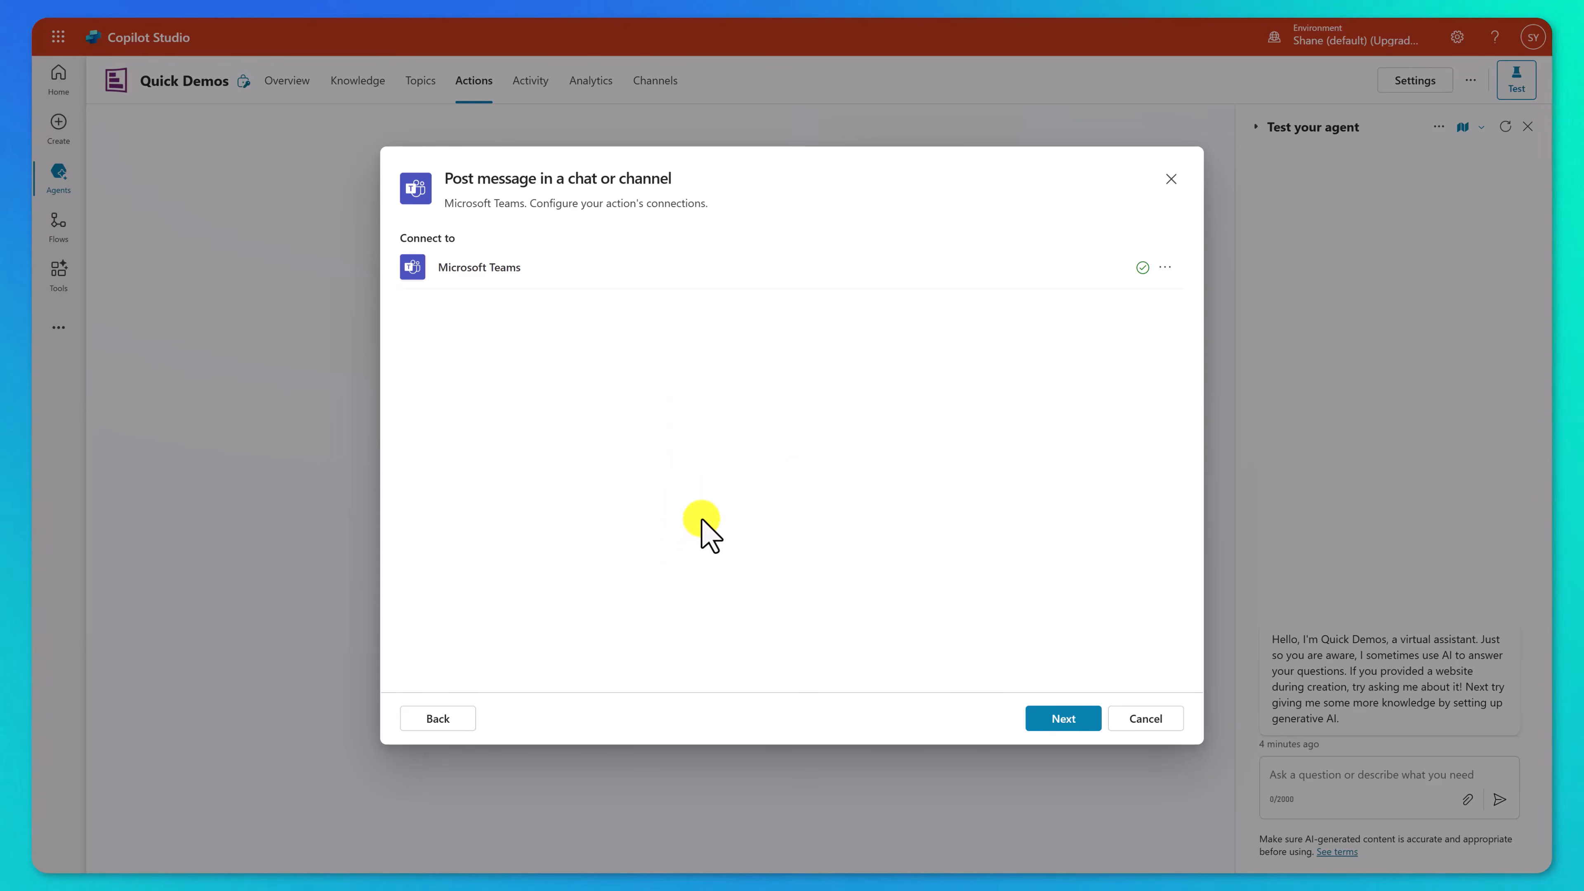
pyautogui.click(1035, 724)
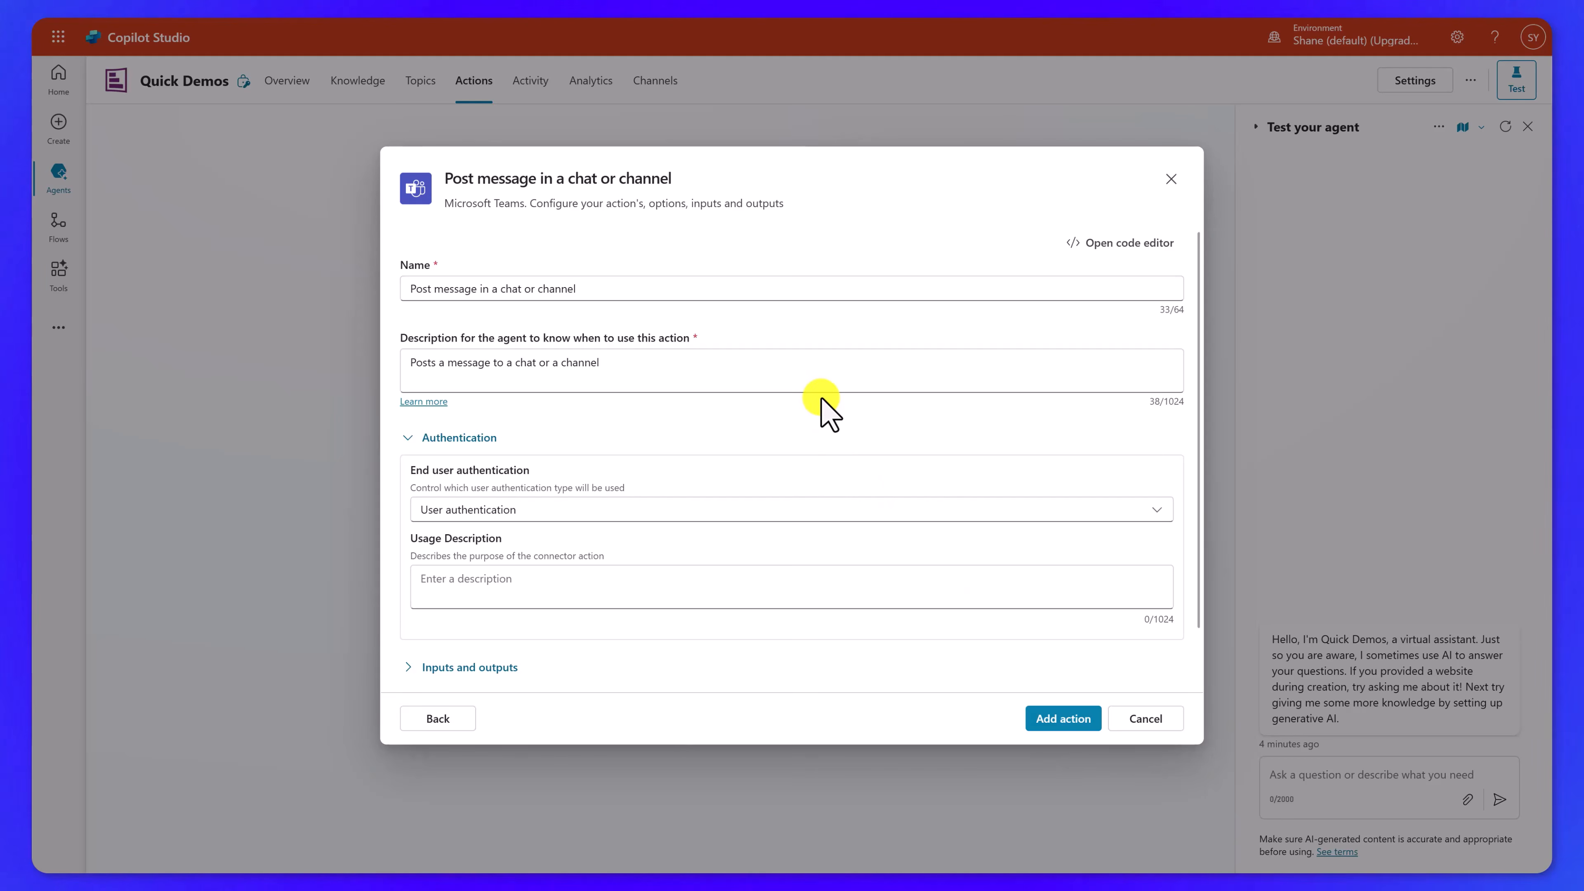
pyautogui.click(1053, 718)
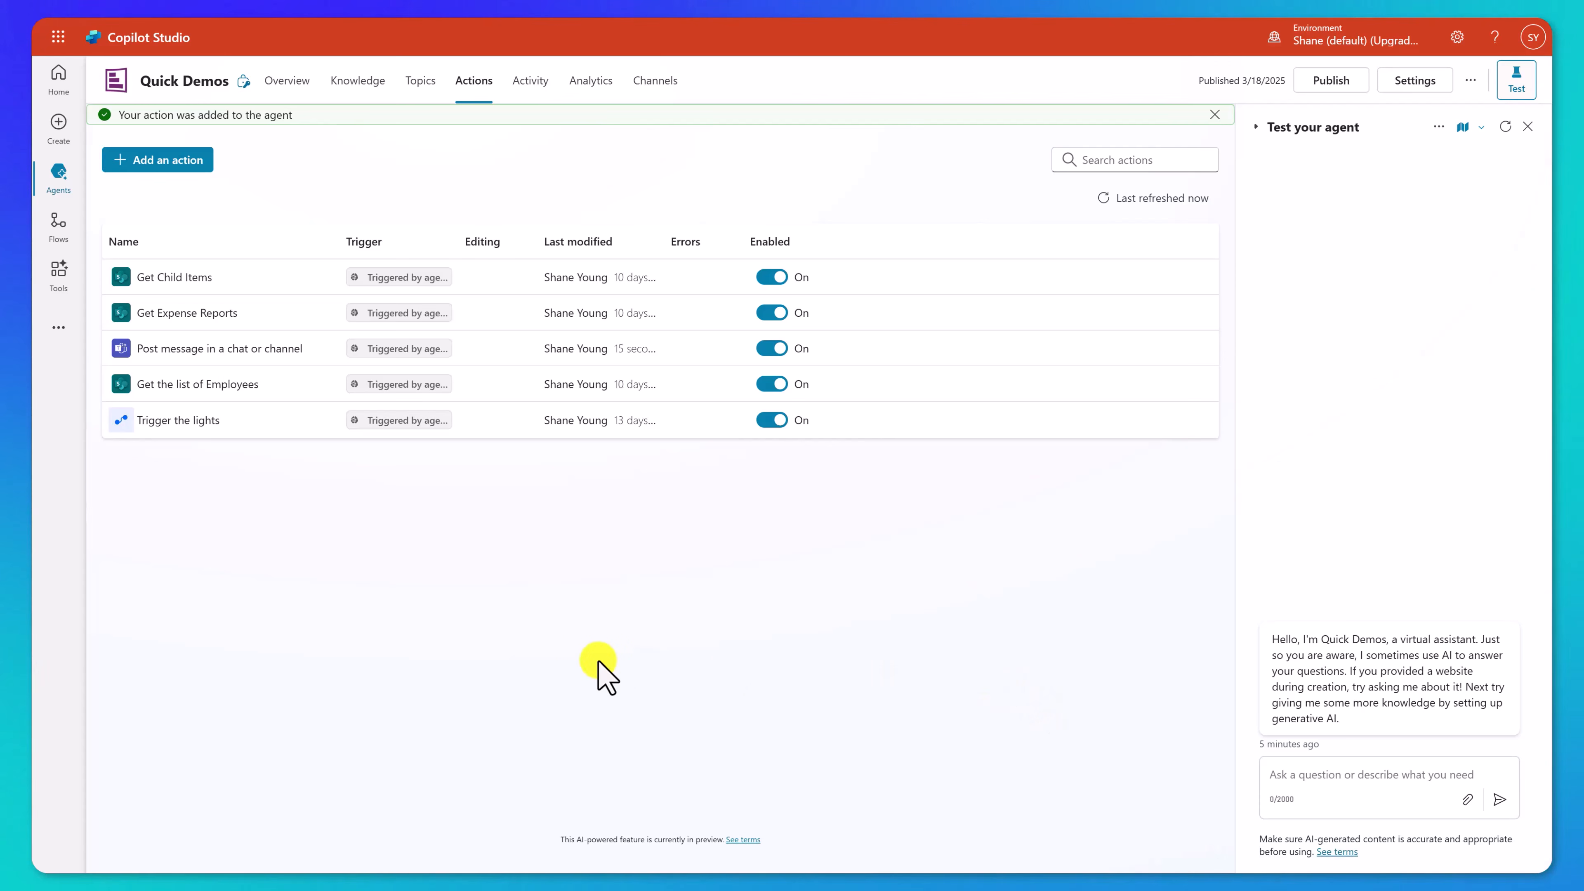
# Open the inputs of the new Teams message action and change how Post As is filled to "Set as a value"
pyautogui.click(273, 349)
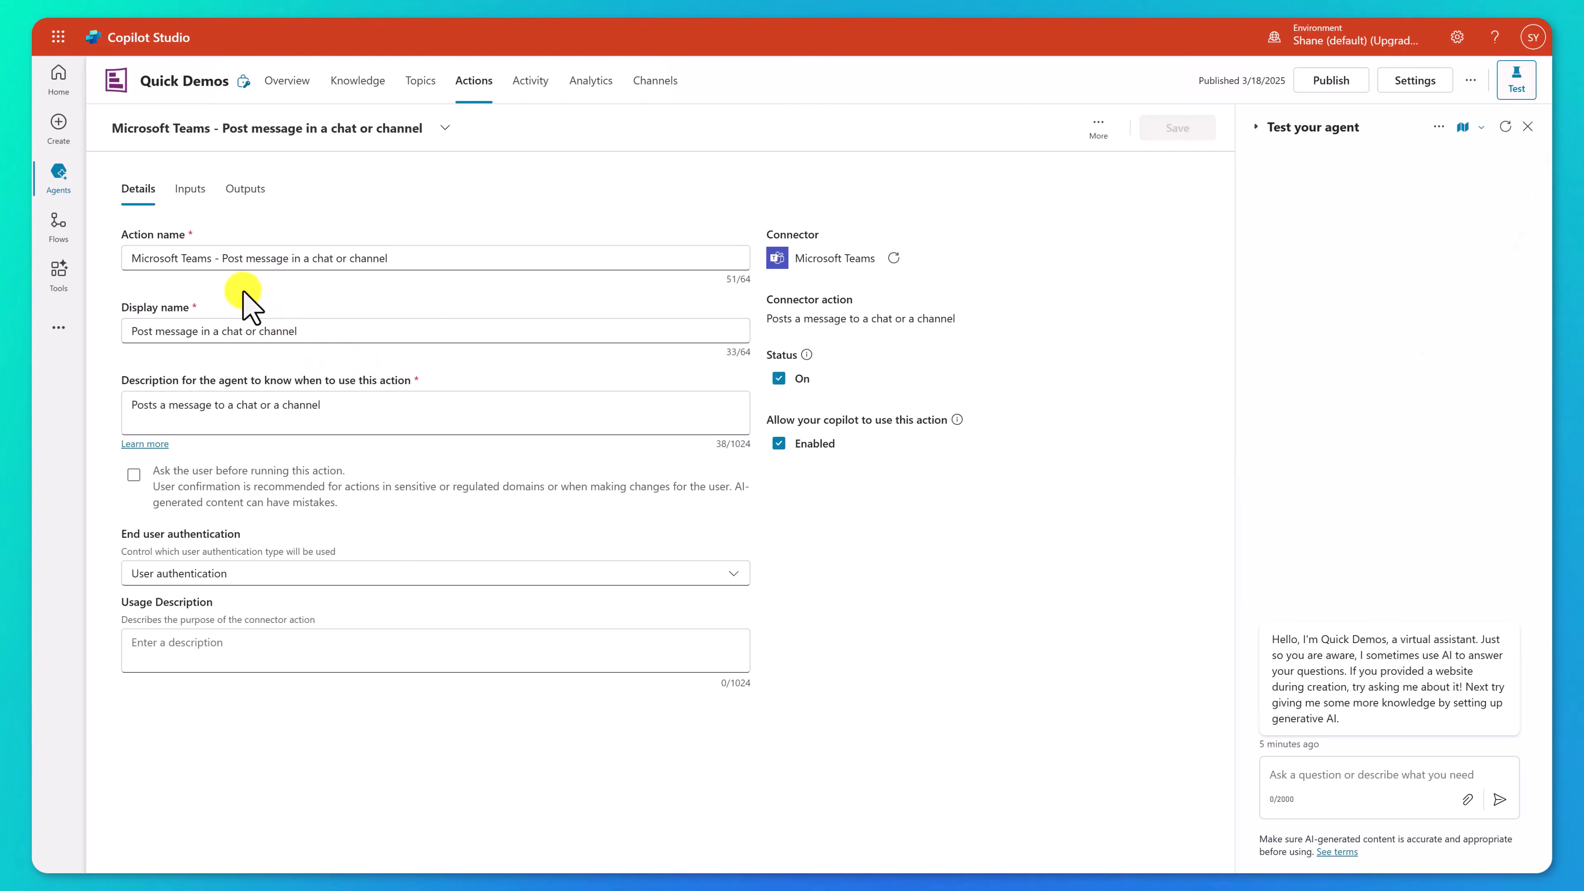
pyautogui.click(190, 189)
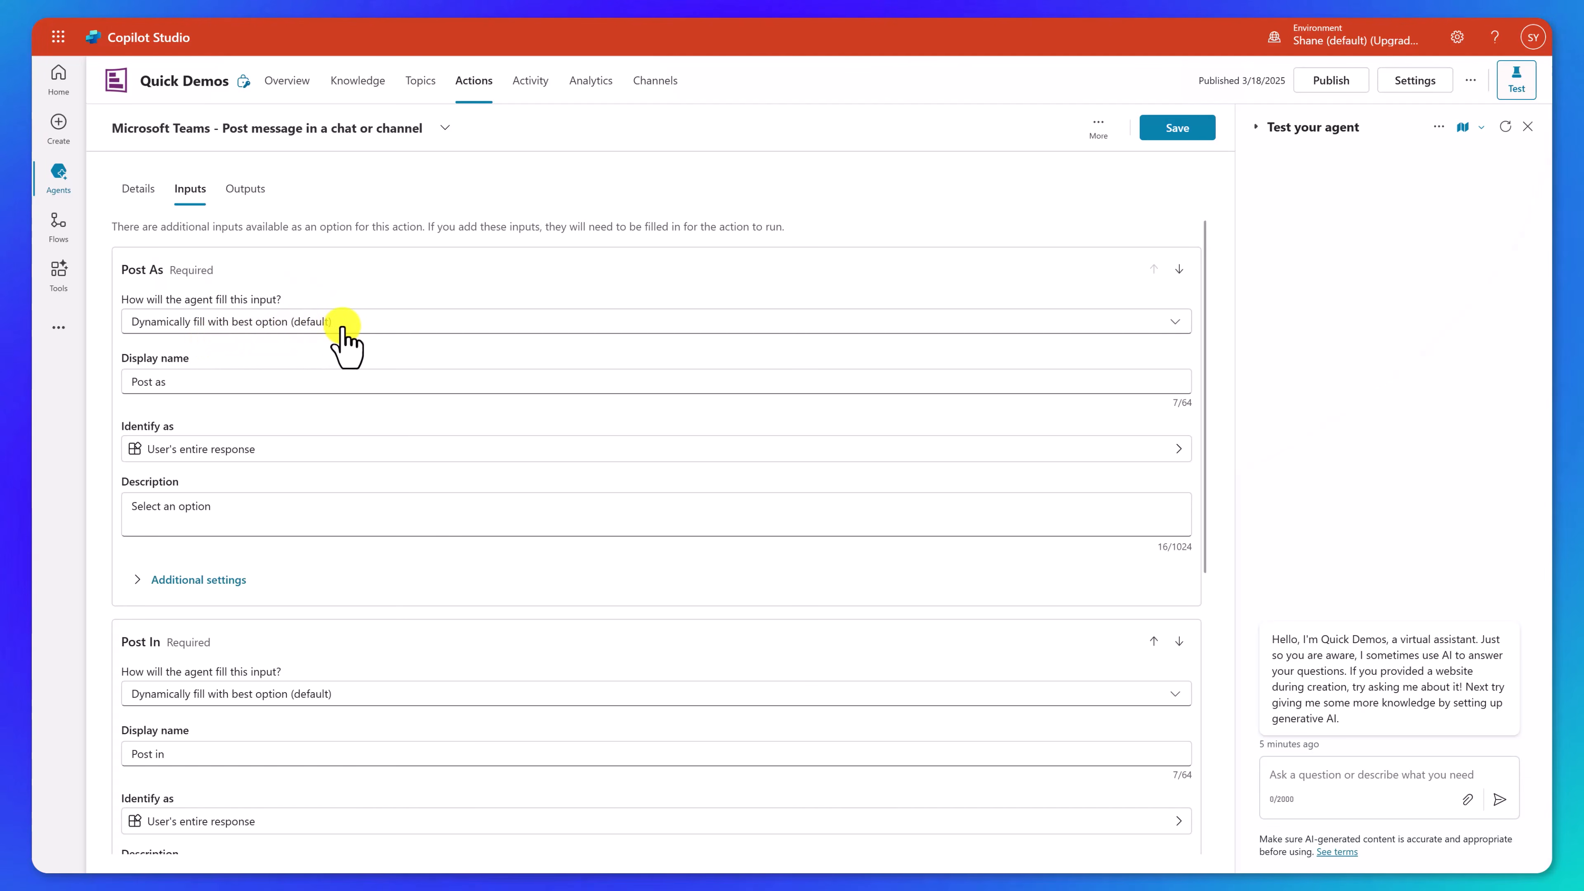
pyautogui.click(387, 326)
pyautogui.click(335, 388)
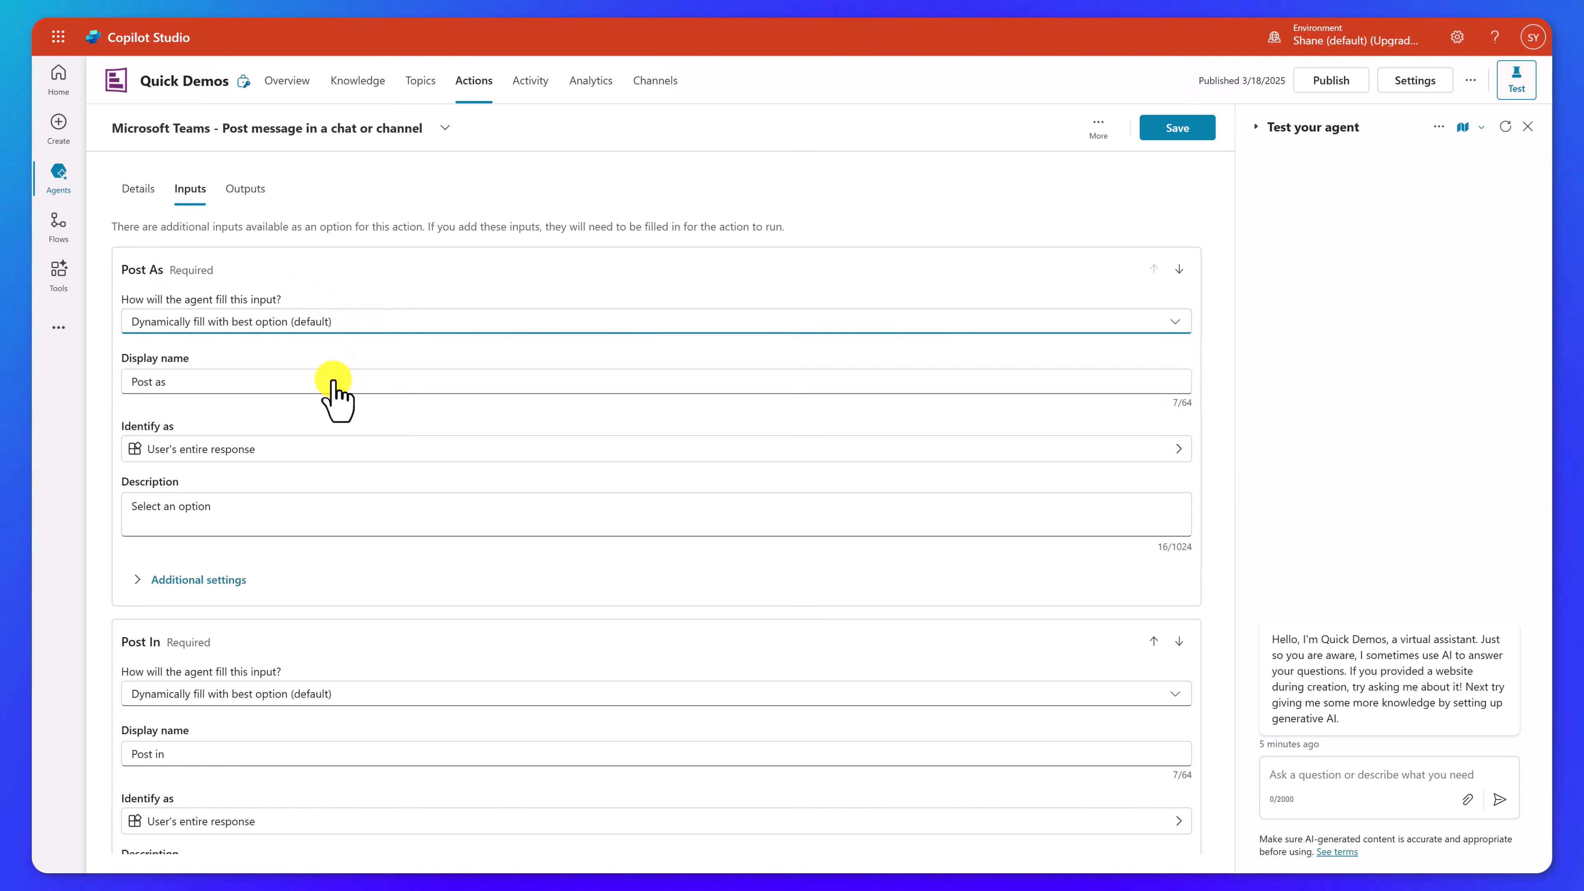
pyautogui.click(900, 479)
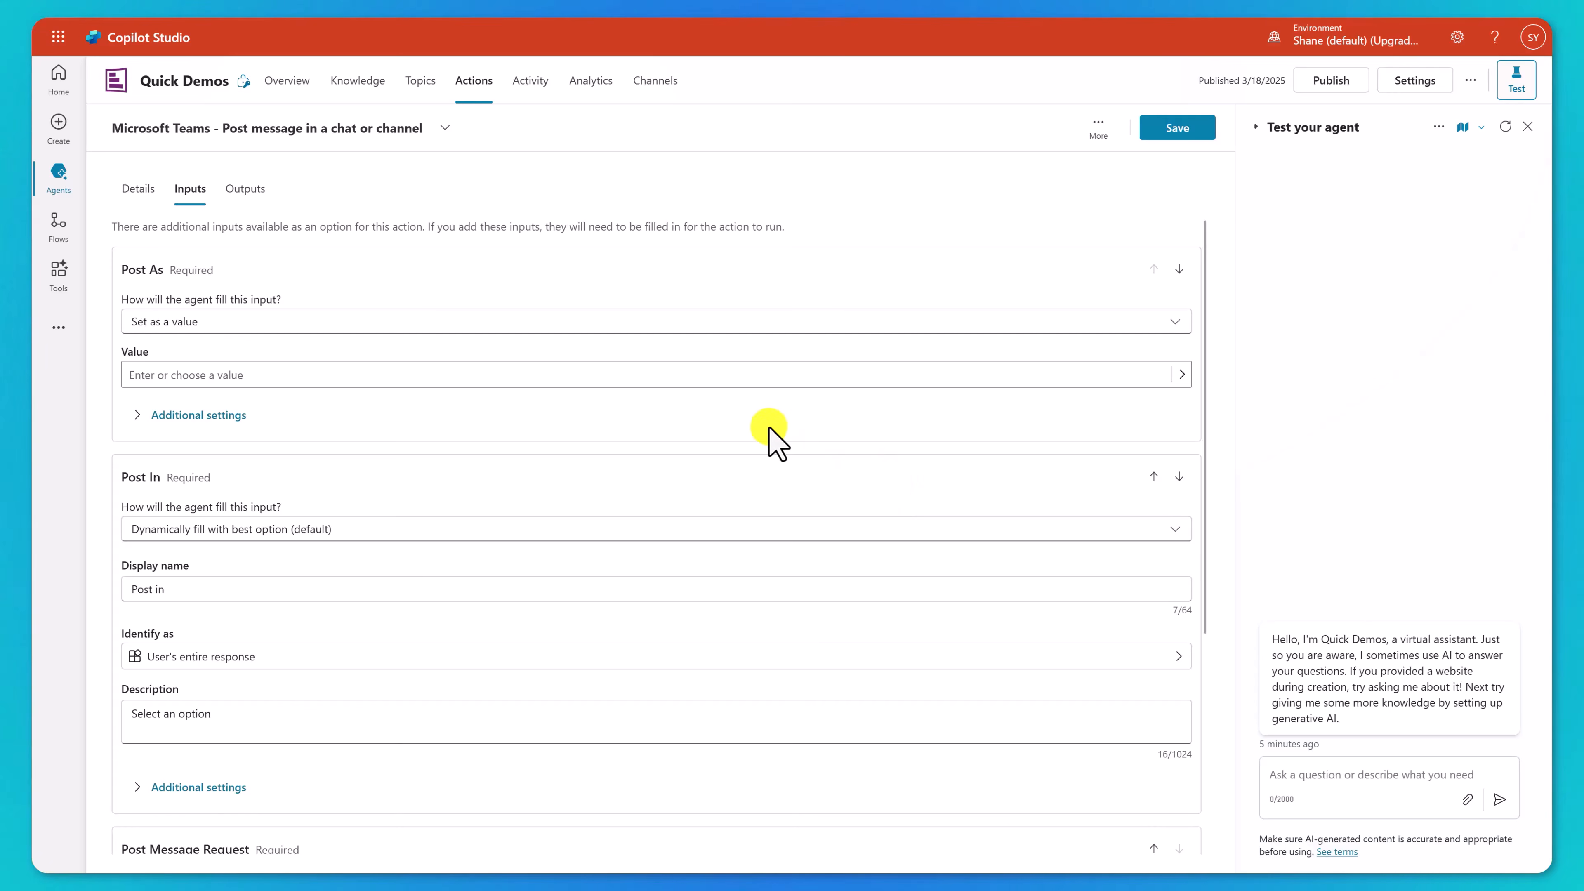
pyautogui.click(402, 375)
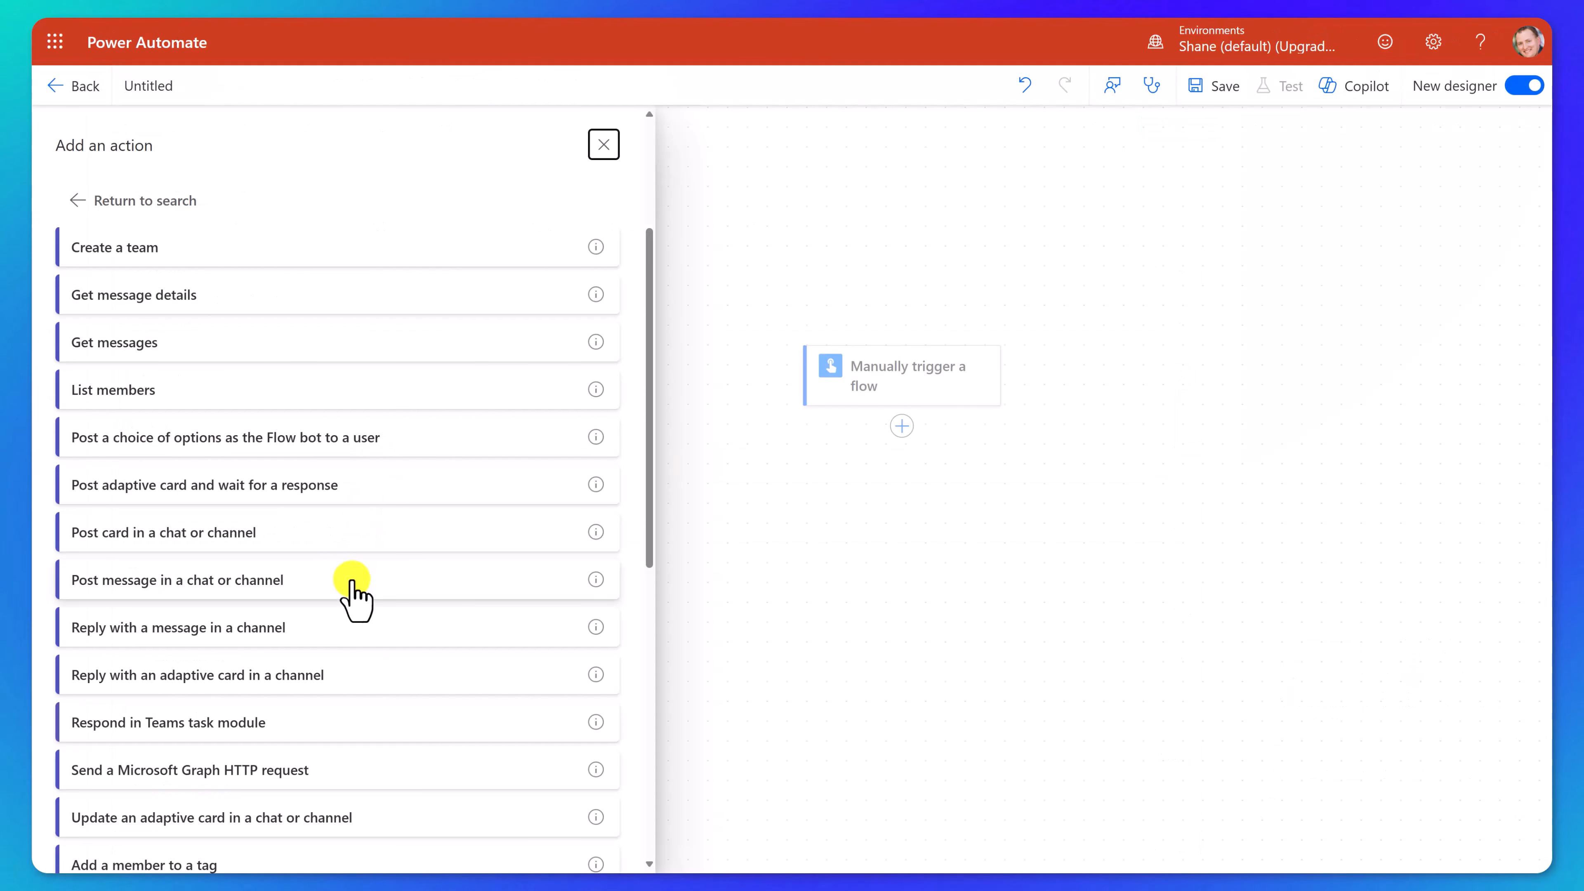
# In Power Automate, add "Post message in a chat or channel" with Post as "Flow bot" and Post in "Chat with Flow bot"
pyautogui.click(351, 581)
pyautogui.click(625, 290)
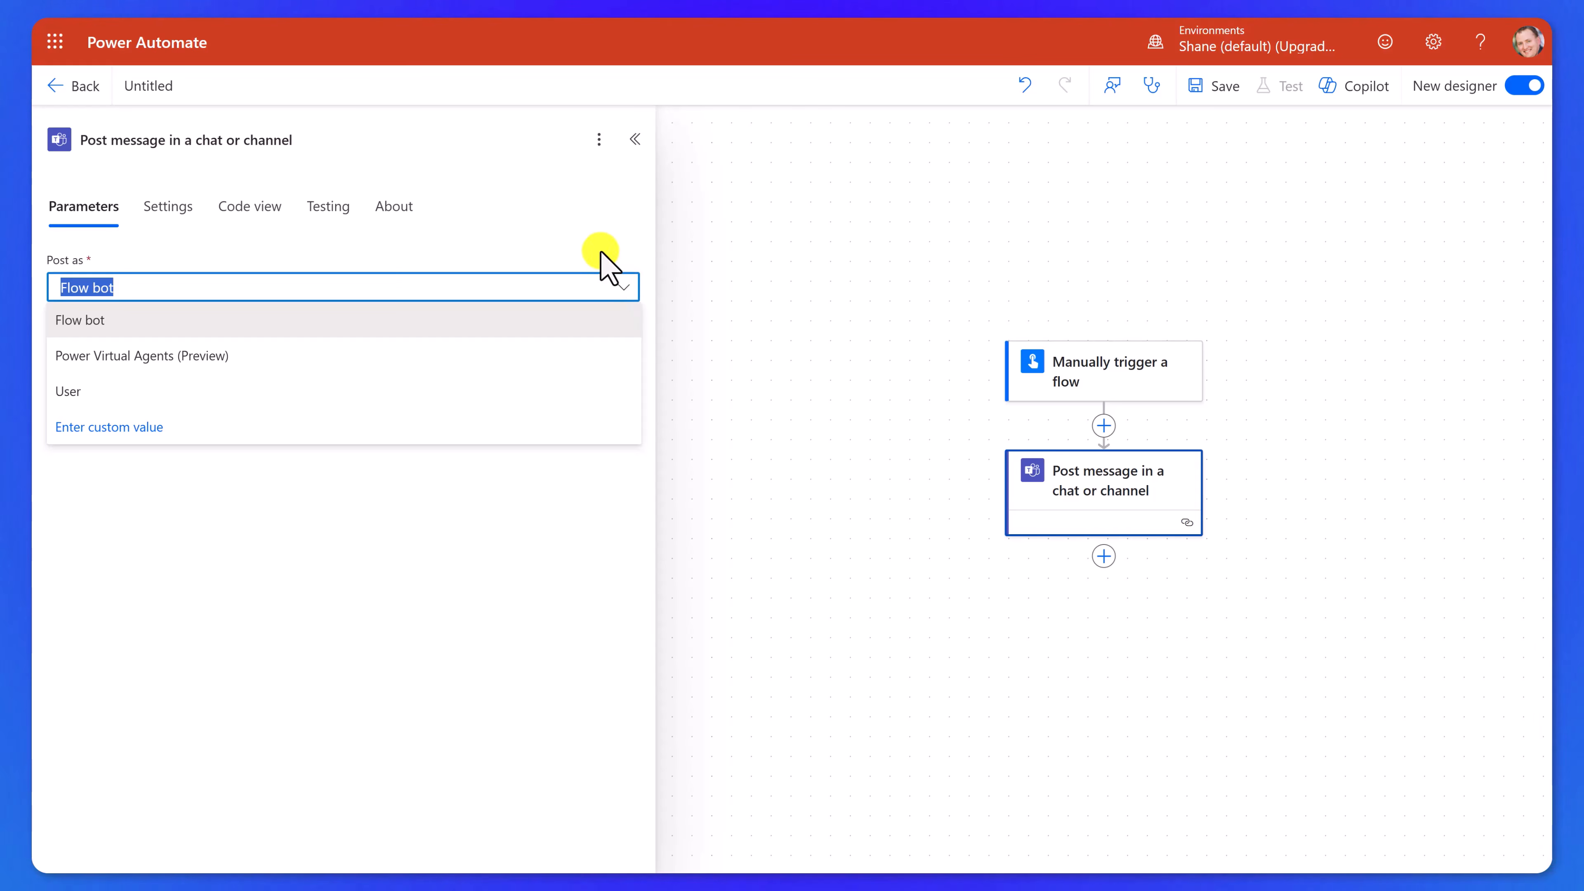
pyautogui.click(600, 286)
pyautogui.click(557, 353)
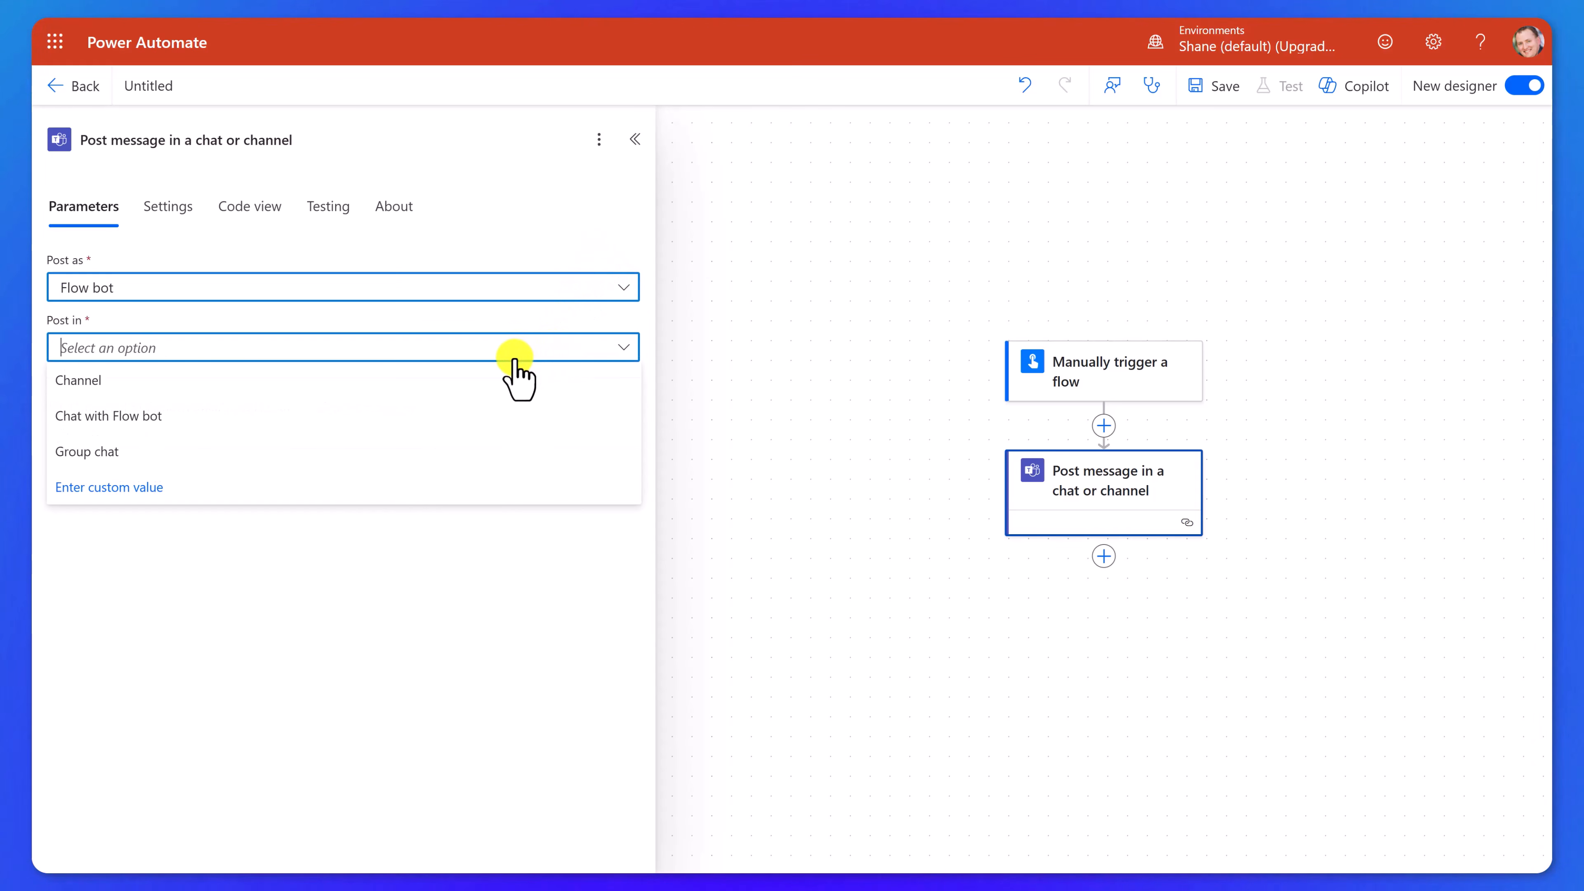
pyautogui.click(373, 416)
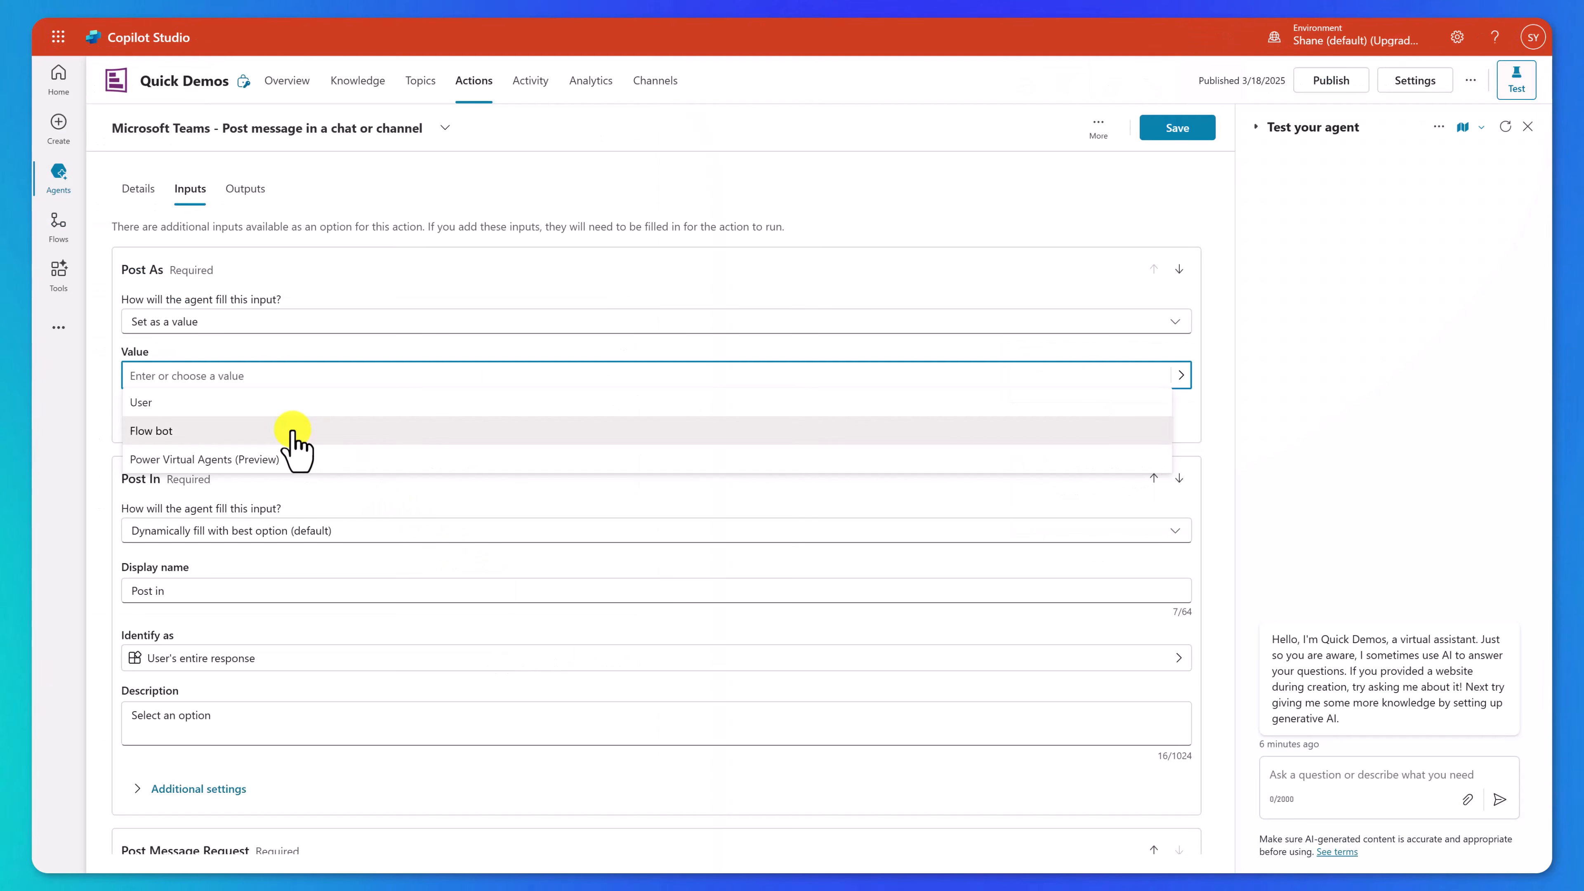
# Back in Copilot Studio, set the Post As value to "Flow bot" and Post In to the fixed value "Chat with Flow bot"
pyautogui.click(298, 436)
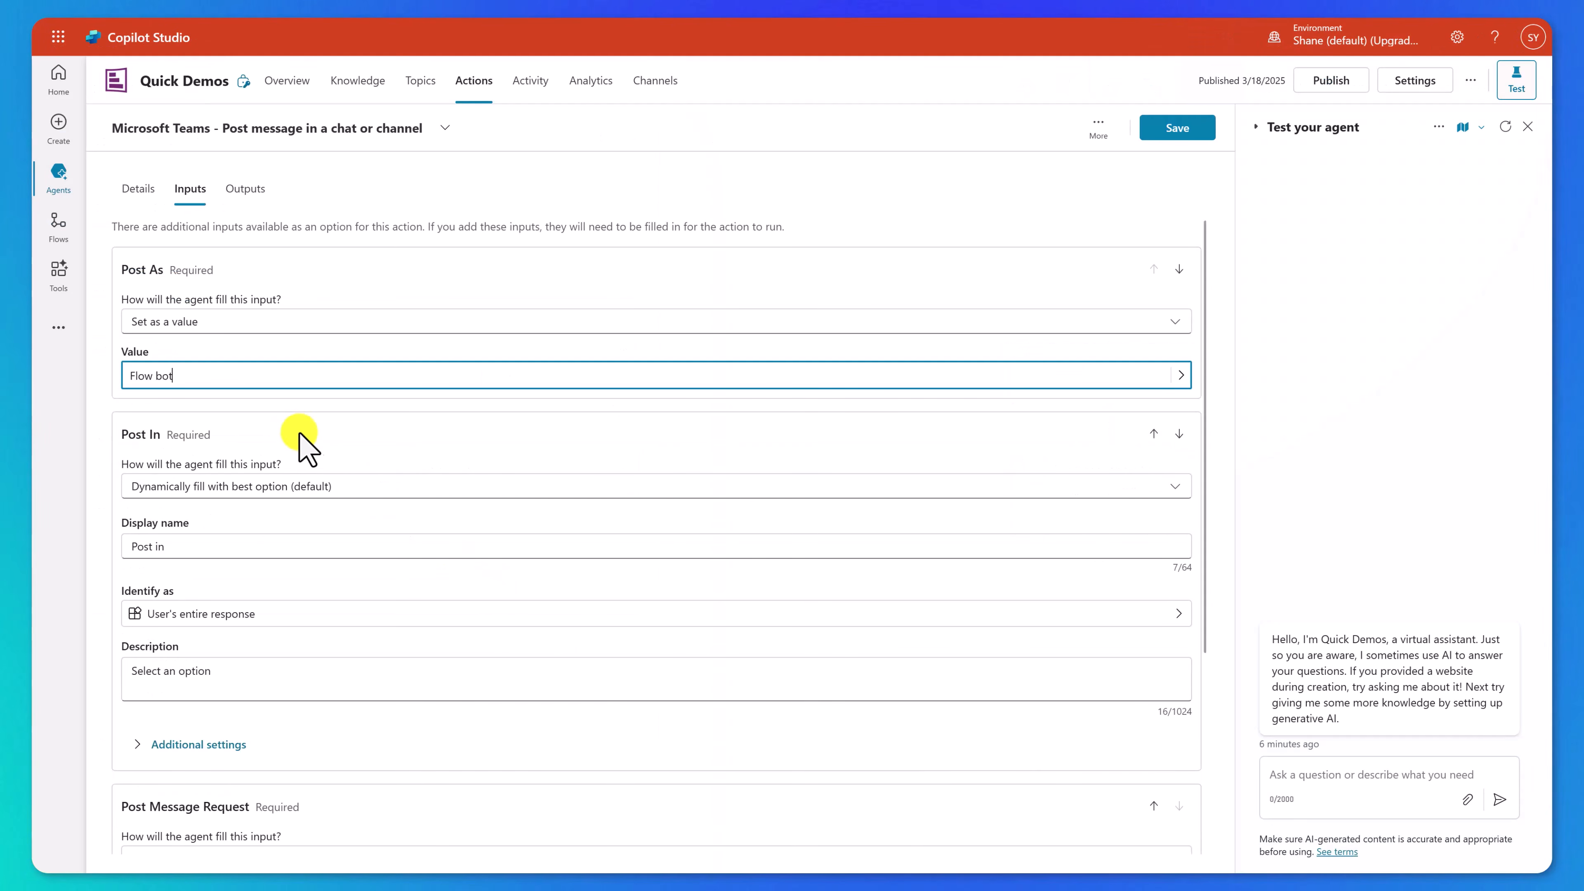
pyautogui.click(402, 488)
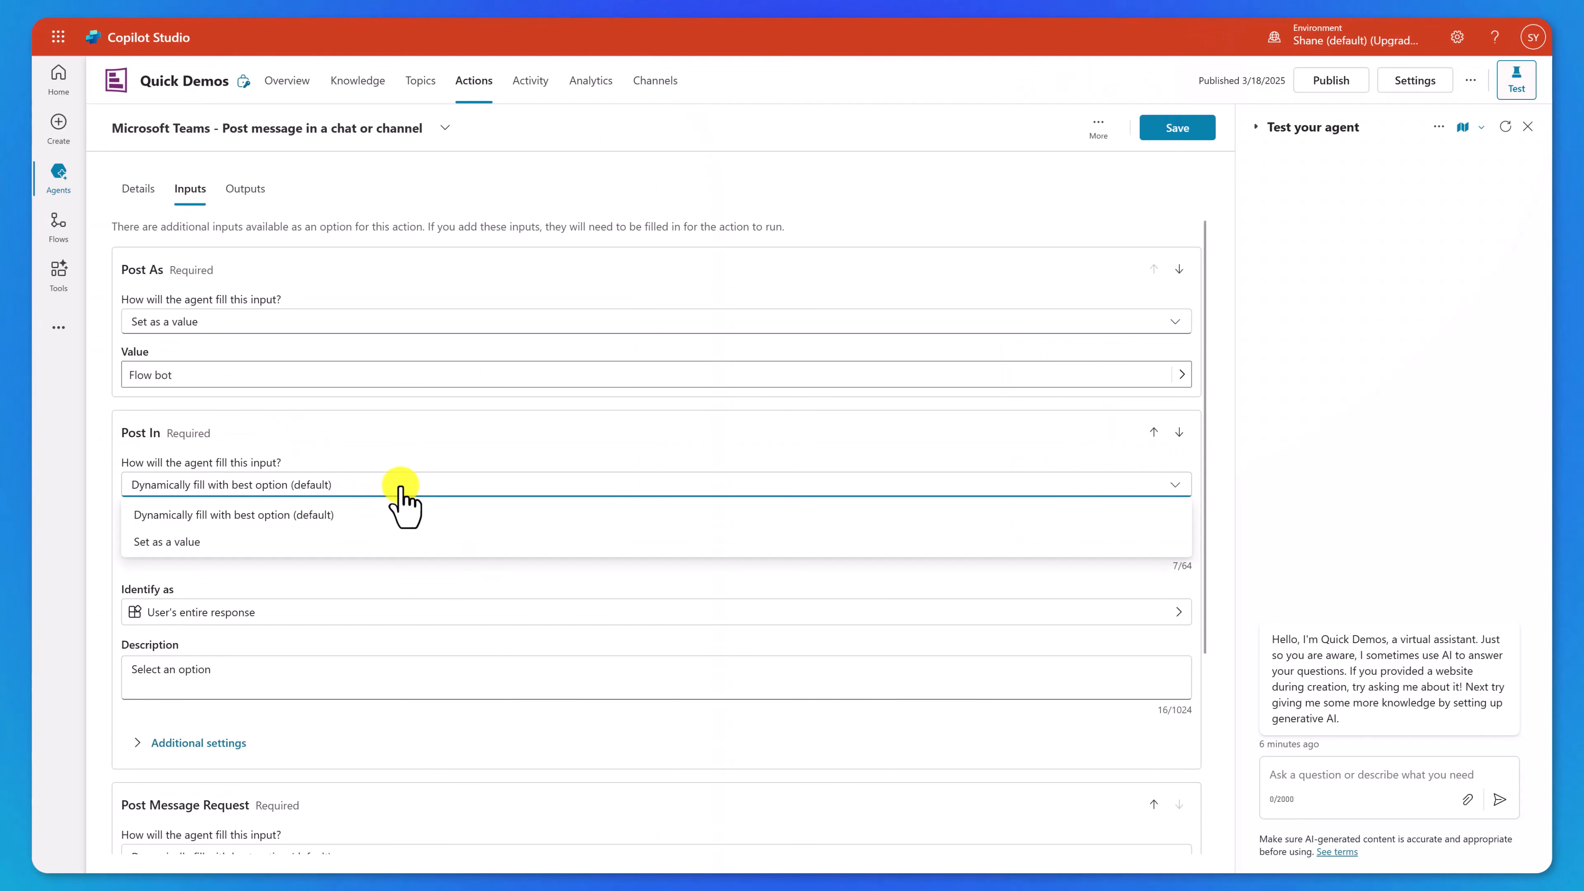
pyautogui.click(386, 545)
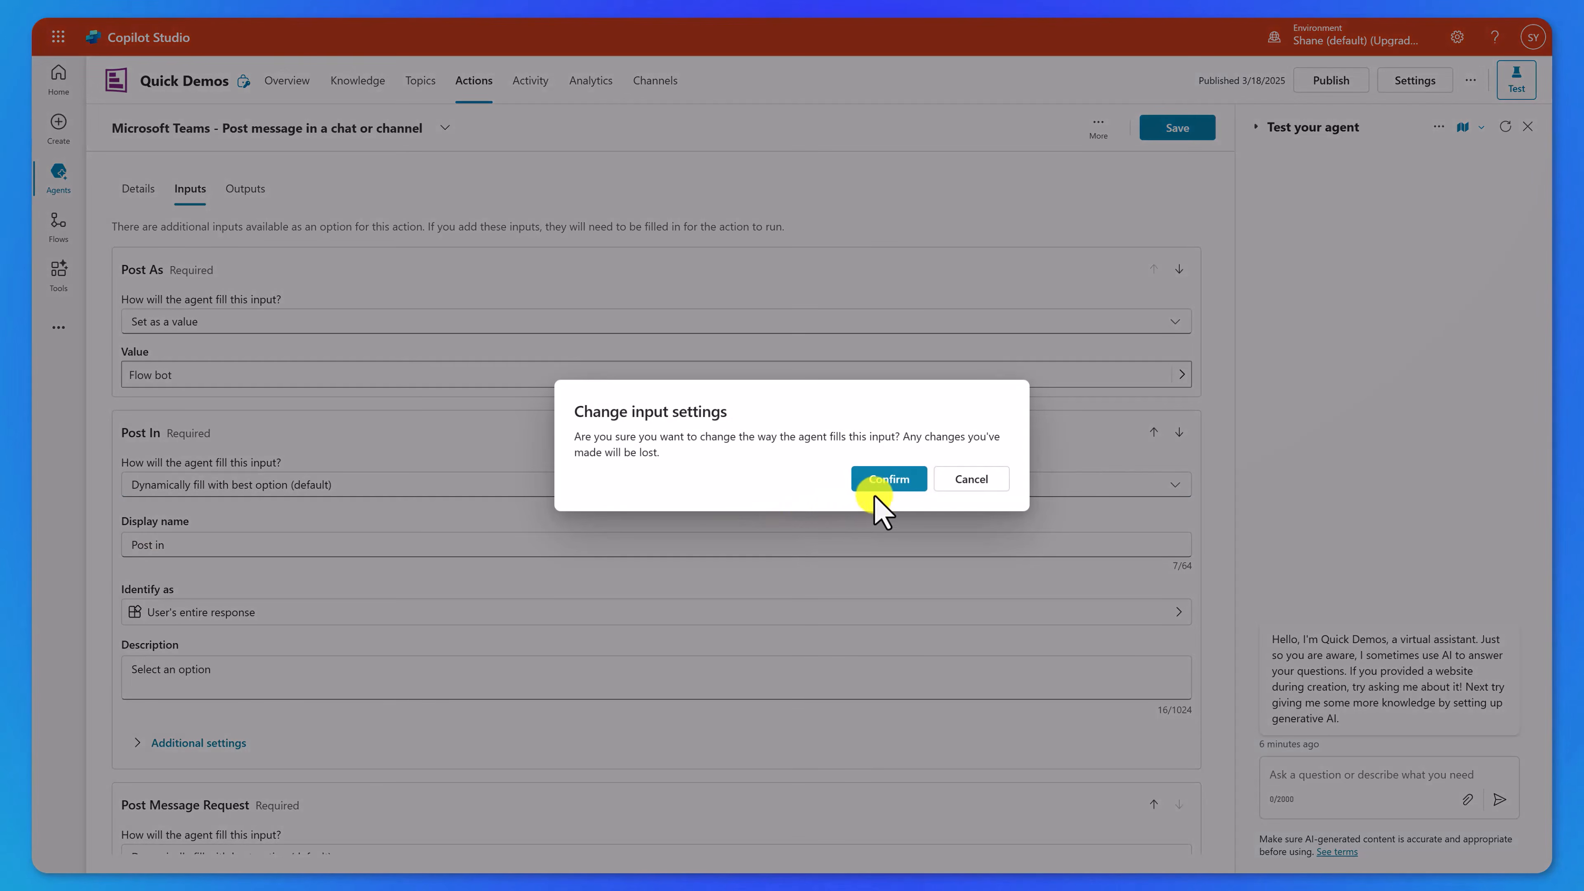
pyautogui.click(855, 482)
pyautogui.click(387, 538)
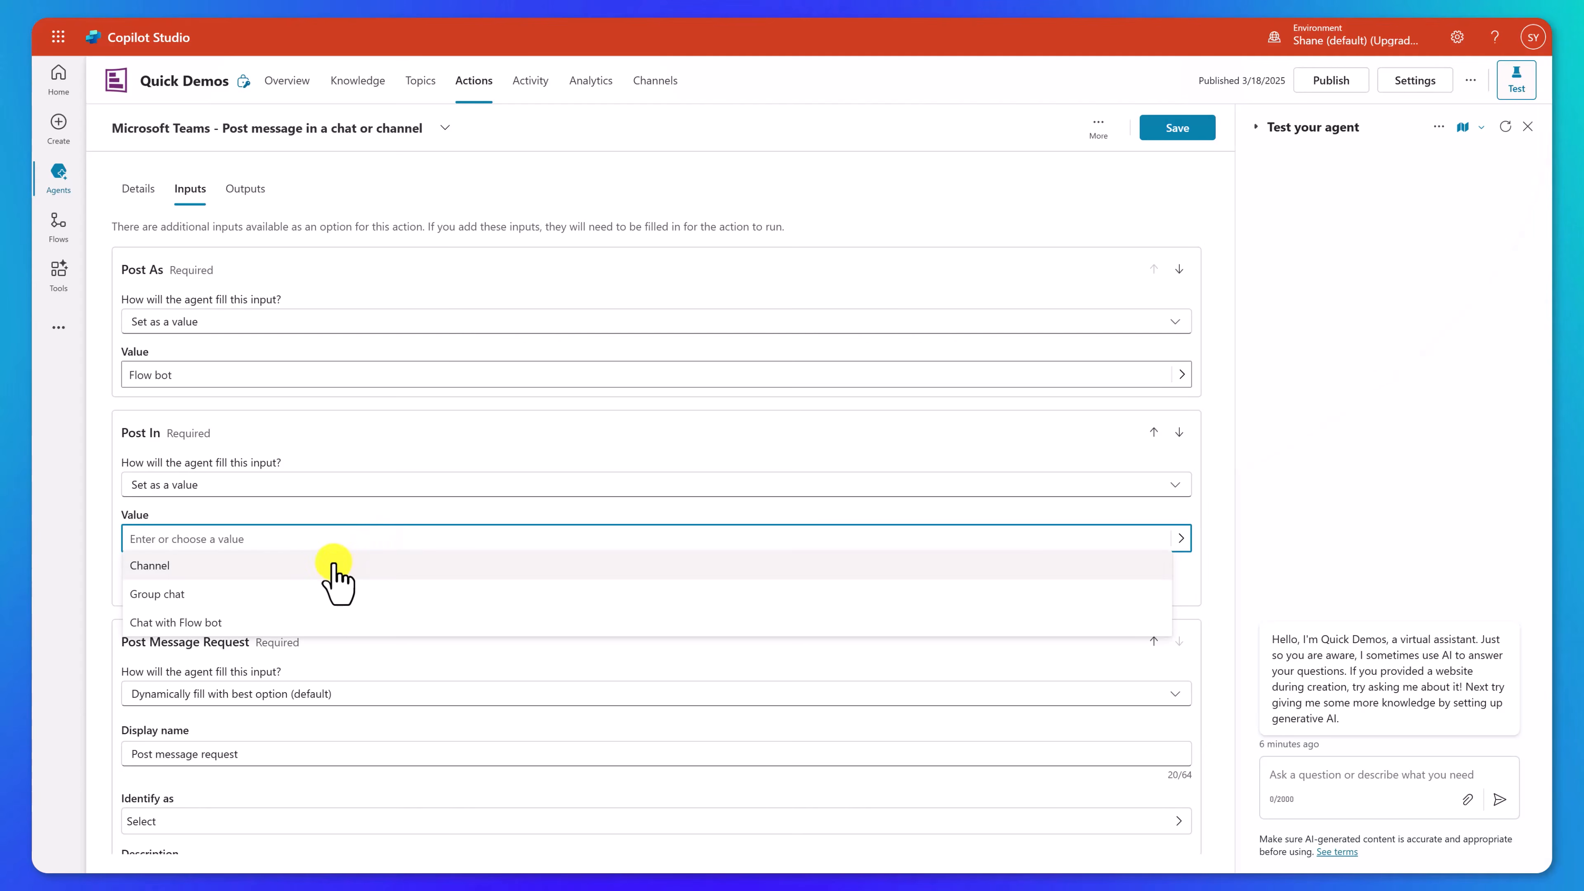
pyautogui.click(312, 623)
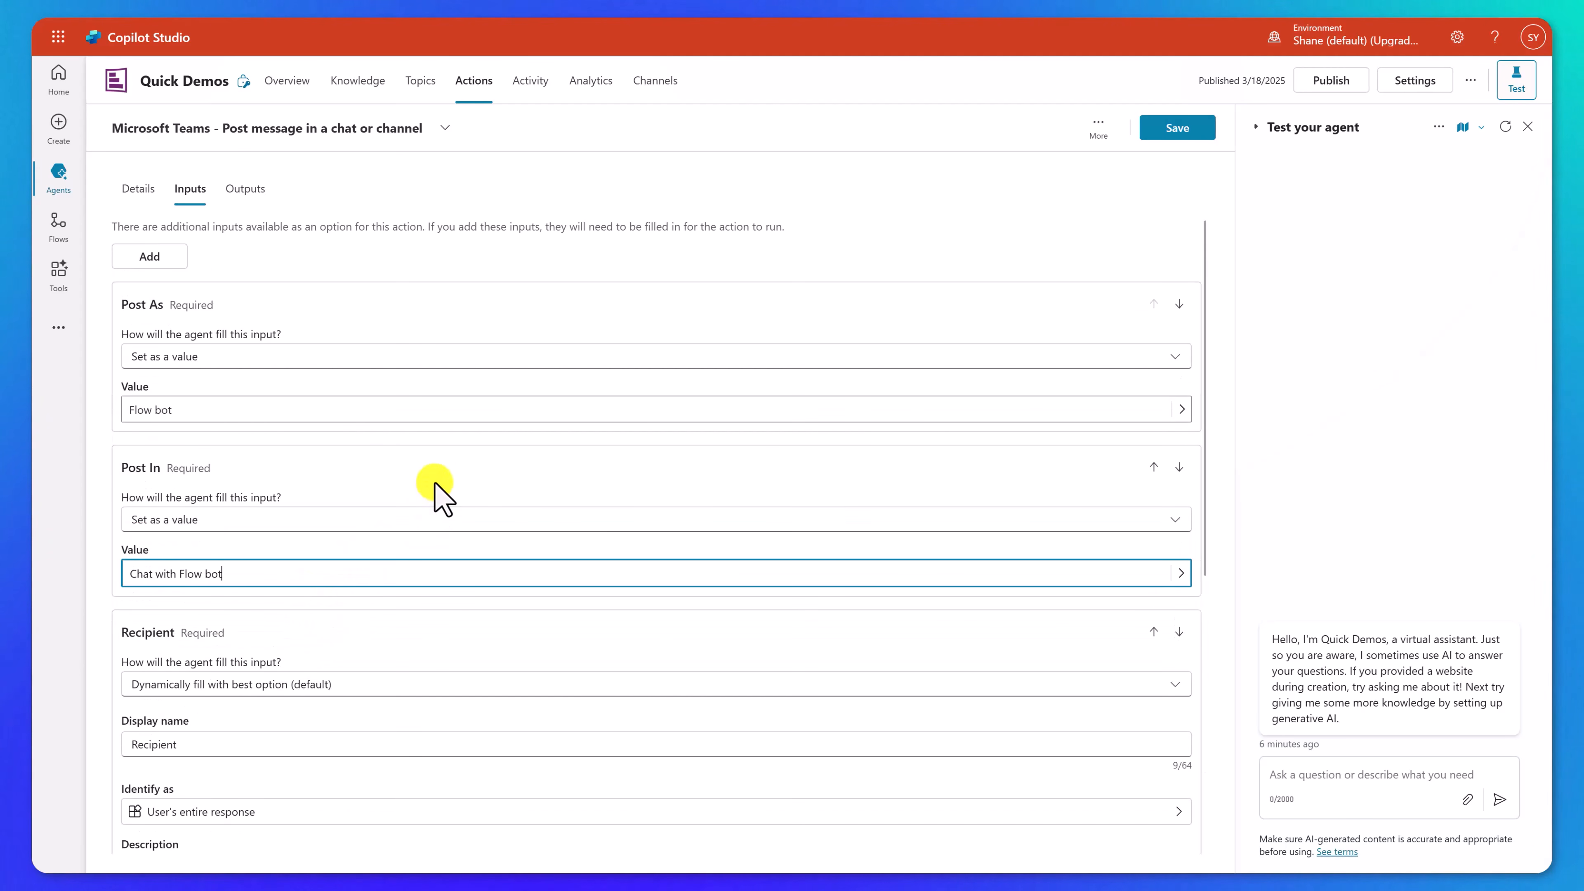
# Change how the Recipient input is filled to "Set as a value" and confirm the change
pyautogui.scroll(-3, 445, 459)
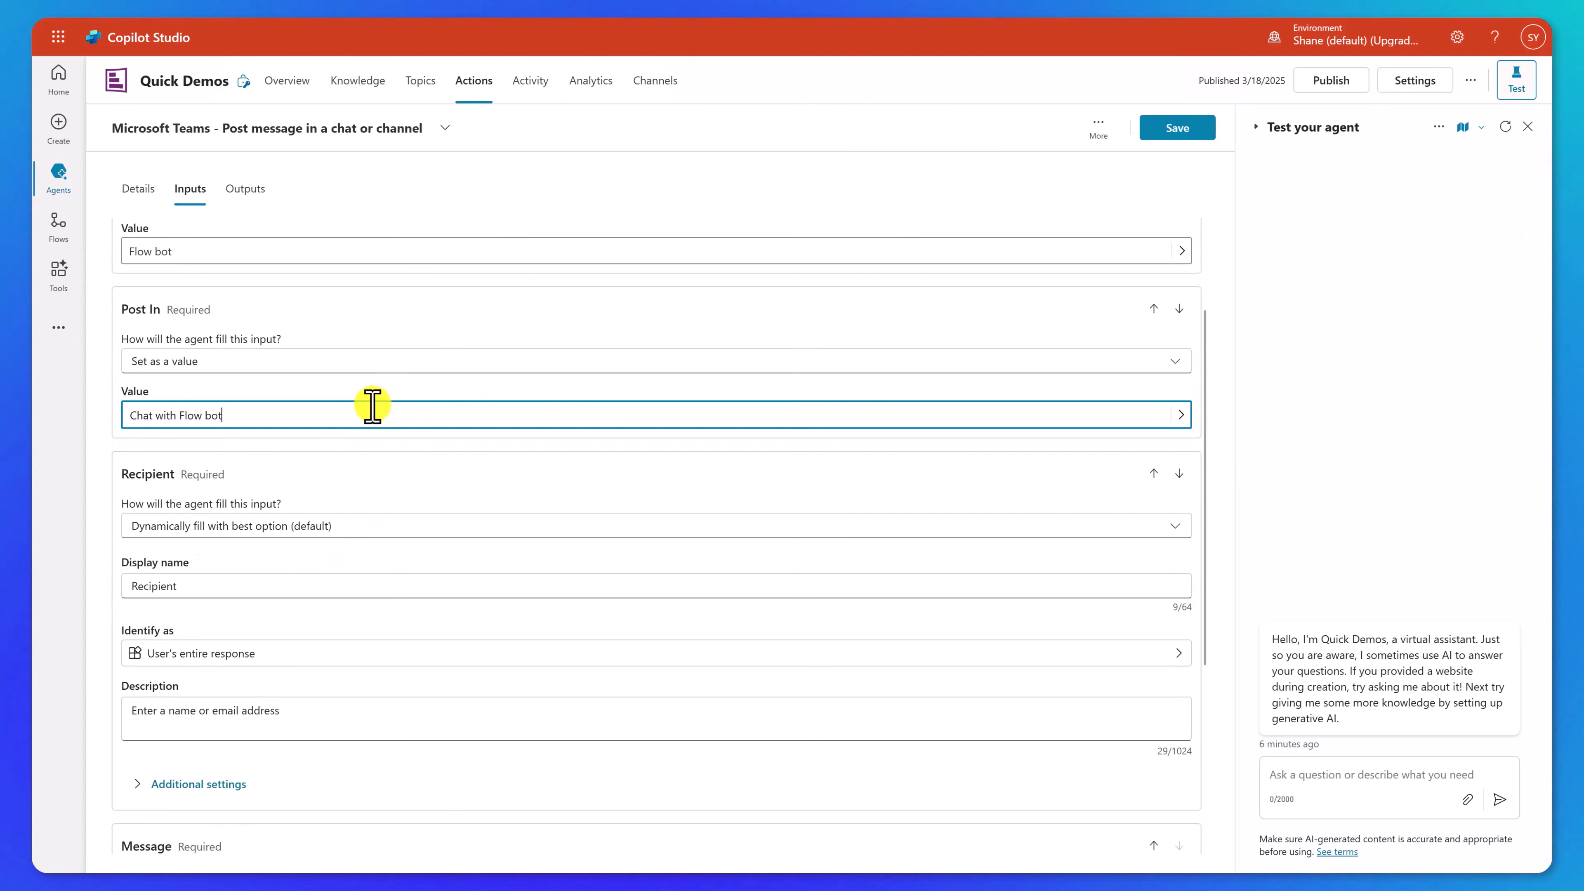
pyautogui.scroll(-1, 368, 407)
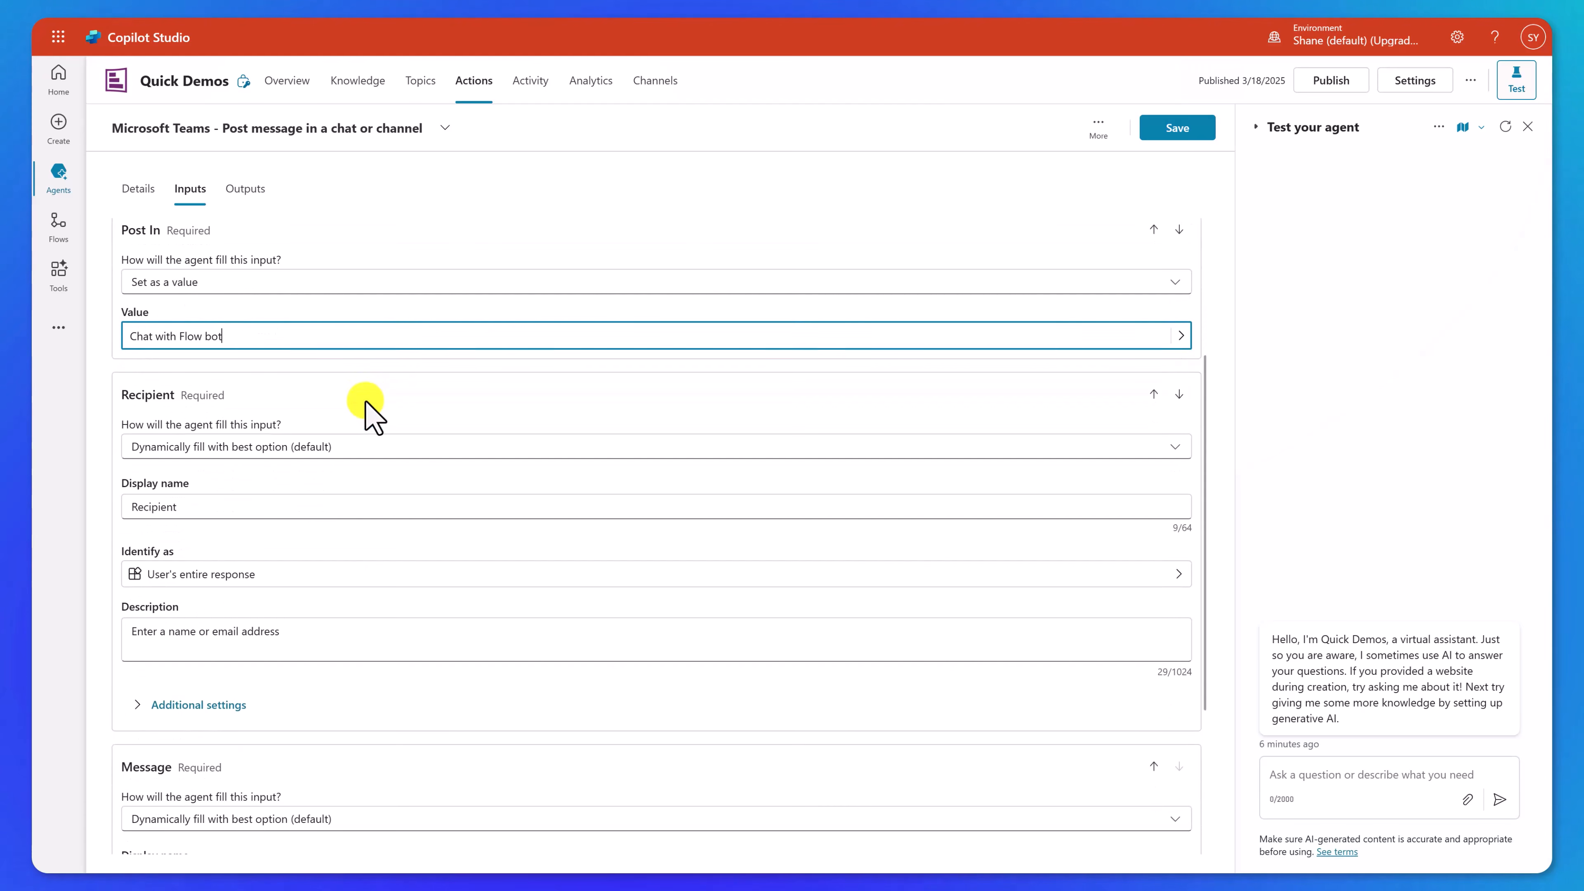
pyautogui.click(407, 448)
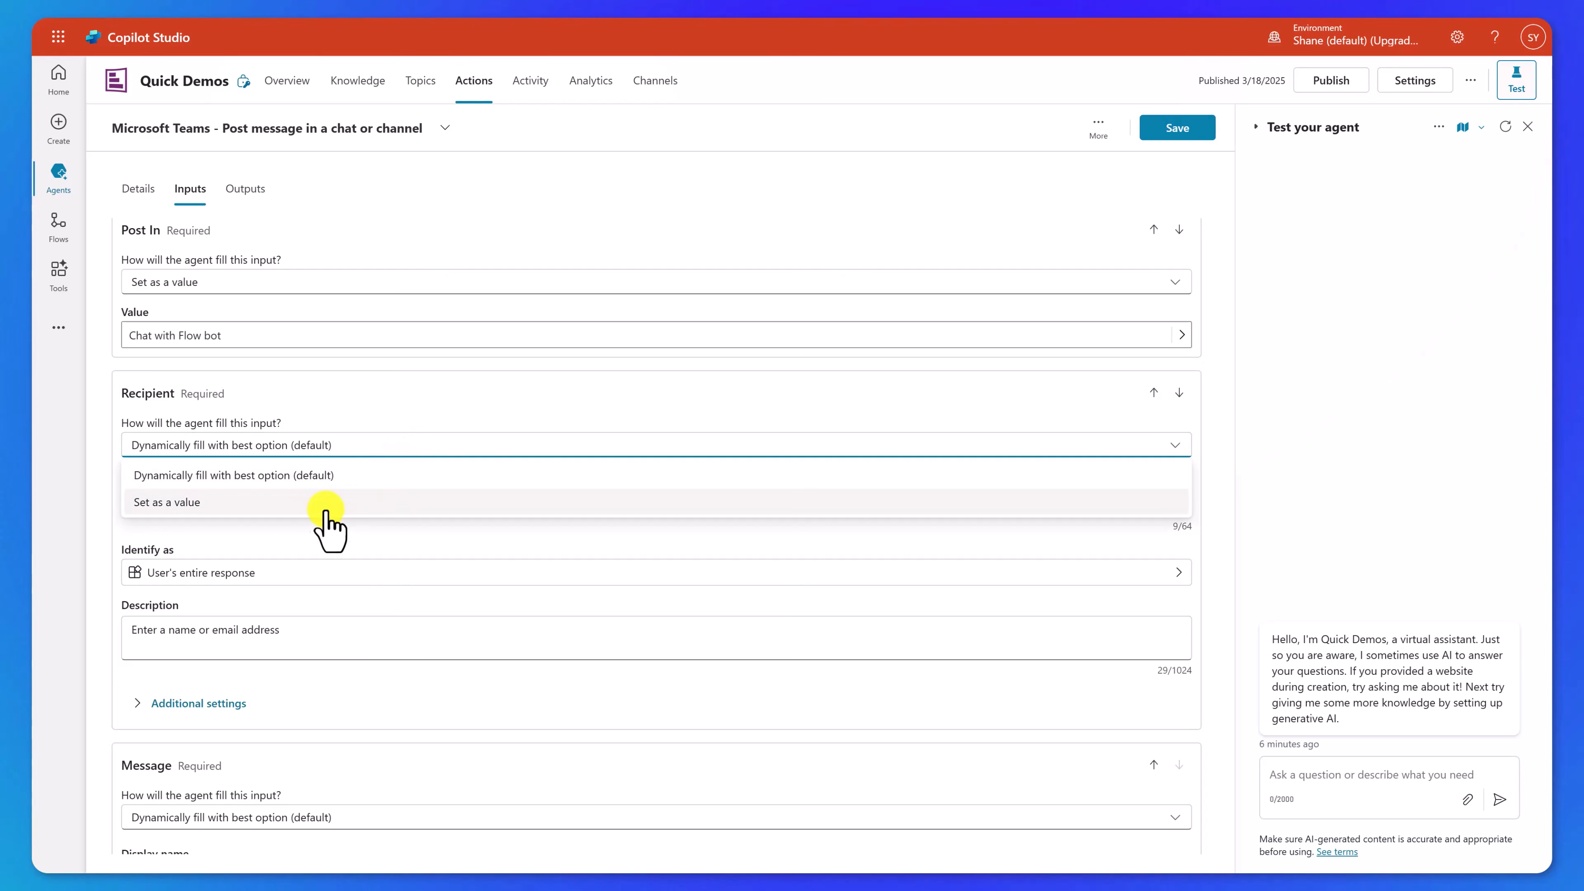
pyautogui.click(315, 504)
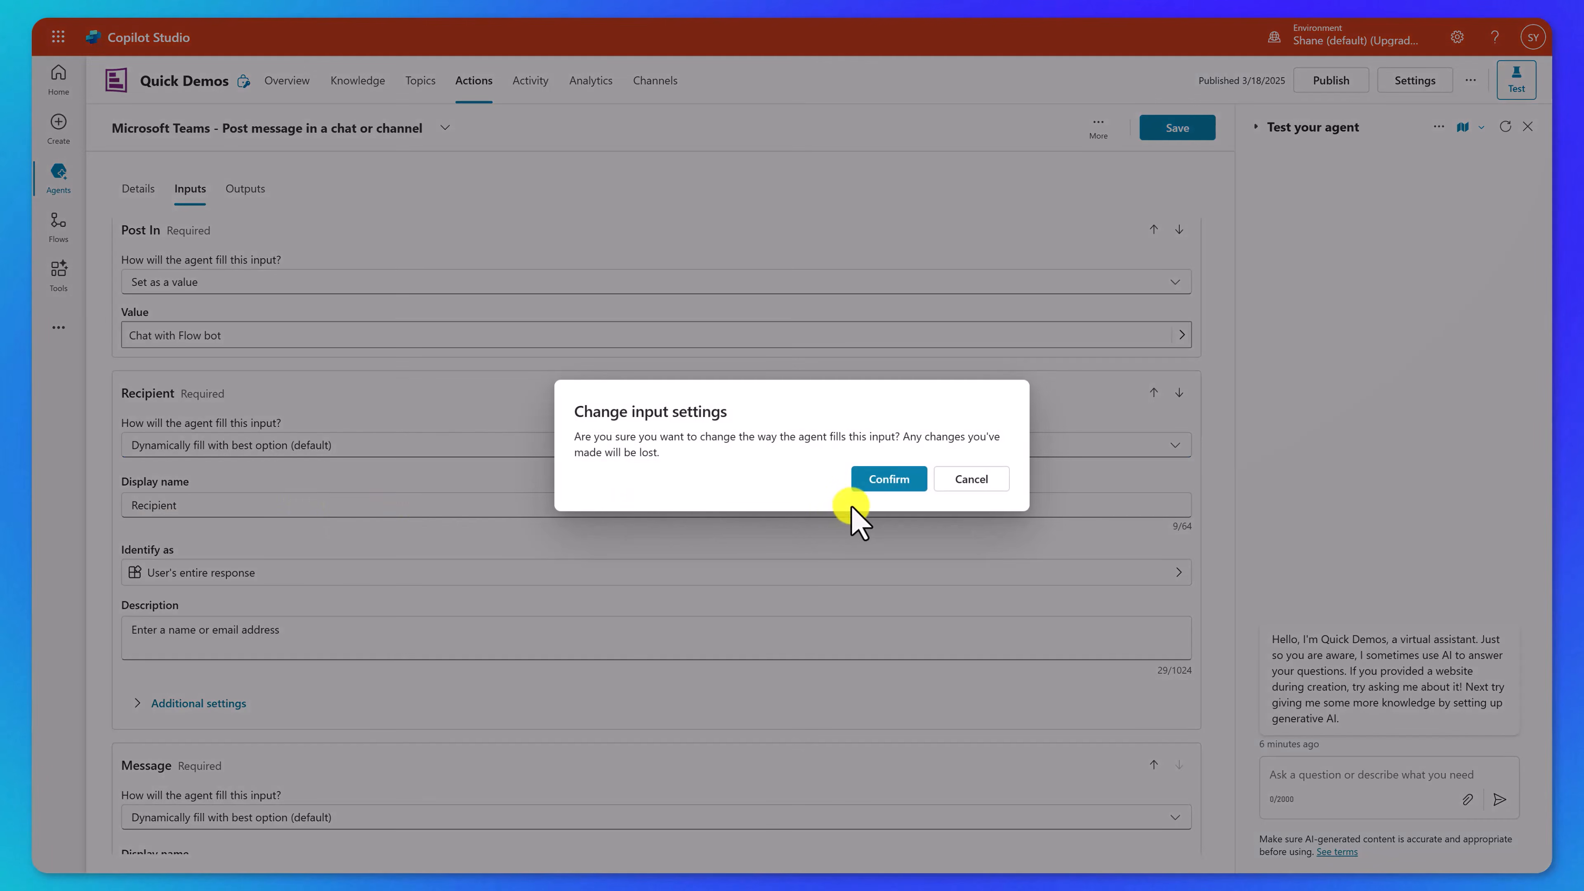
pyautogui.click(885, 479)
pyautogui.click(327, 498)
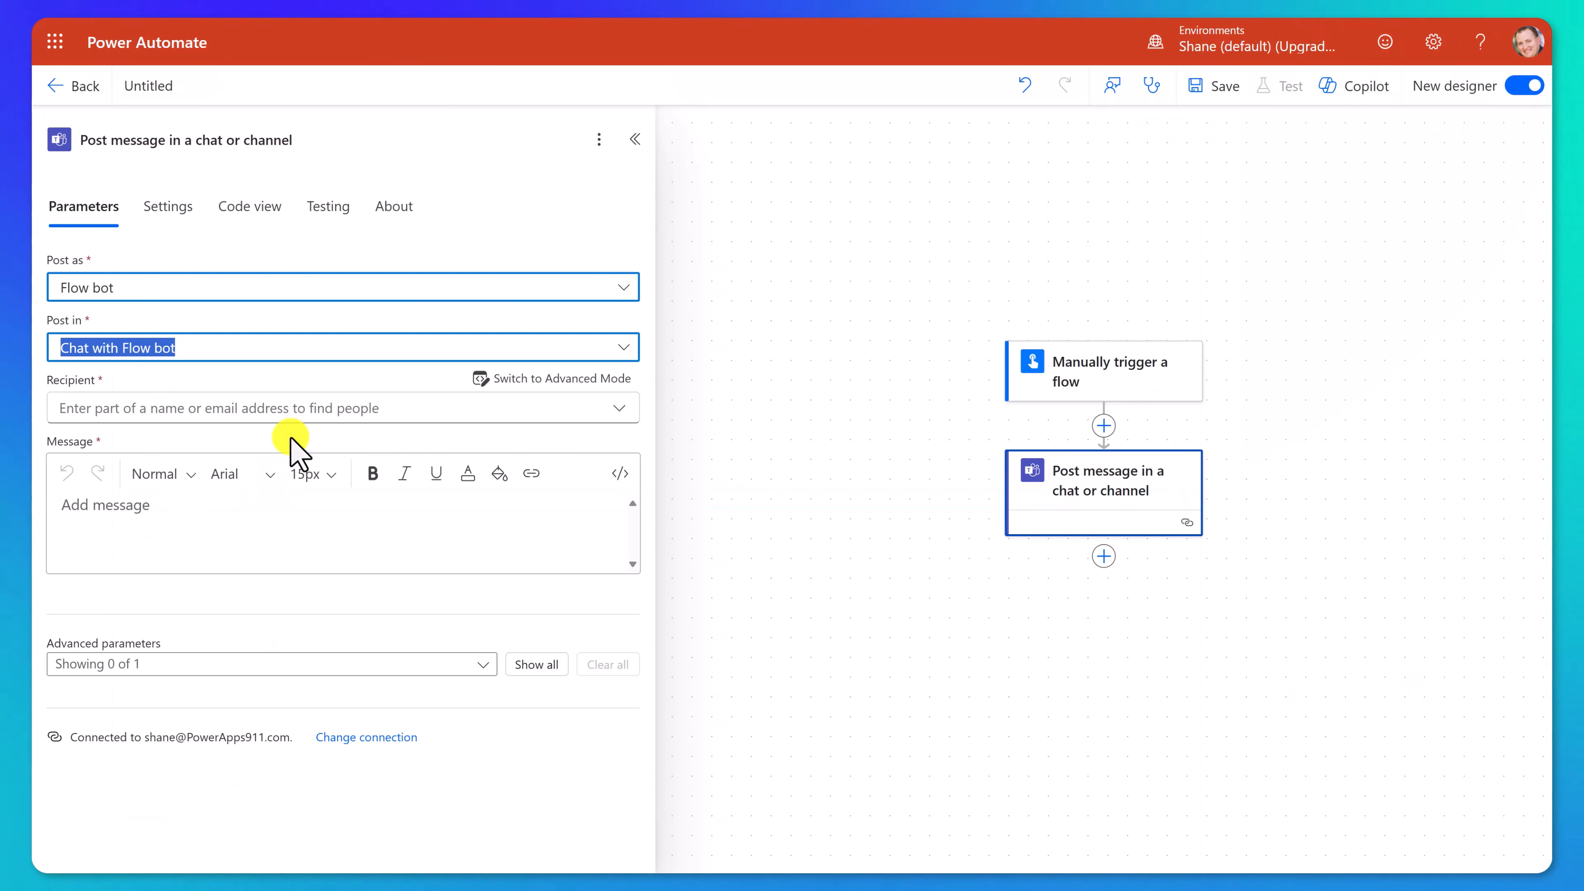
# Switch to Power Automate and add two people as recipients of the Teams message
pyautogui.click(280, 415)
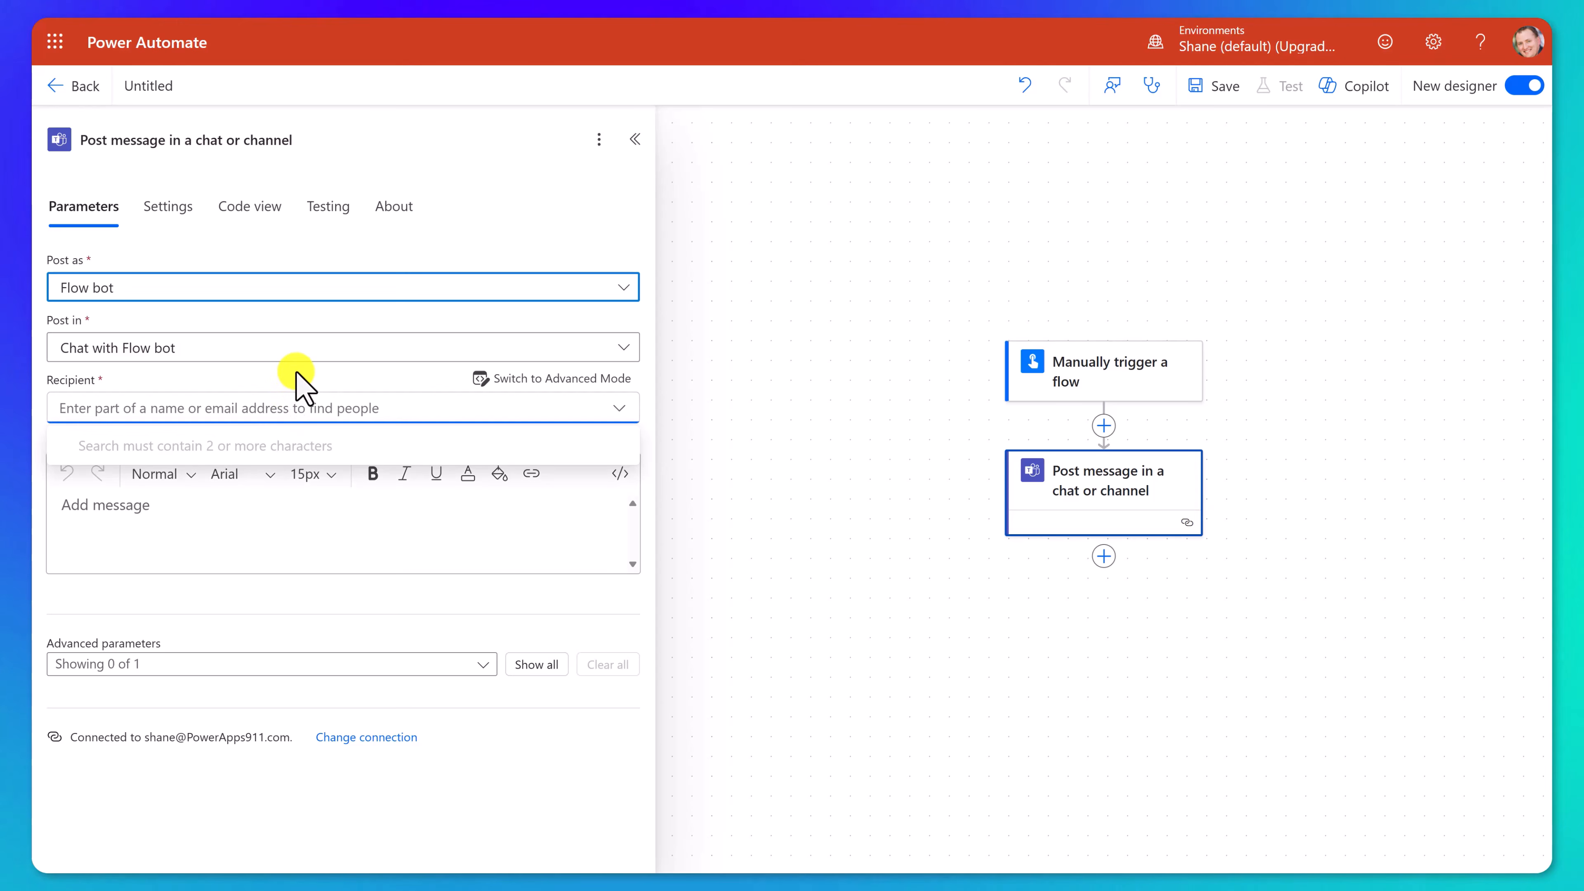
pyautogui.write('shane')
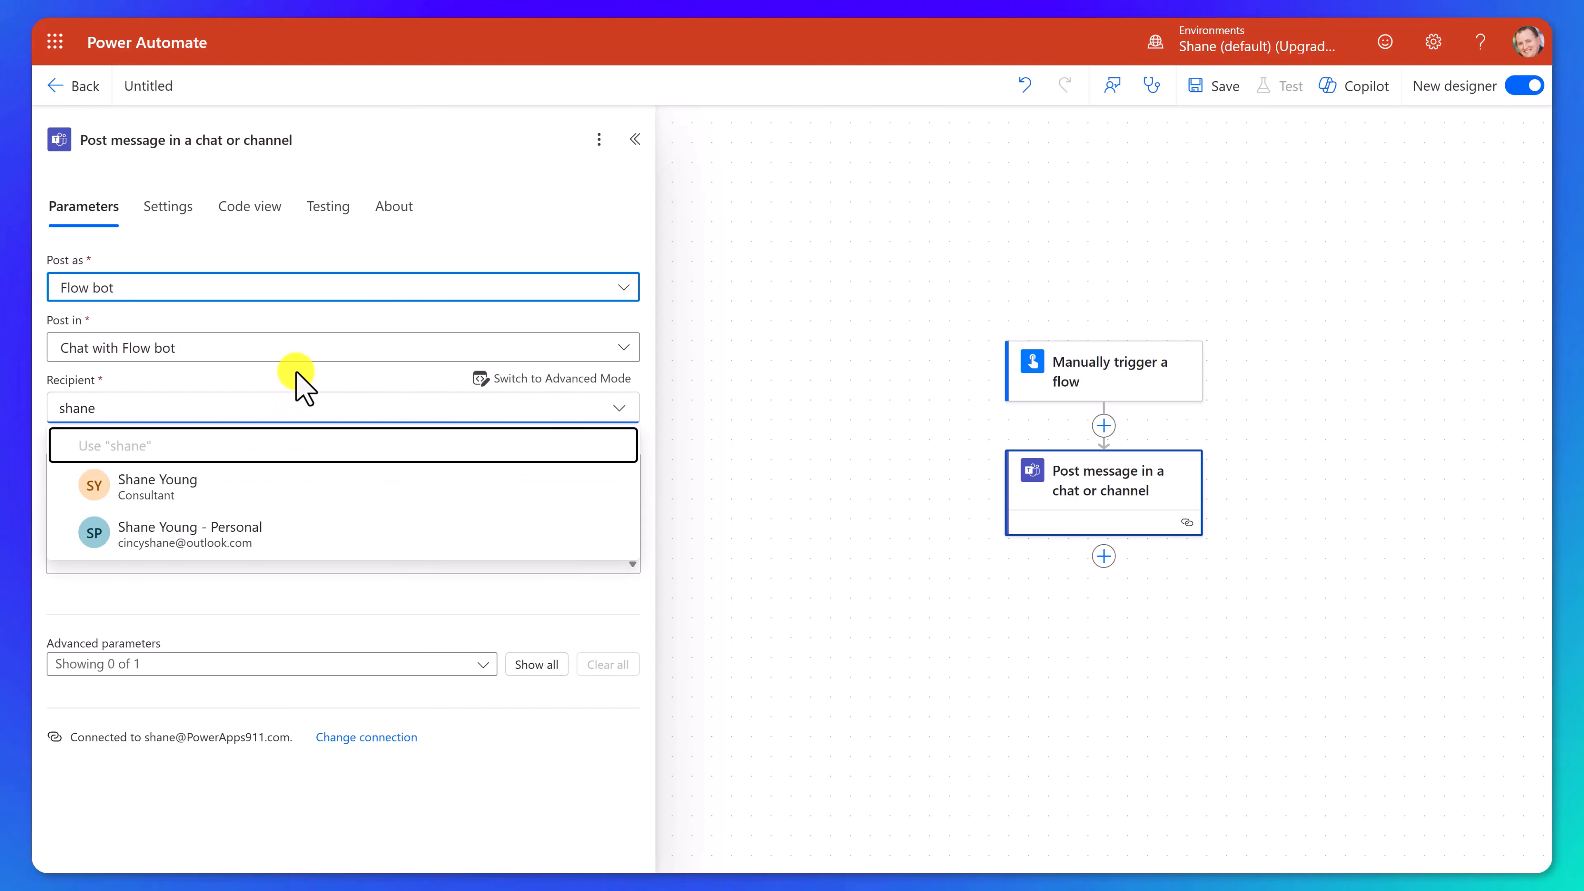
pyautogui.click(203, 490)
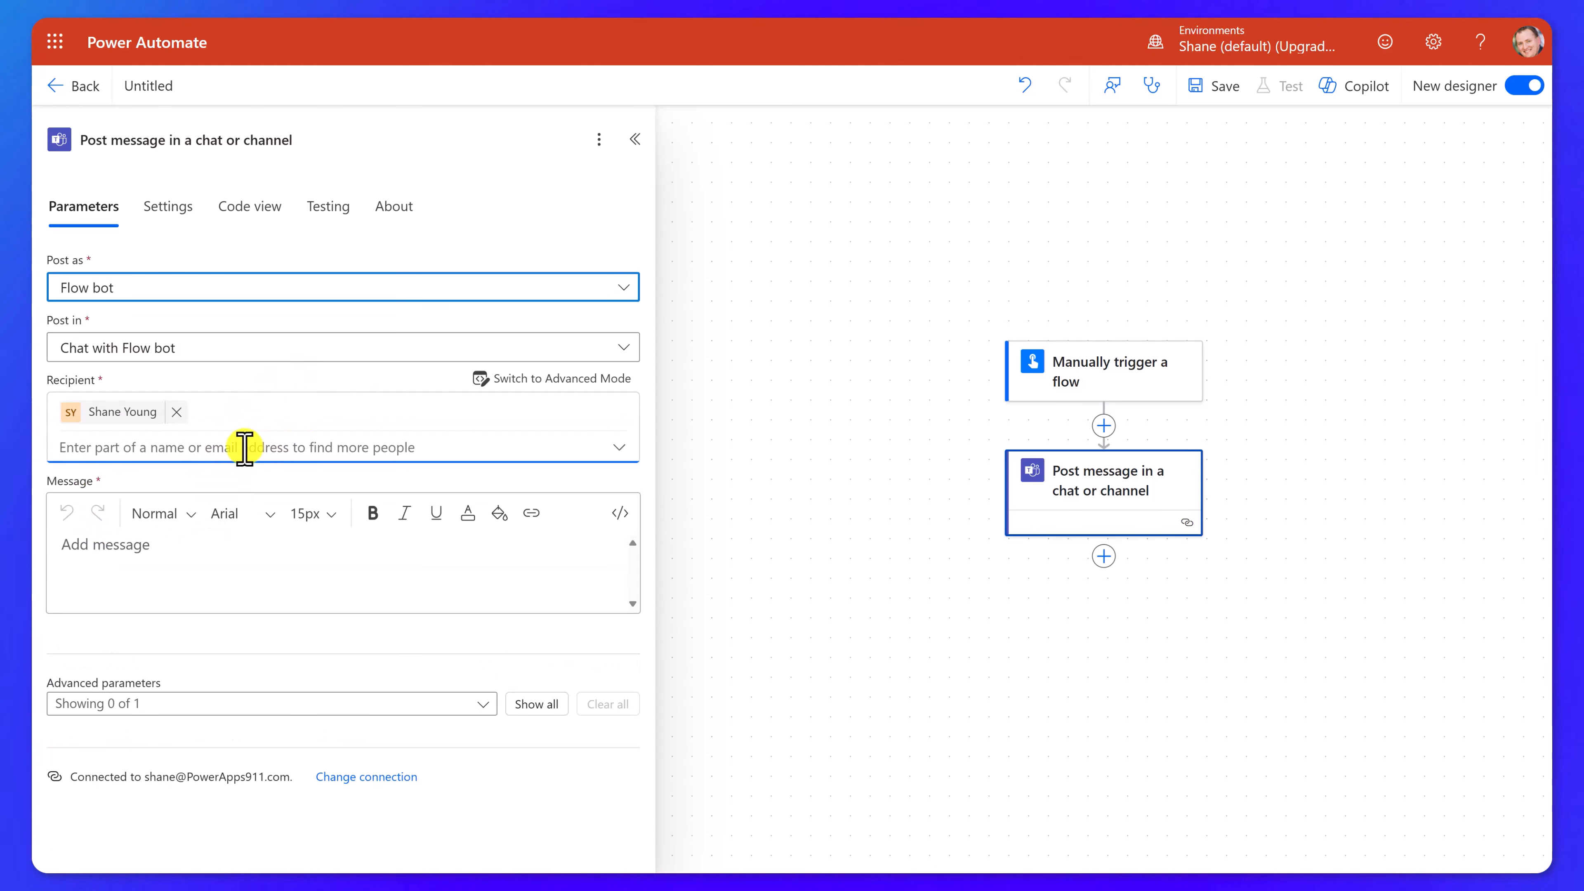
pyautogui.write('chewy')
pyautogui.click(225, 531)
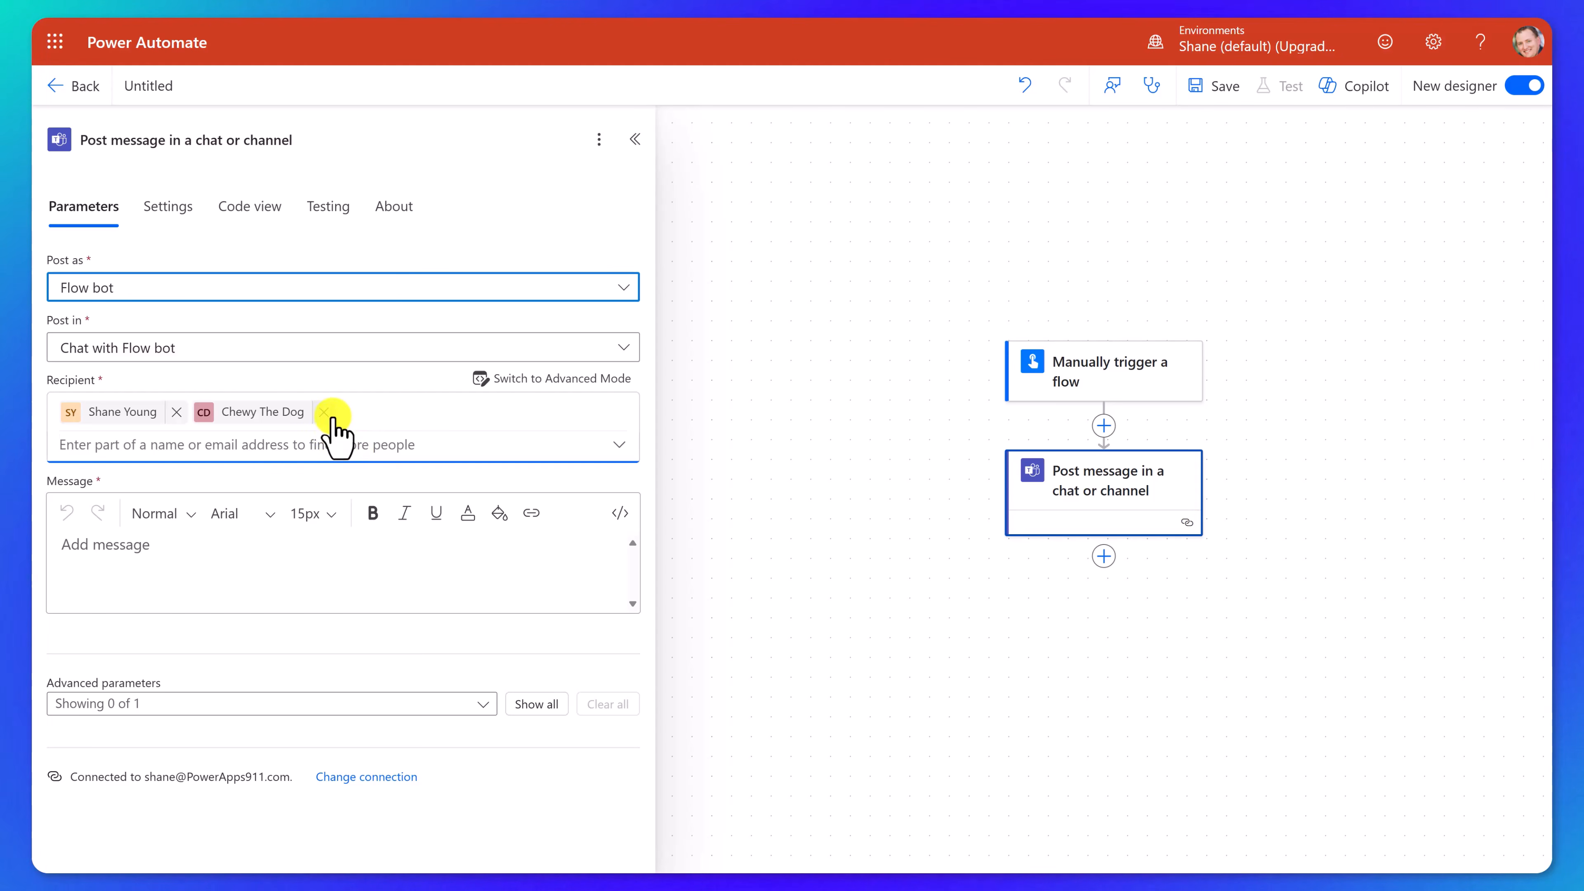
# Show the message action's code and copy the body/recipient value containing the two semicolon-separated e-mail addresses
pyautogui.click(254, 216)
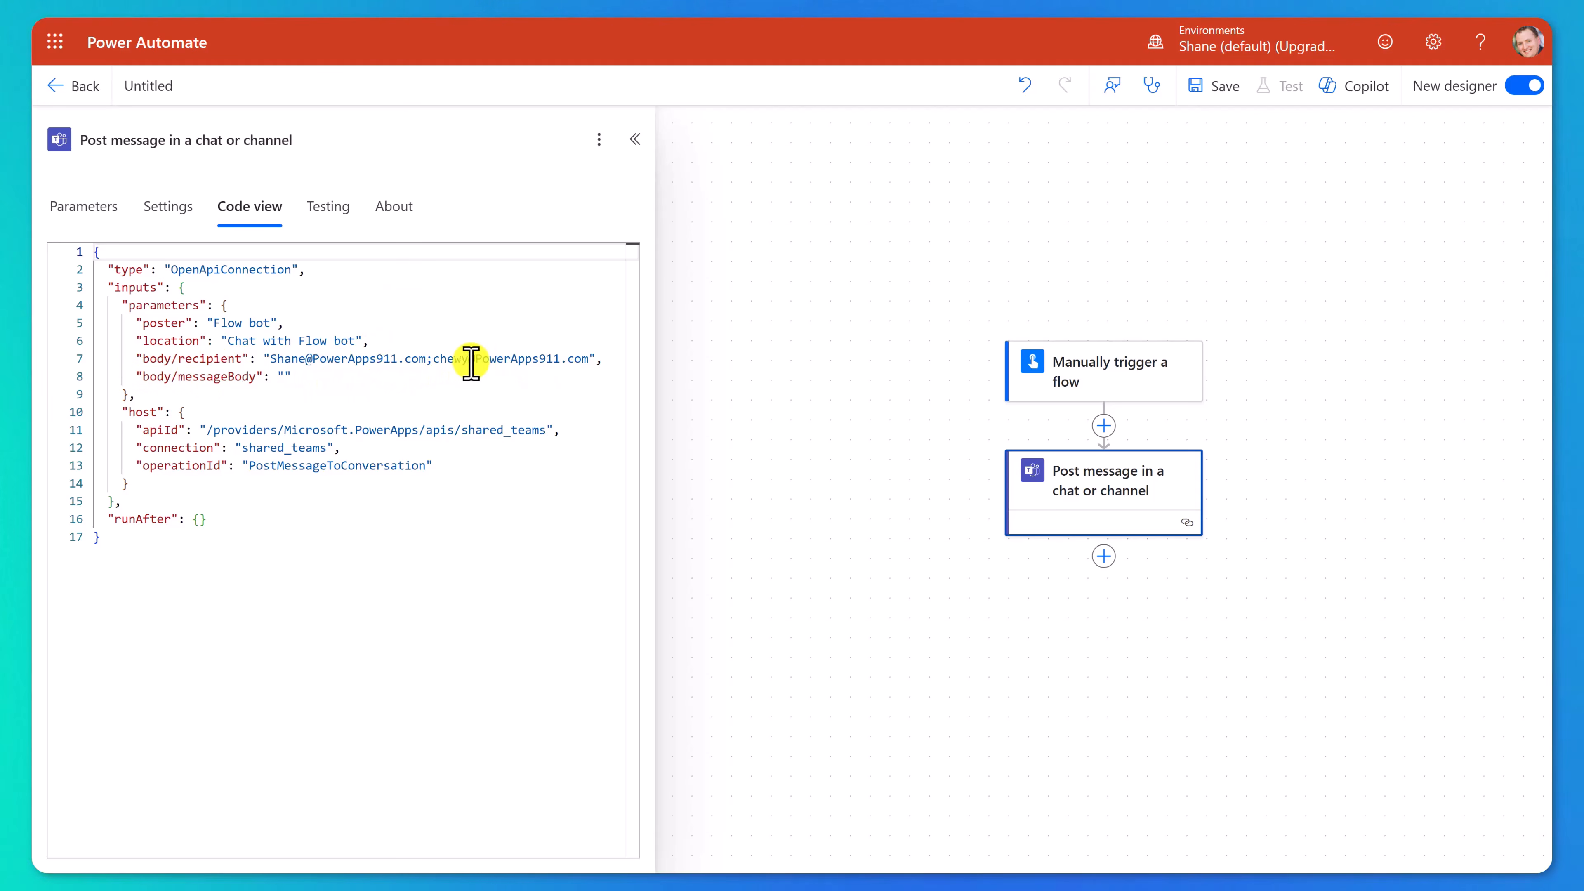
pyautogui.moveTo(270, 358); pyautogui.dragTo(587, 357)
pyautogui.hotkey('ctrl', 'c')
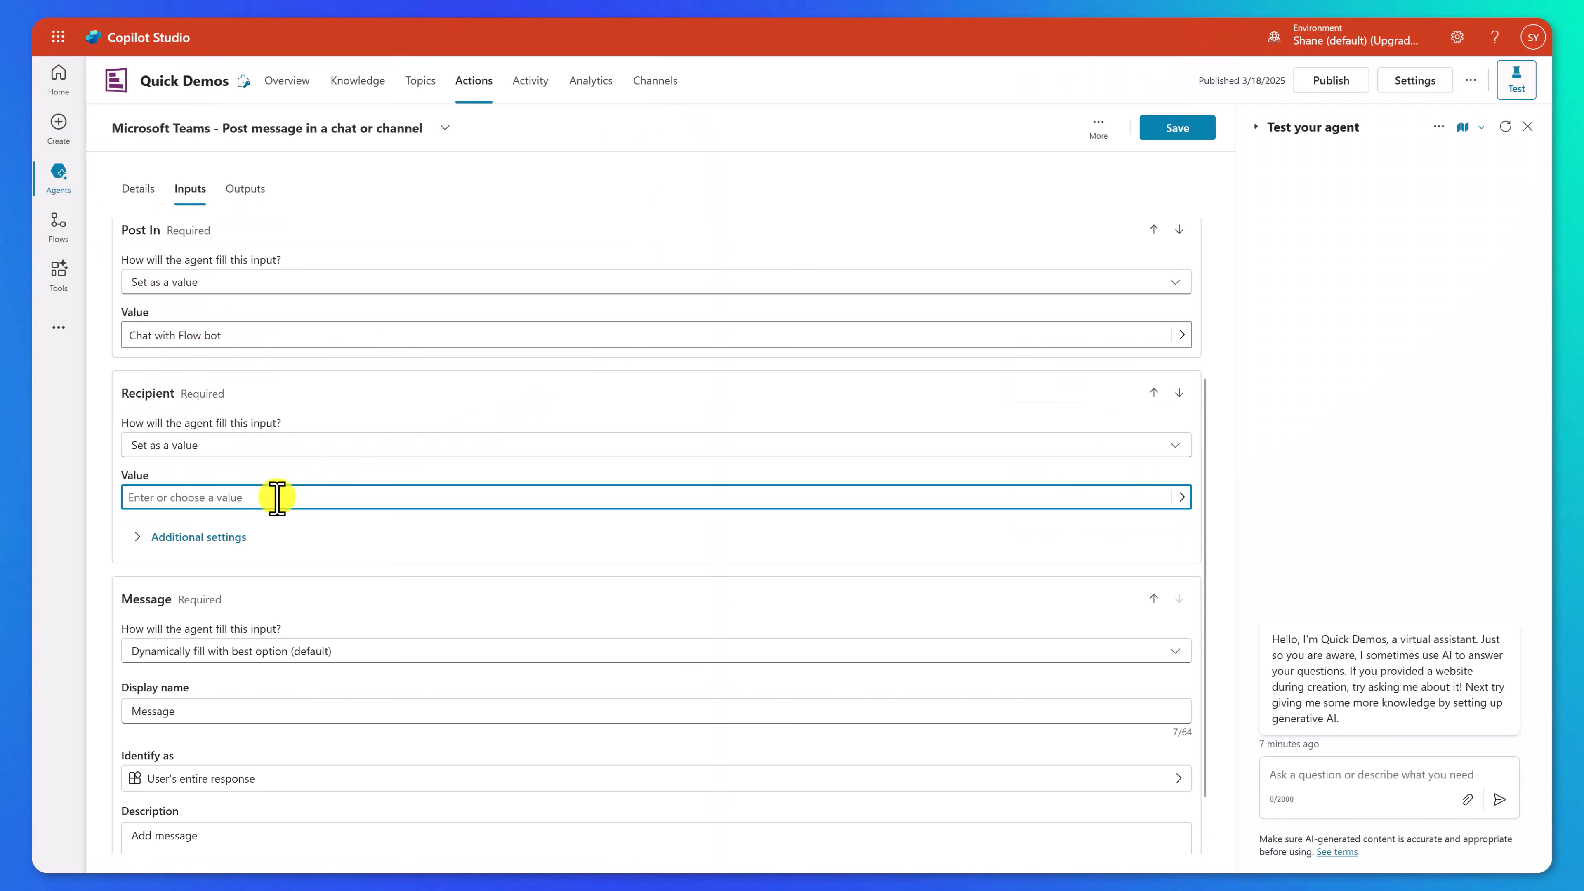
# Paste the two semicolon-separated e-mail addresses as the Recipient value of the Teams action in Copilot Studio
pyautogui.click(279, 497)
pyautogui.hotkey('ctrl', 'v')
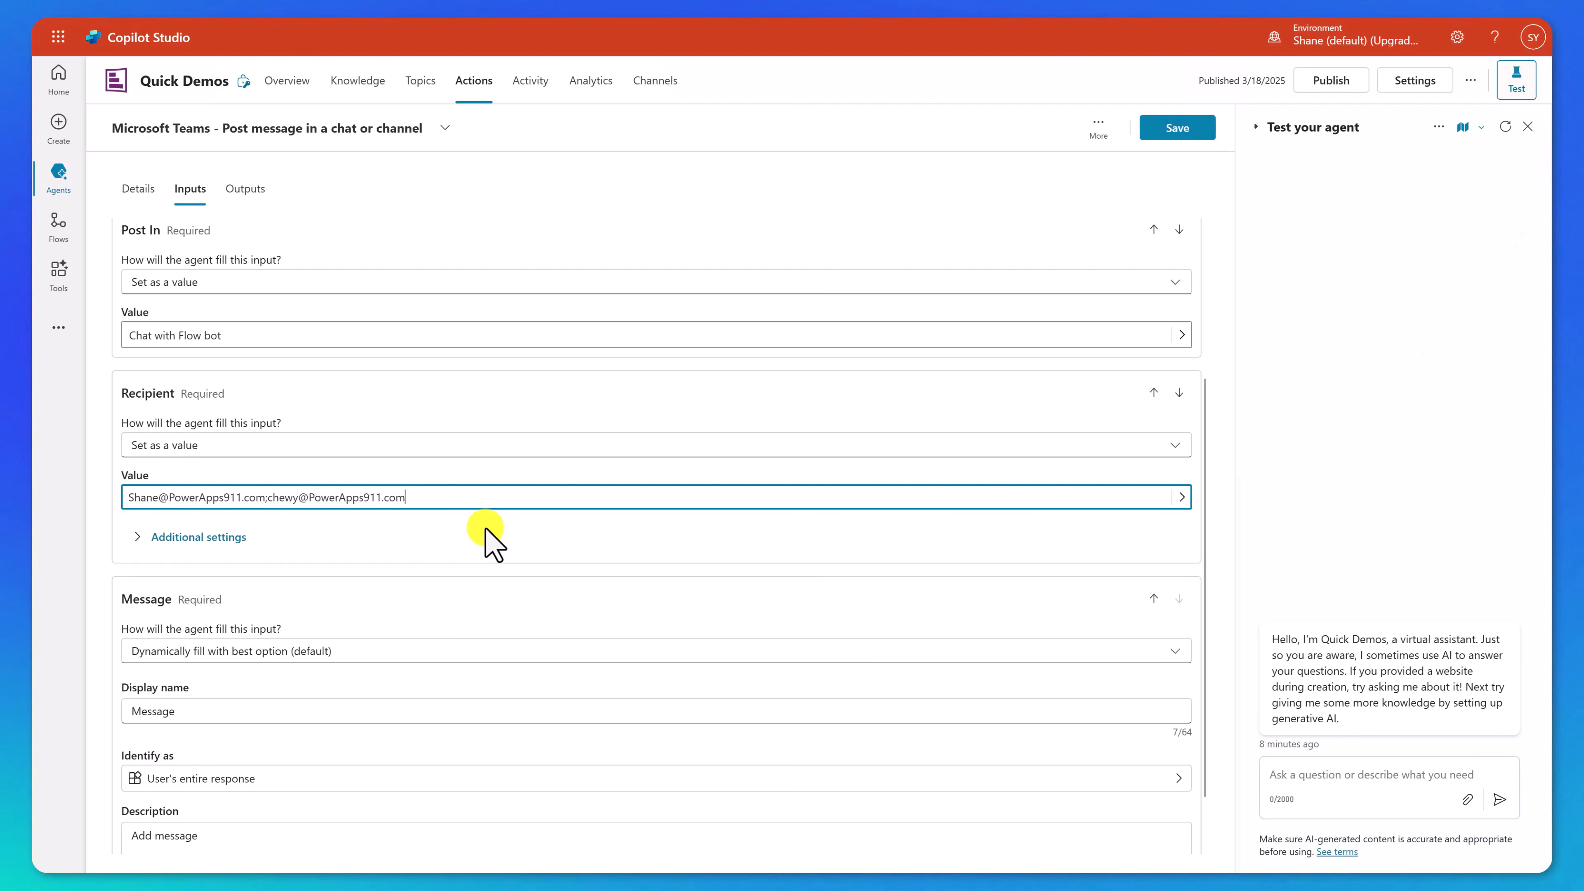
# Examine how the configured inputs appear in the action's code editor, and return to the Inputs form
pyautogui.click(1098, 128)
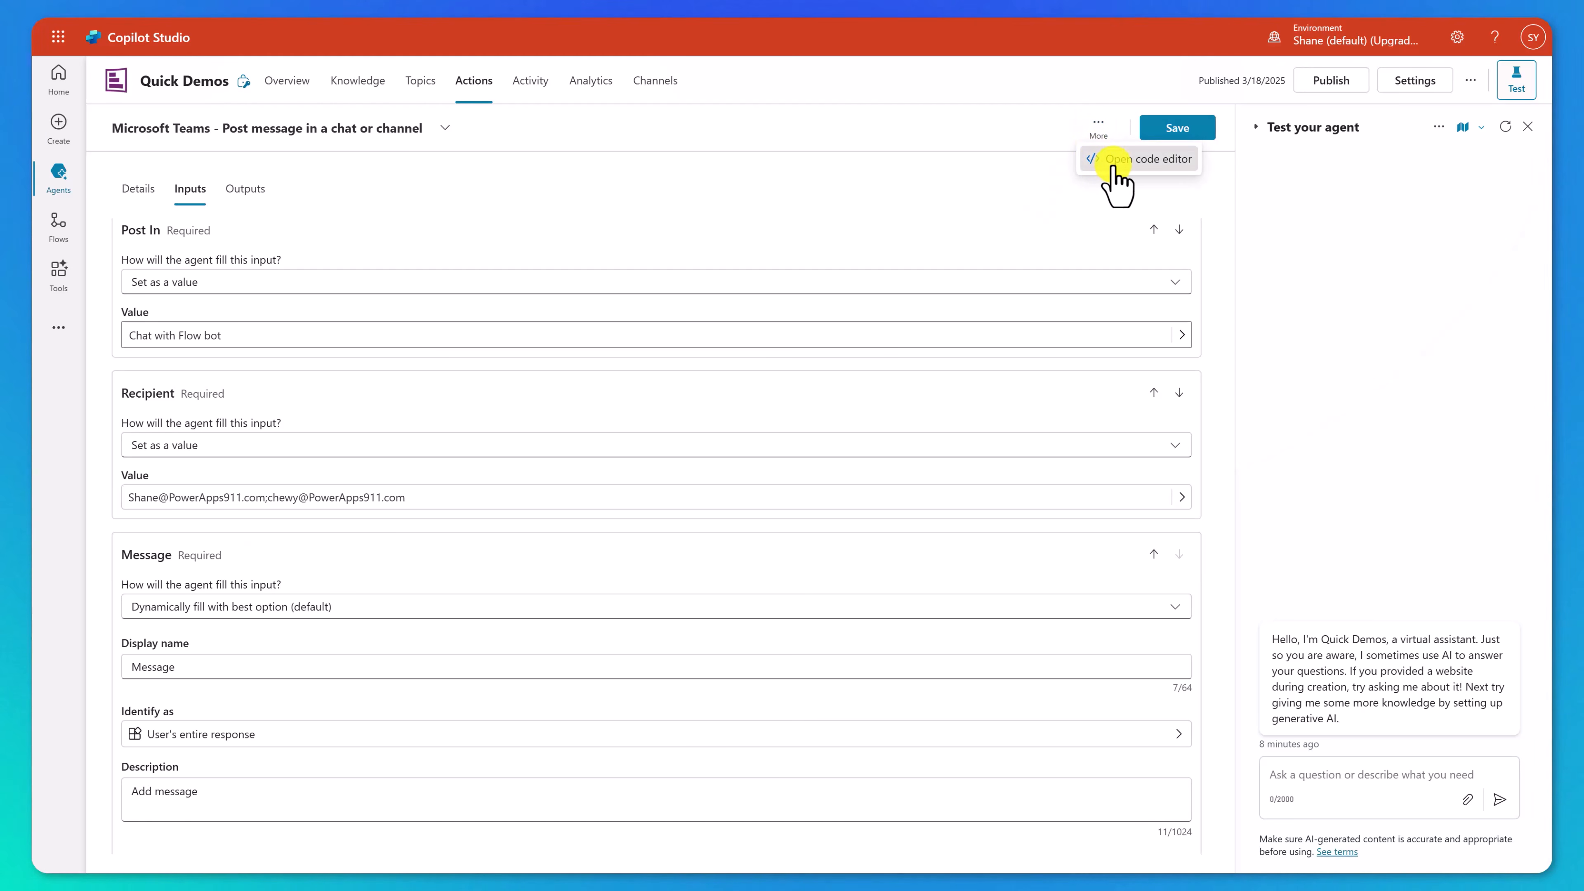
pyautogui.click(1116, 160)
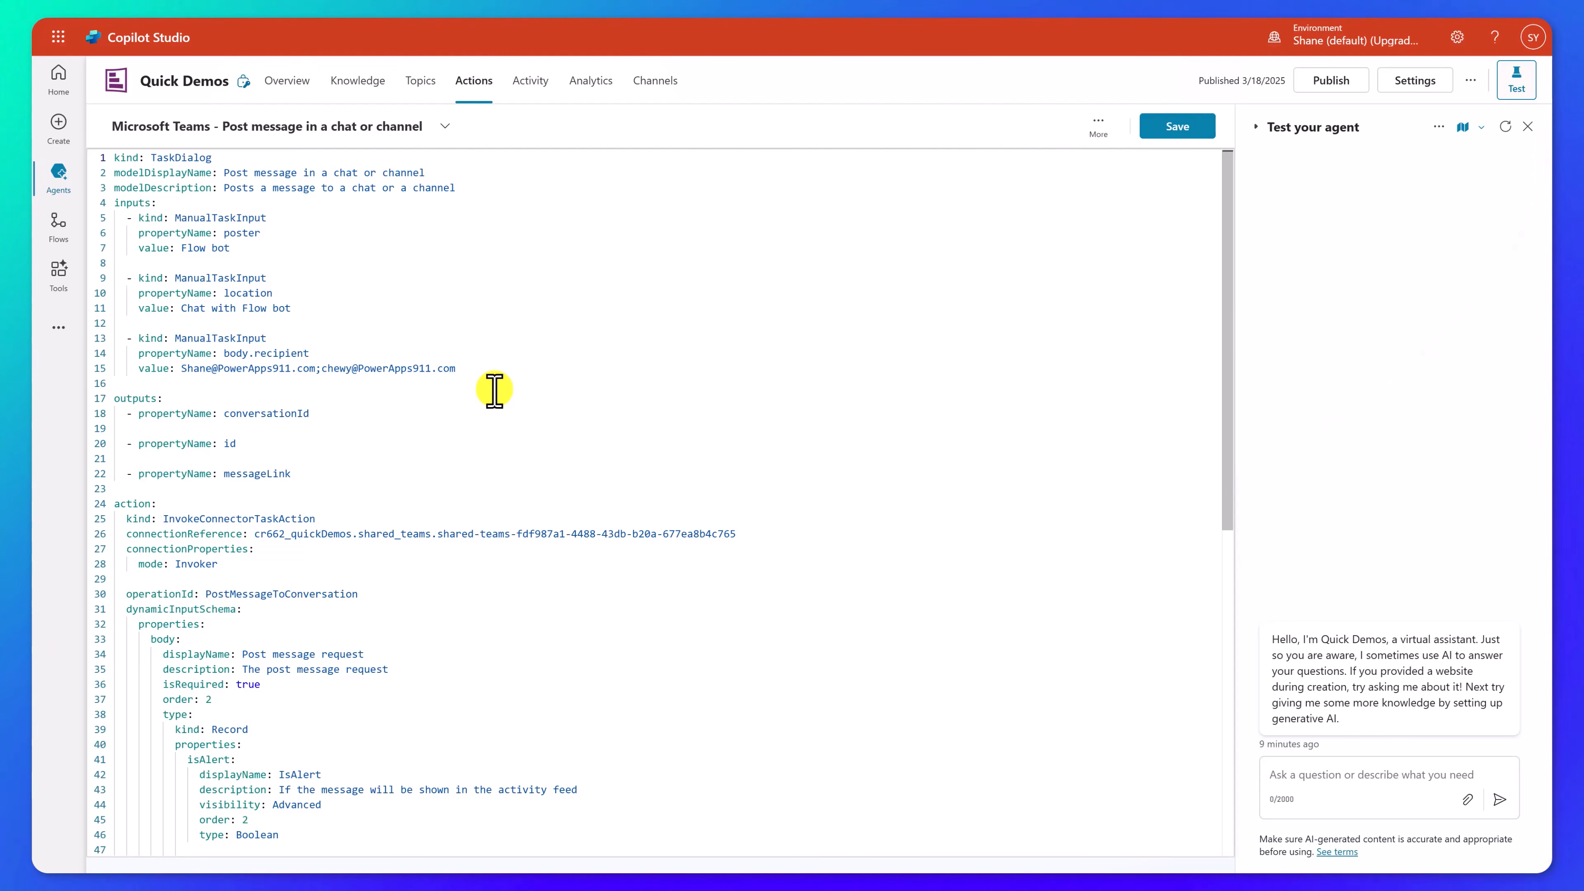
pyautogui.click(1098, 125)
pyautogui.click(1082, 160)
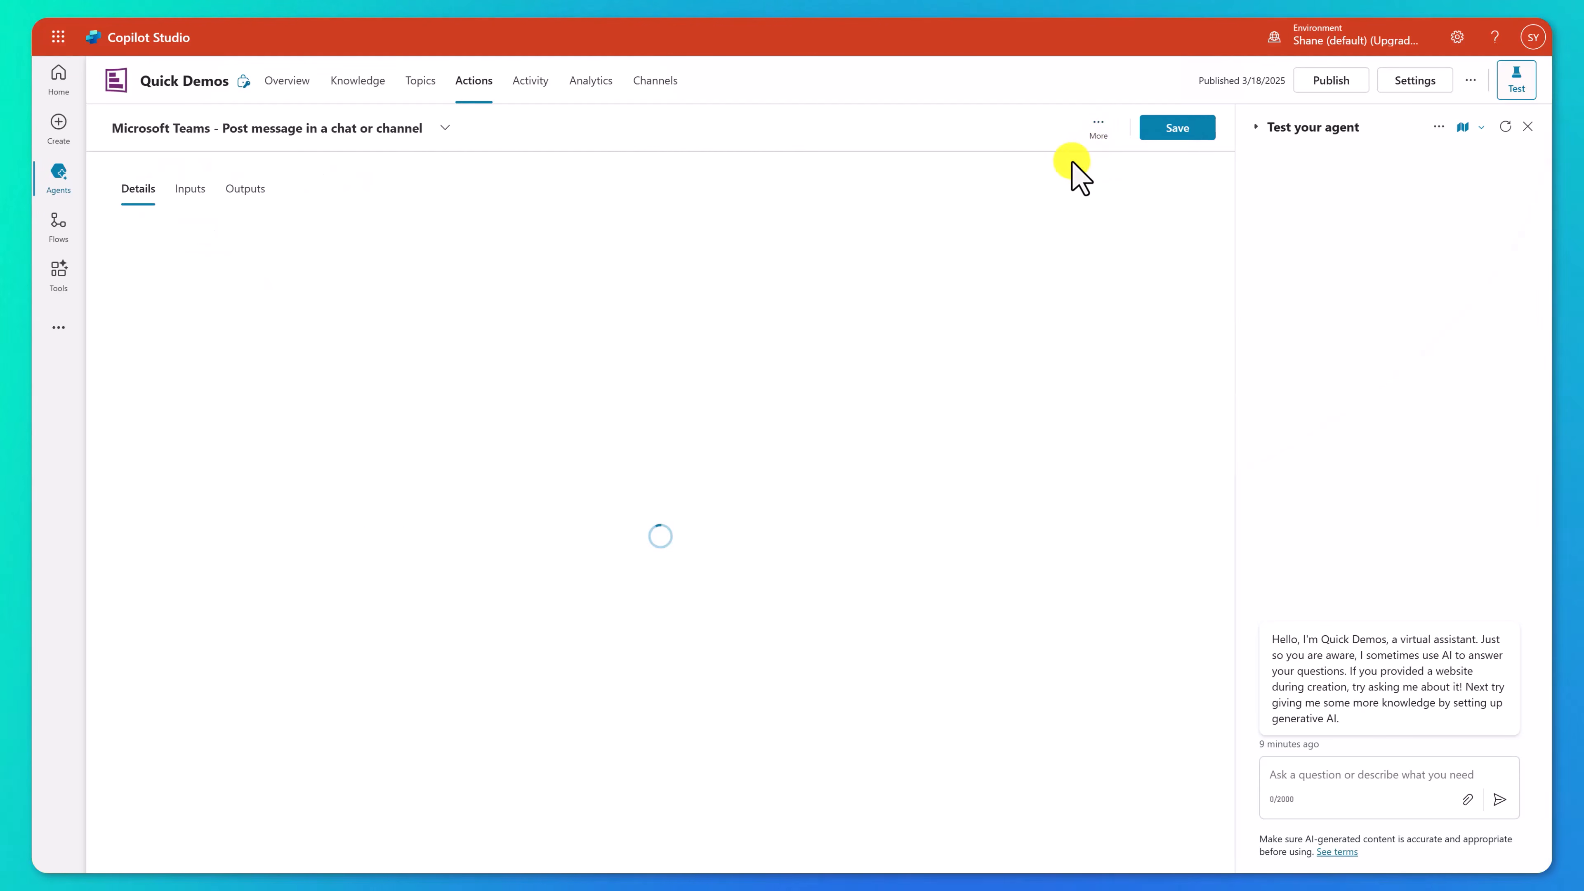
pyautogui.click(193, 189)
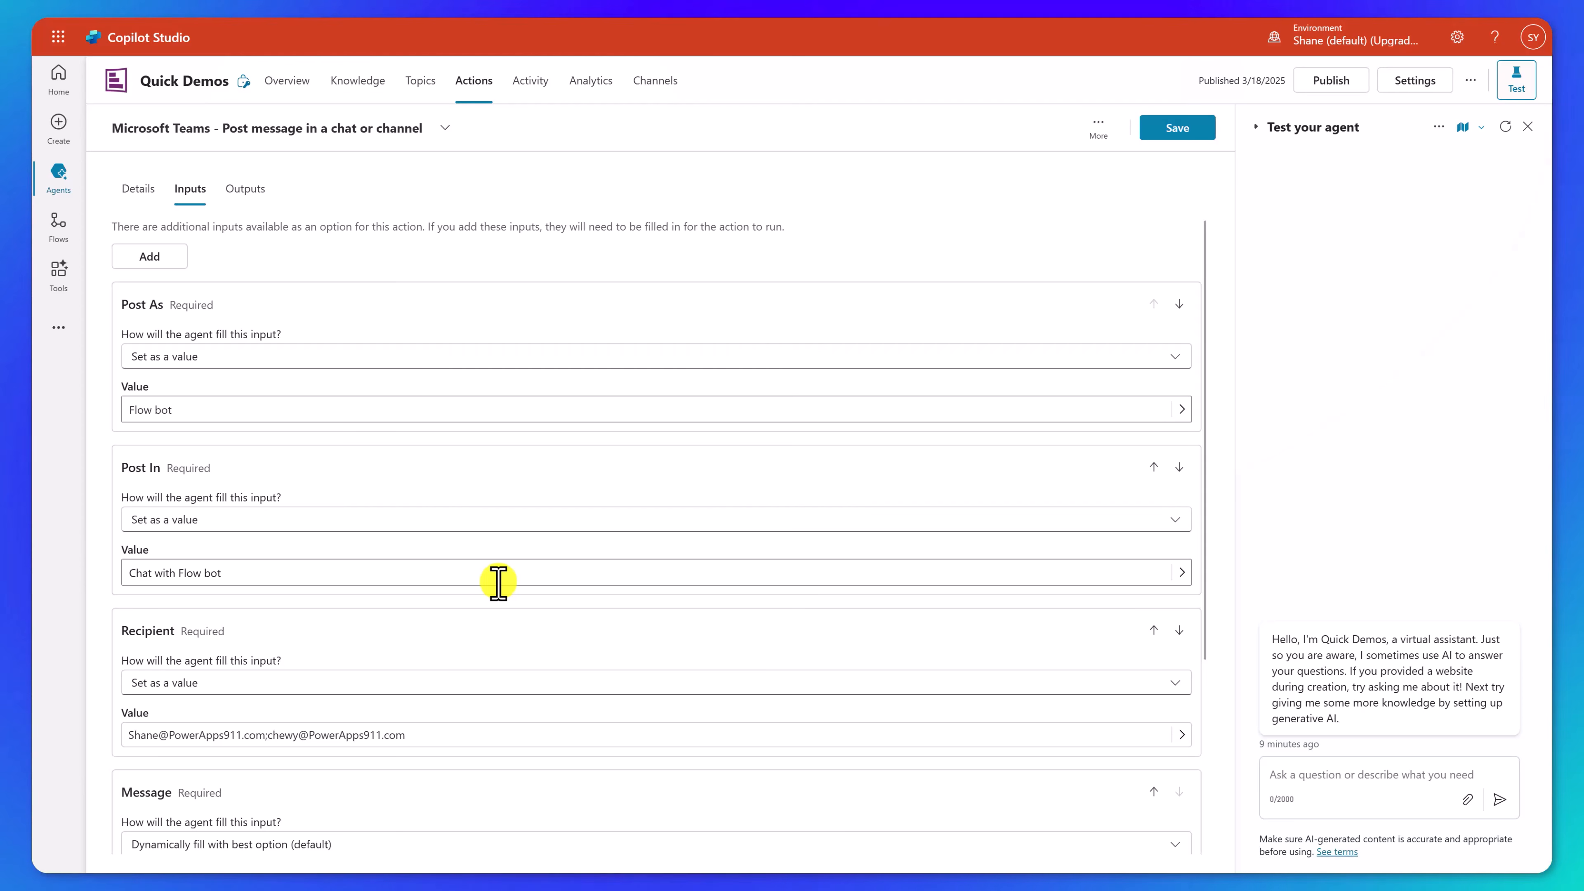
# Change how the Recipient input is filled back to "Dynamically fill with best option (default)" and confirm the change
pyautogui.scroll(-2, 457, 583)
pyautogui.scroll(-1, 457, 582)
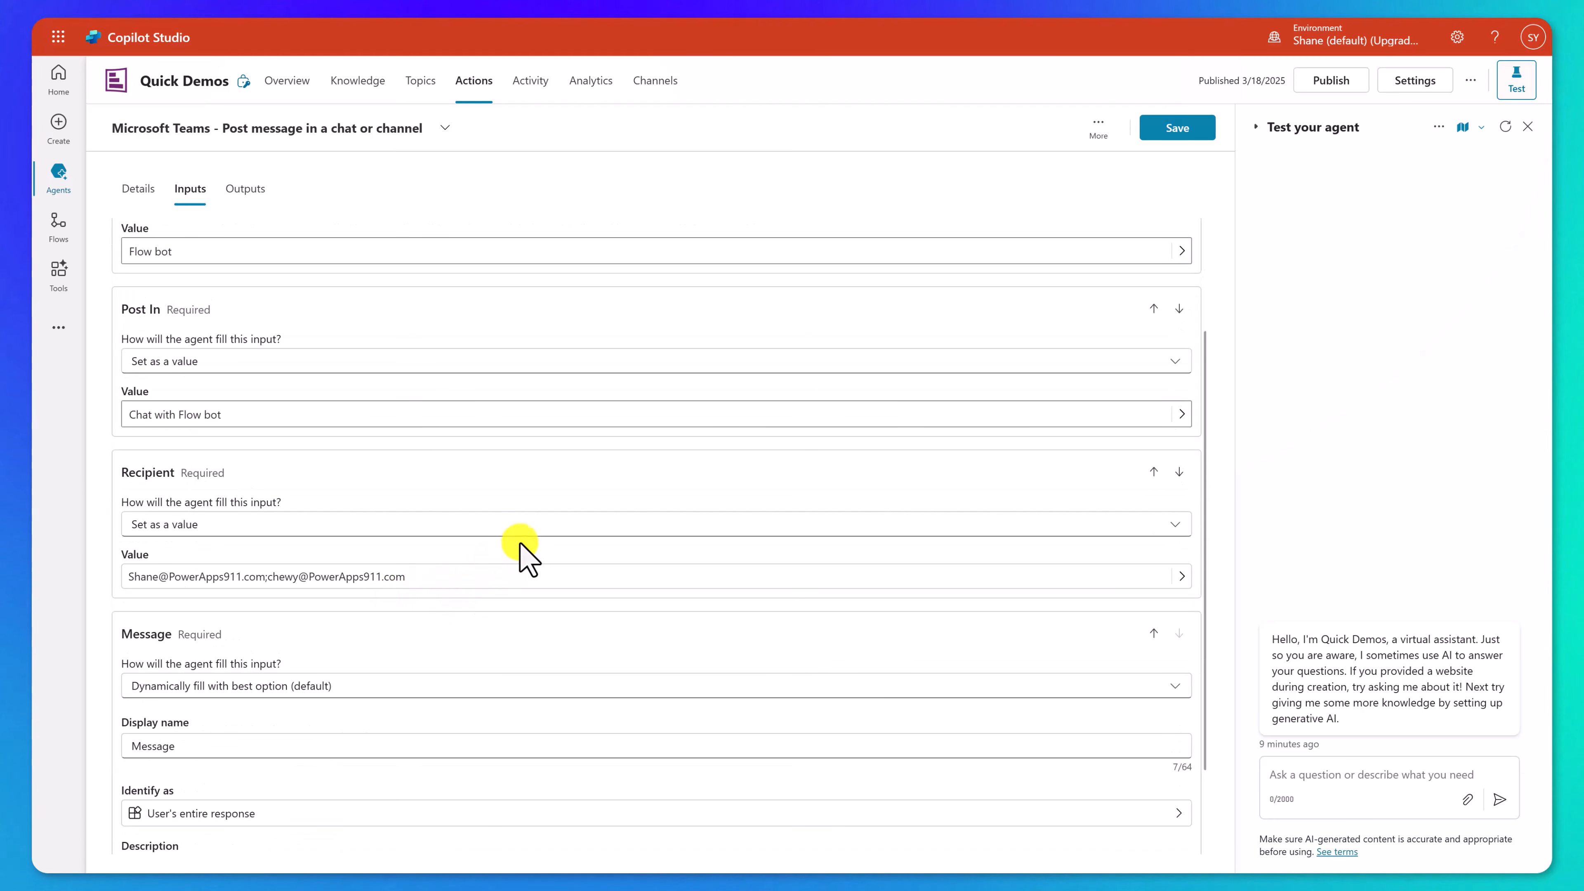
pyautogui.click(535, 525)
pyautogui.click(494, 557)
pyautogui.click(860, 480)
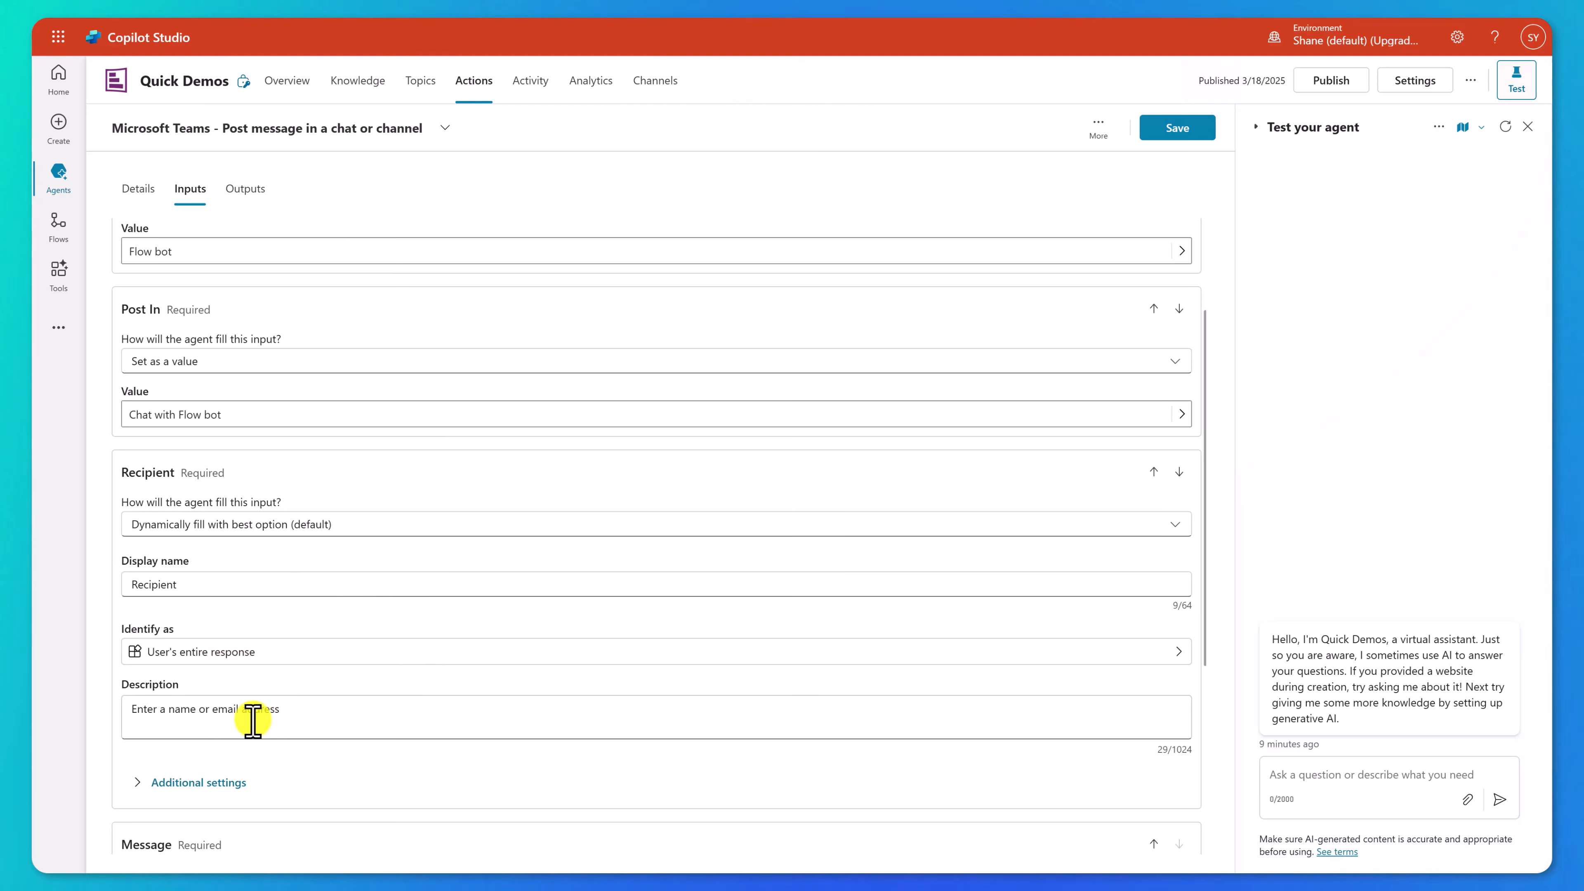
# Examine the Recipient input's description and its additional settings for prompting and reprompting, and collapse those settings again
pyautogui.click(375, 724)
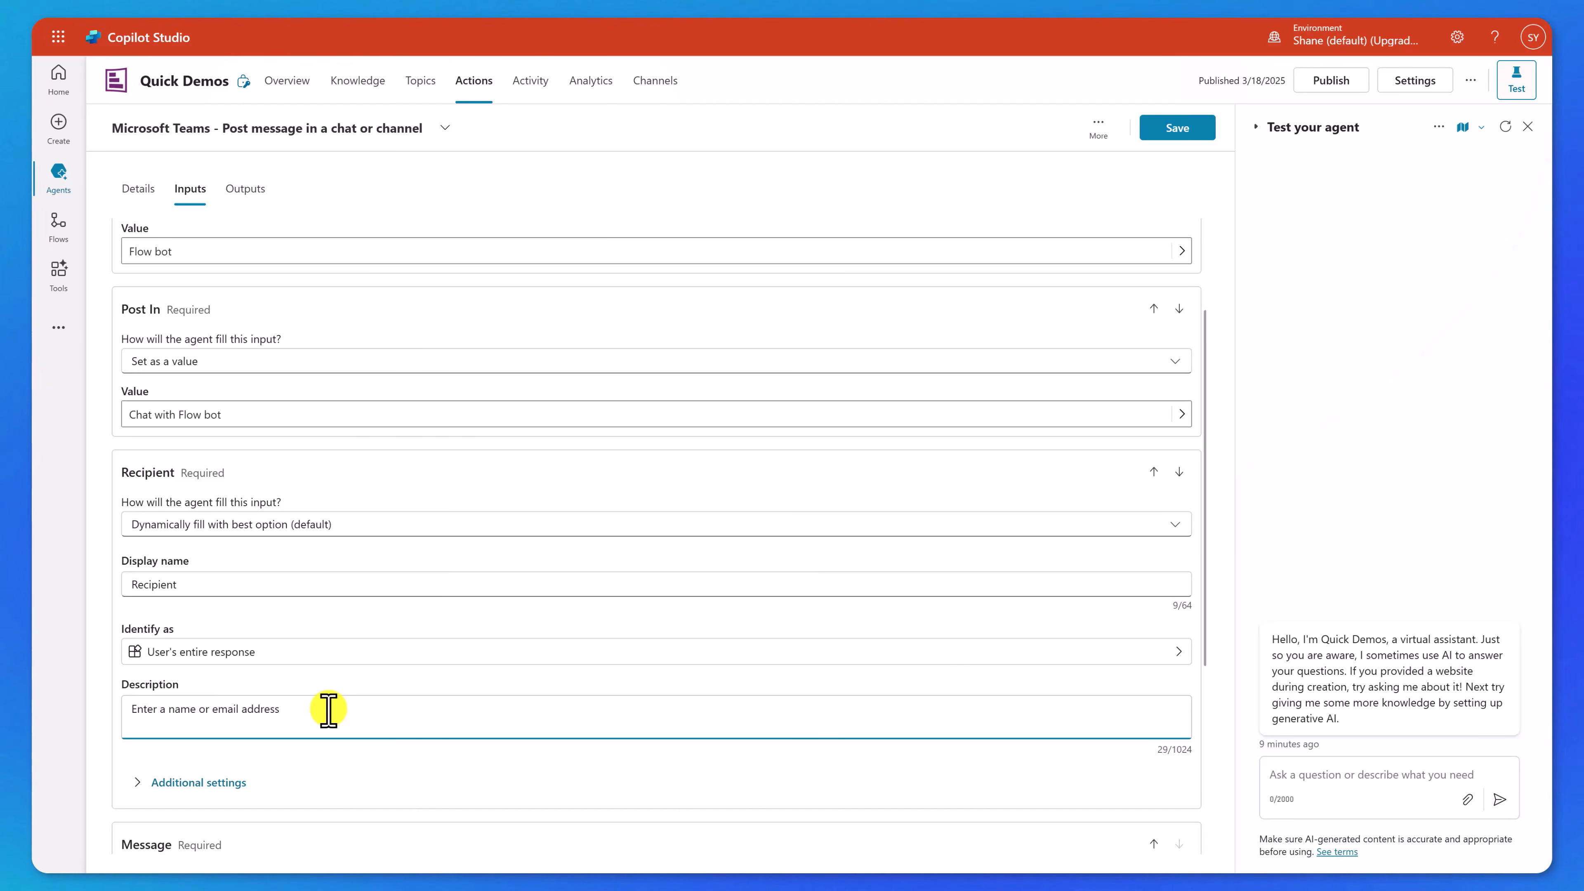
pyautogui.scroll(-2, 328, 710)
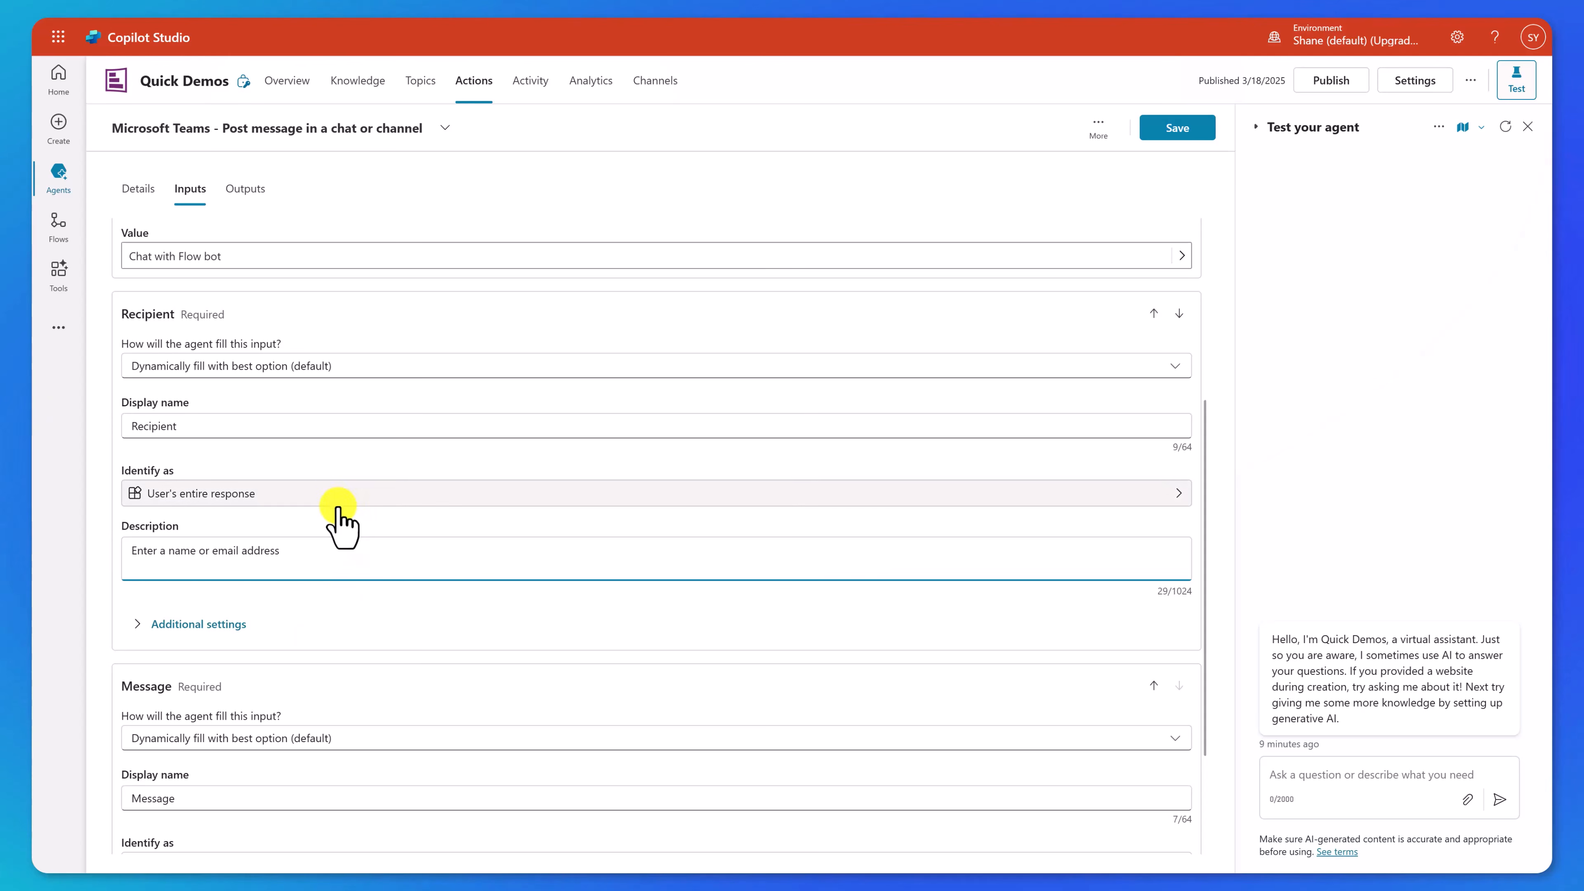
pyautogui.click(134, 626)
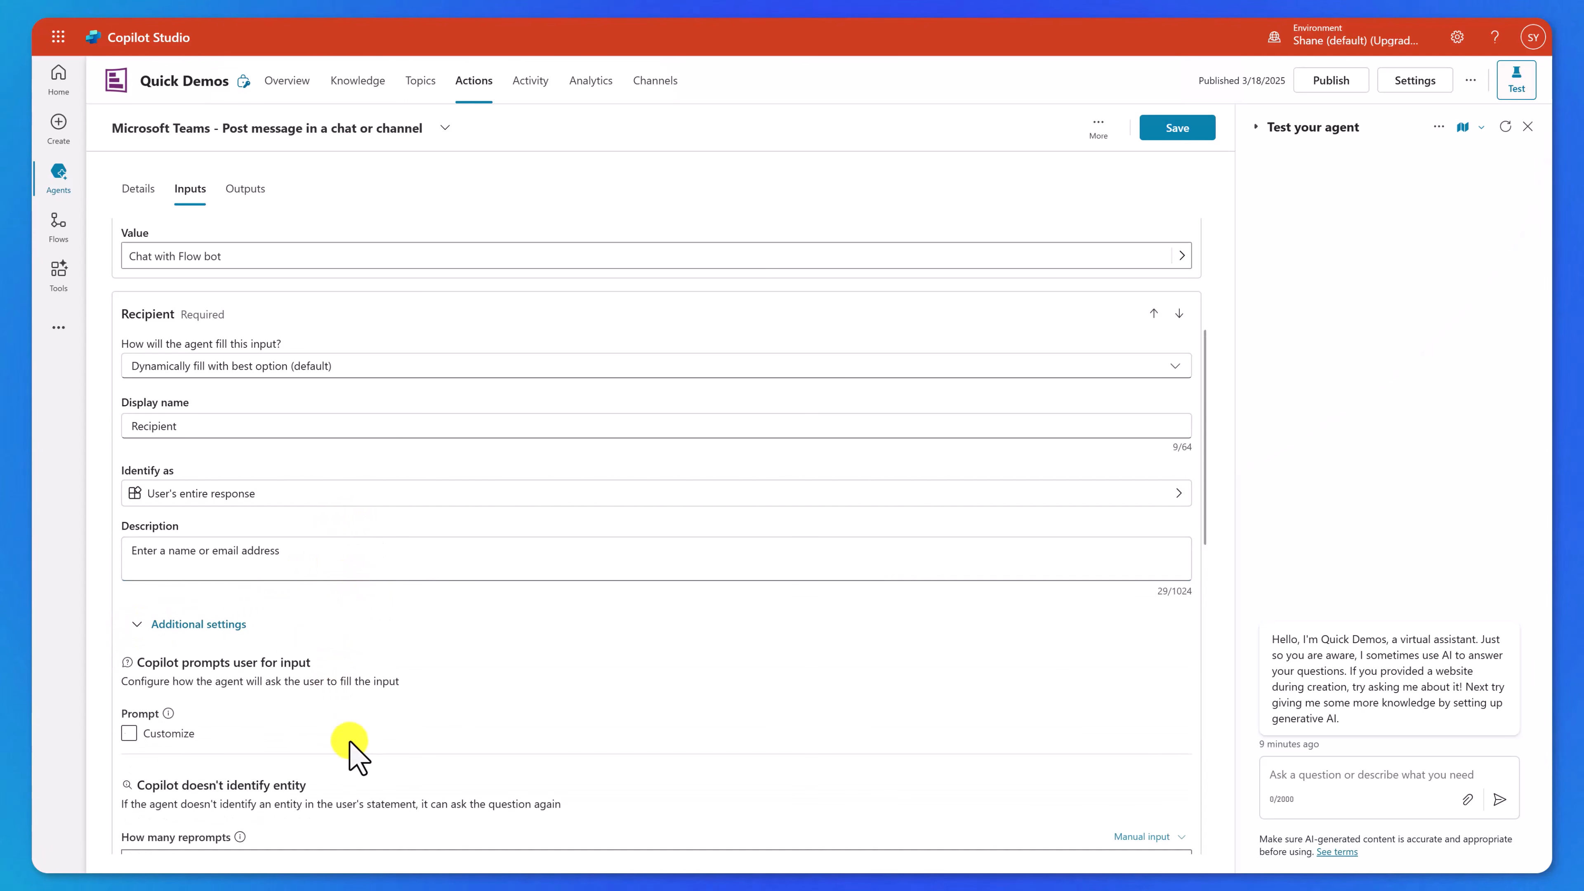
pyautogui.scroll(-2, 490, 677)
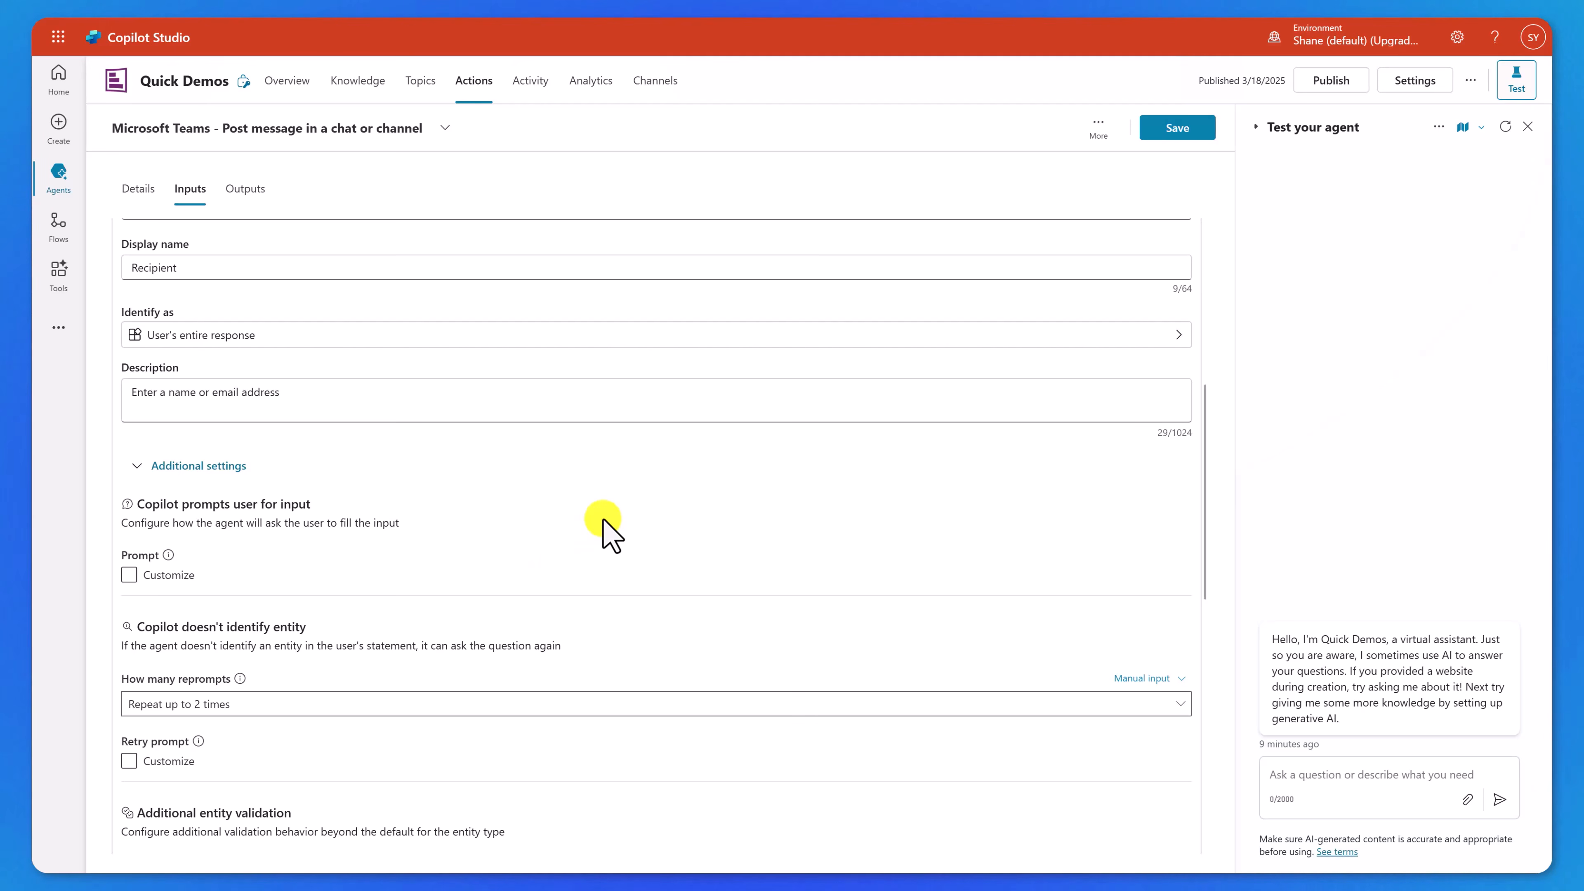
pyautogui.click(138, 465)
pyautogui.scroll(2, 530, 487)
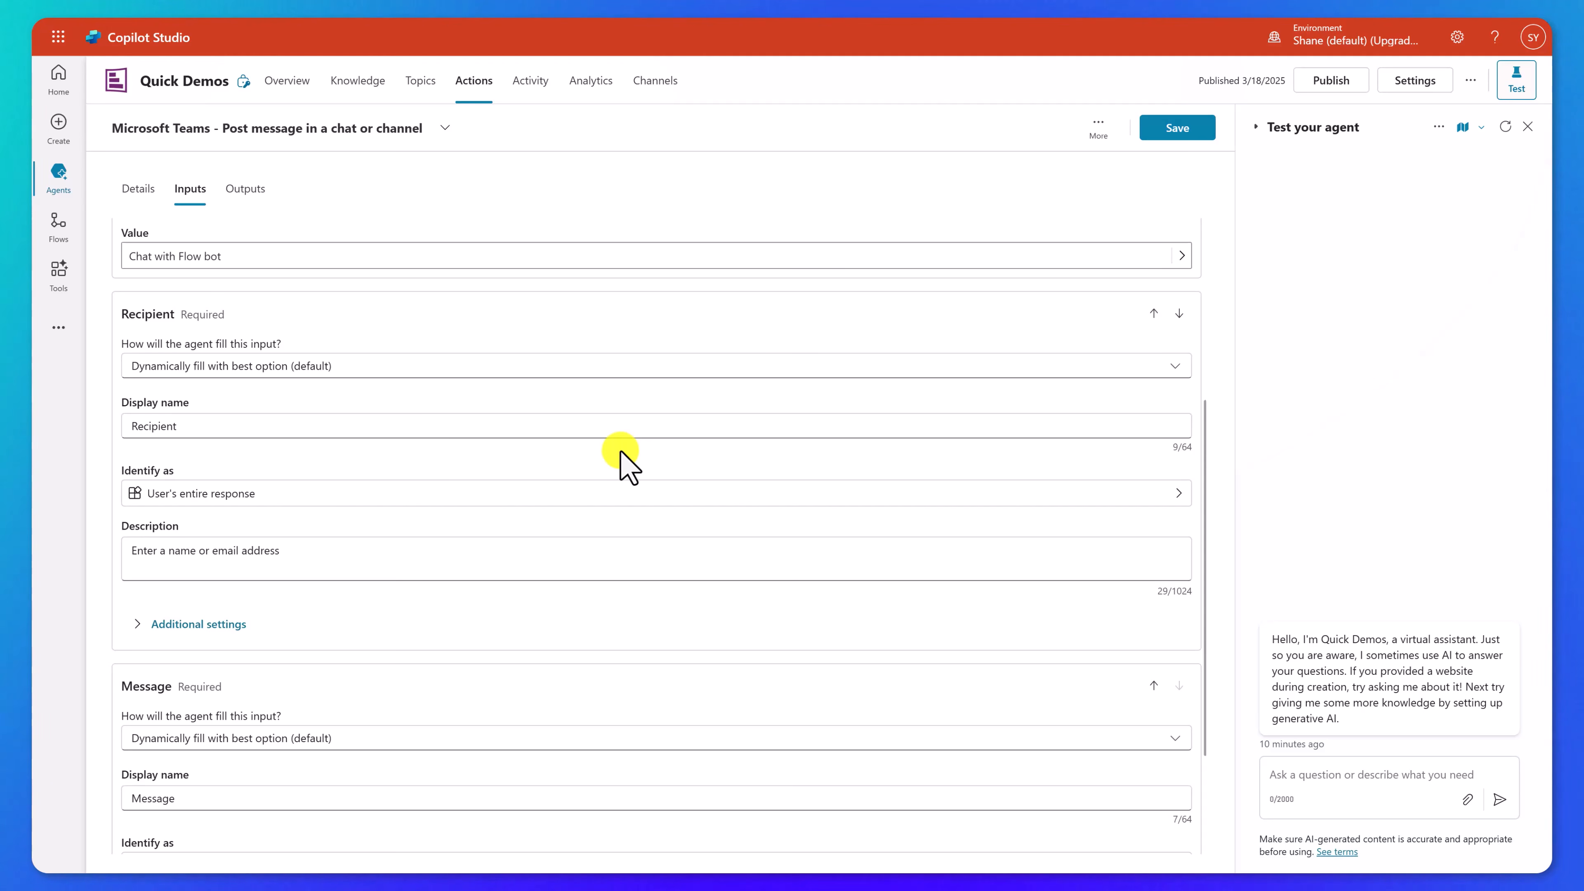
# Add the optional IsAlert input to the Teams action and display the action's outputs
pyautogui.scroll(-3, 624, 456)
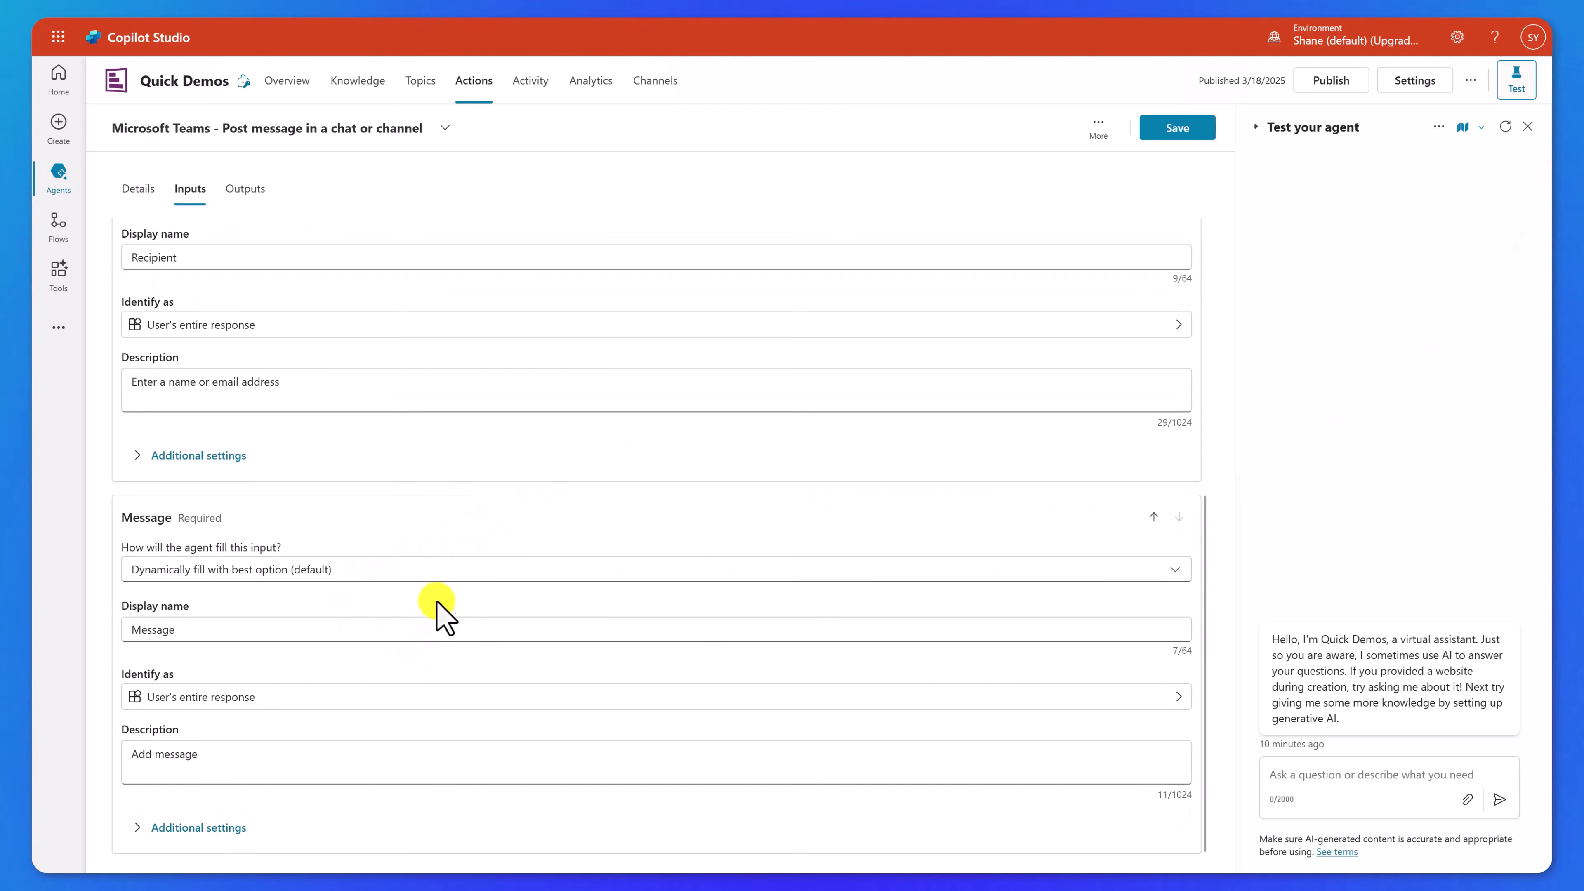
pyautogui.scroll(9, 470, 586)
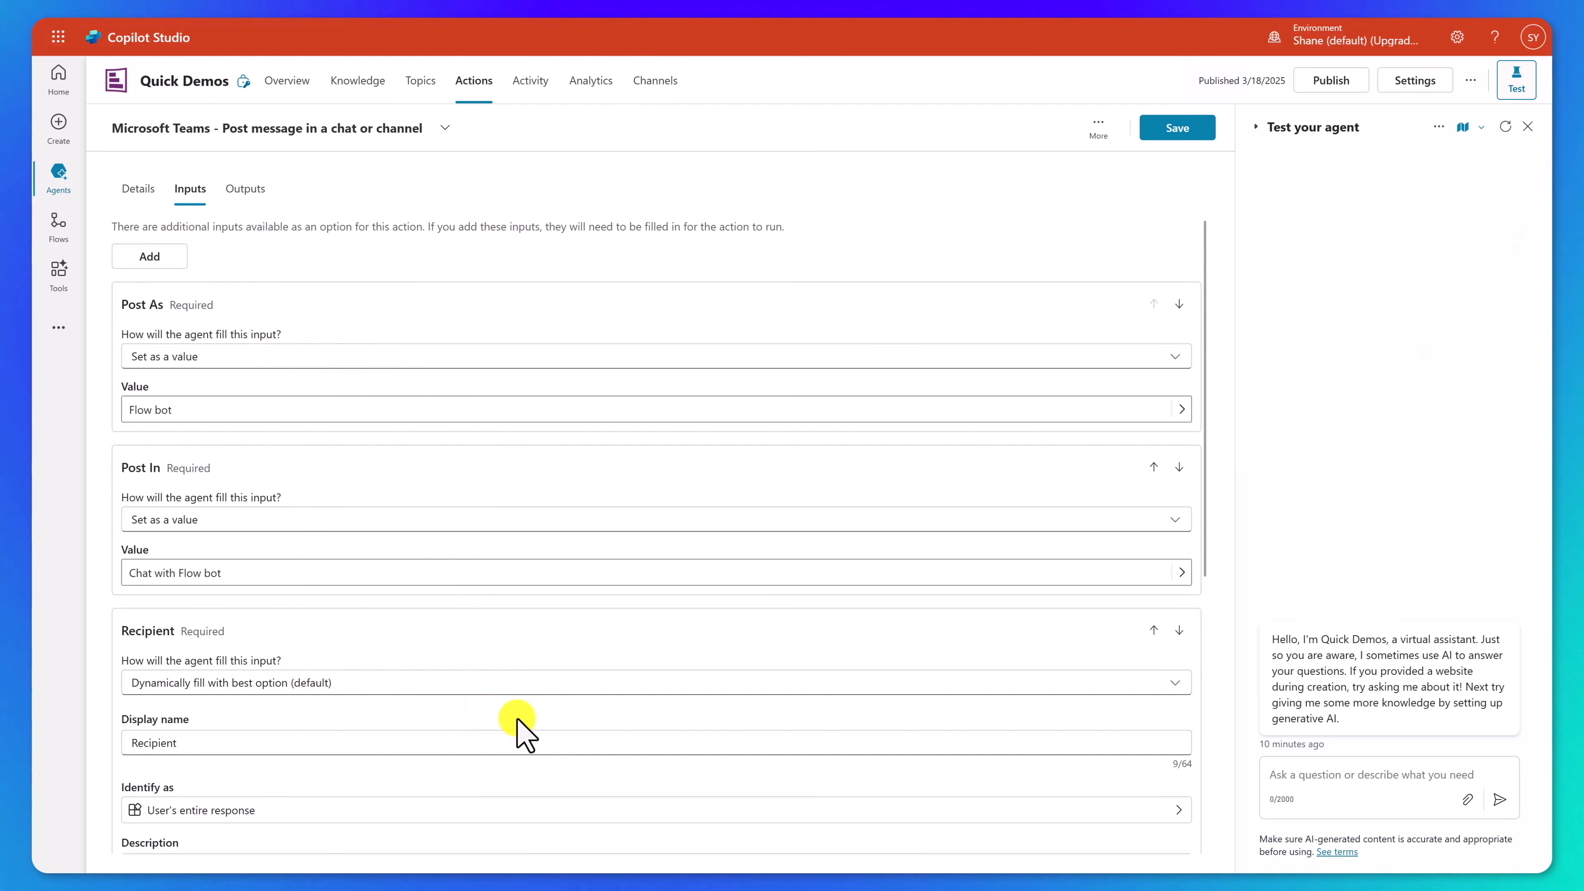
pyautogui.click(163, 256)
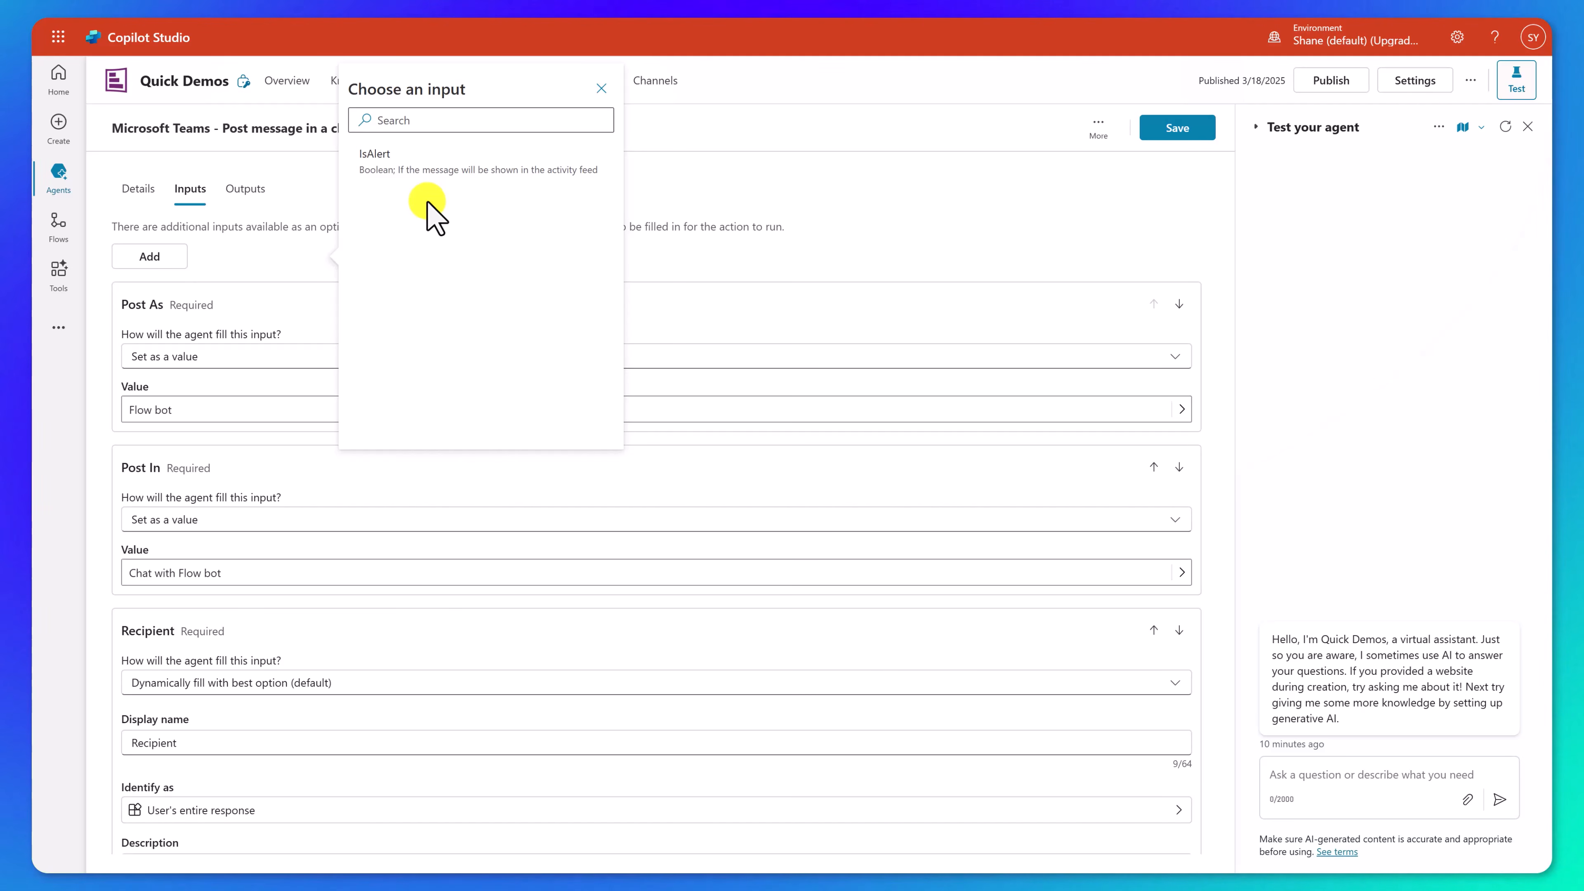
pyautogui.click(449, 161)
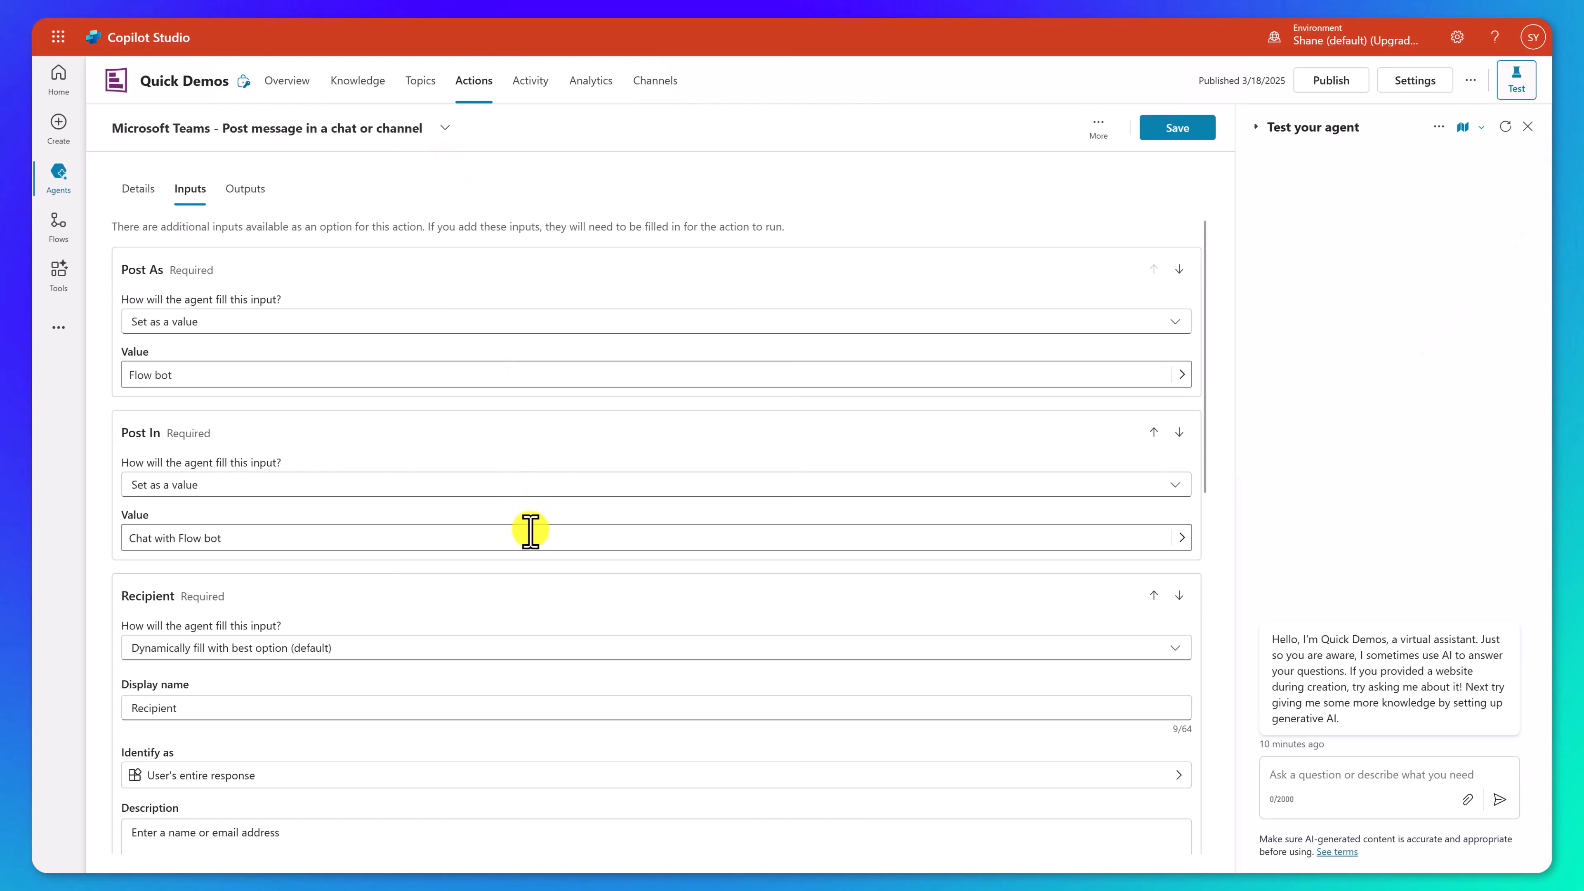
pyautogui.scroll(-10, 526, 549)
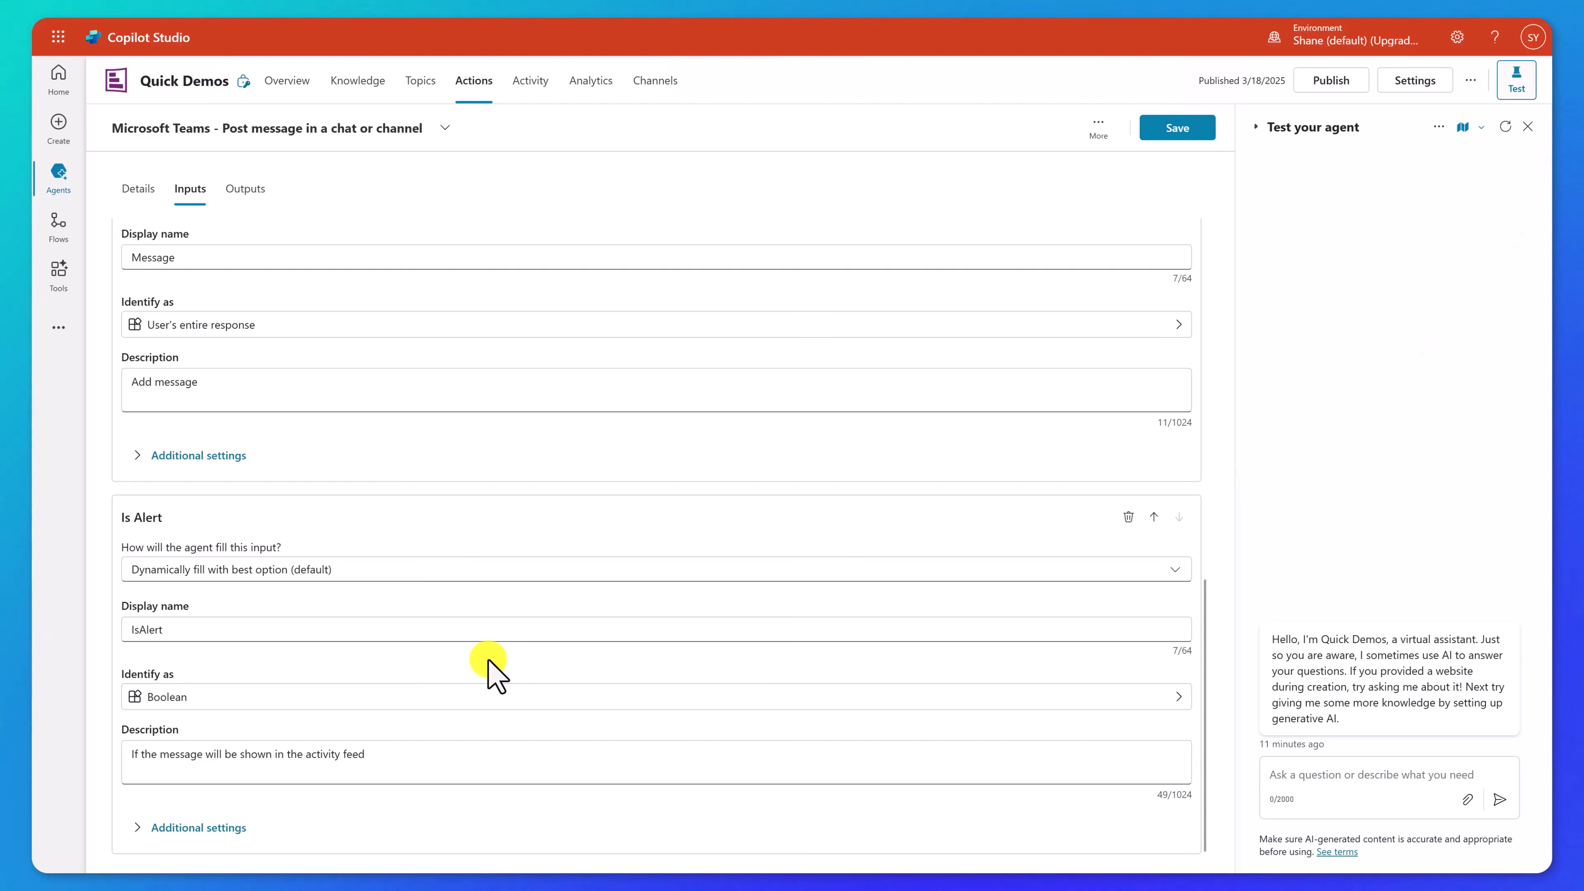
pyautogui.click(267, 202)
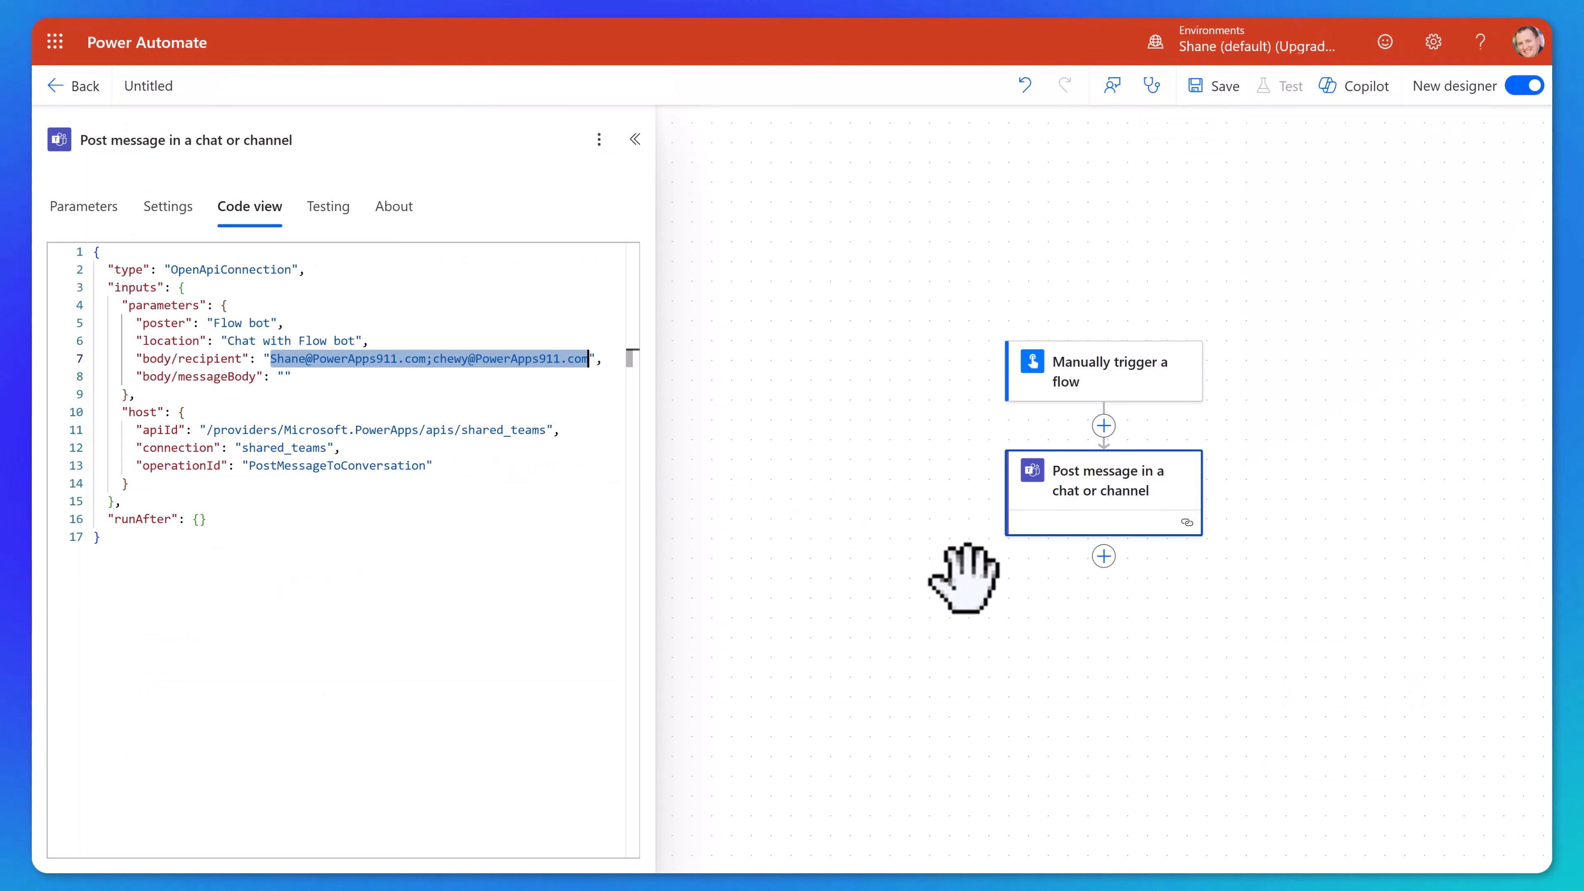
# In the Power Automate flow, add a Compose action after the Teams message and open the dynamic content for its Inputs
pyautogui.click(1104, 556)
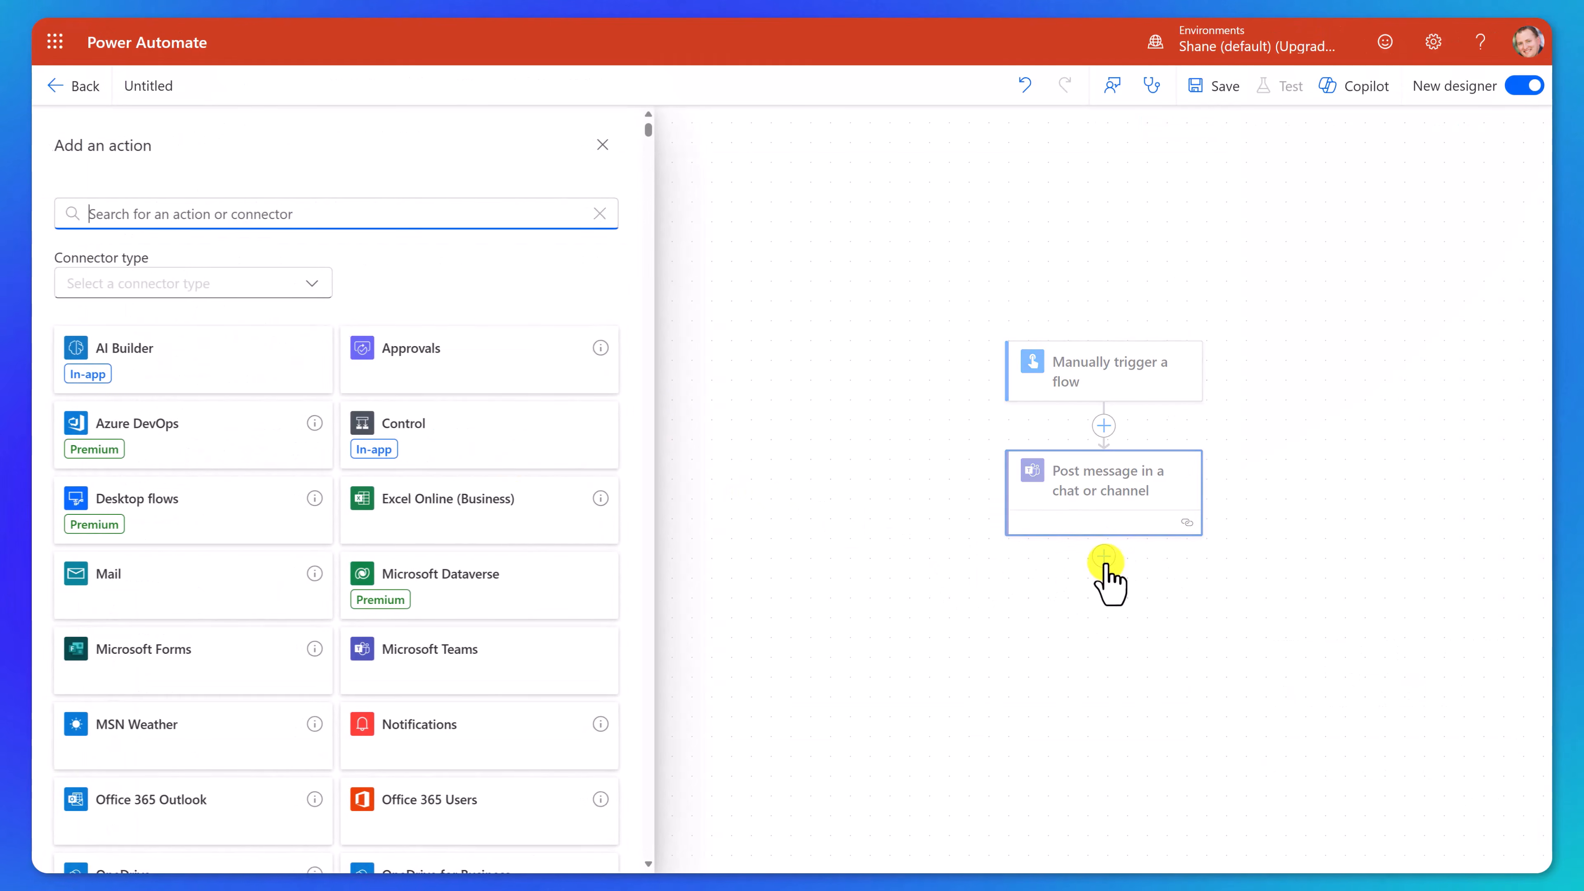
pyautogui.click(313, 215)
pyautogui.write('compose')
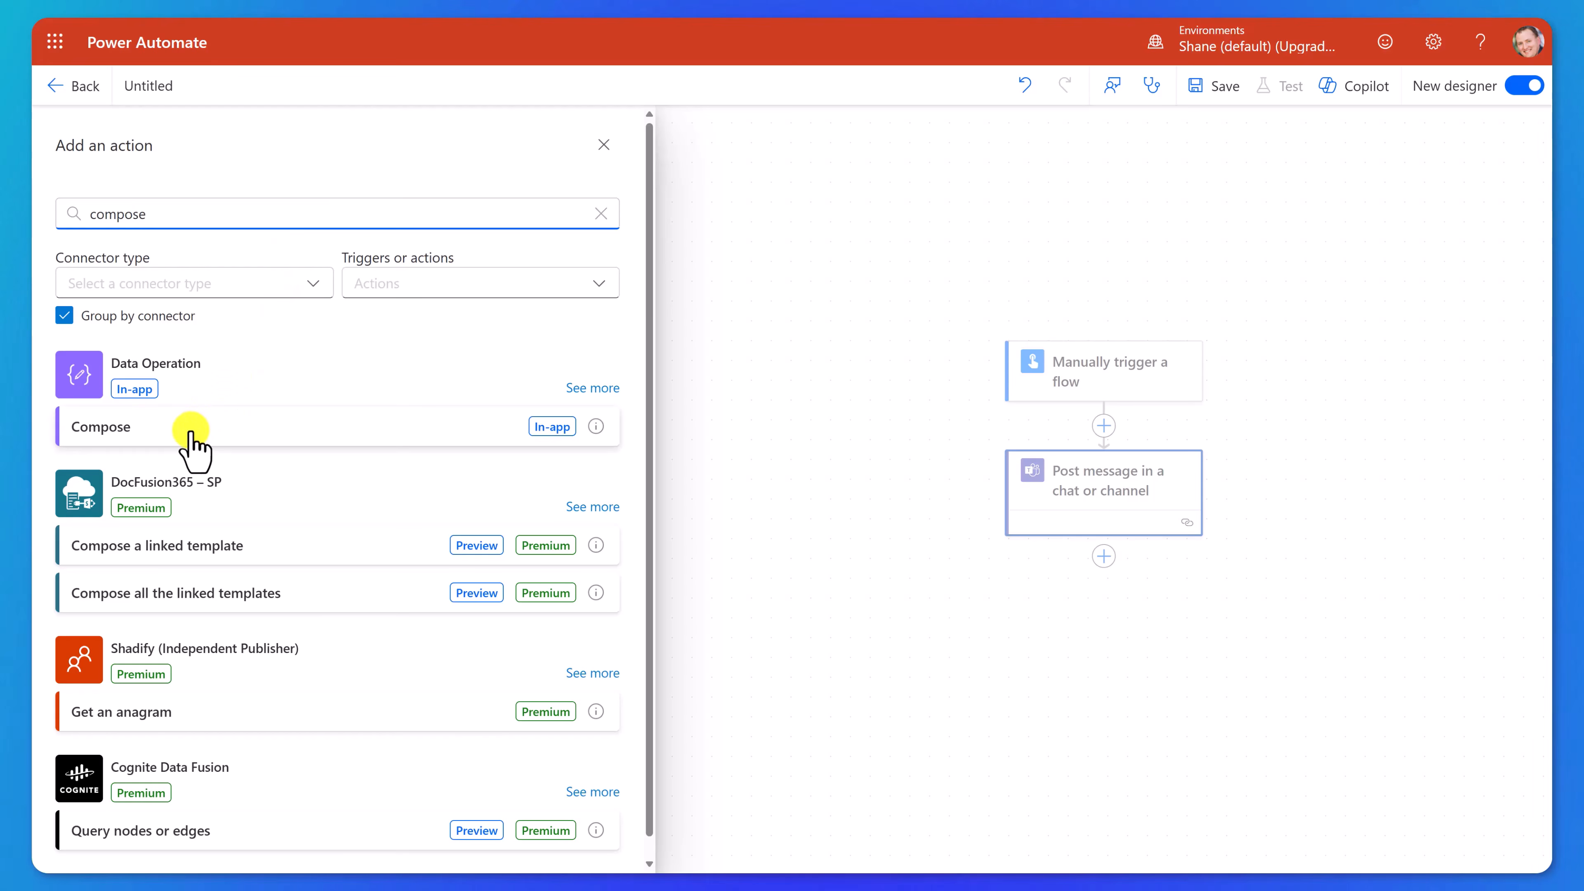
pyautogui.click(191, 438)
pyautogui.click(191, 289)
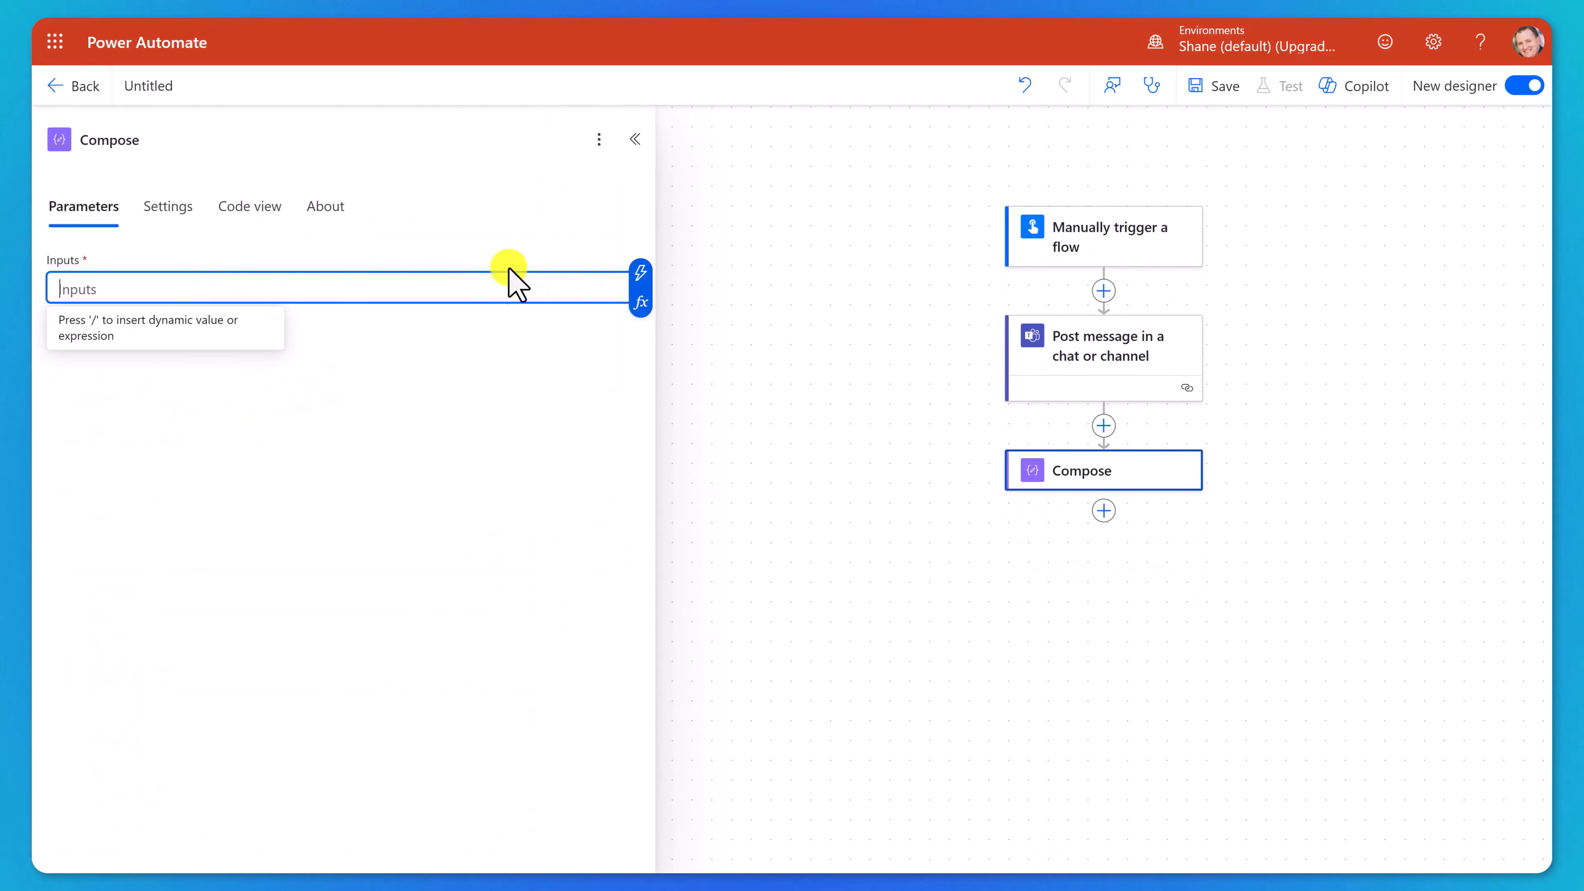
pyautogui.click(641, 275)
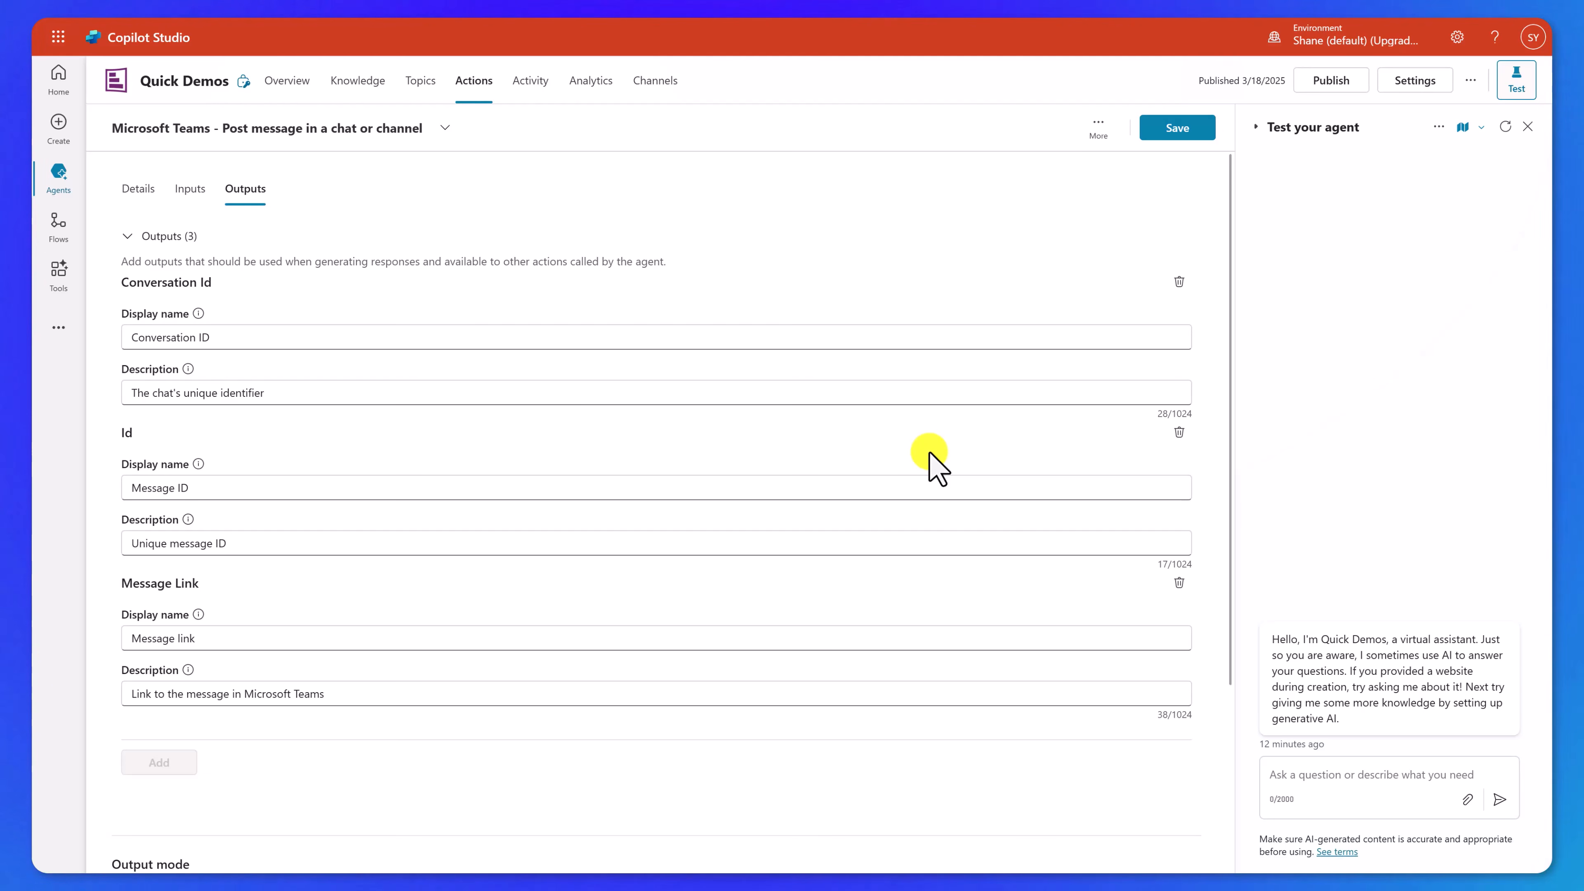
# Return to the agent's action list in Copilot Studio and start a new action as a new Power Automate flow
pyautogui.click(489, 94)
pyautogui.click(879, 473)
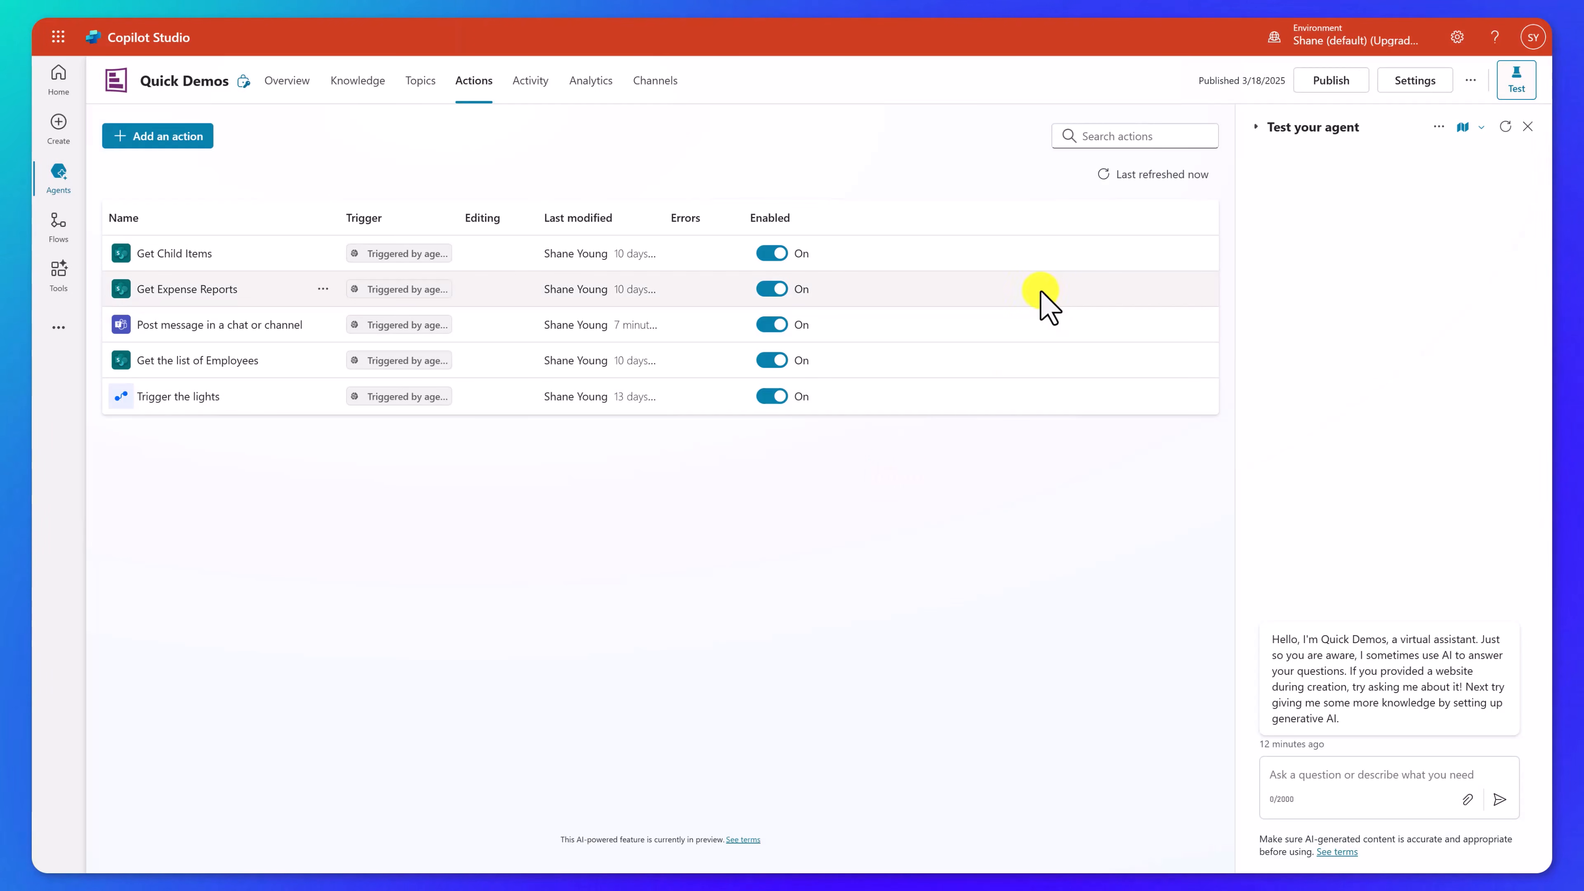
pyautogui.click(156, 141)
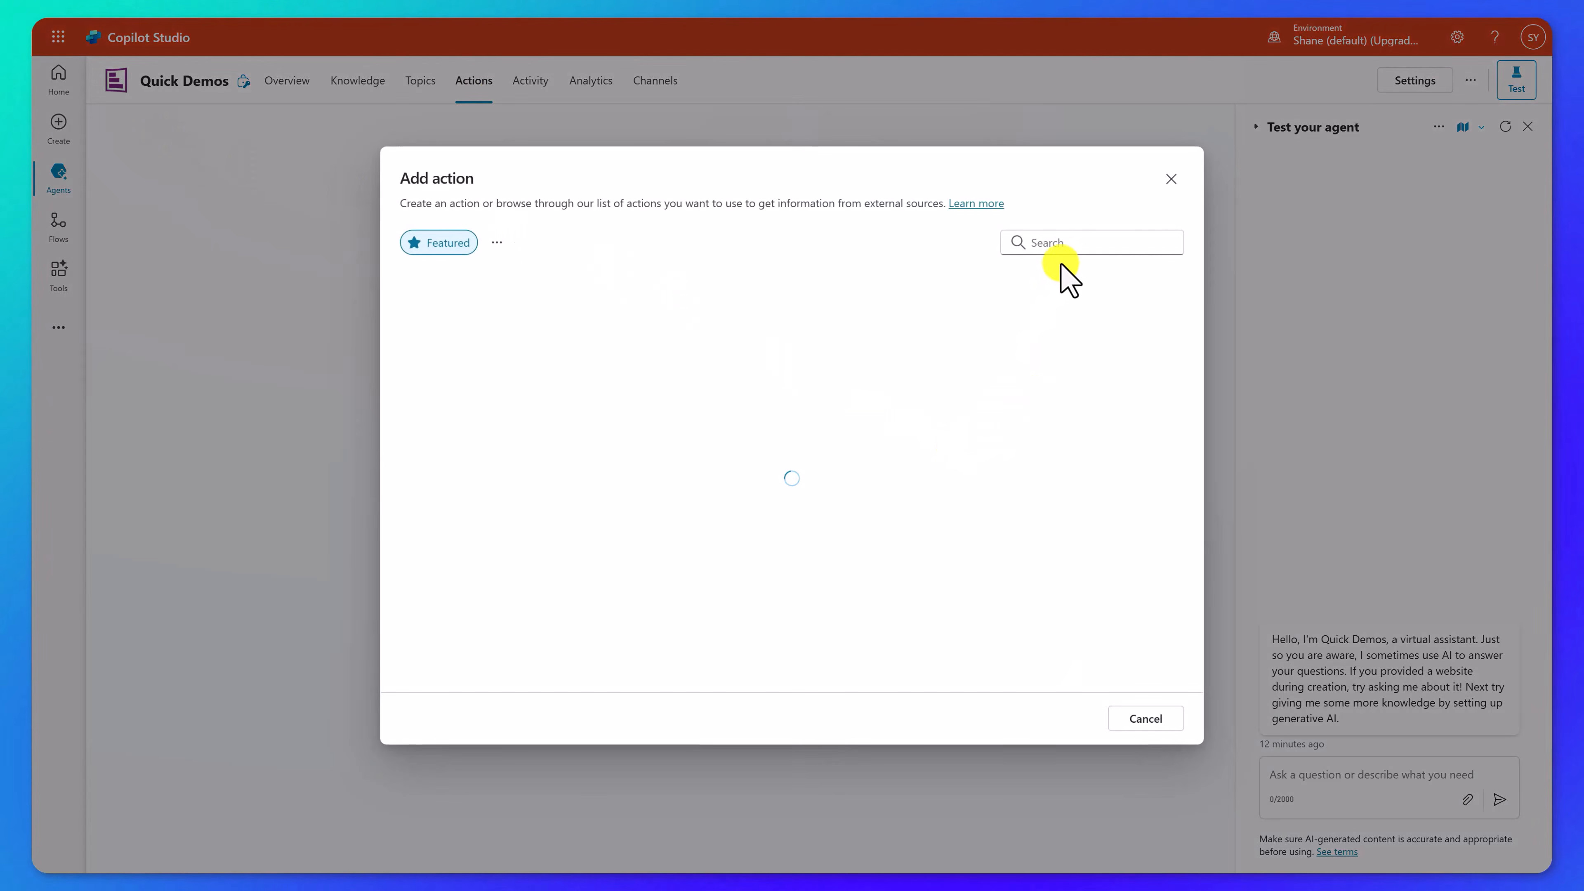
pyautogui.click(1079, 242)
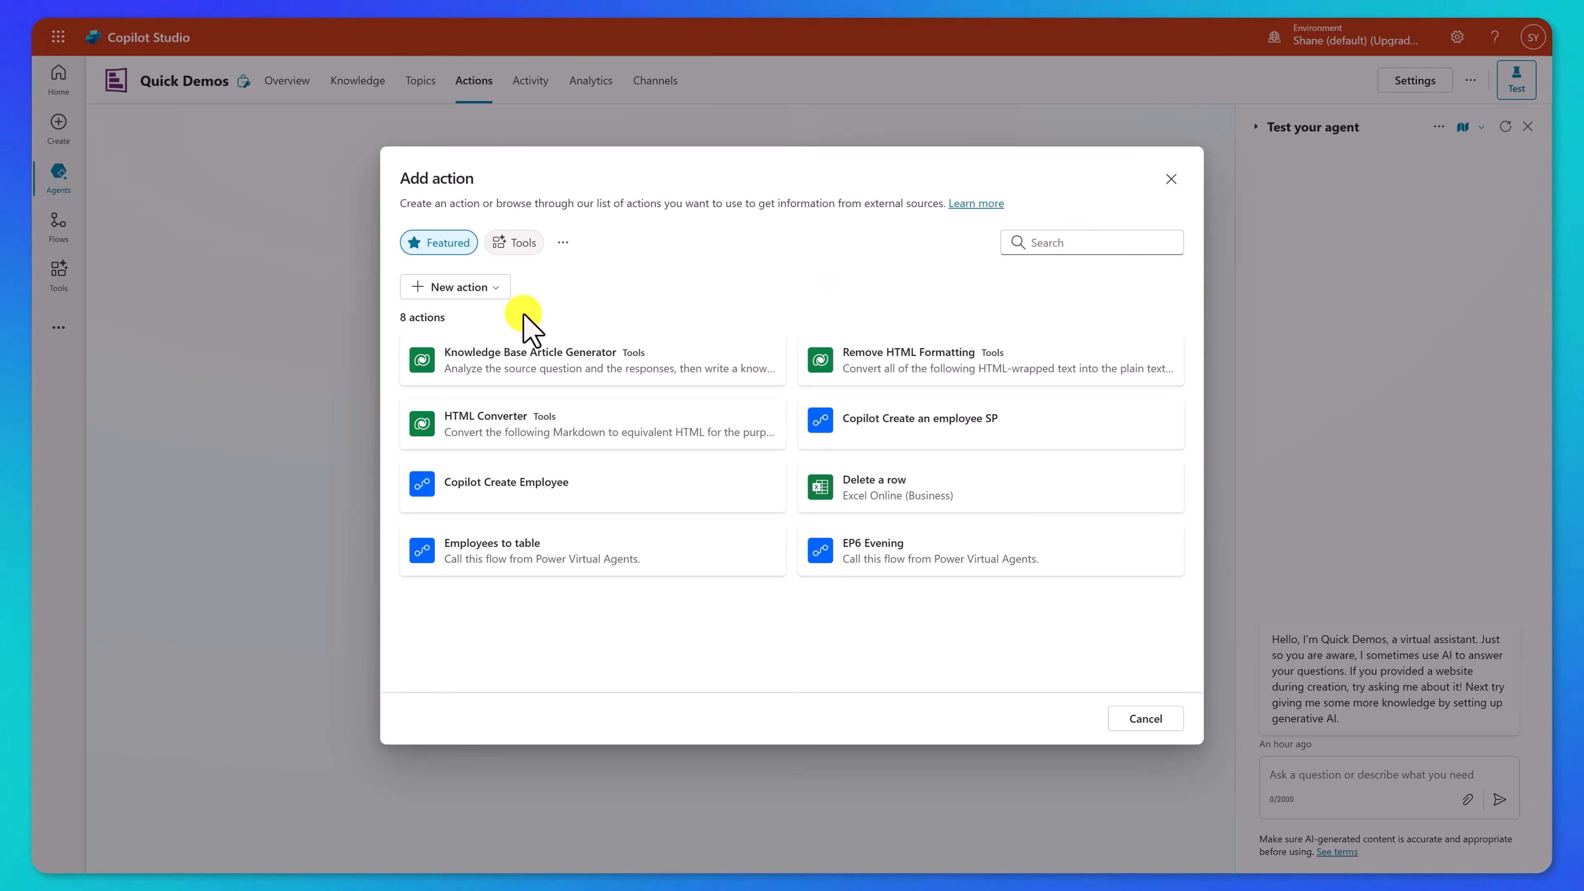
pyautogui.click(499, 288)
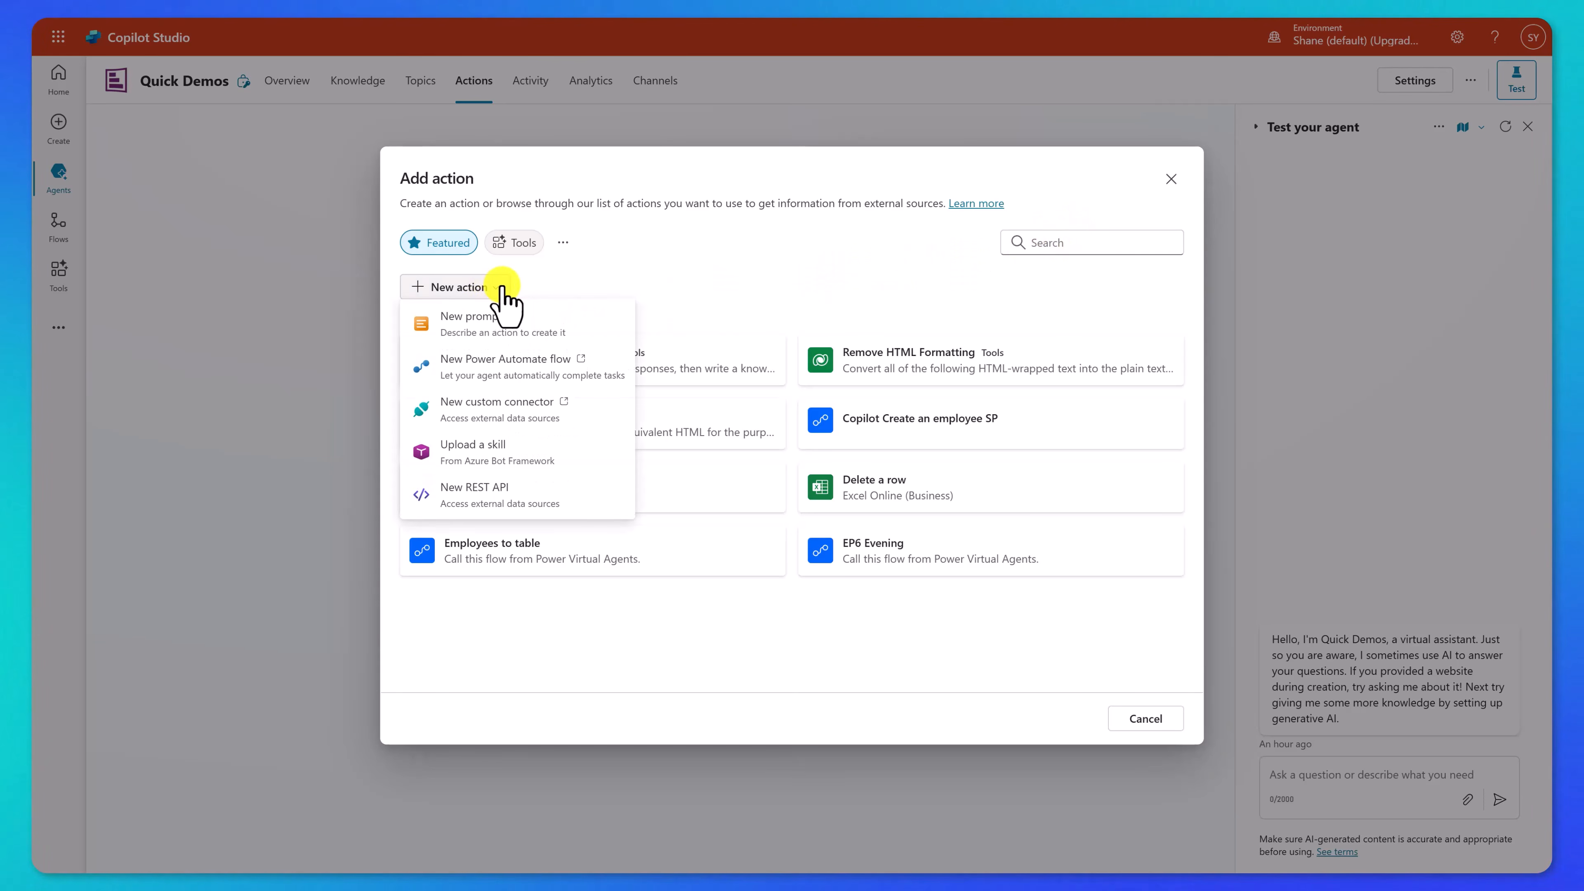
pyautogui.click(590, 373)
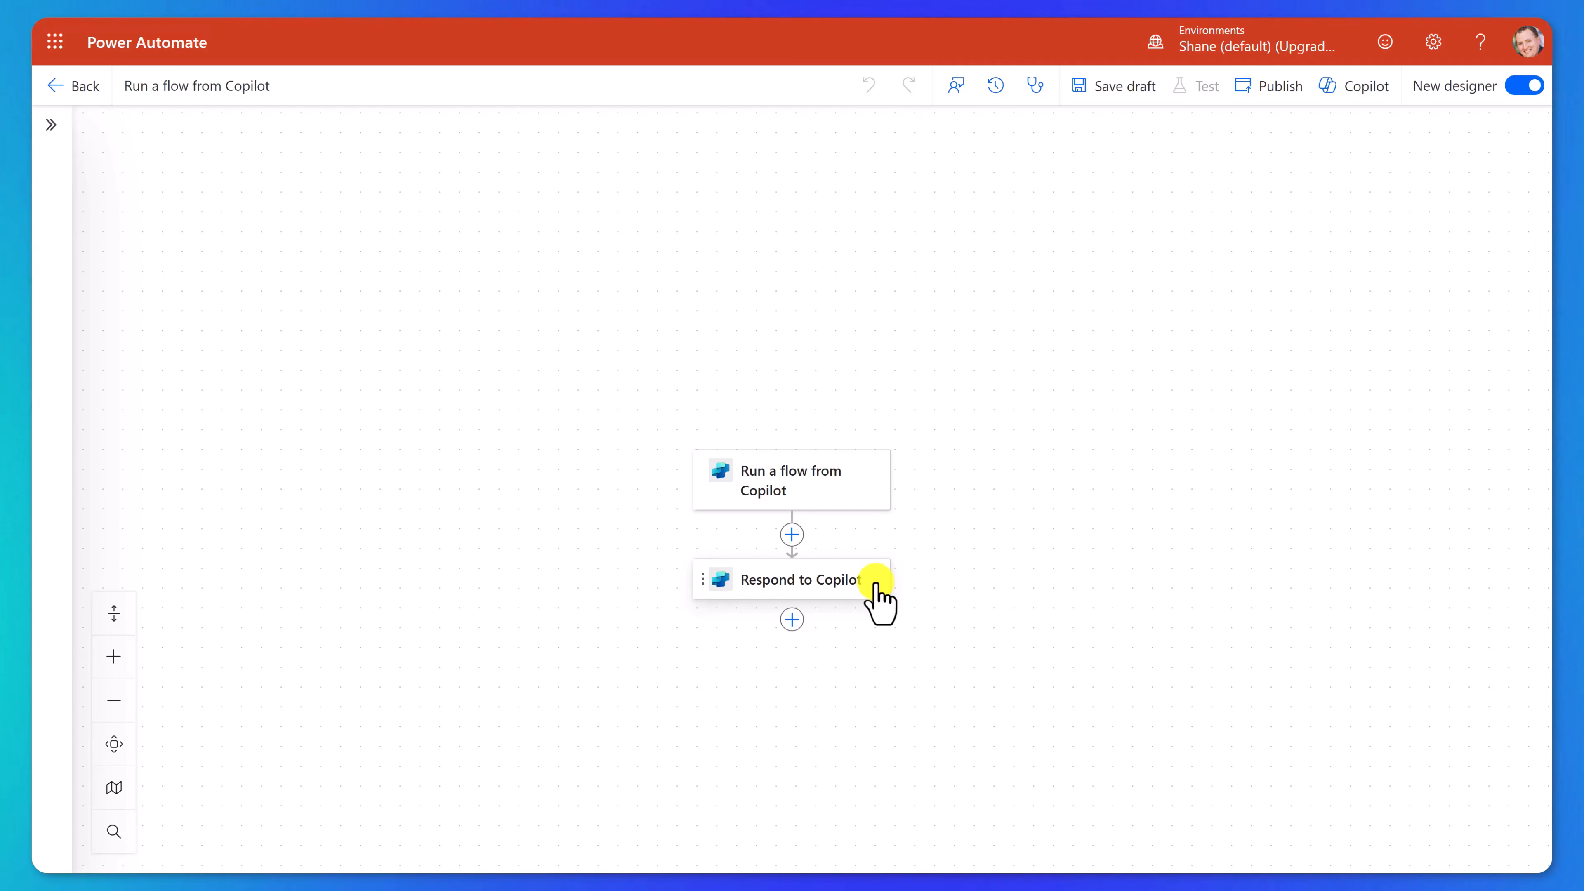
# Add a SharePoint Get items action between "Run a flow from Copilot" and "Respond to Copilot"
pyautogui.click(792, 534)
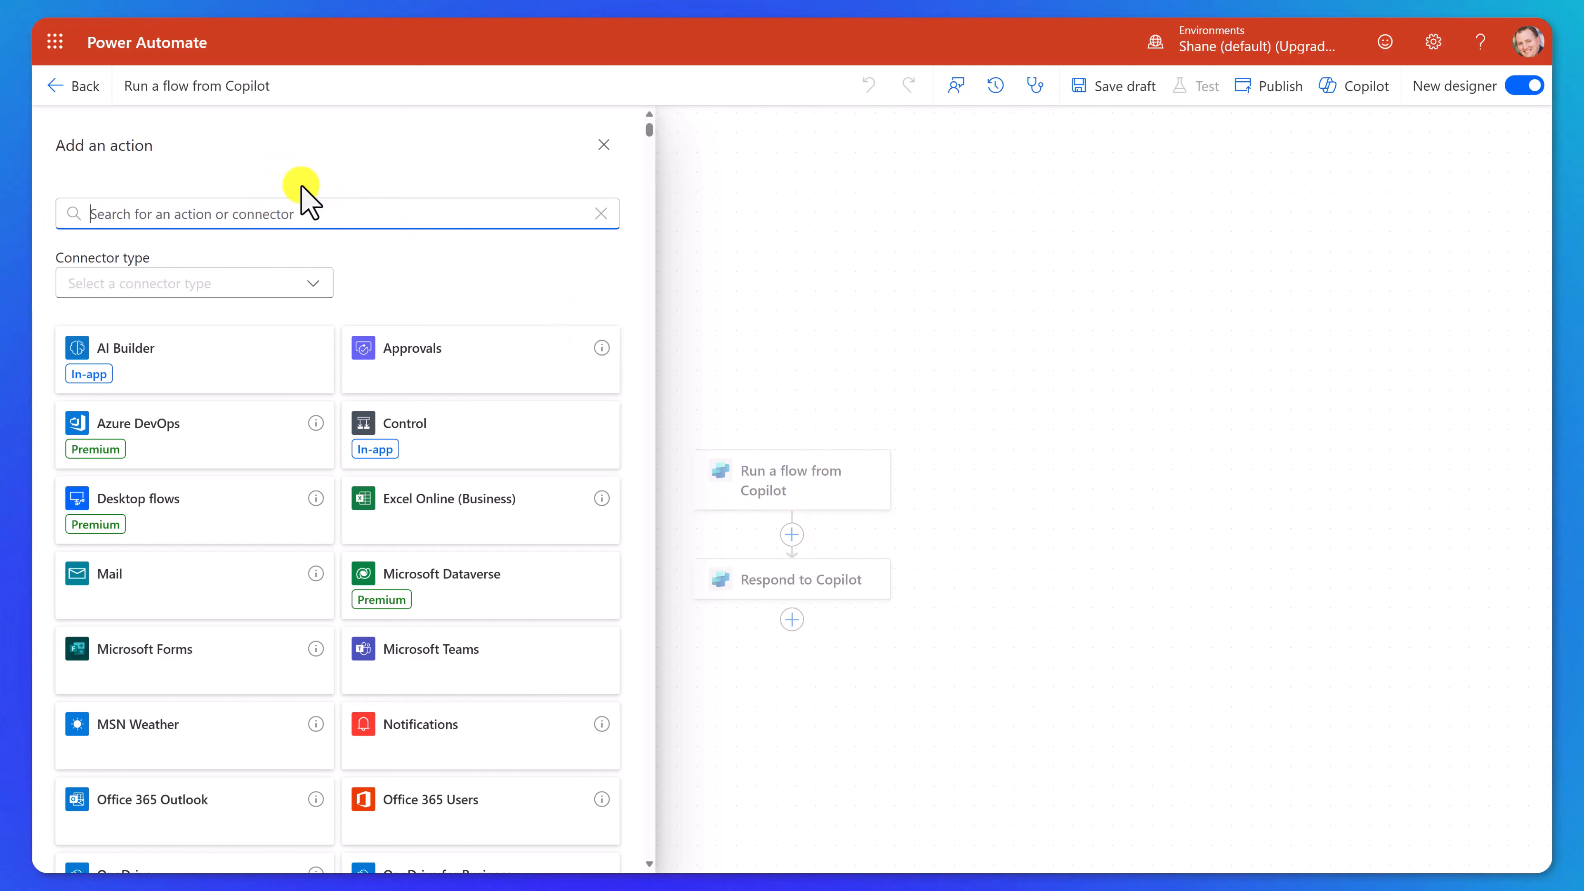
pyautogui.write('sharepoint')
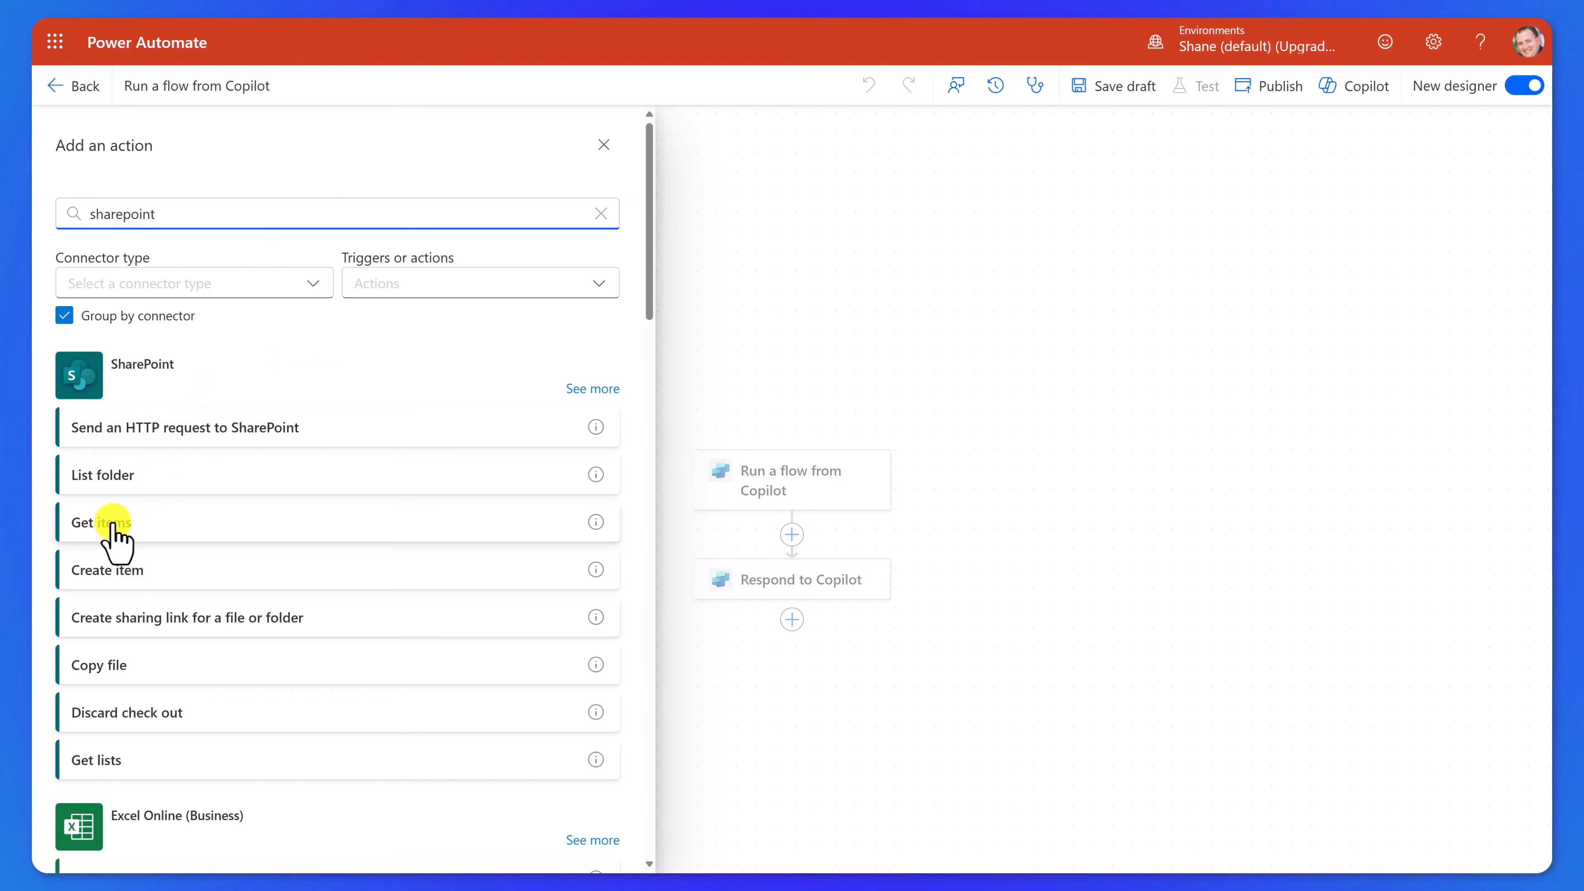
pyautogui.click(113, 527)
# Set the Get items site address to the PowerApps Videos site and the list name to Employees
pyautogui.click(625, 288)
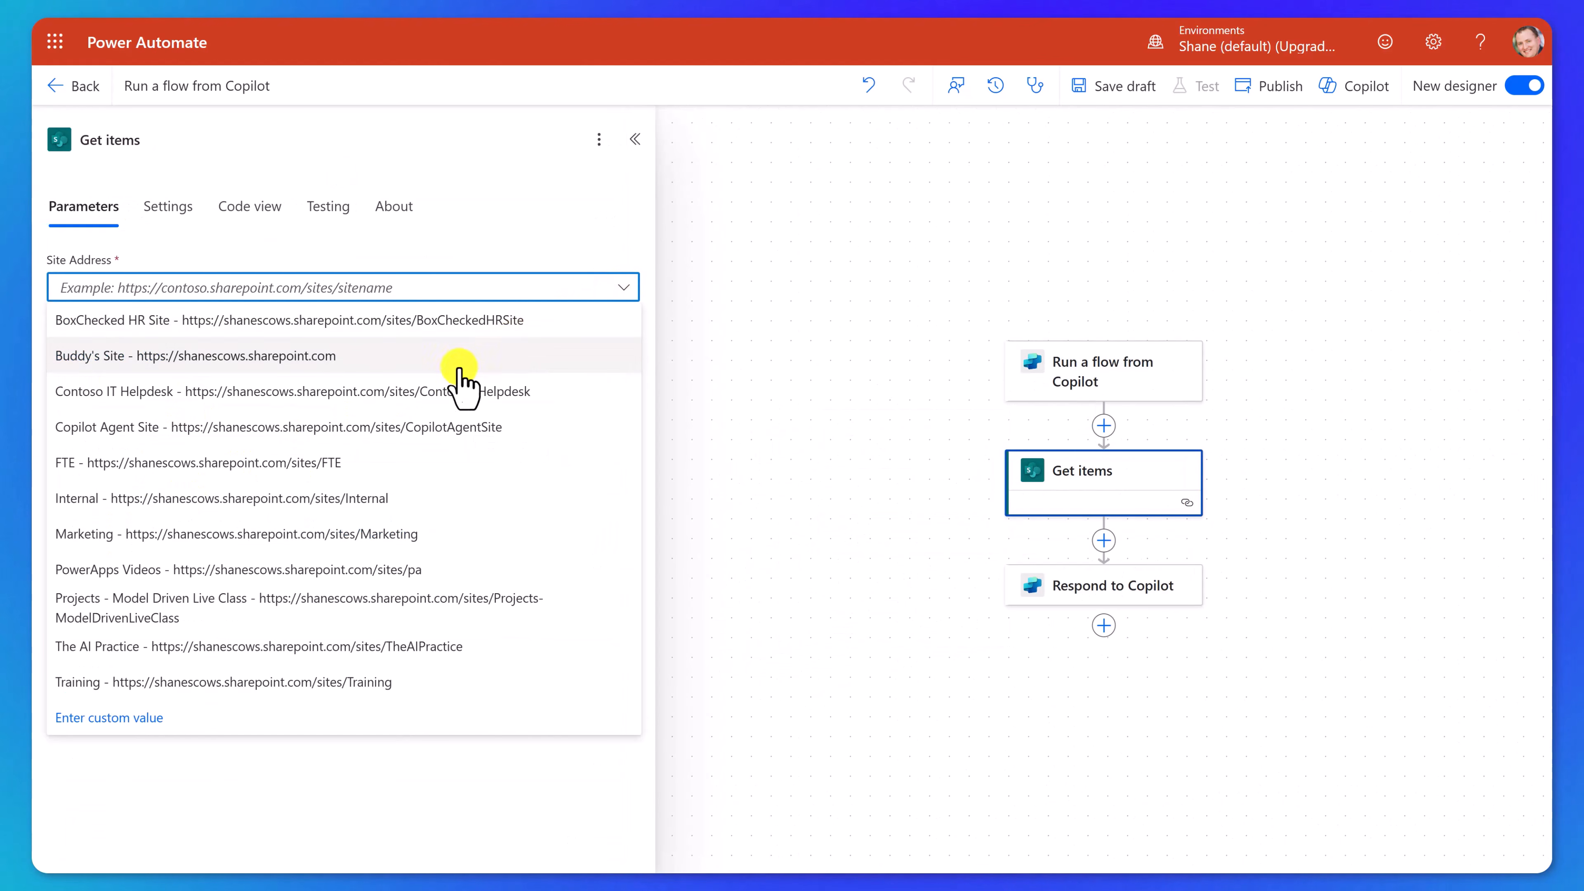
pyautogui.click(330, 569)
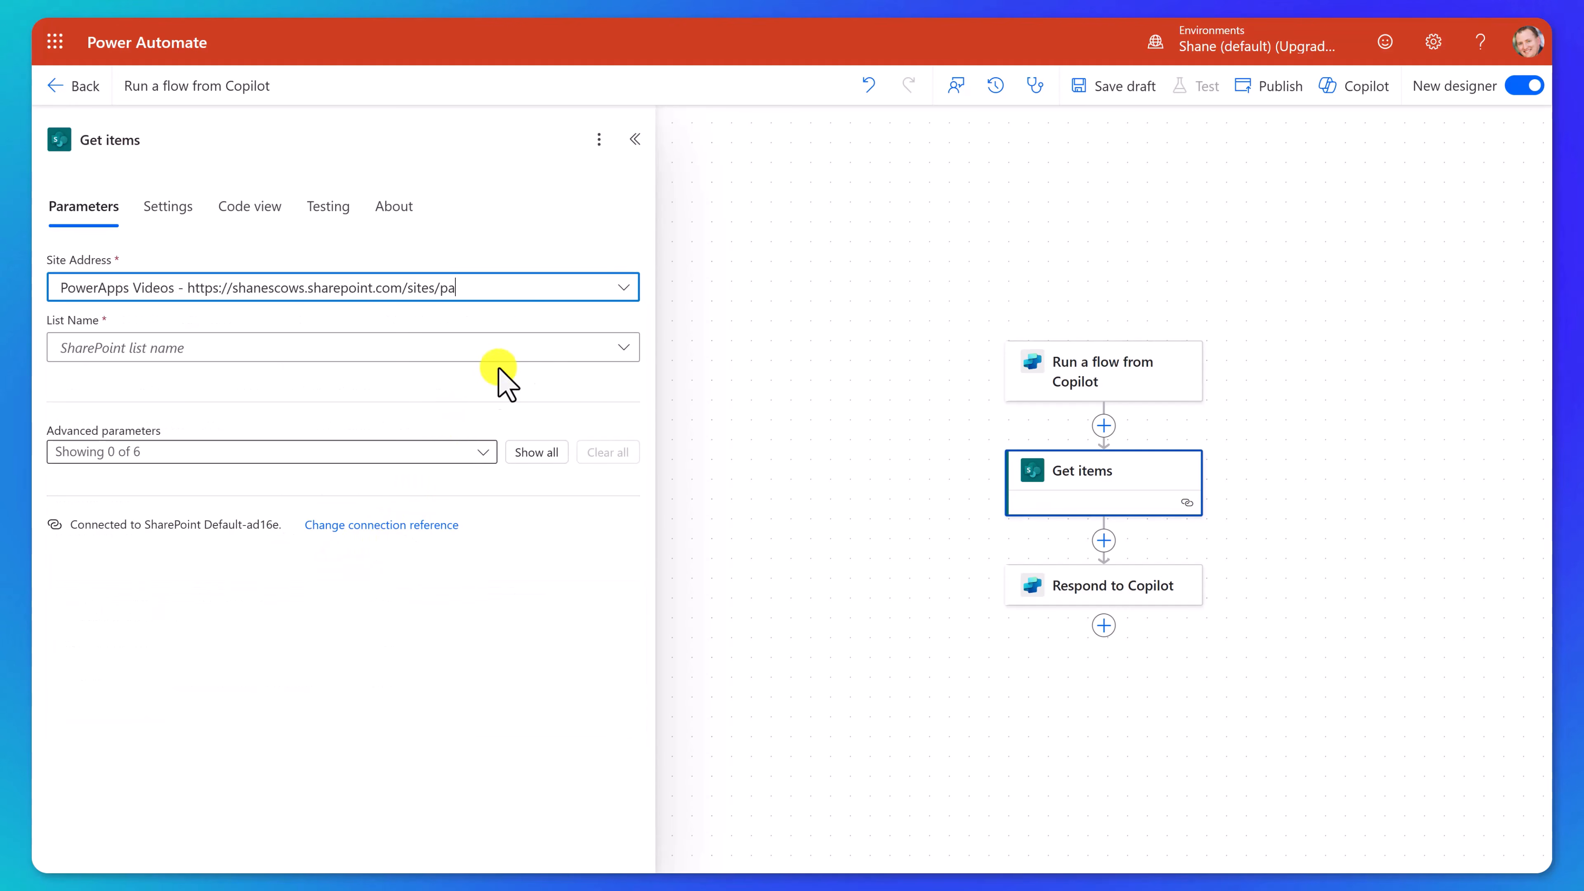
pyautogui.click(621, 349)
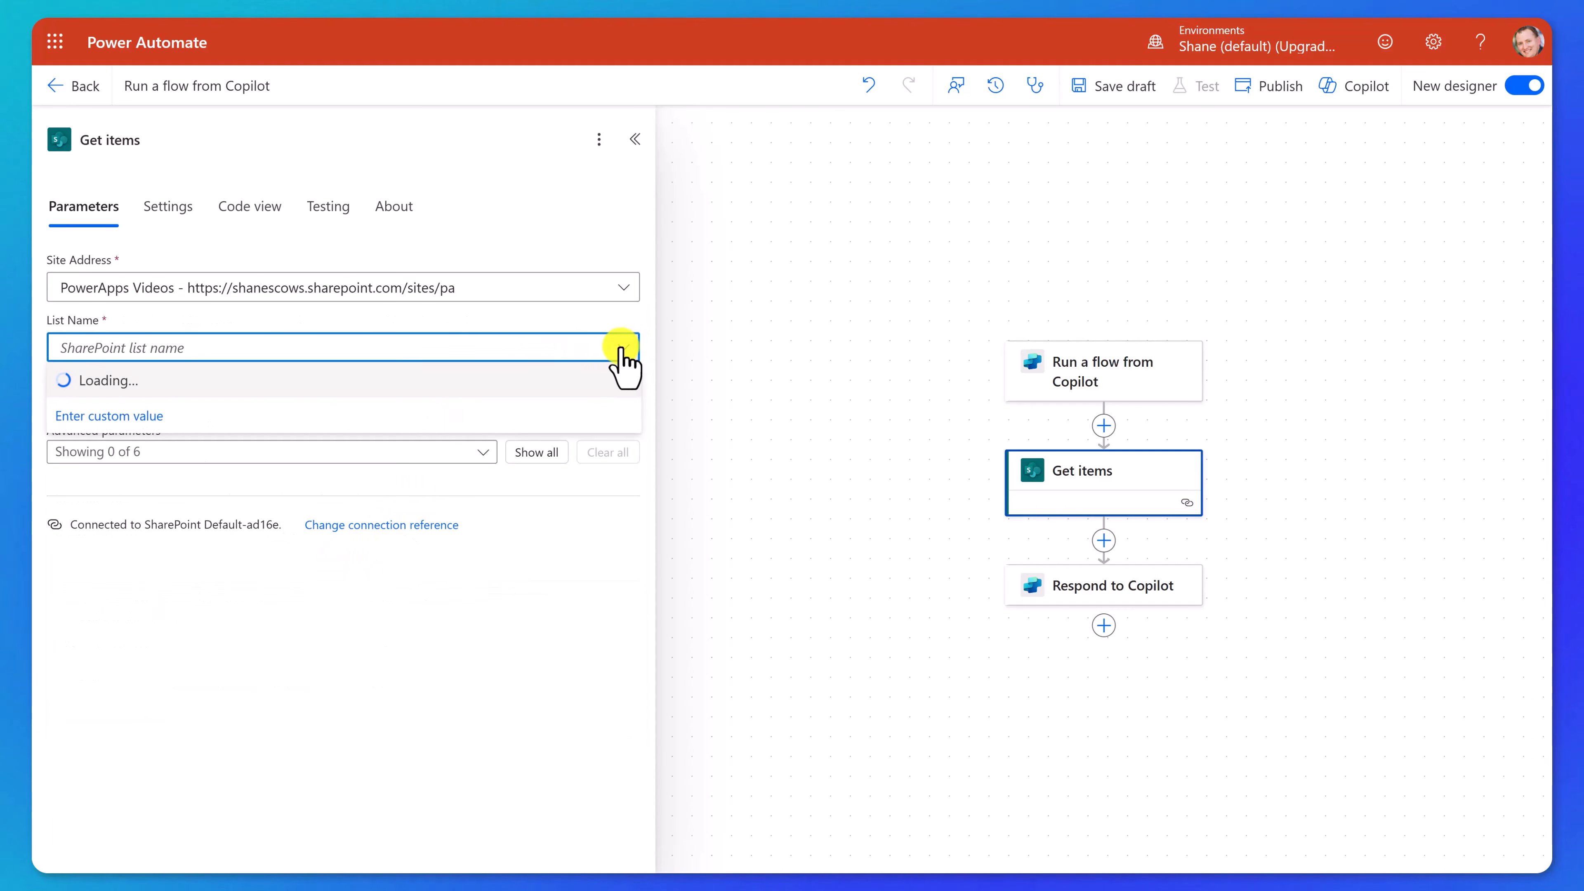
pyautogui.click(712, 390)
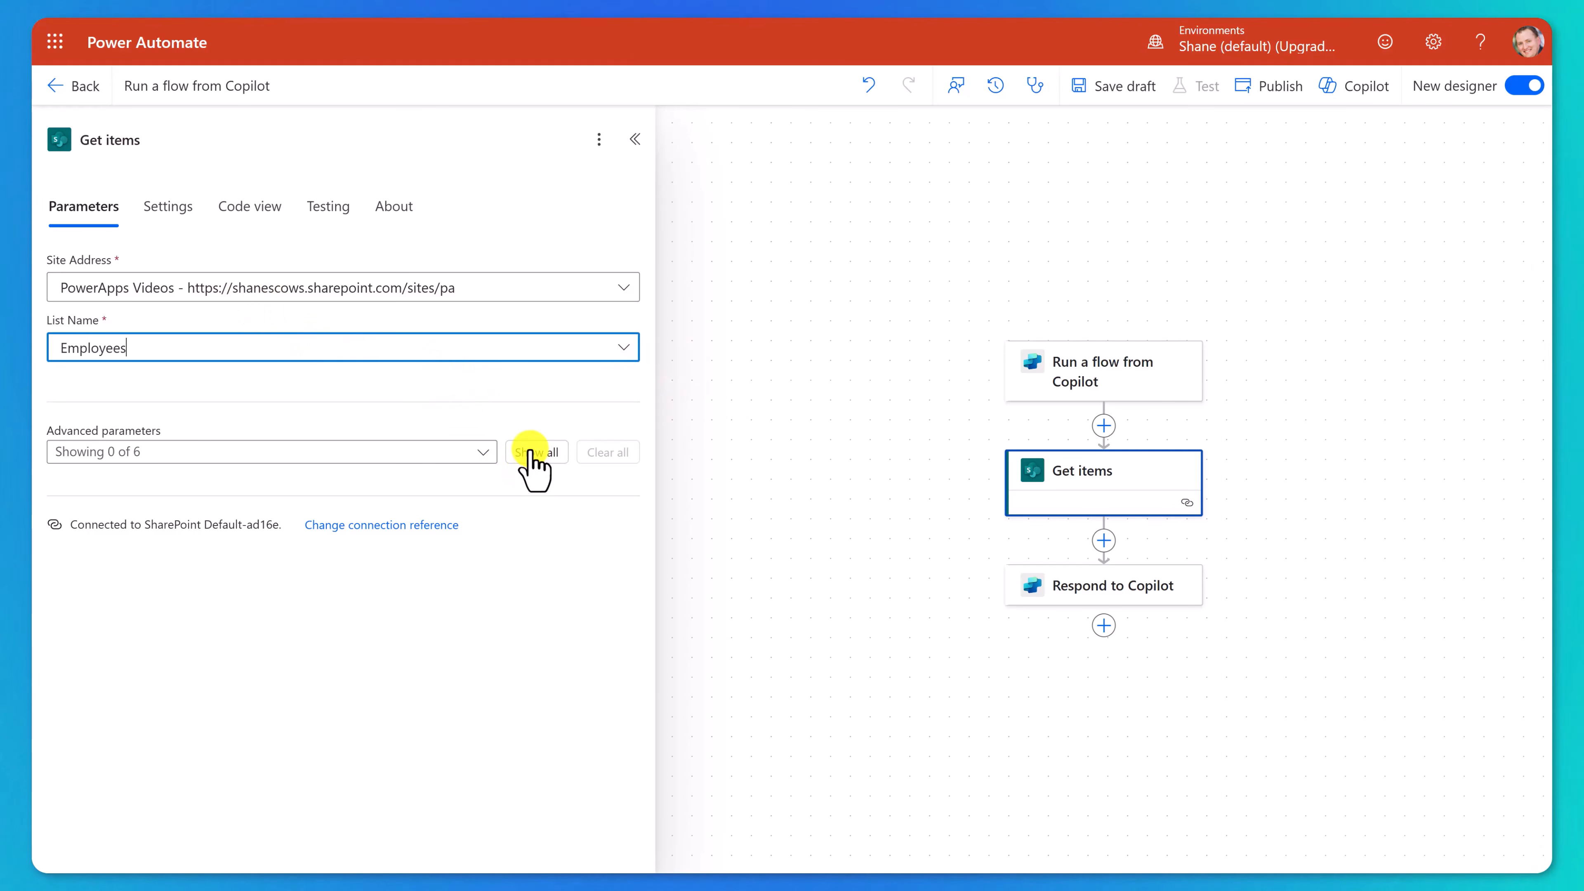
# Add the Filter Query advanced parameter to the Get items action
pyautogui.click(481, 455)
pyautogui.click(124, 528)
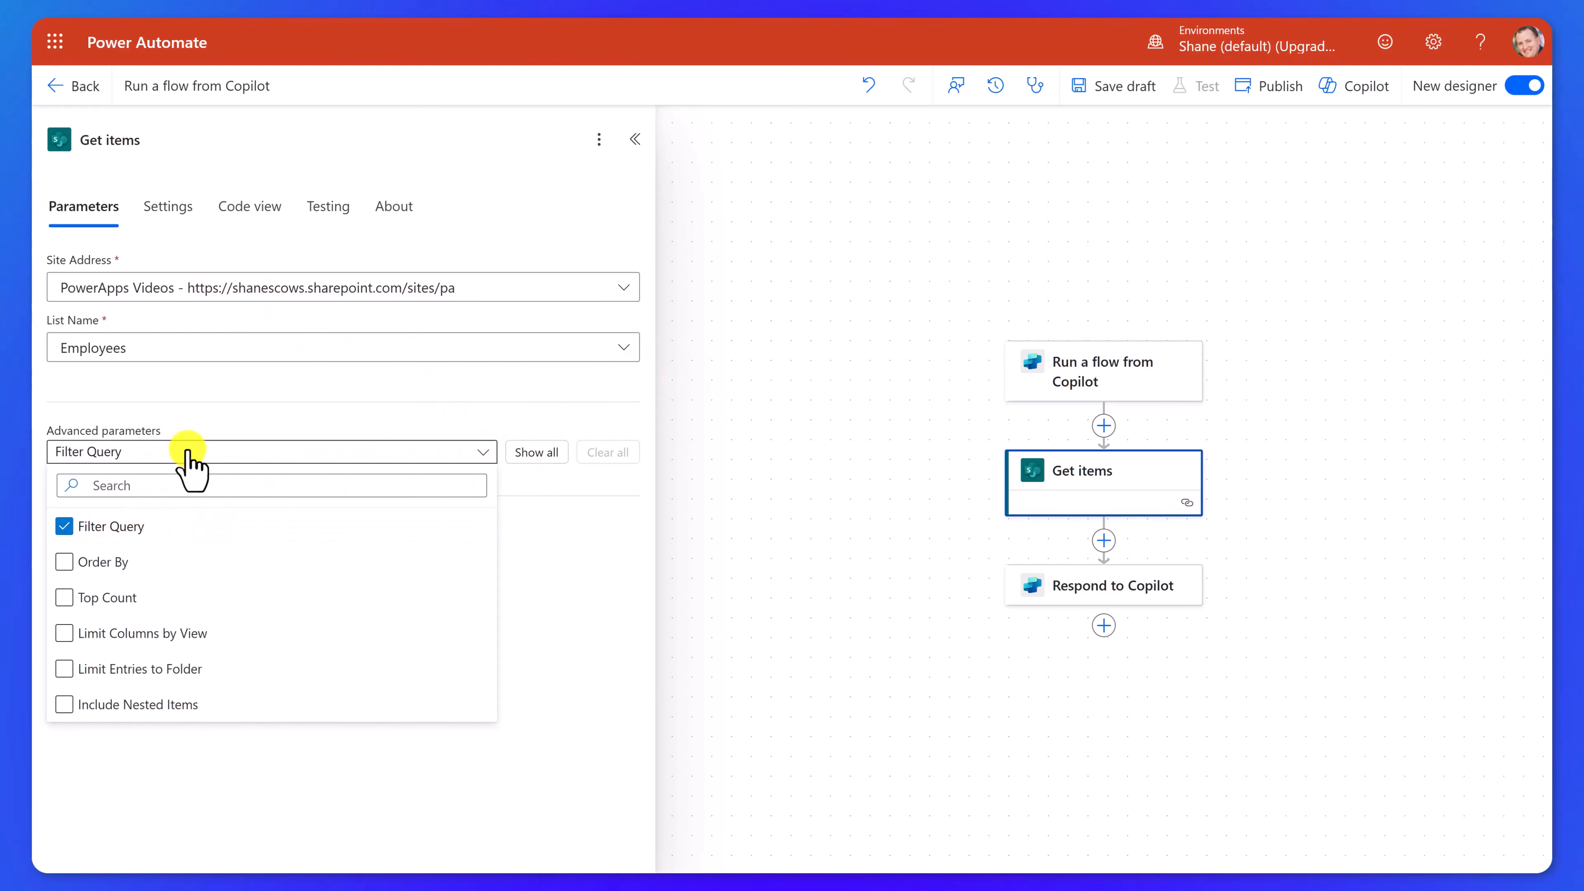
pyautogui.click(301, 418)
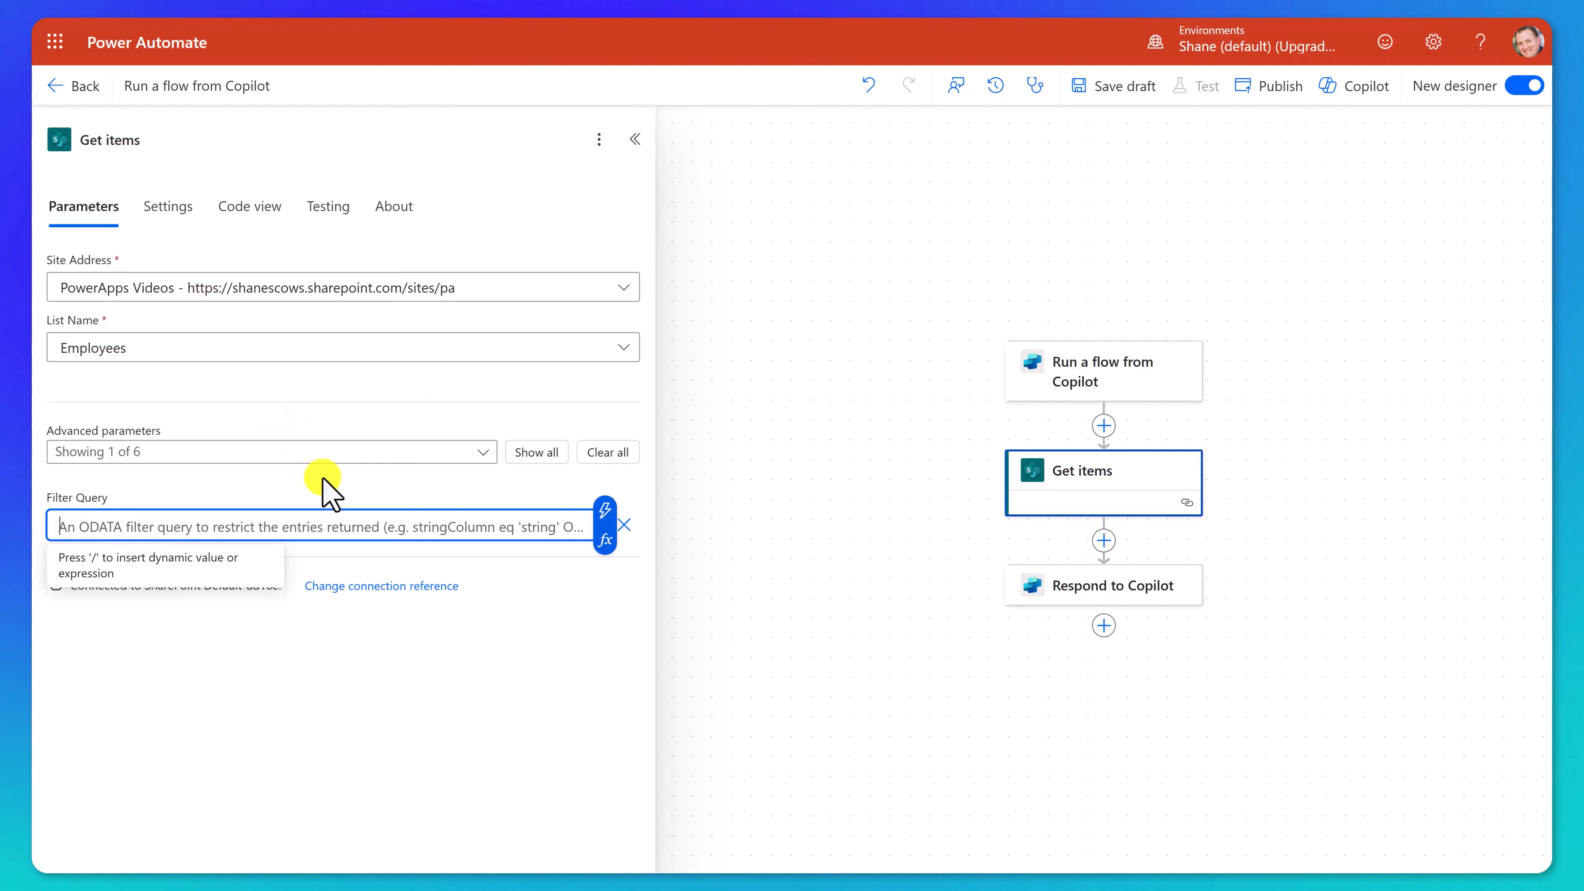
# Enter the Get items filter query as Department eq '' with the cursor between the two quotes
pyautogui.write('D')
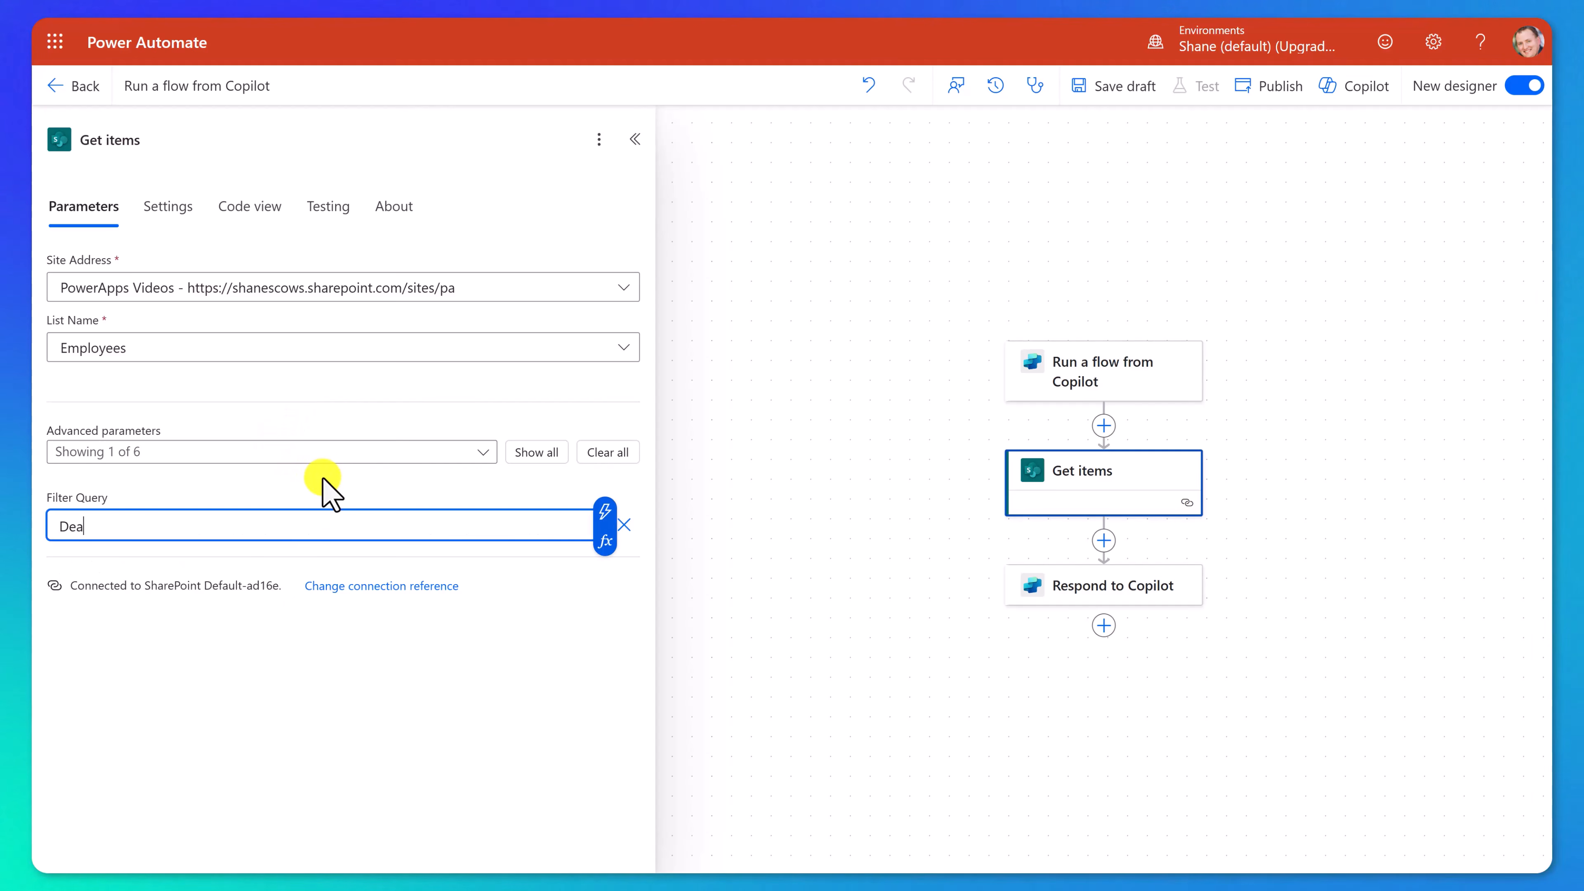
pyautogui.write("epartment eq ''")
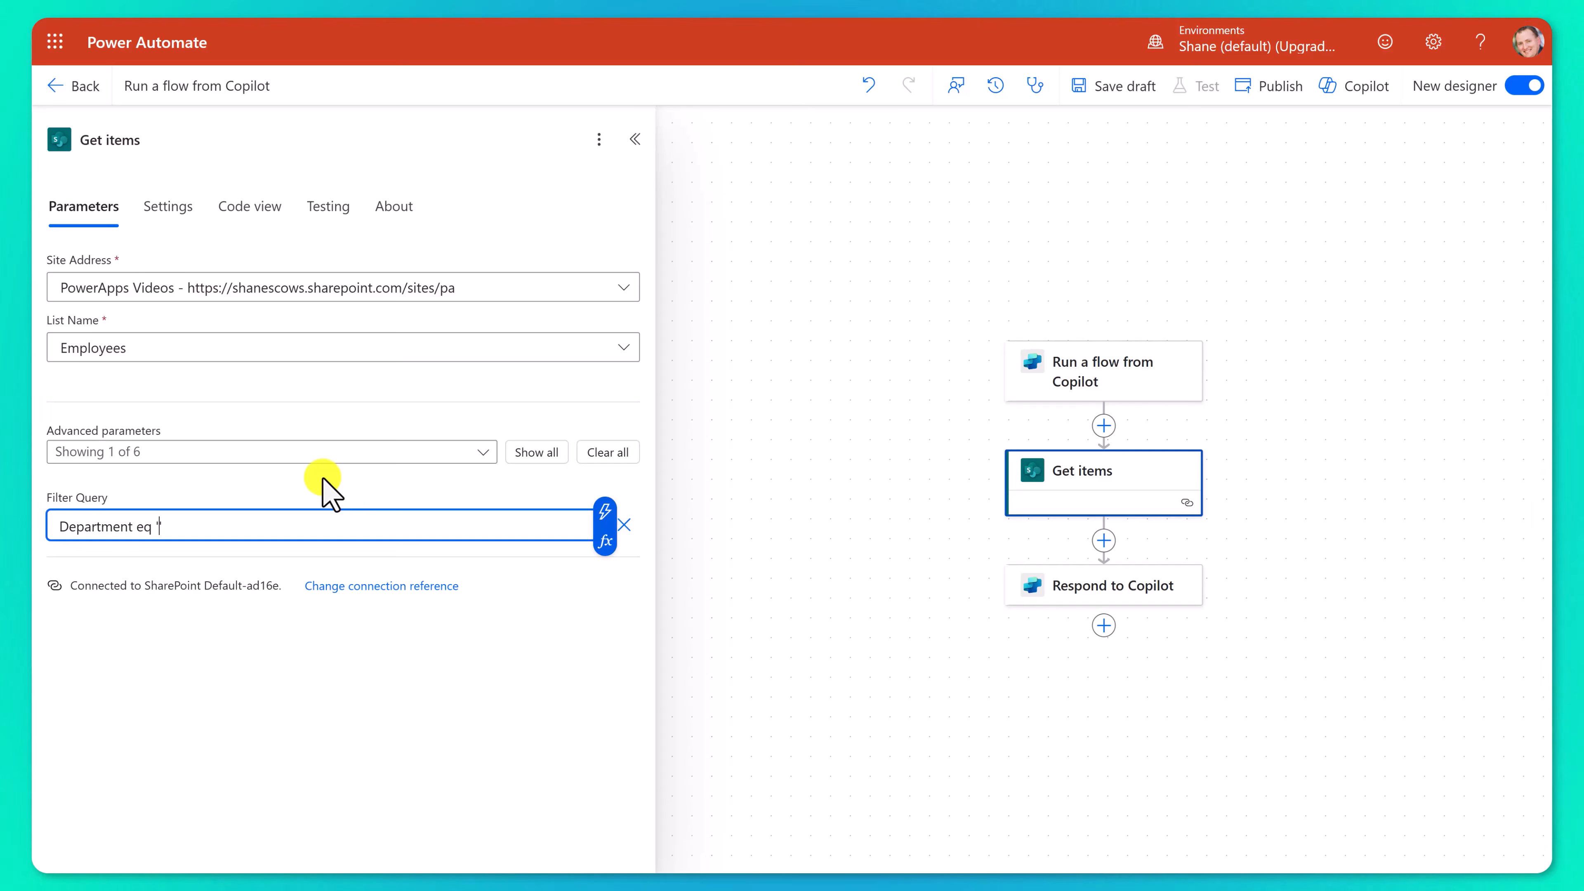
pyautogui.press('Left')
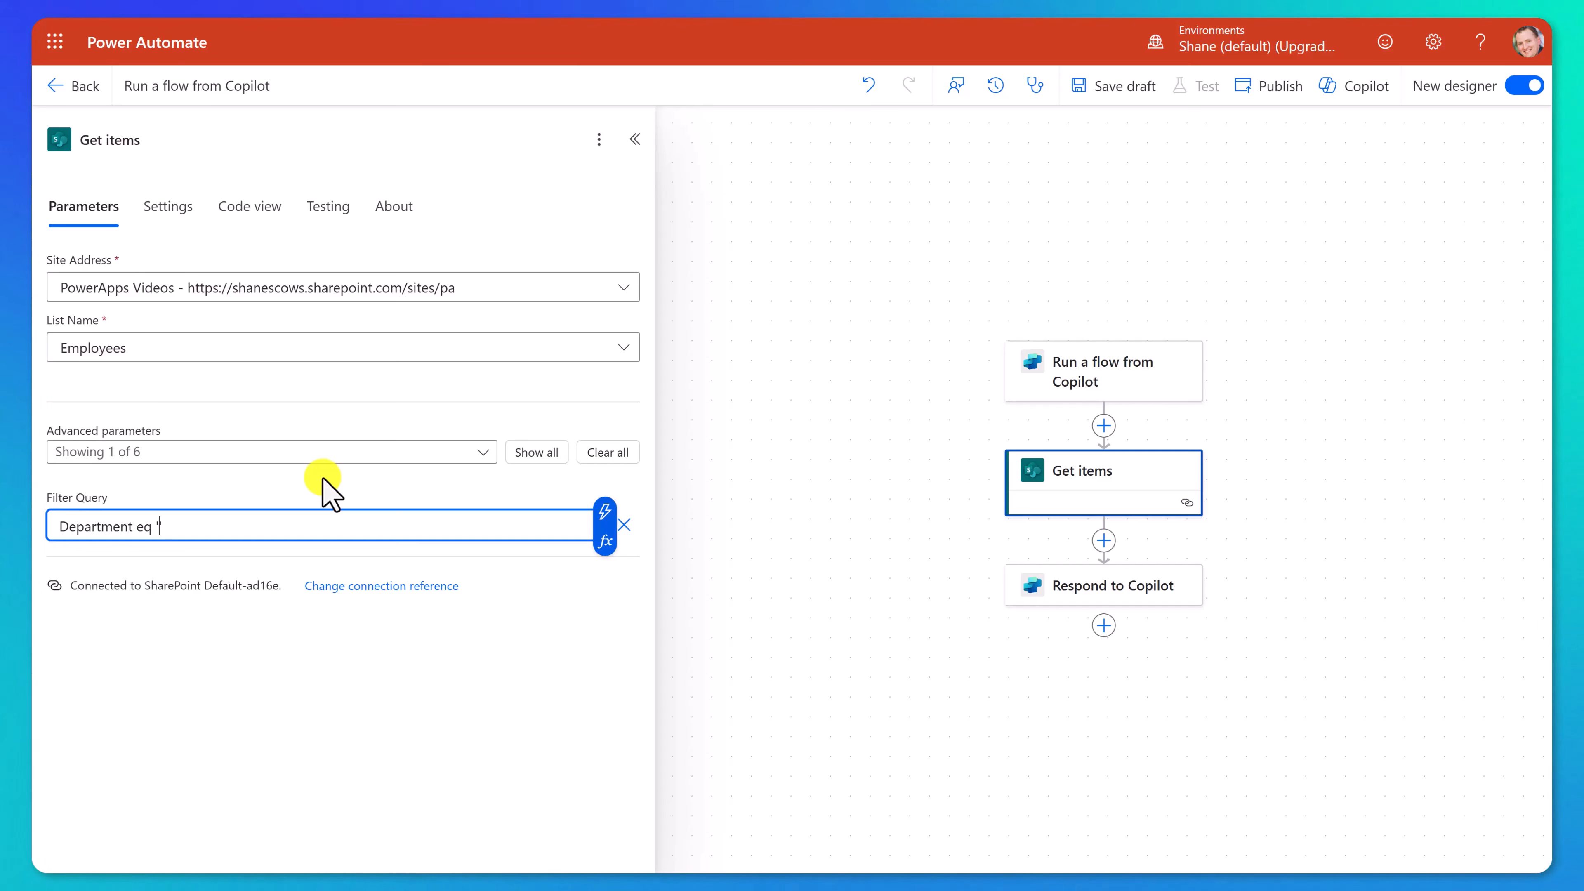
# Add a text input named Department to the "Run a flow from Copilot" trigger
pyautogui.click(1147, 376)
pyautogui.click(137, 268)
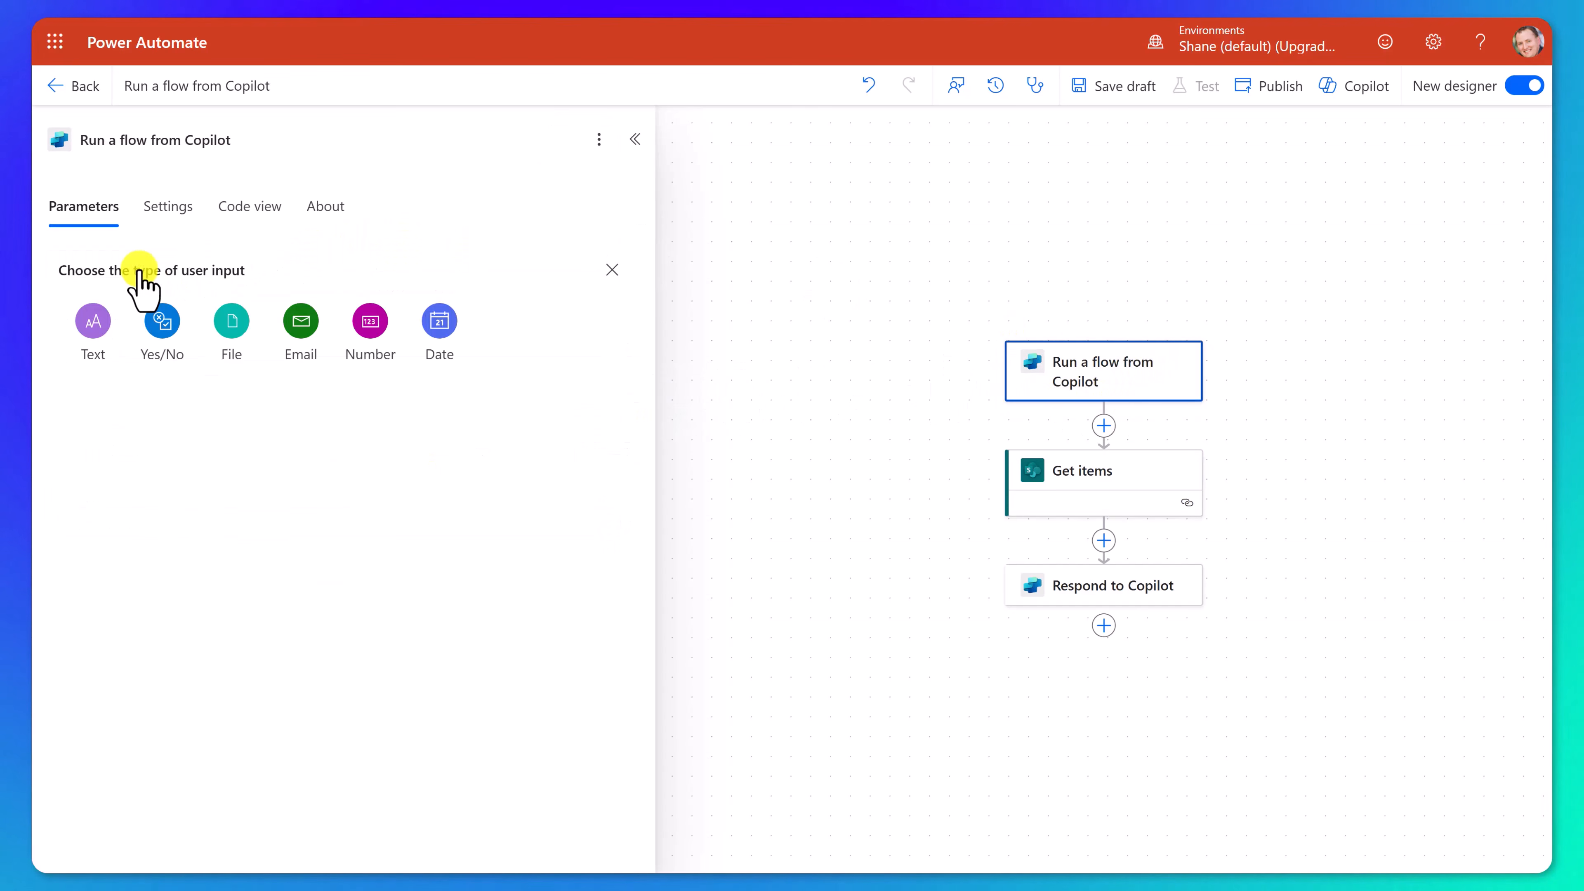
pyautogui.click(94, 321)
pyautogui.moveTo(166, 265); pyautogui.dragTo(83, 270)
pyautogui.write('Department')
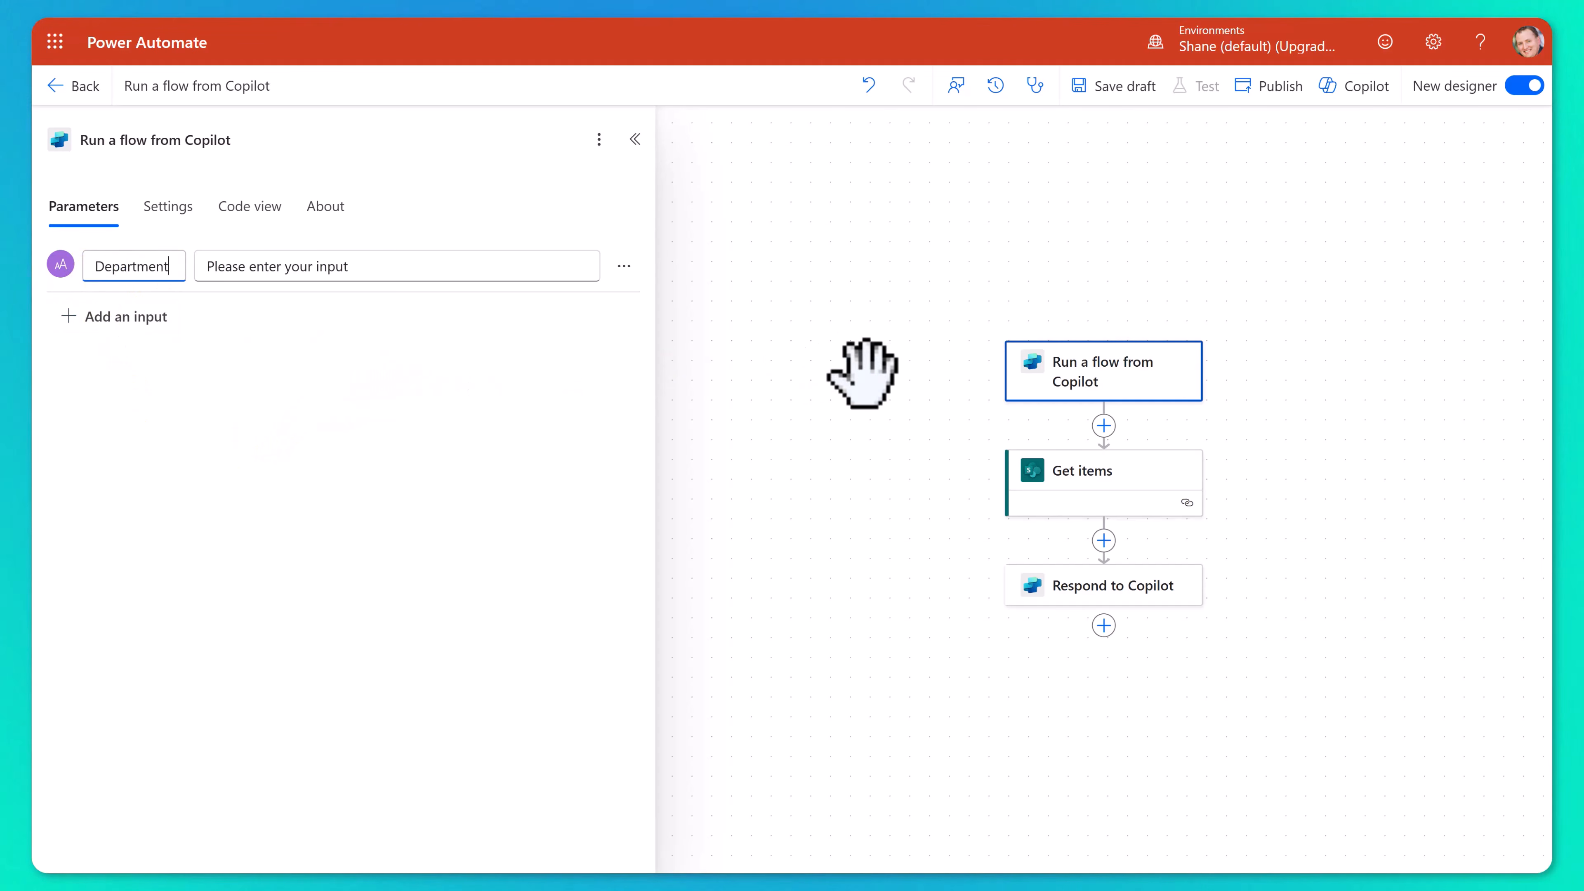
# Insert the trigger's Department value between the quotes of the Get items filter query
pyautogui.click(1115, 476)
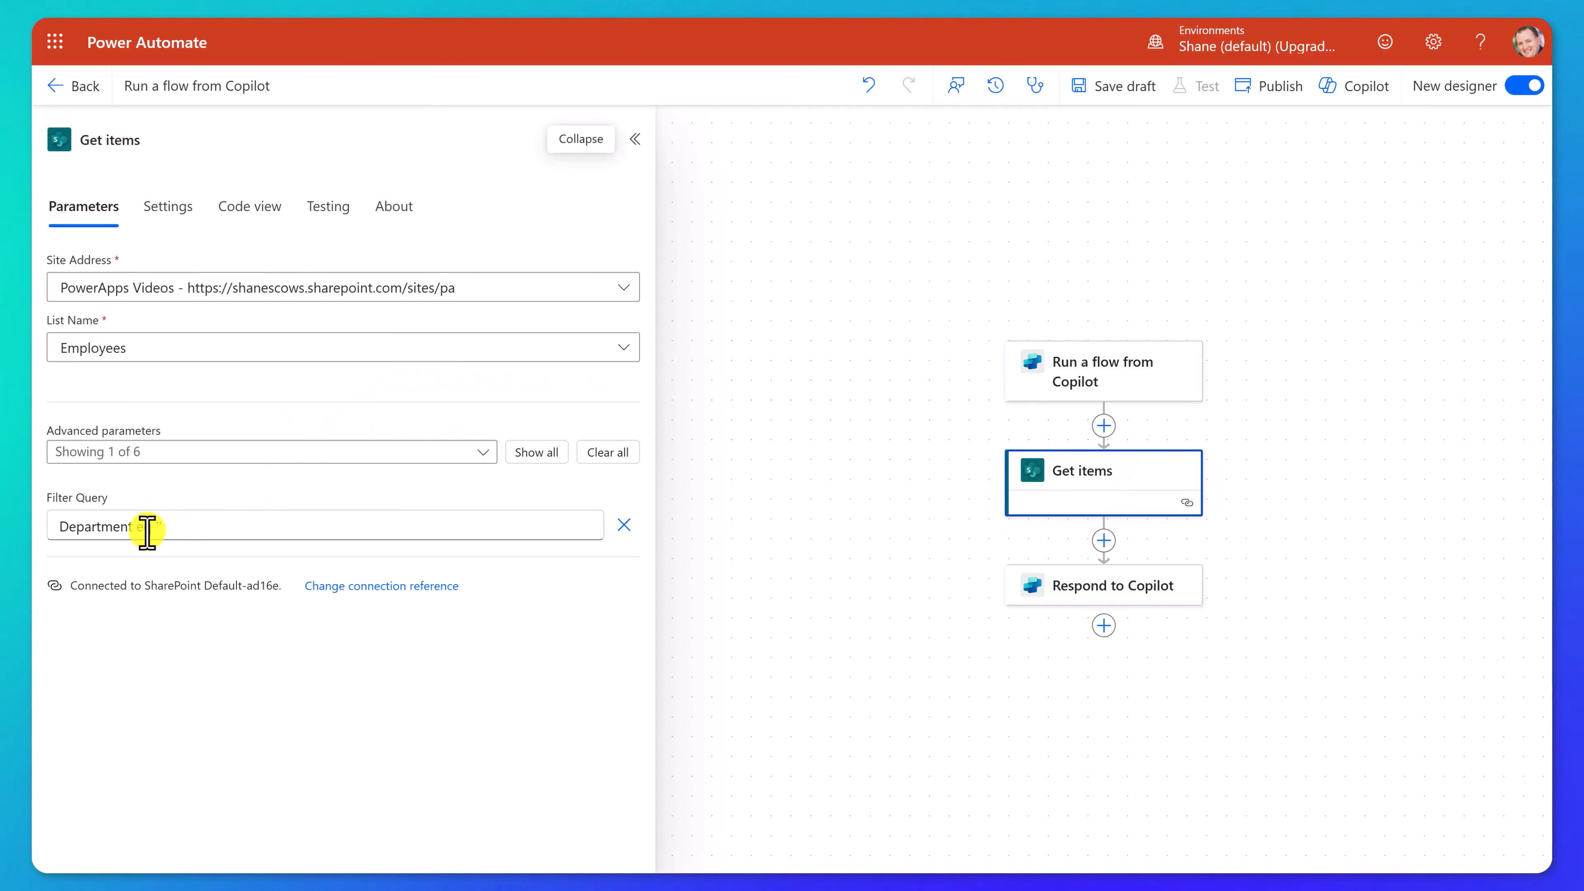
pyautogui.click(161, 526)
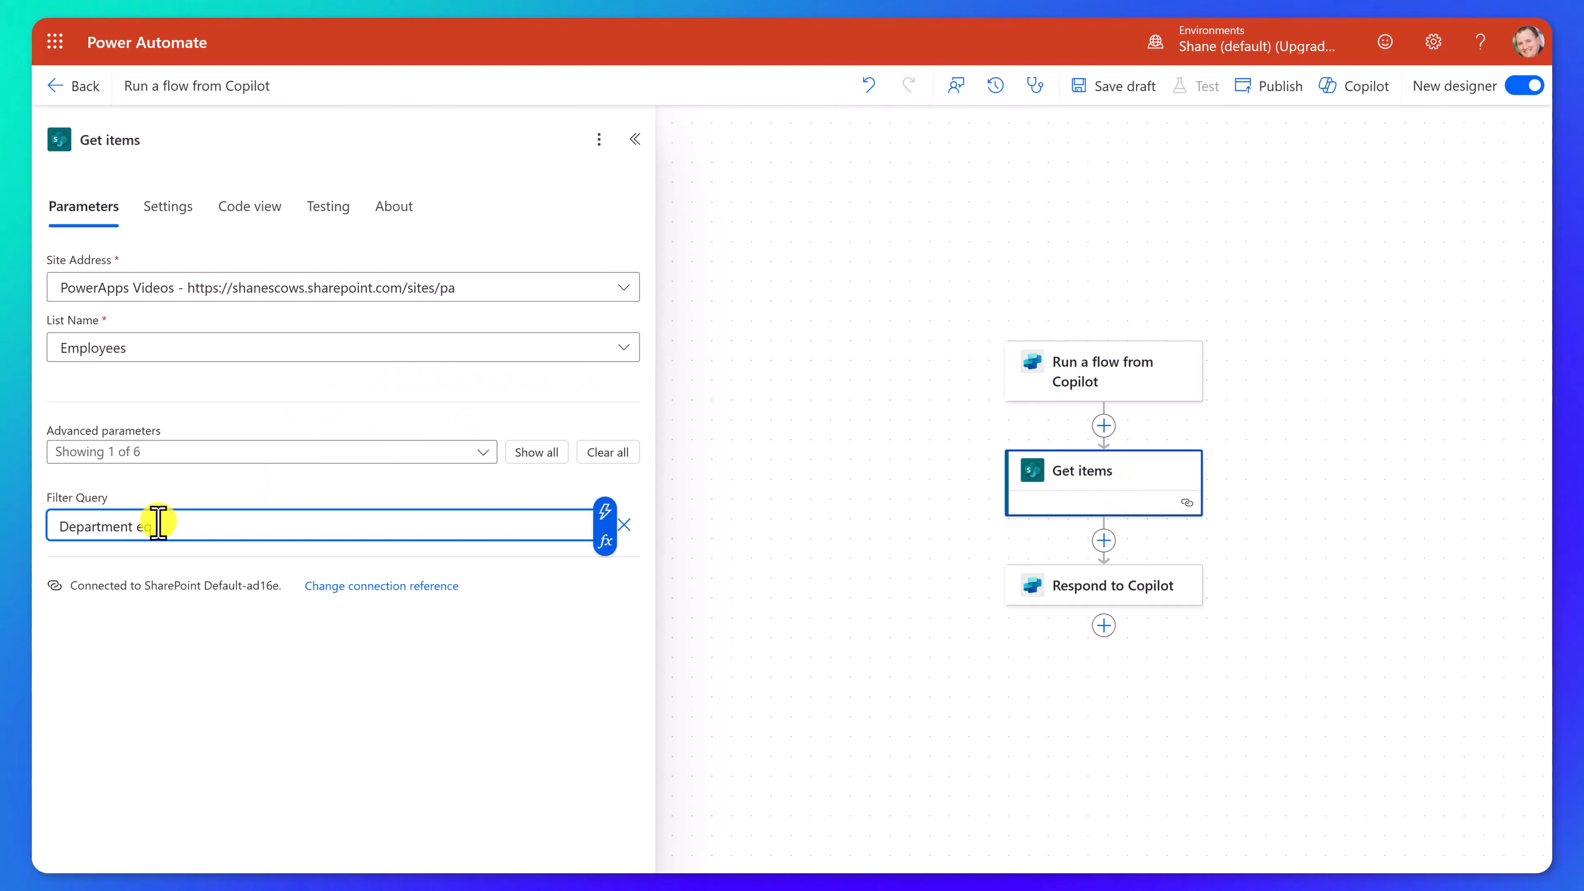
pyautogui.click(605, 514)
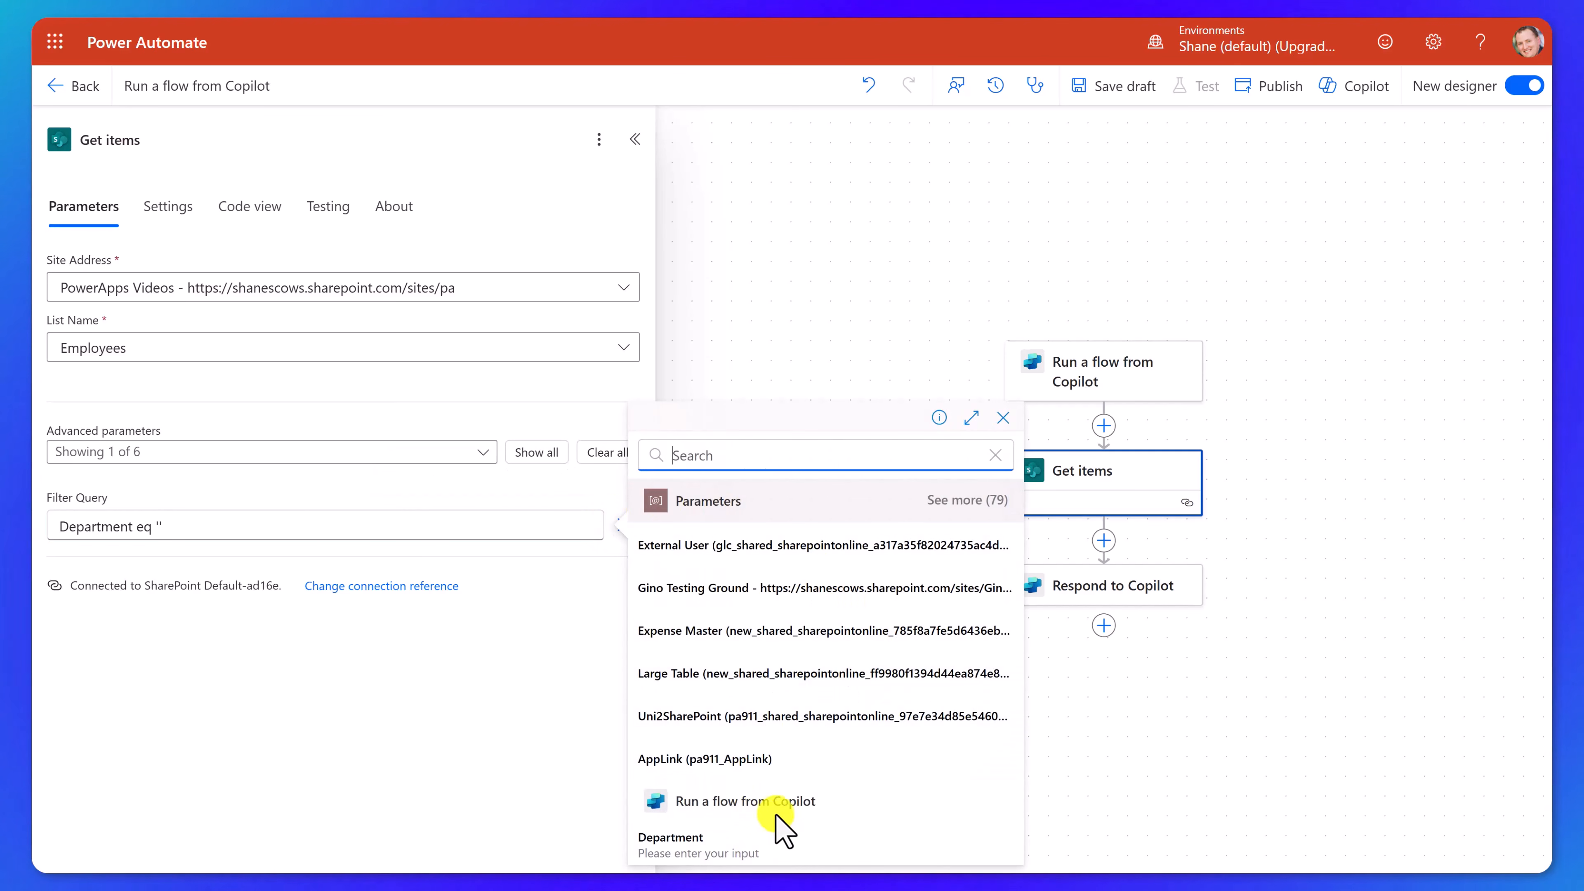
pyautogui.click(686, 849)
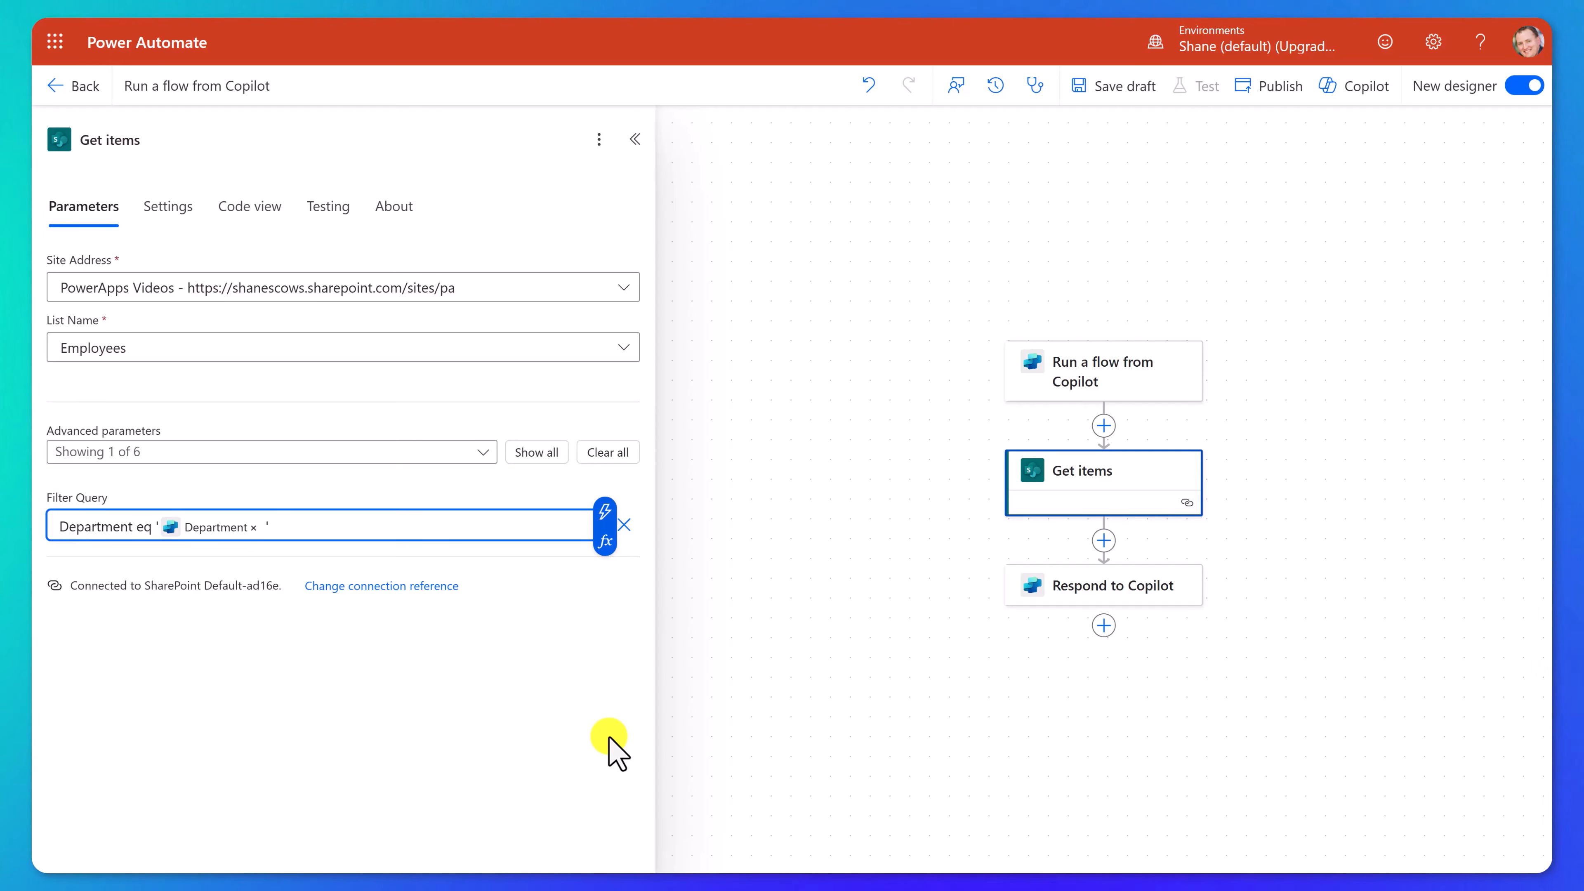
# Add a Create CSV table action after Get items and set its From value to the Get items body/value
pyautogui.click(1103, 541)
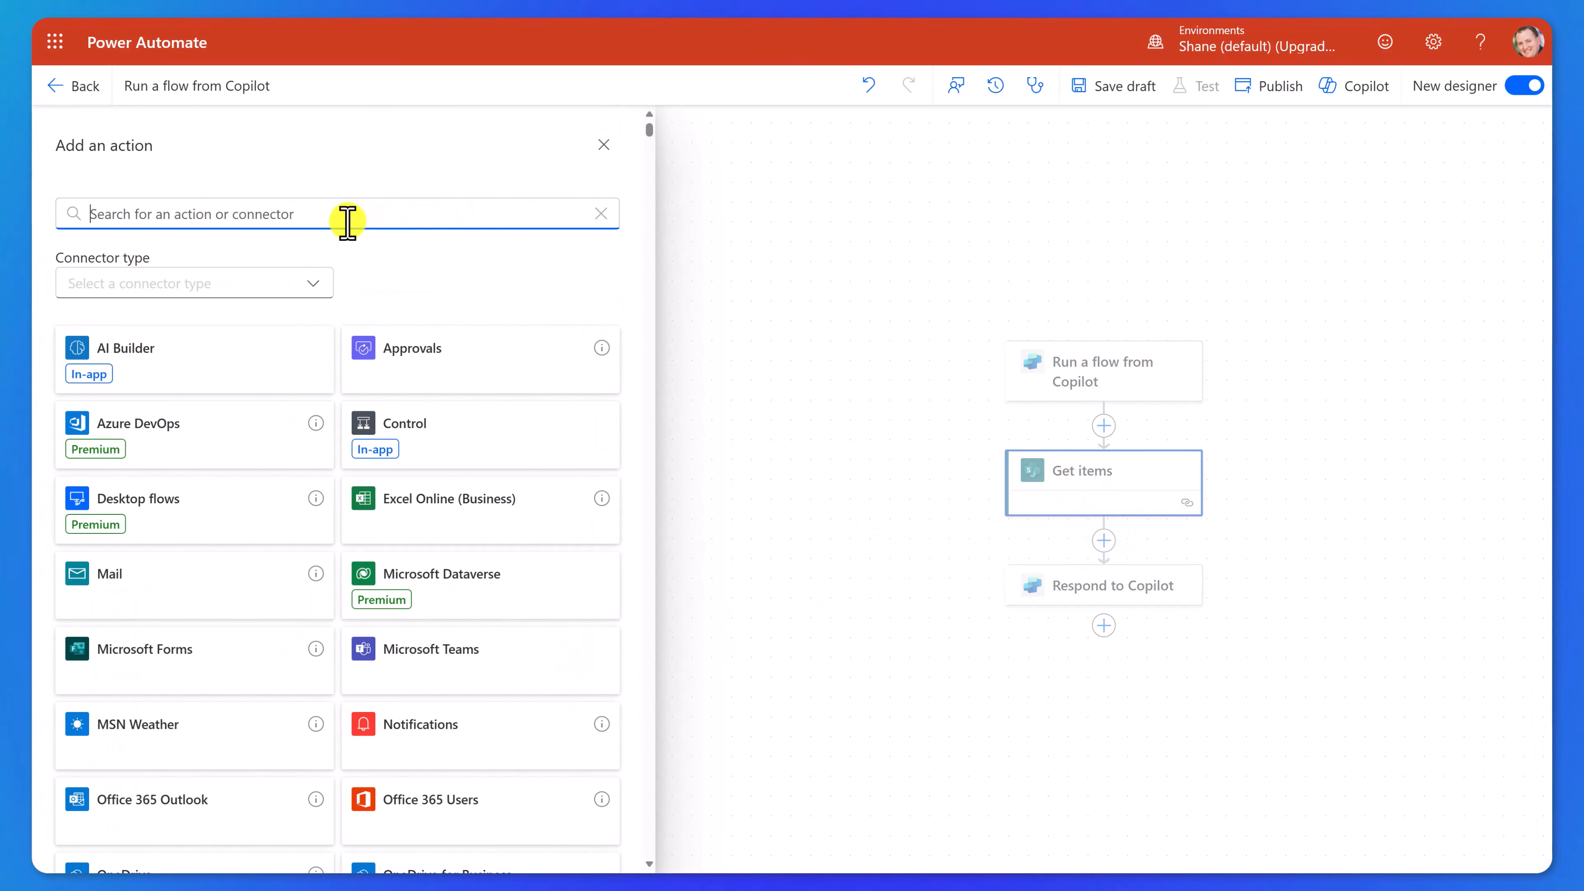
pyautogui.write('create csv table')
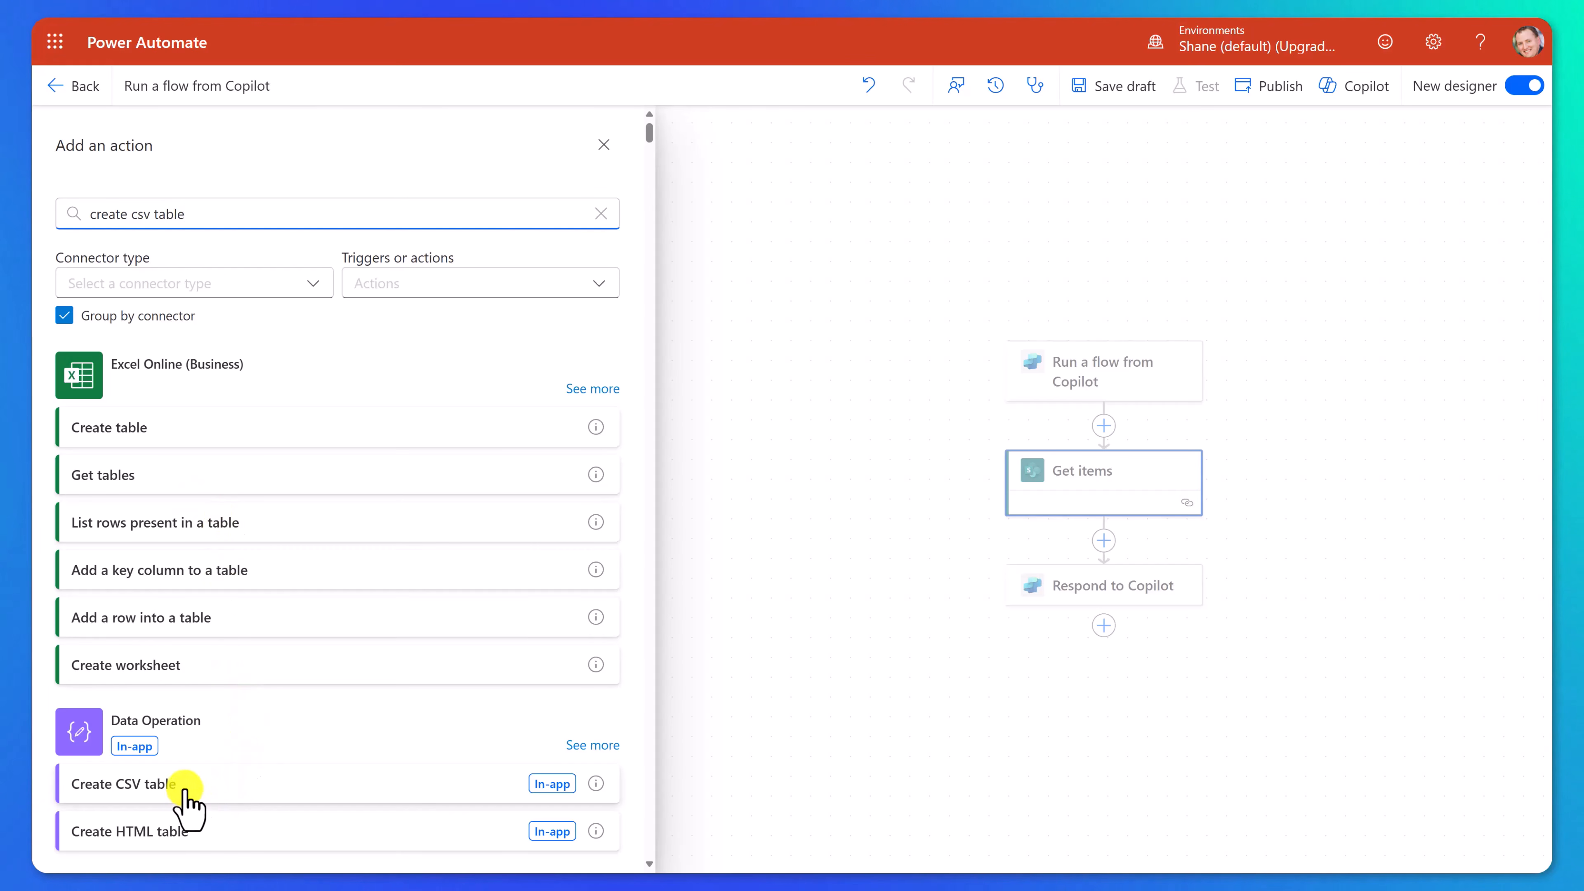
pyautogui.click(186, 805)
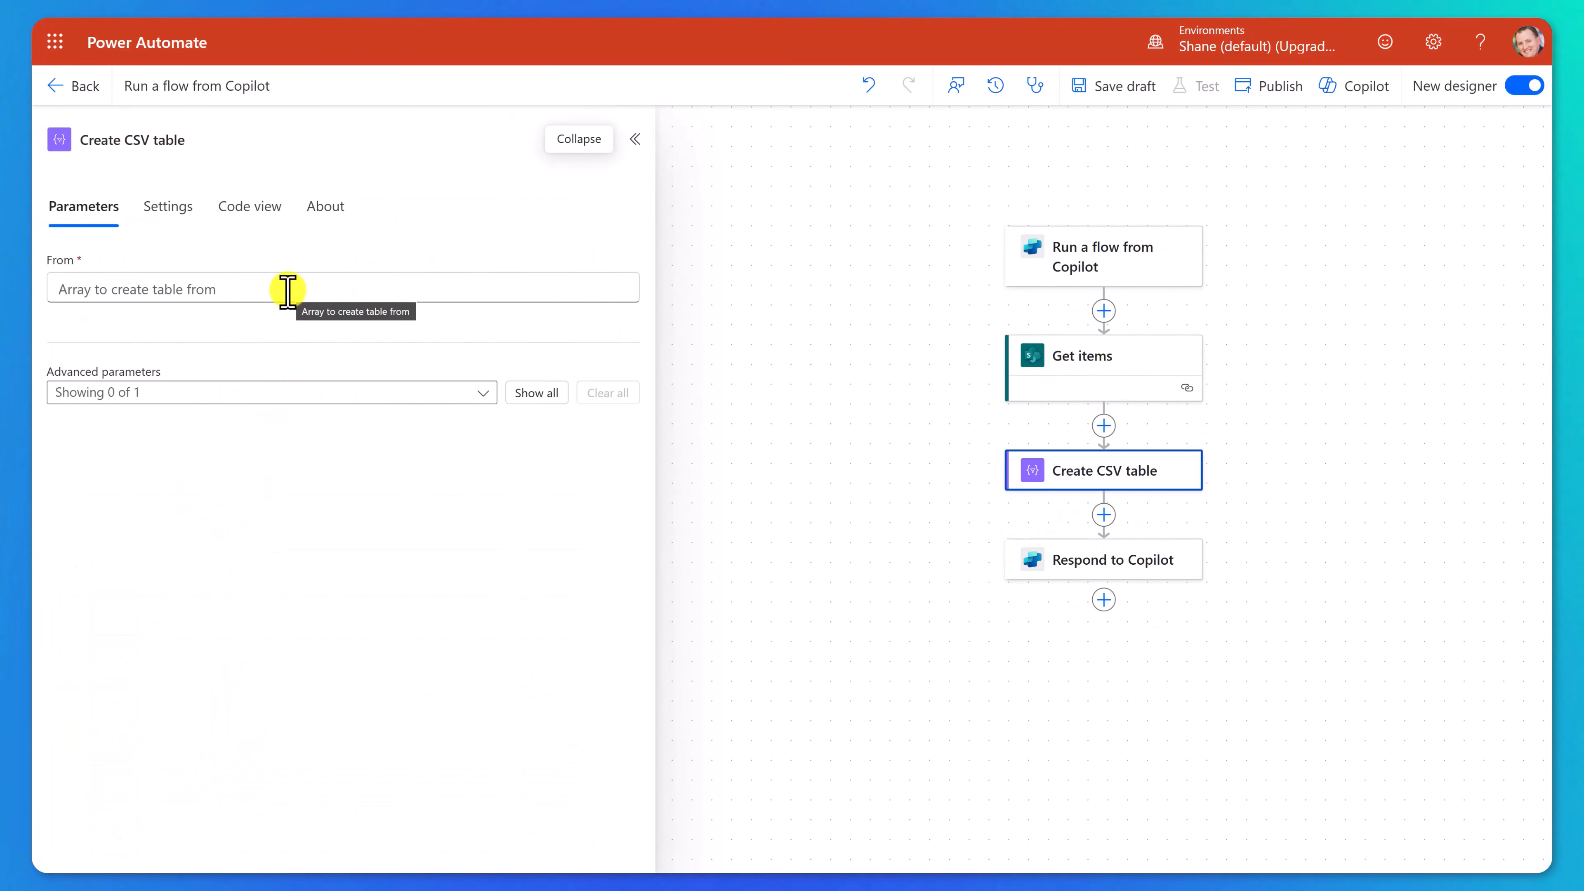
pyautogui.click(287, 290)
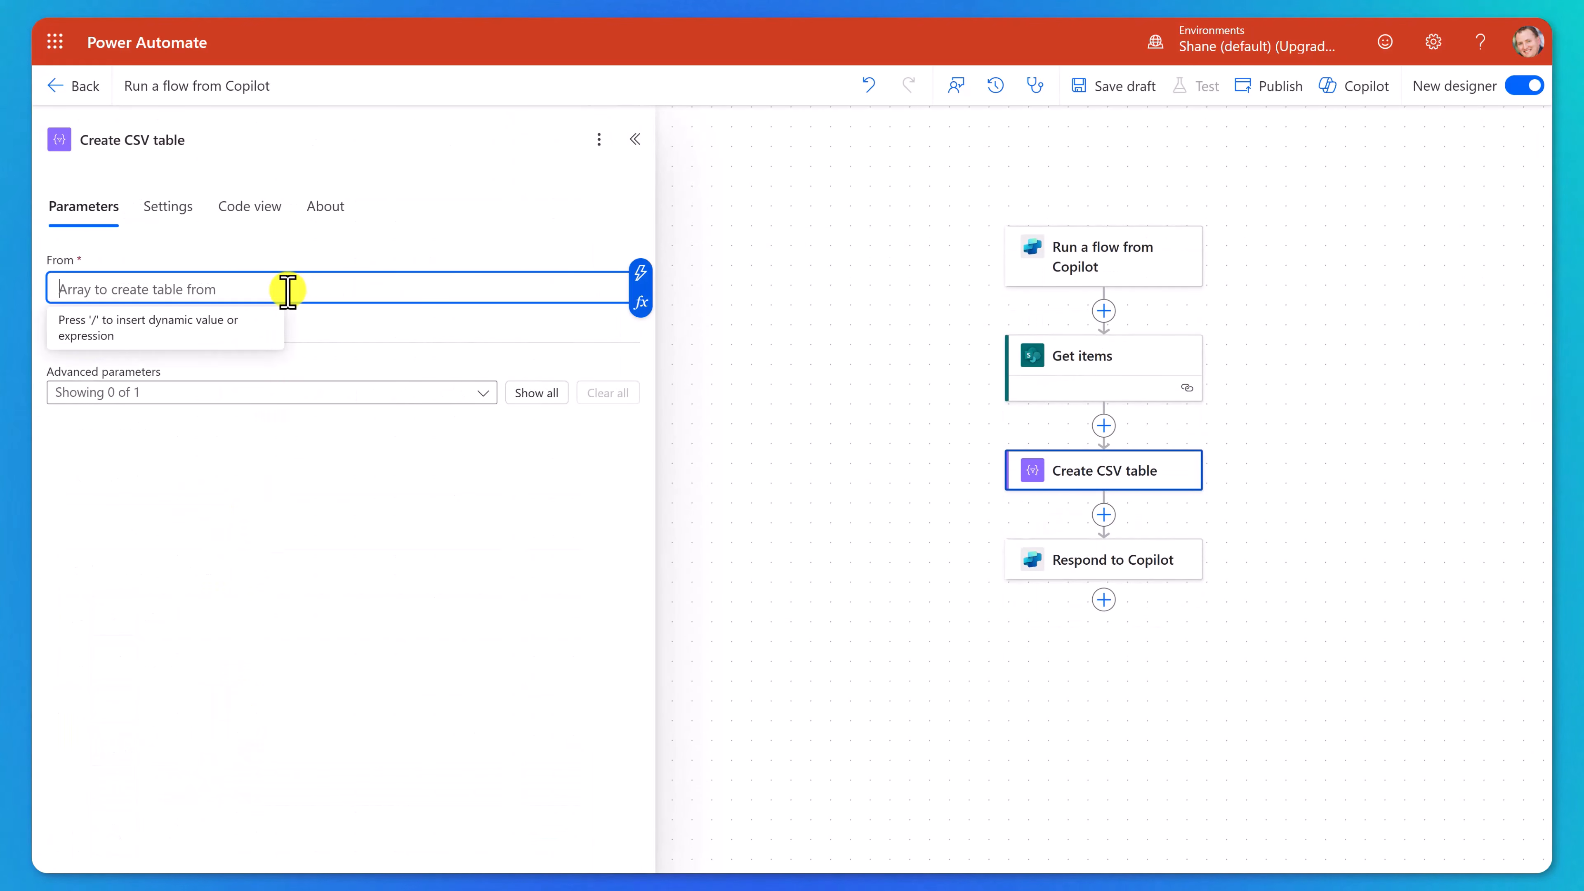
pyautogui.click(640, 271)
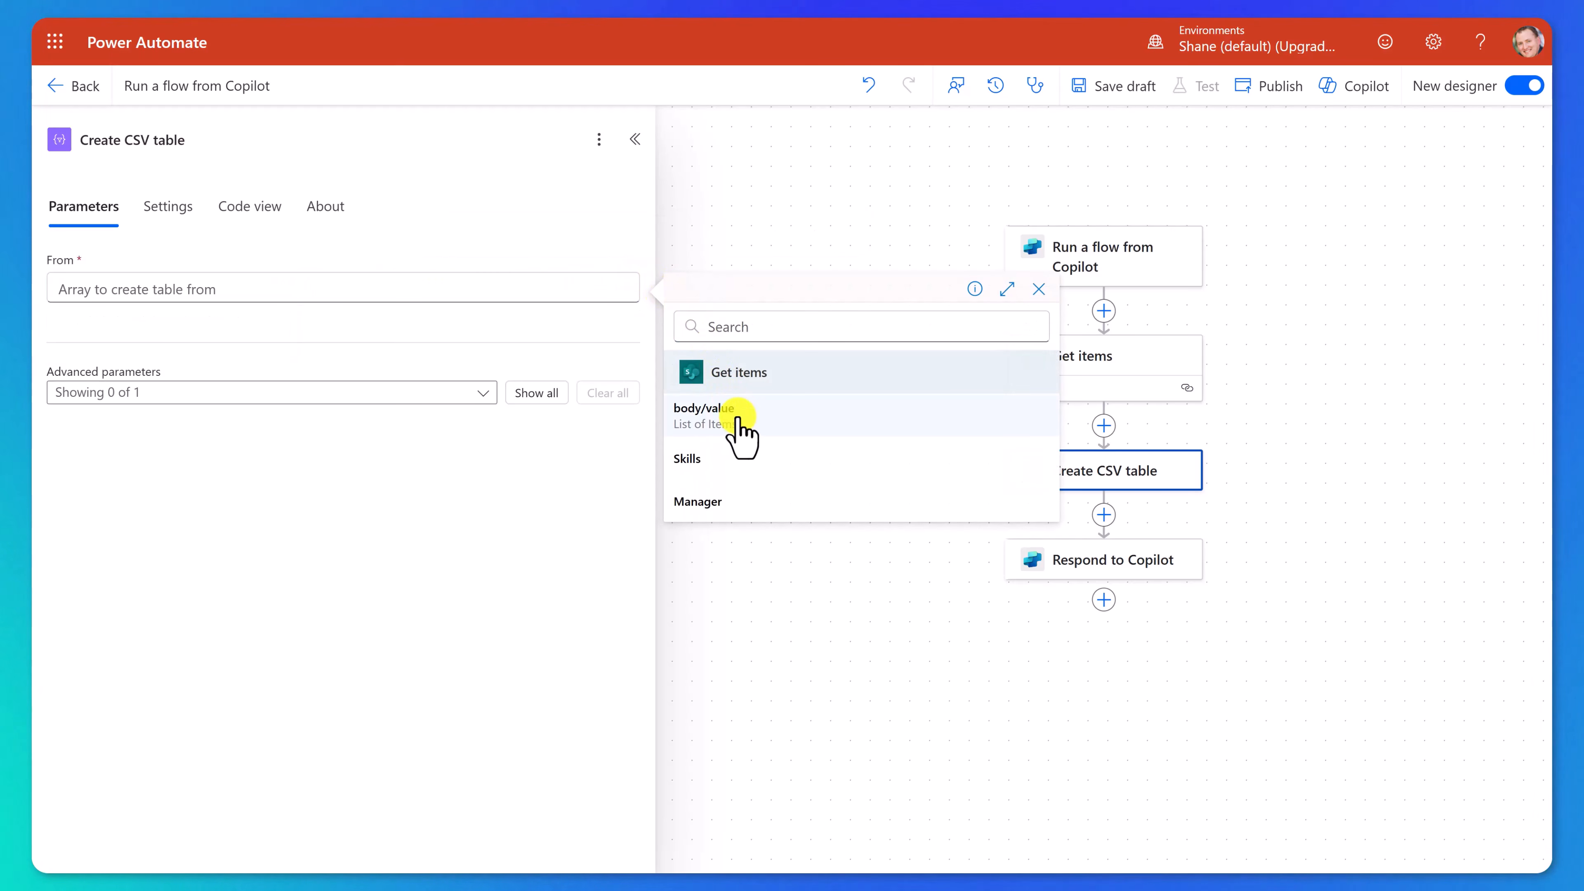
pyautogui.click(741, 422)
# Add the Columns parameter to Create CSV table, set it to Custom, and enter the headers Firstname, Lastname and Hire Date
pyautogui.click(485, 398)
pyautogui.click(80, 426)
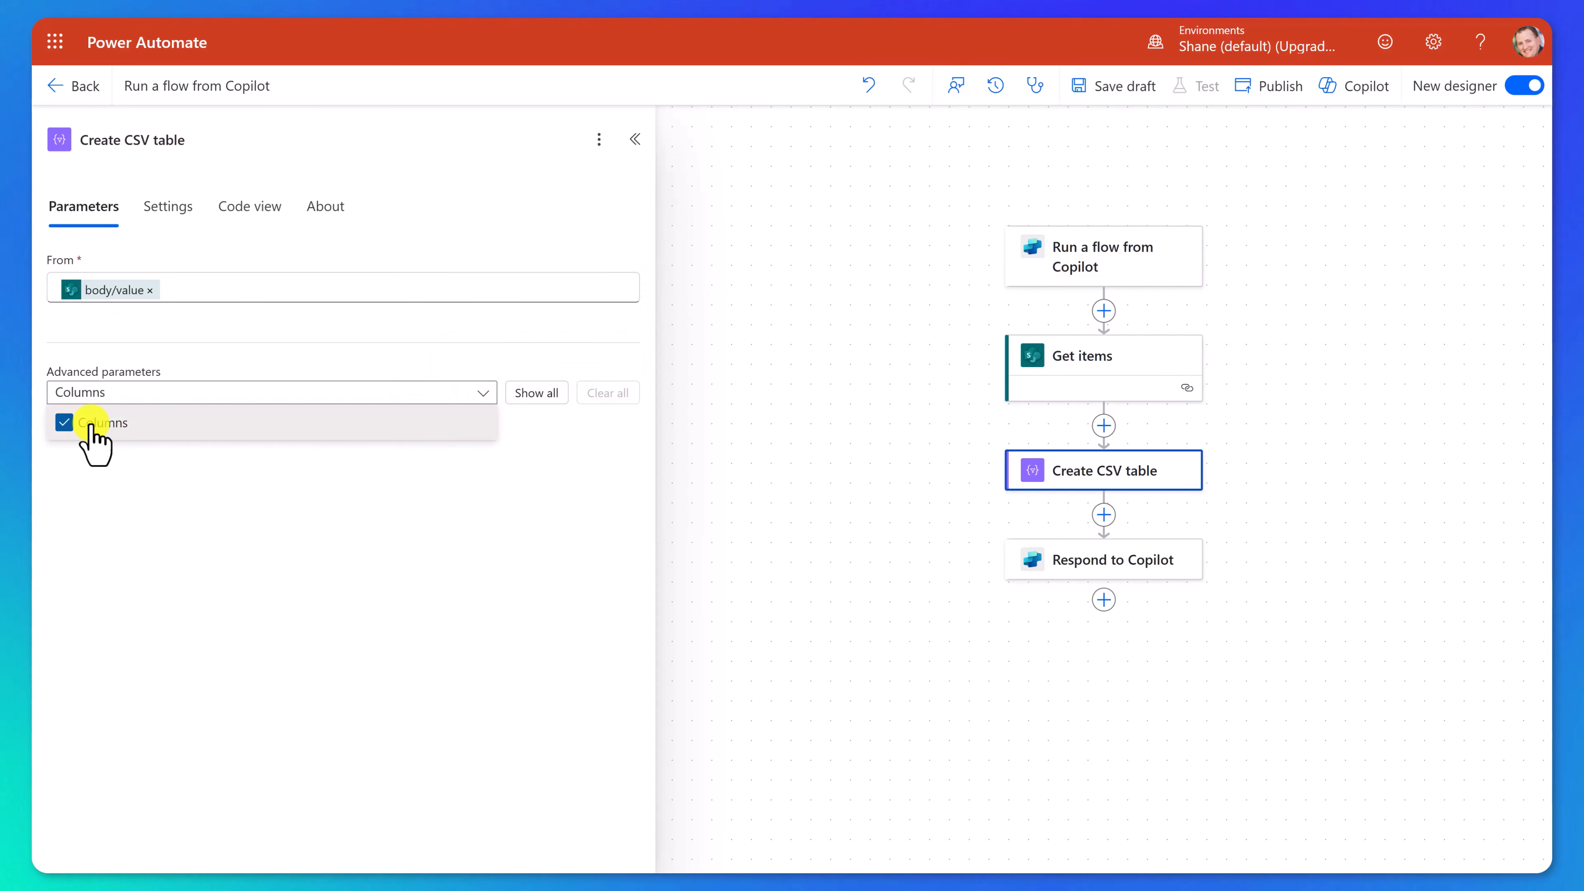
pyautogui.click(522, 492)
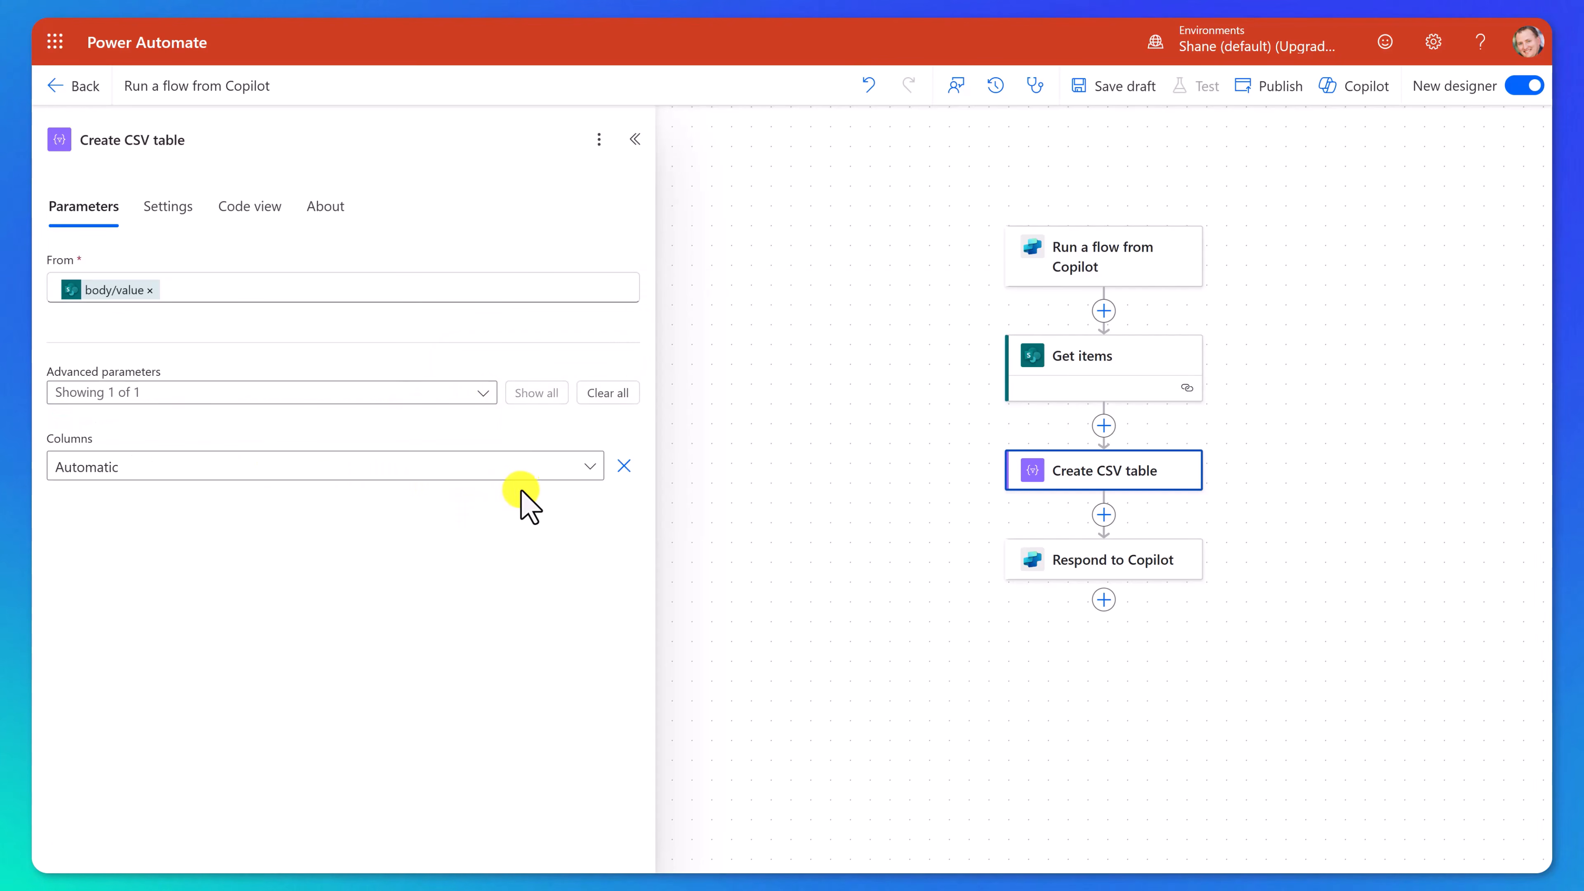
pyautogui.click(541, 468)
pyautogui.click(299, 533)
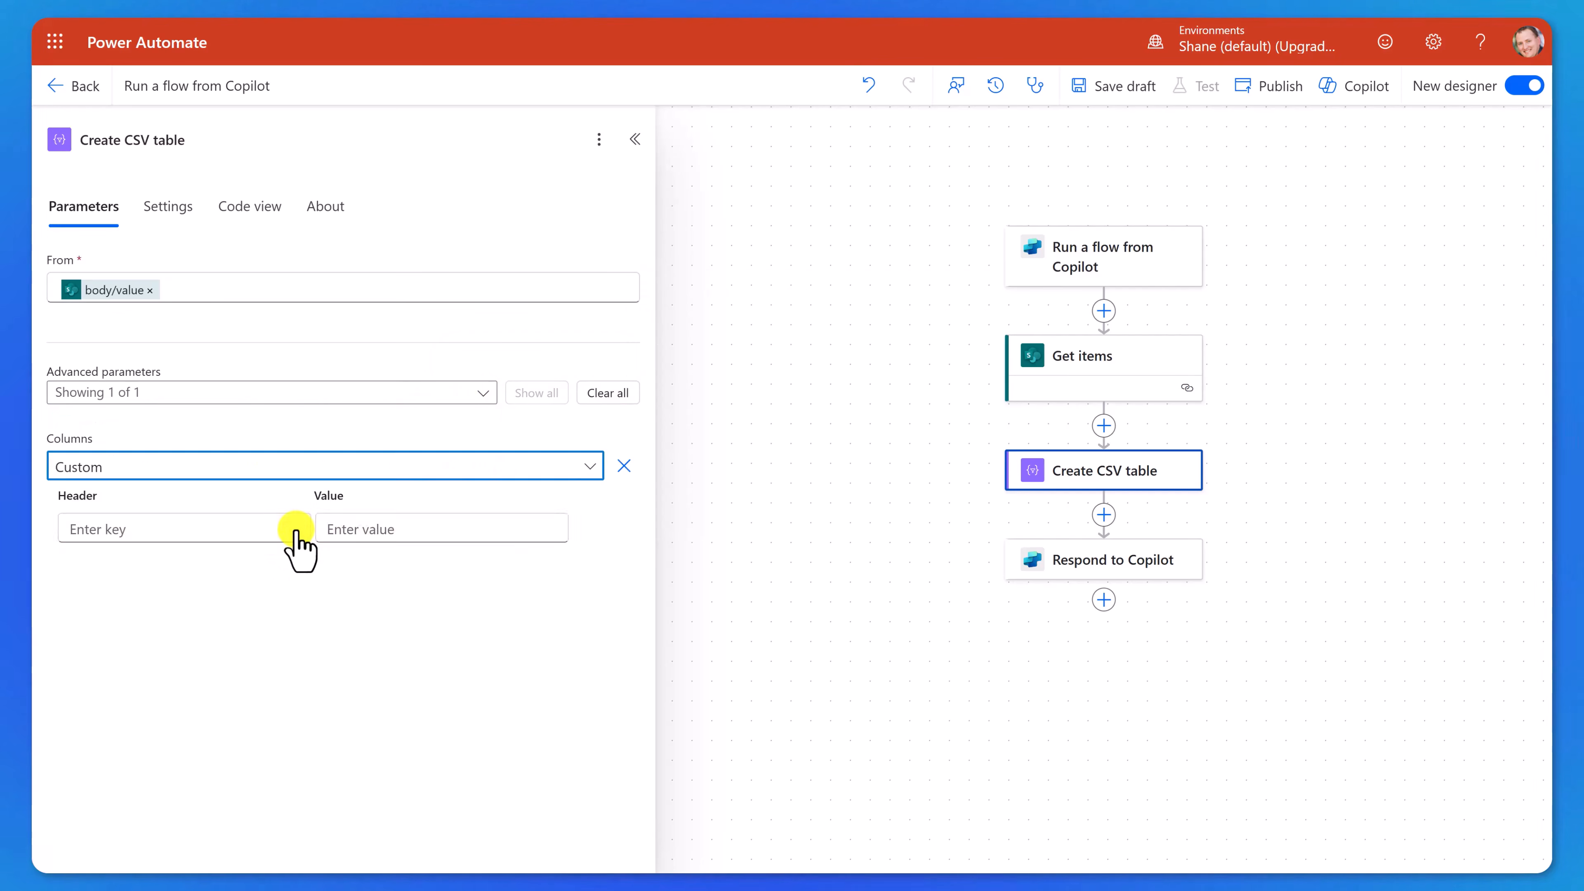
pyautogui.click(232, 530)
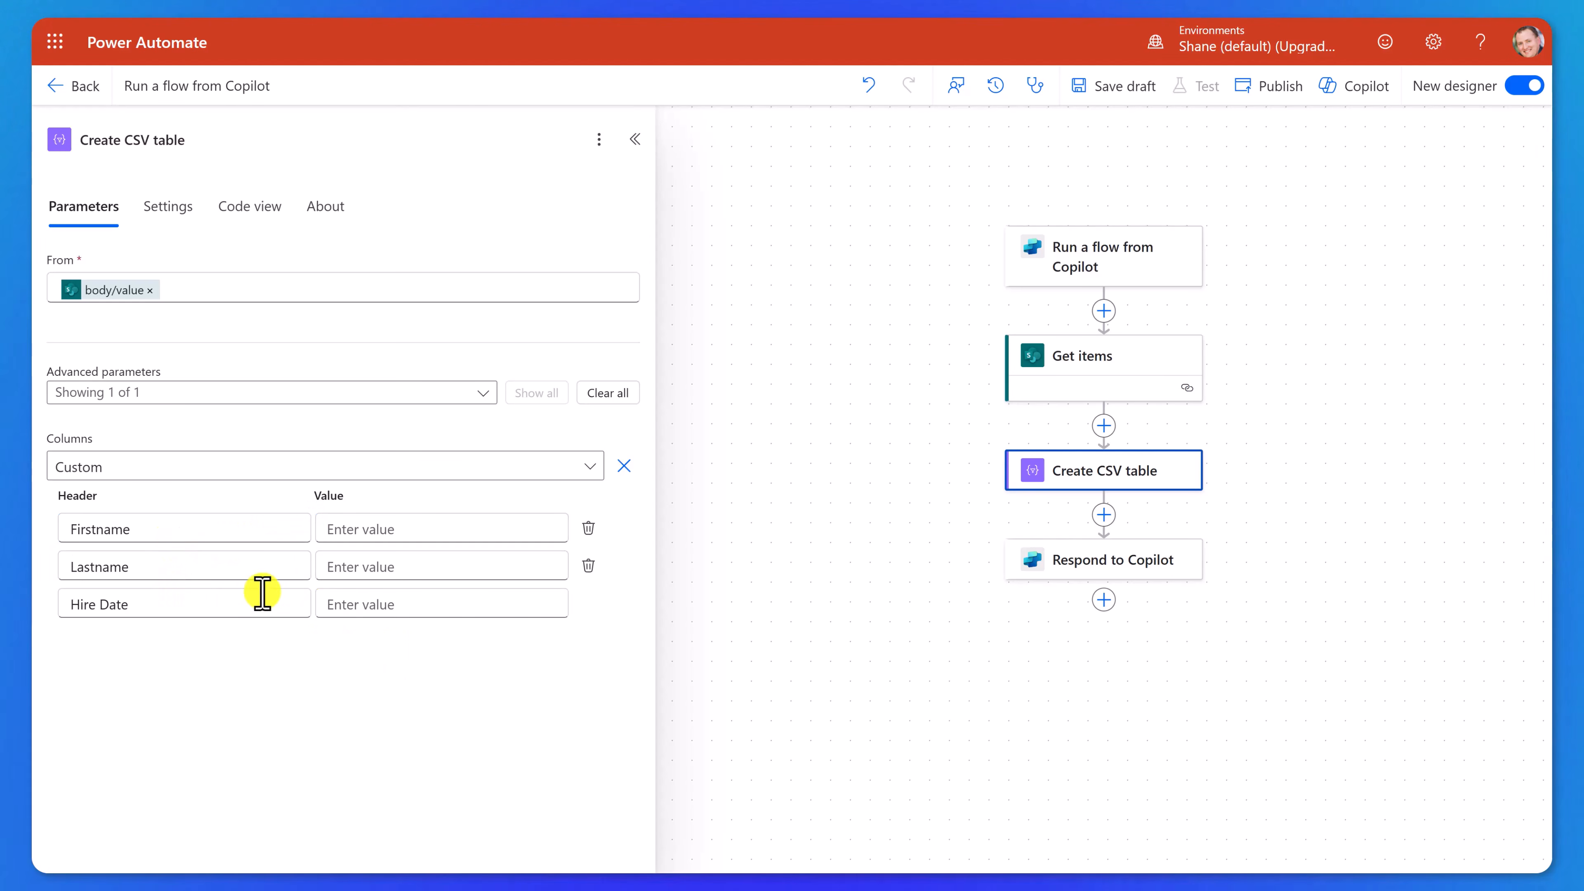
# Map the Firstname column to the Get items First Name value and the Lastname column to Last Name
pyautogui.click(402, 526)
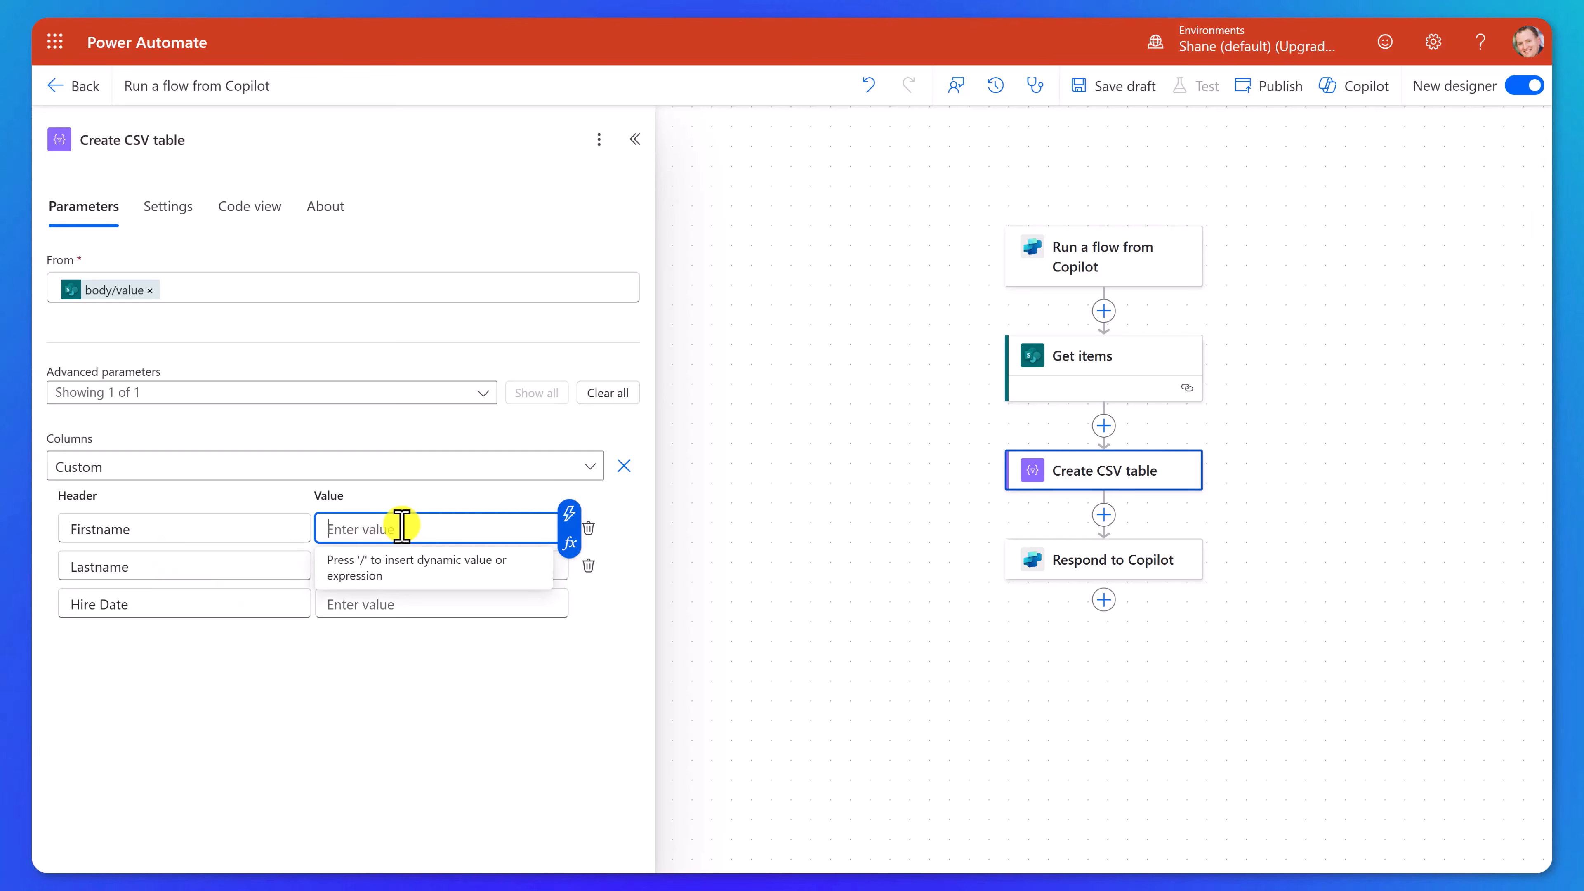
pyautogui.click(568, 515)
pyautogui.scroll(-4, 768, 662)
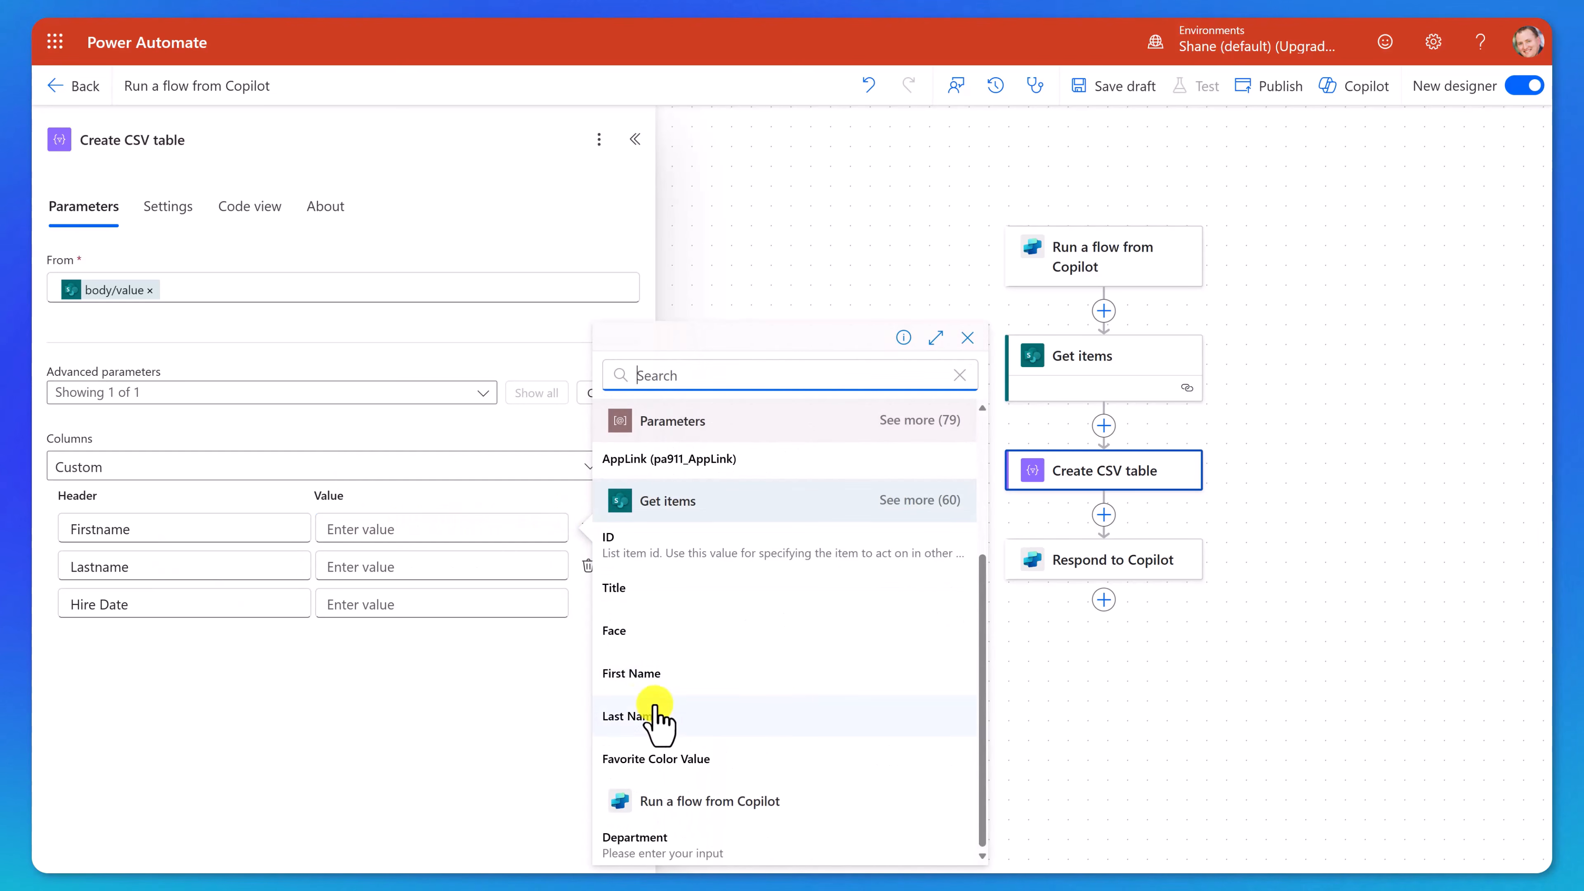
pyautogui.click(633, 673)
pyautogui.click(536, 565)
pyautogui.click(580, 573)
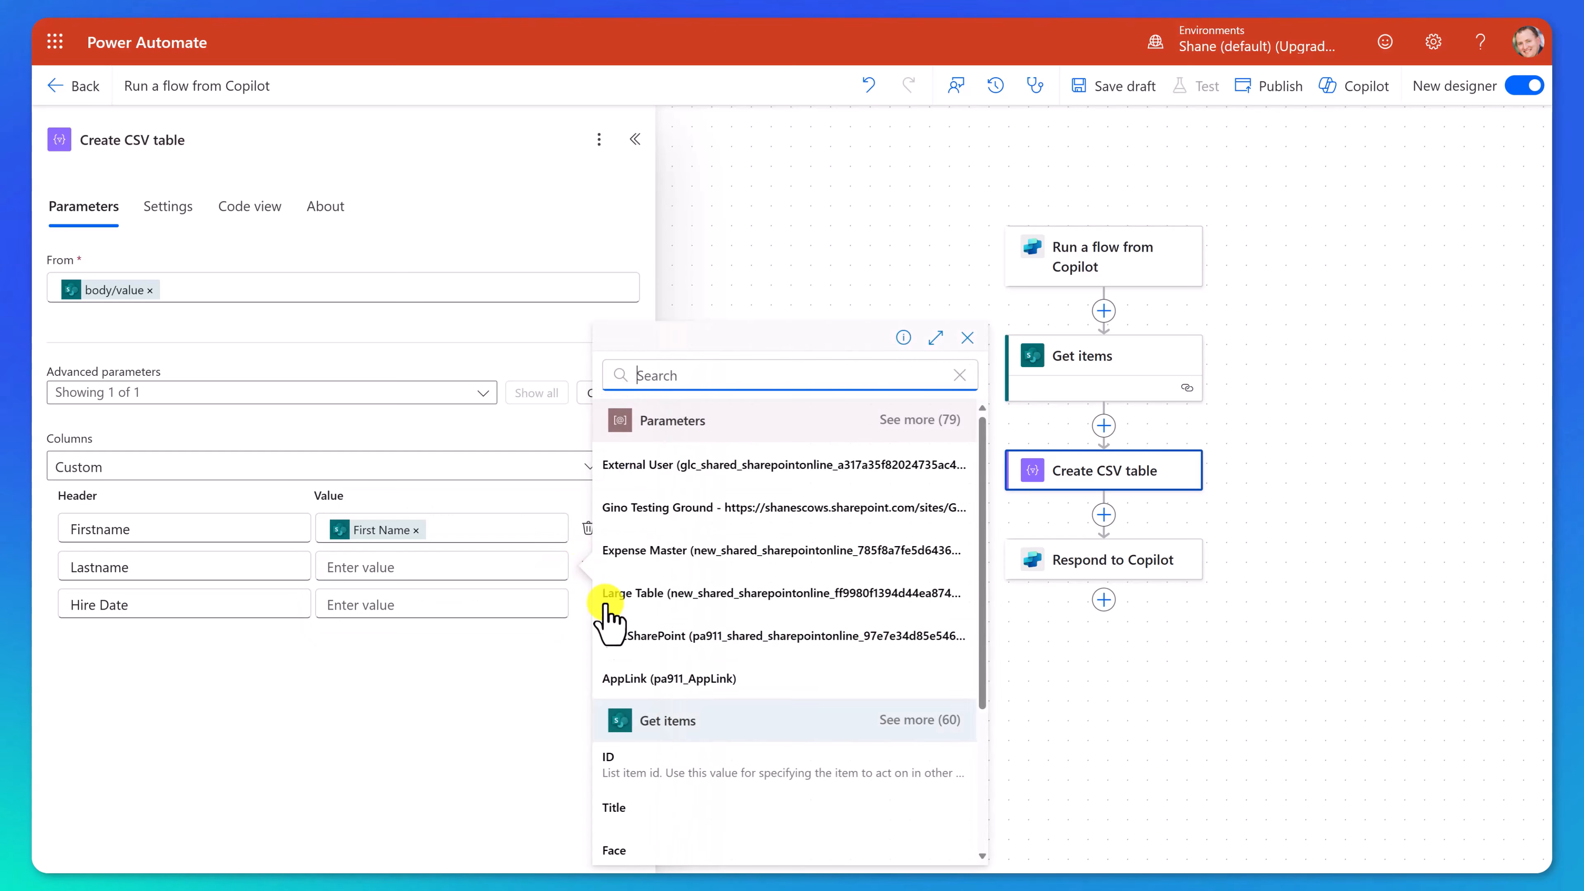
pyautogui.scroll(-3, 703, 686)
pyautogui.click(689, 718)
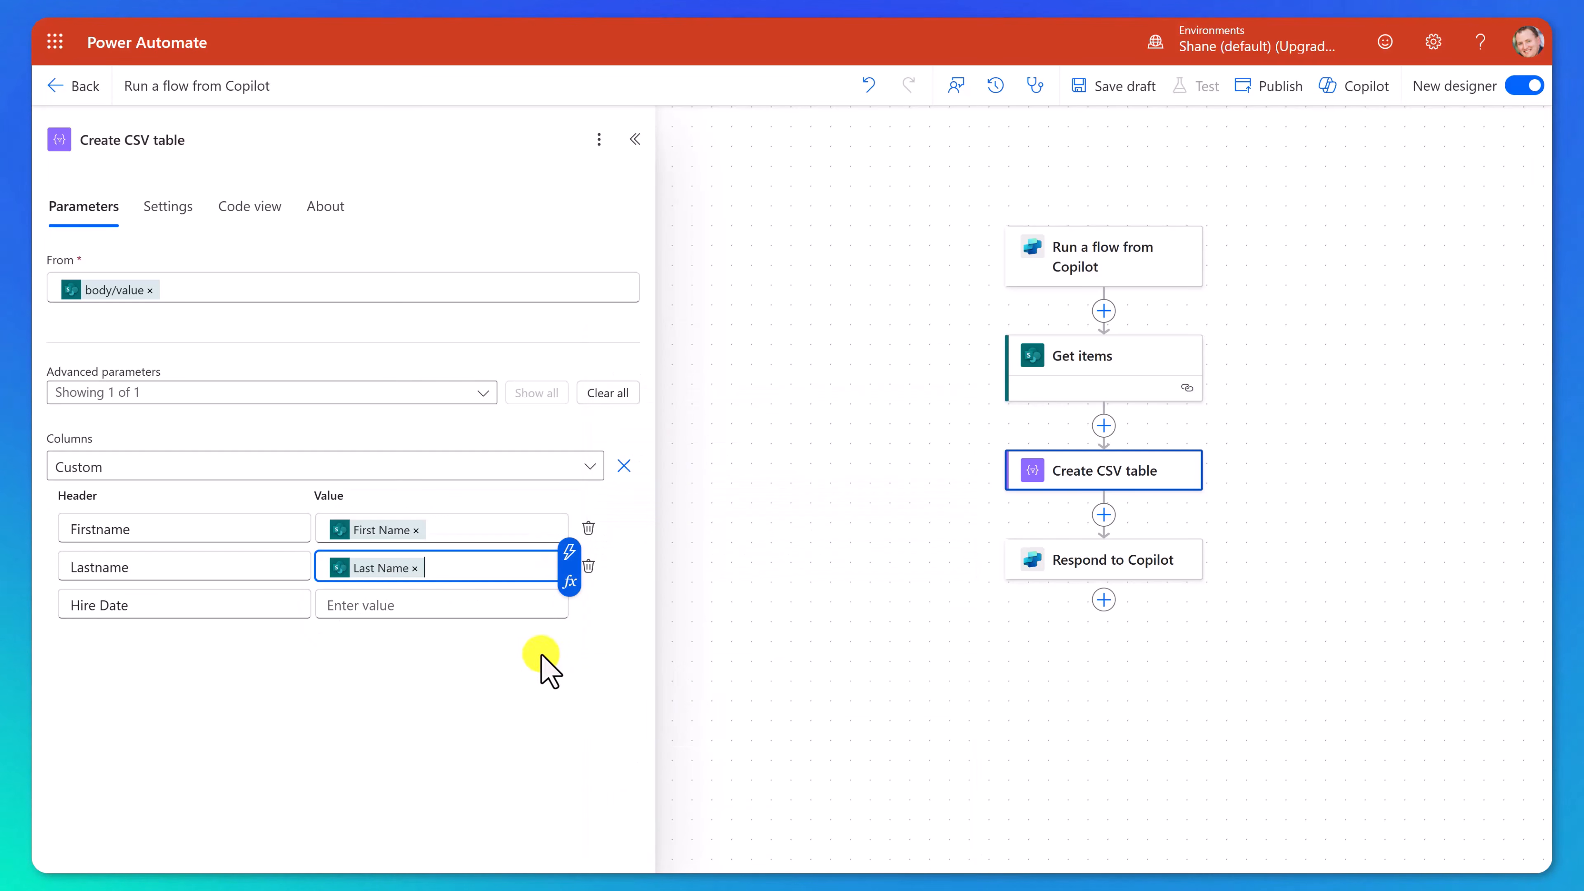
# Find the Get items HireDate value by searching for "date" and map it to the Hire Date column
pyautogui.click(446, 607)
pyautogui.click(569, 590)
pyautogui.scroll(-5, 720, 652)
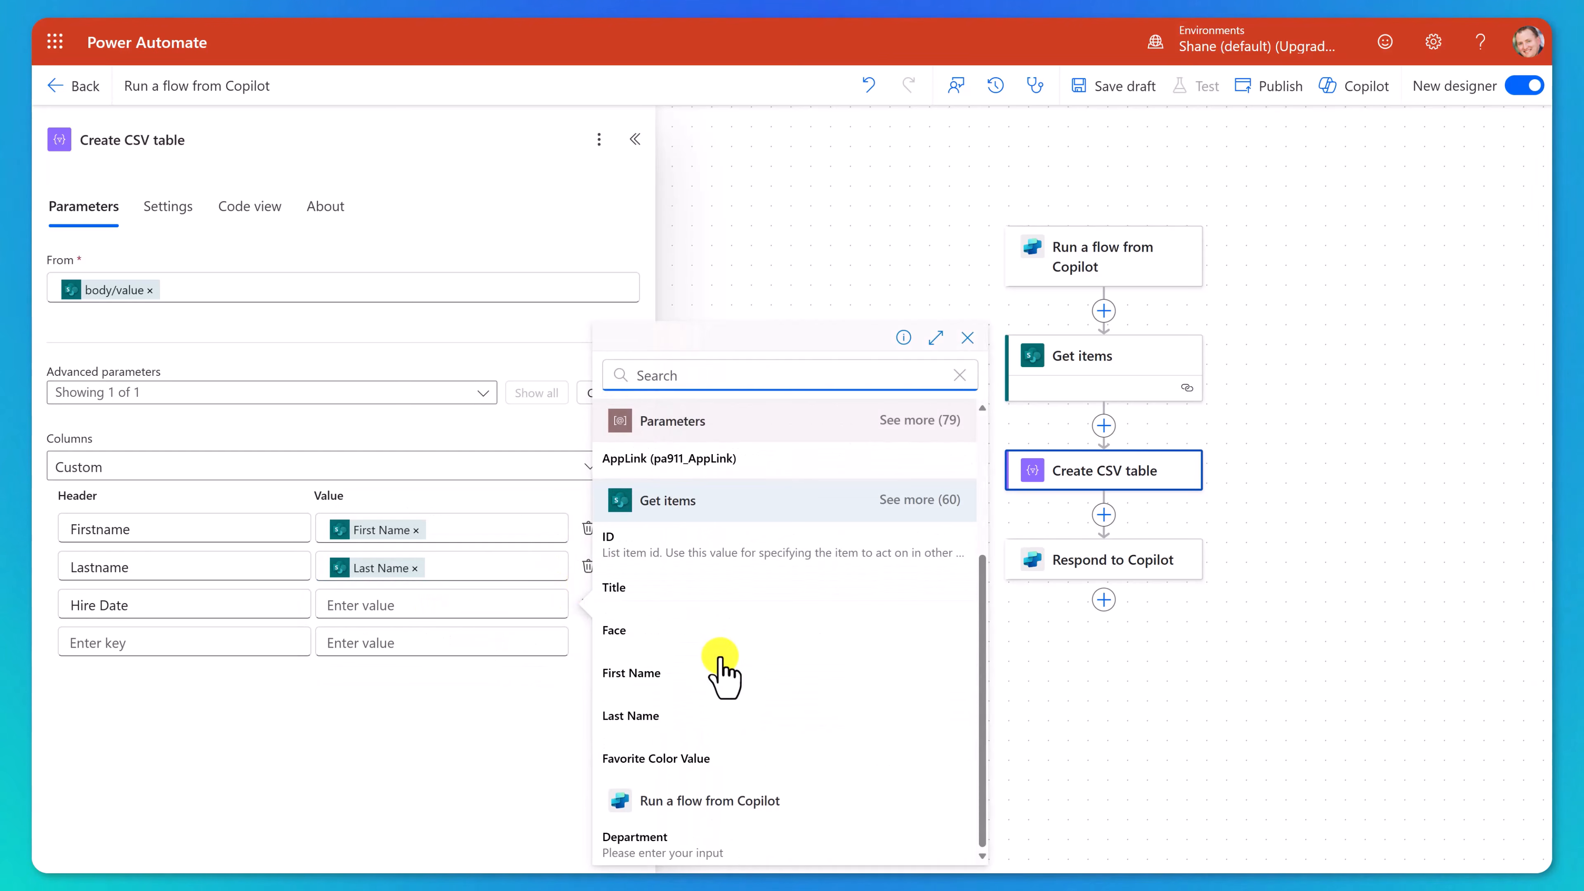
pyautogui.click(908, 501)
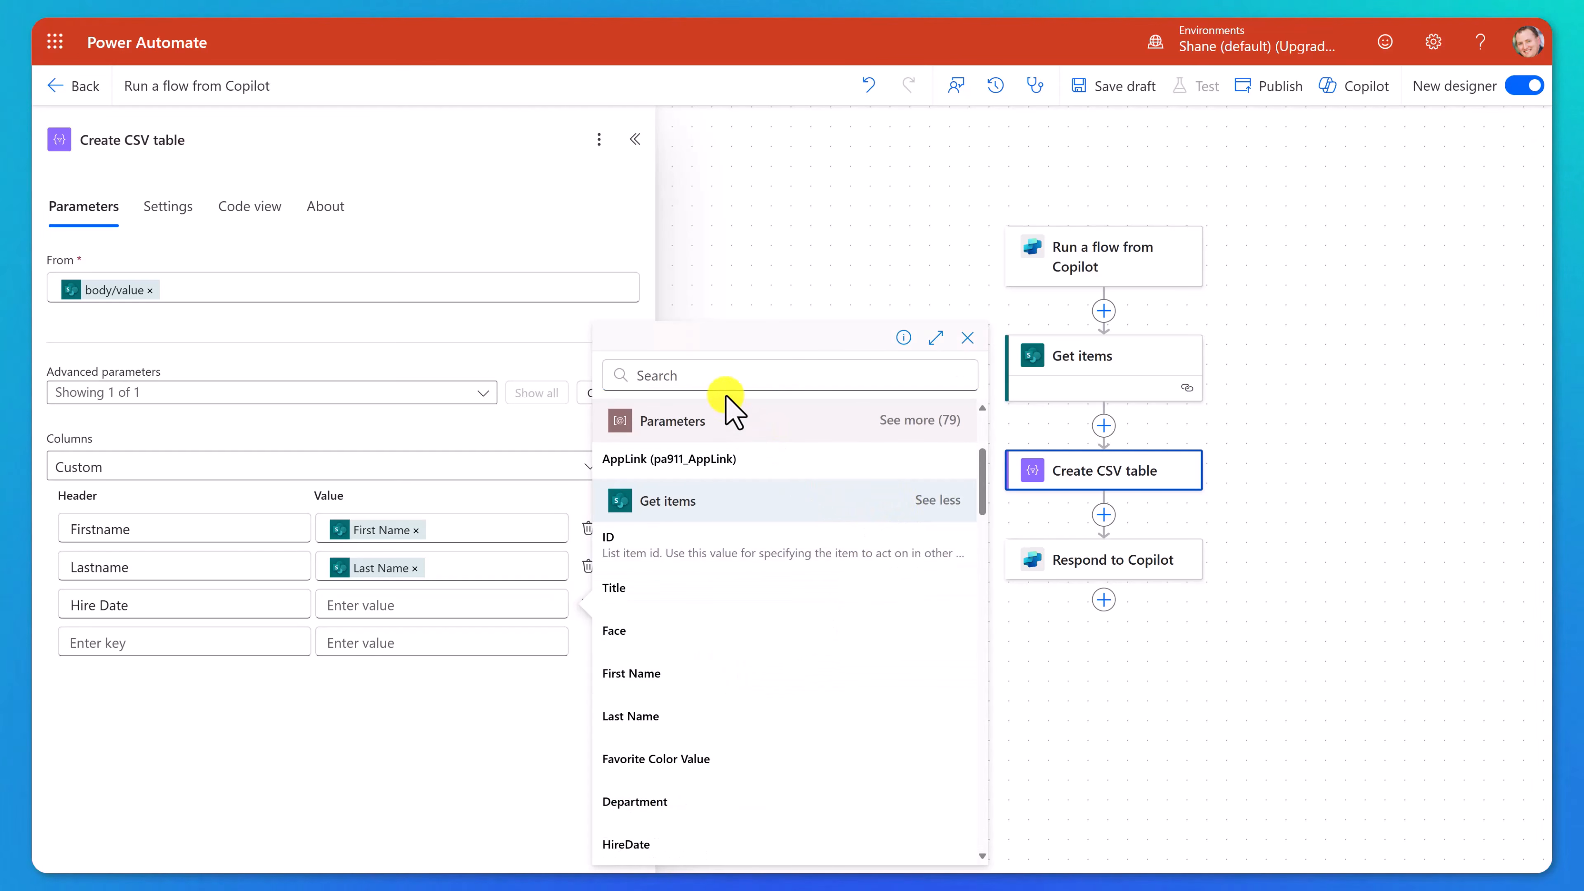
pyautogui.click(719, 376)
pyautogui.write('date')
pyautogui.click(703, 493)
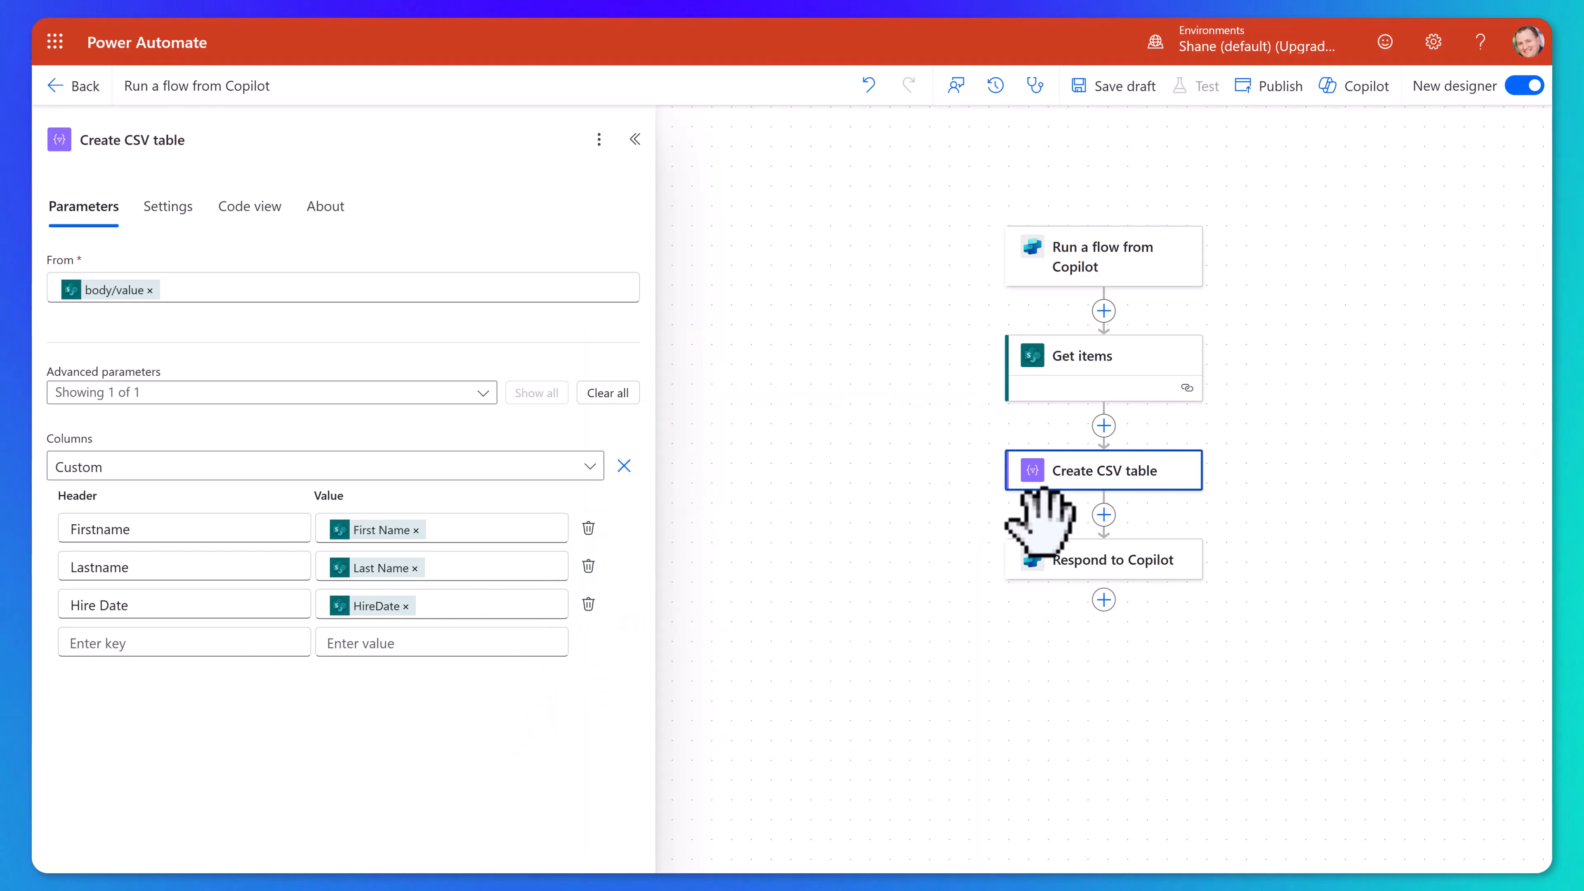
# Add a SharePoint Create file action between Create CSV table and Respond to Copilot
pyautogui.click(1103, 515)
pyautogui.click(343, 213)
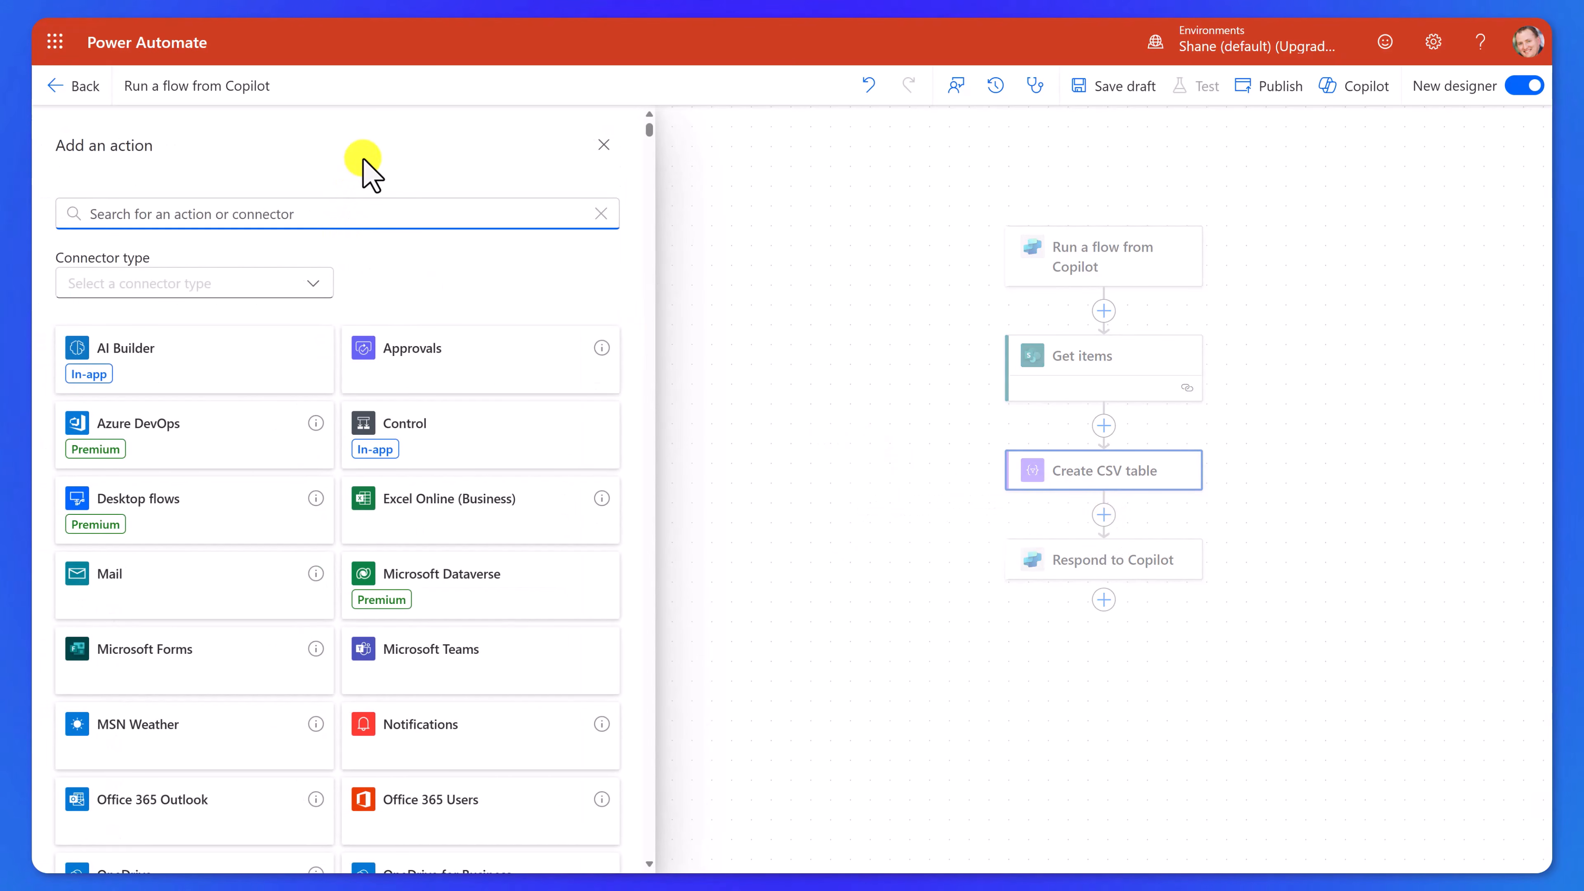
pyautogui.write('sharepoint')
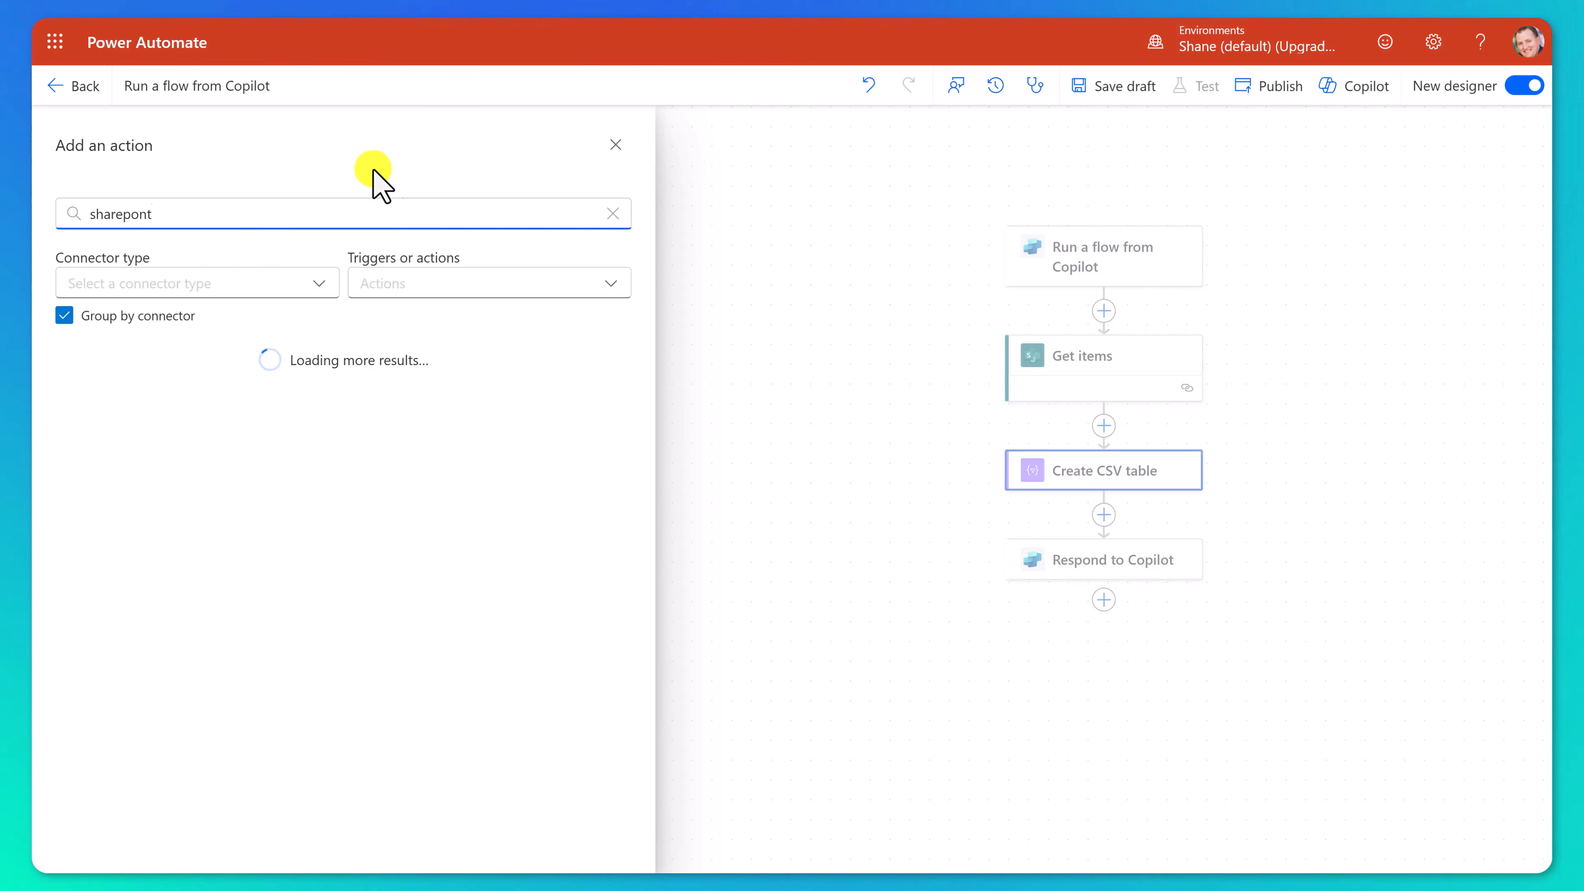
pyautogui.click(583, 389)
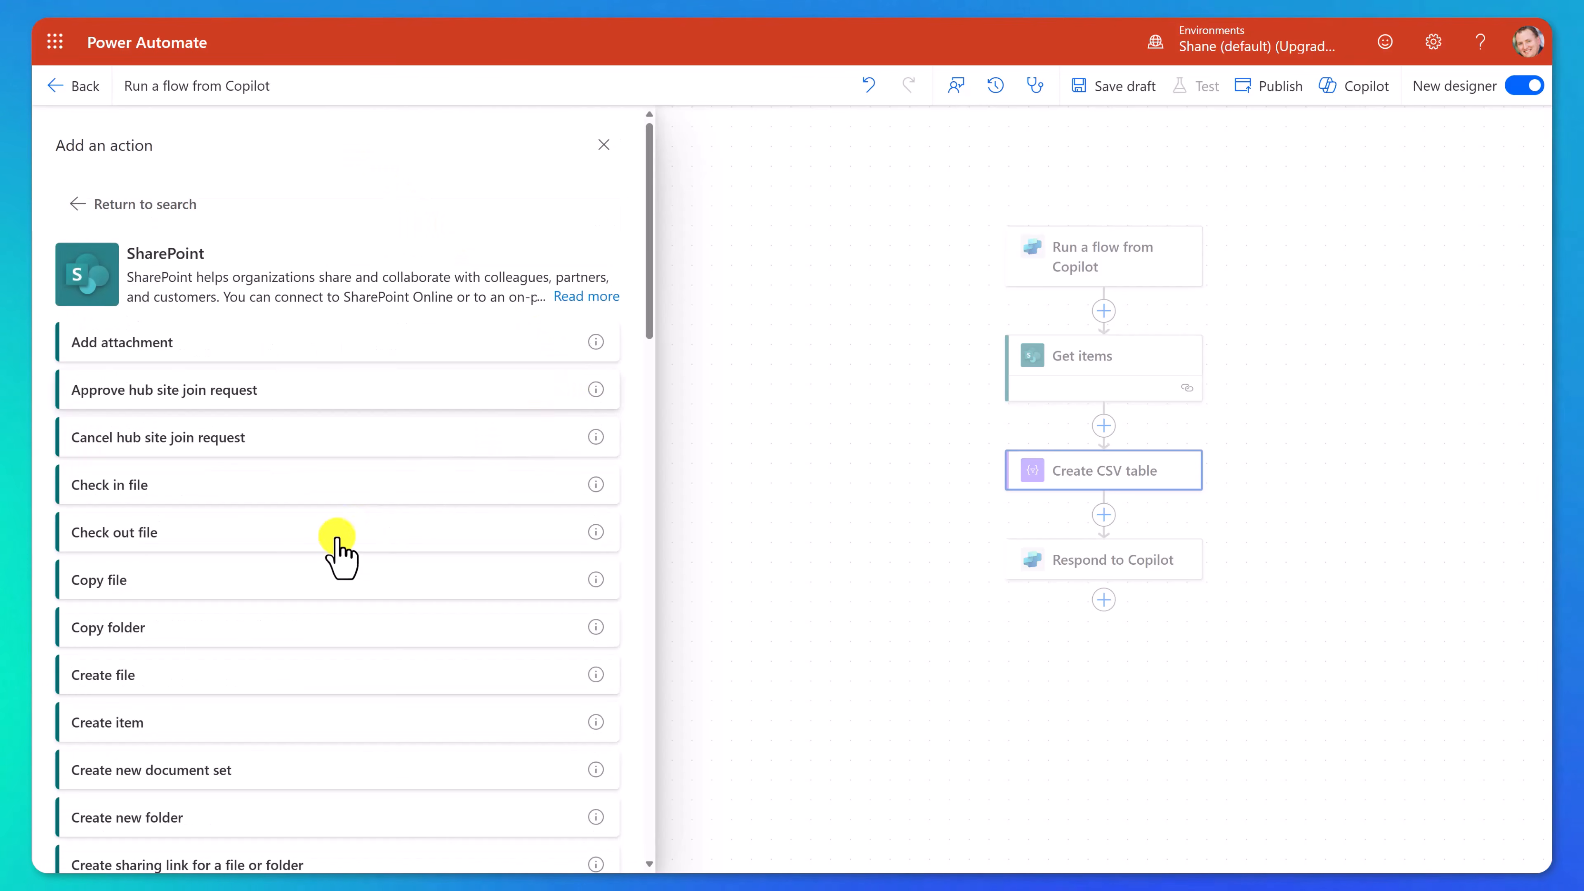
pyautogui.click(96, 671)
# Set the Create file site address to the PowerApps Videos site and the folder path to /Shared Documents
pyautogui.click(620, 288)
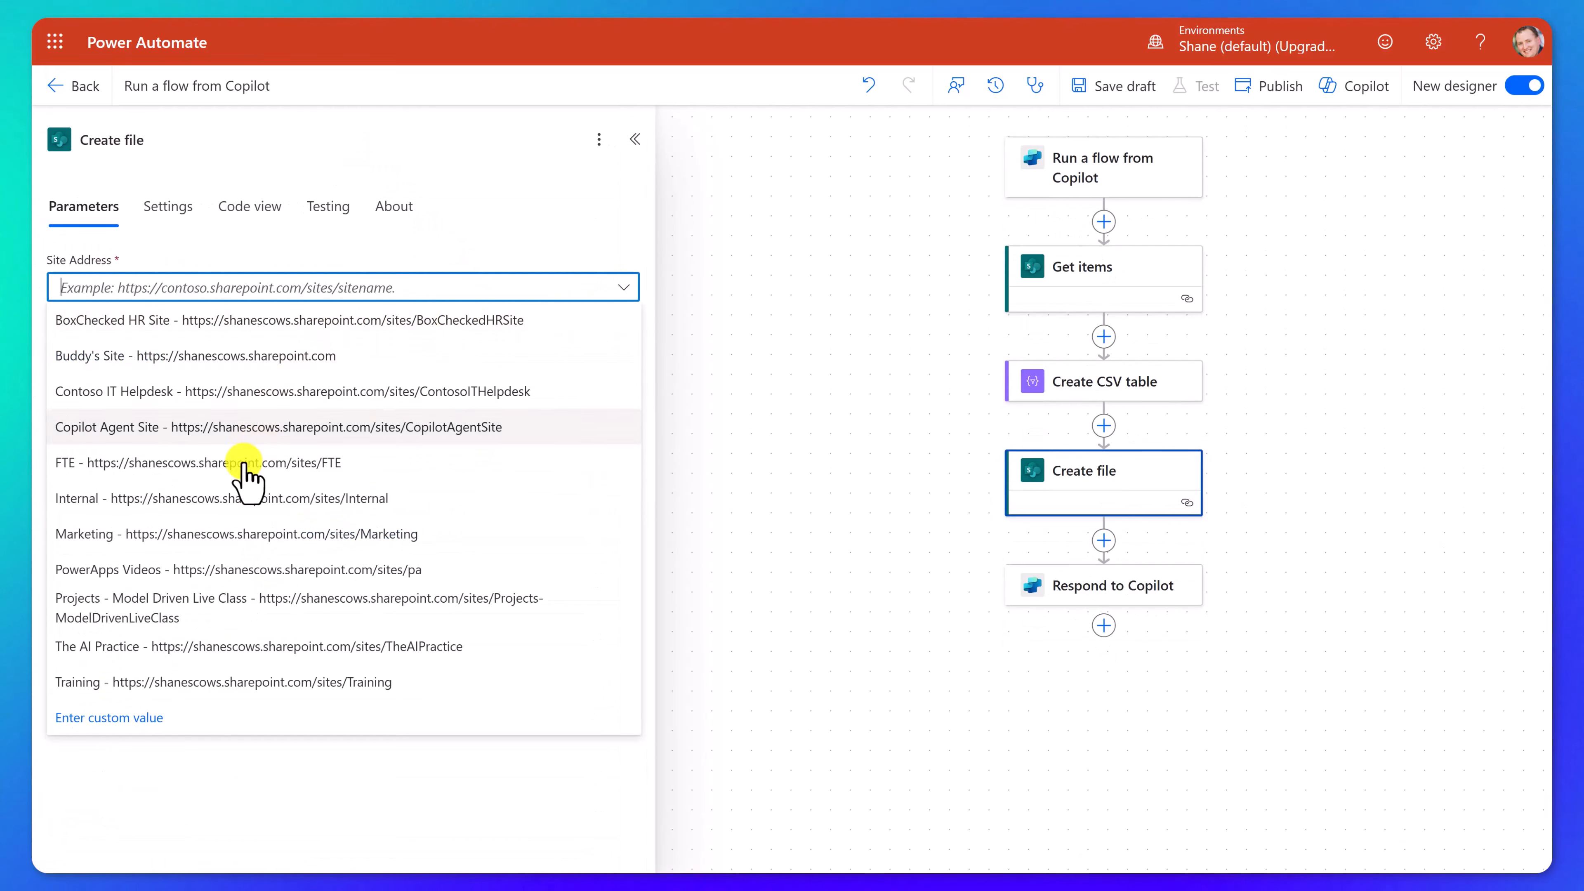
pyautogui.click(187, 566)
pyautogui.click(621, 349)
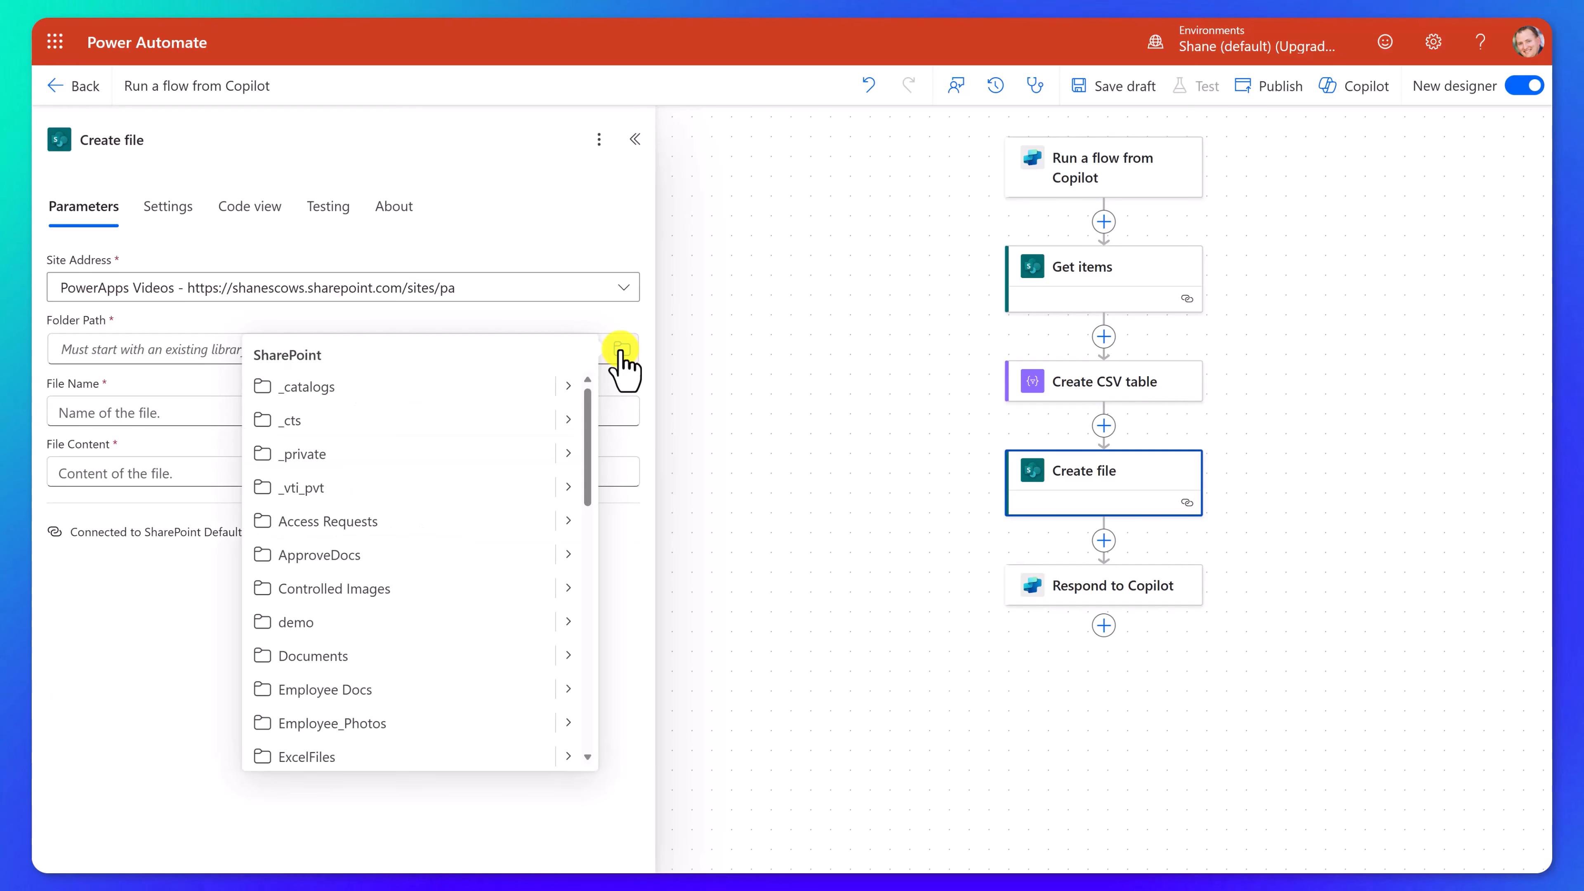
pyautogui.scroll(-5, 461, 549)
pyautogui.click(389, 601)
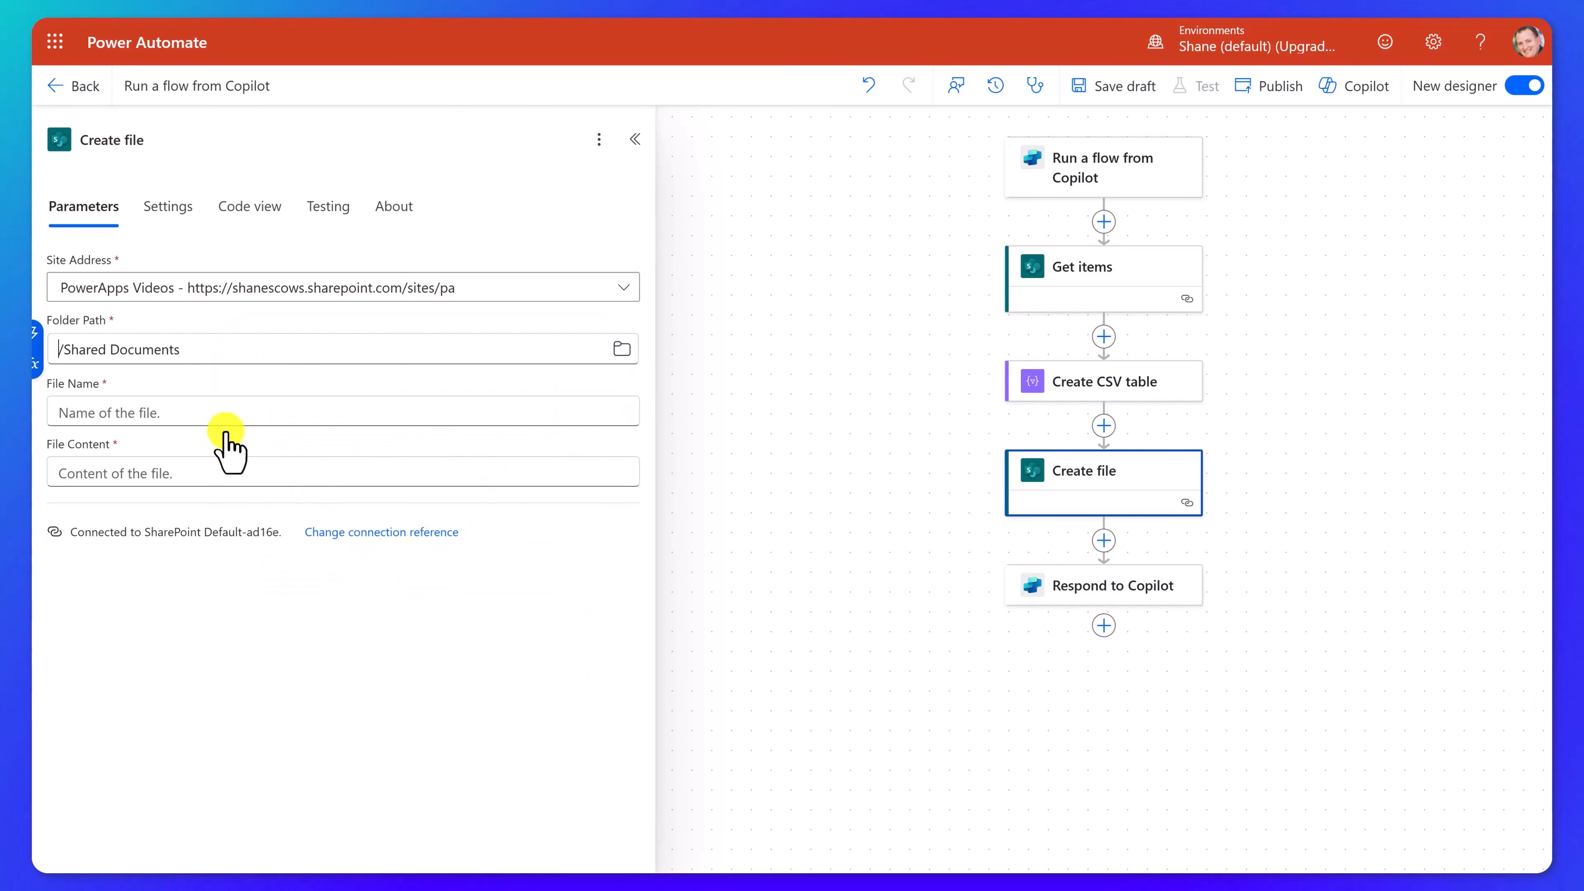
# Set the Create file file name to the trigger's Department value followed by .csv
pyautogui.click(231, 411)
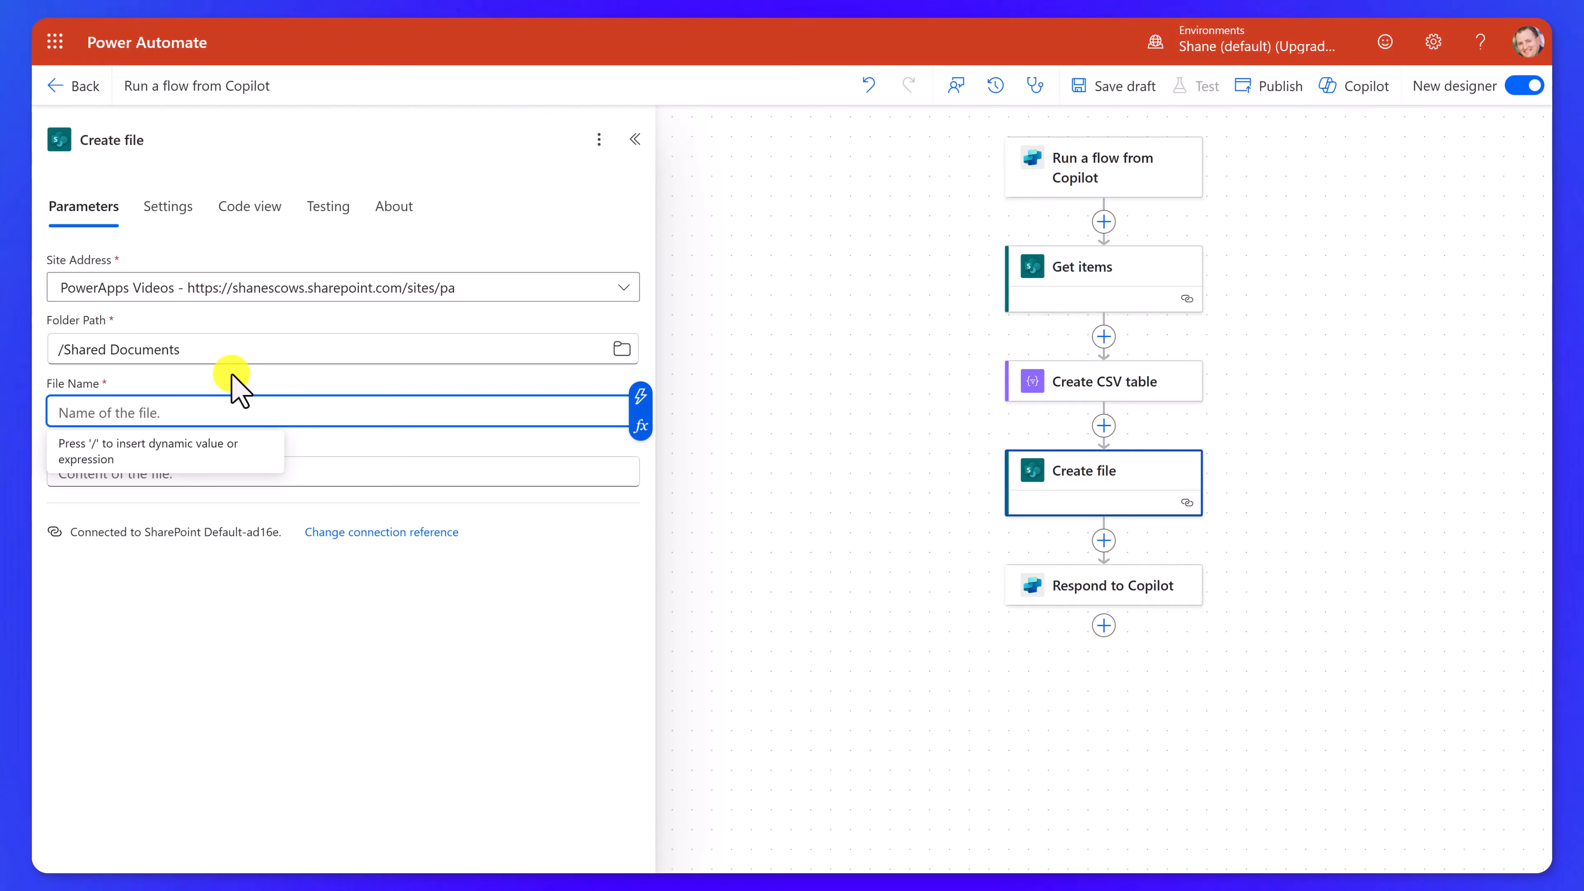
pyautogui.click(640, 397)
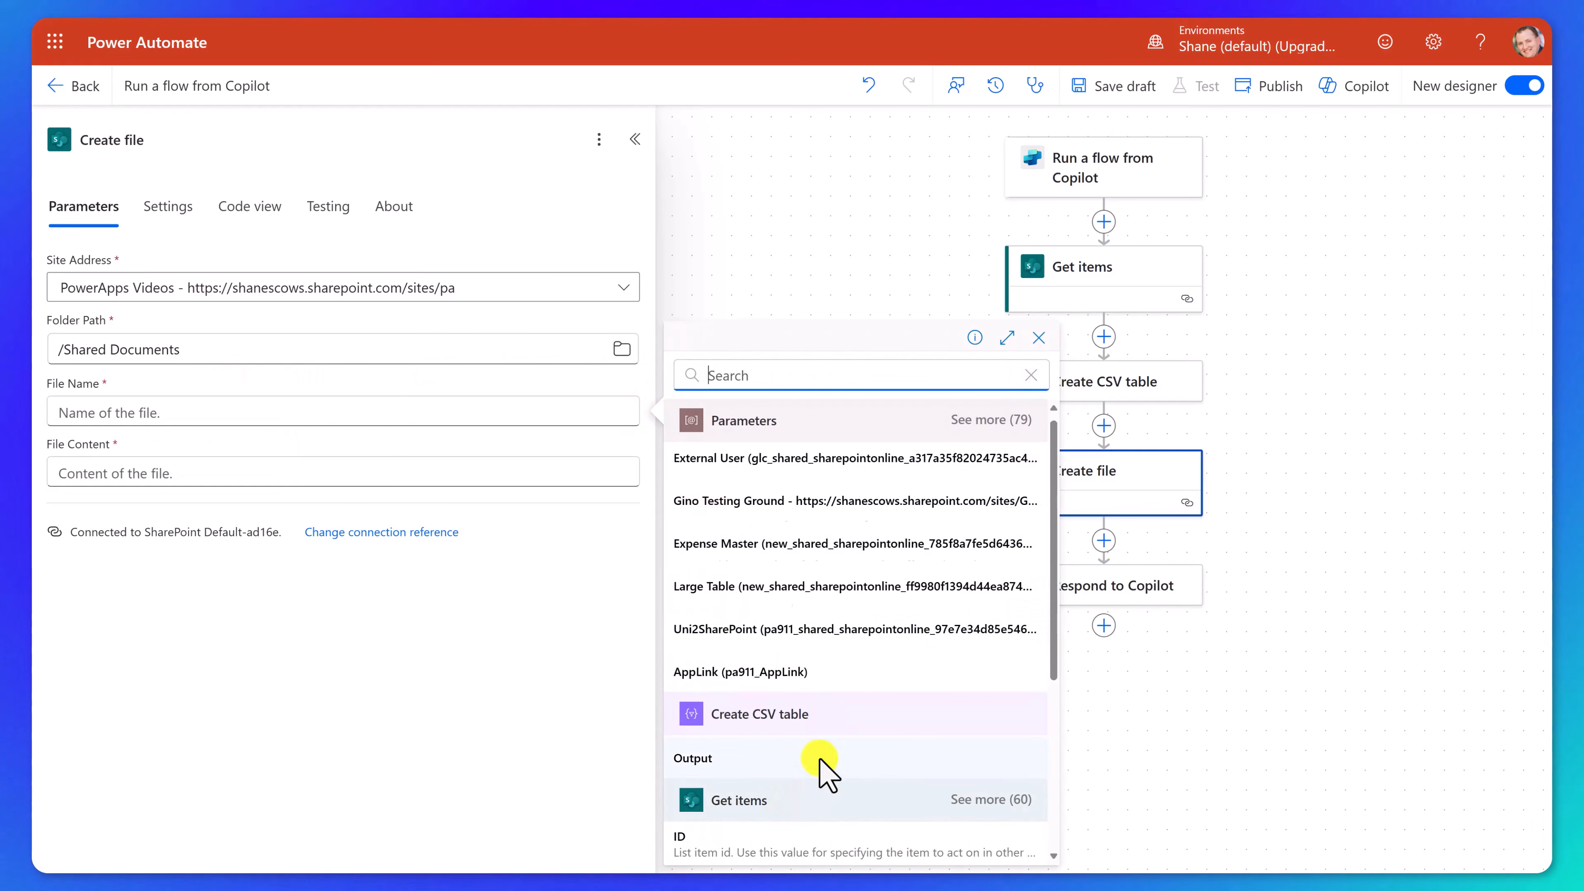
pyautogui.scroll(-5, 823, 748)
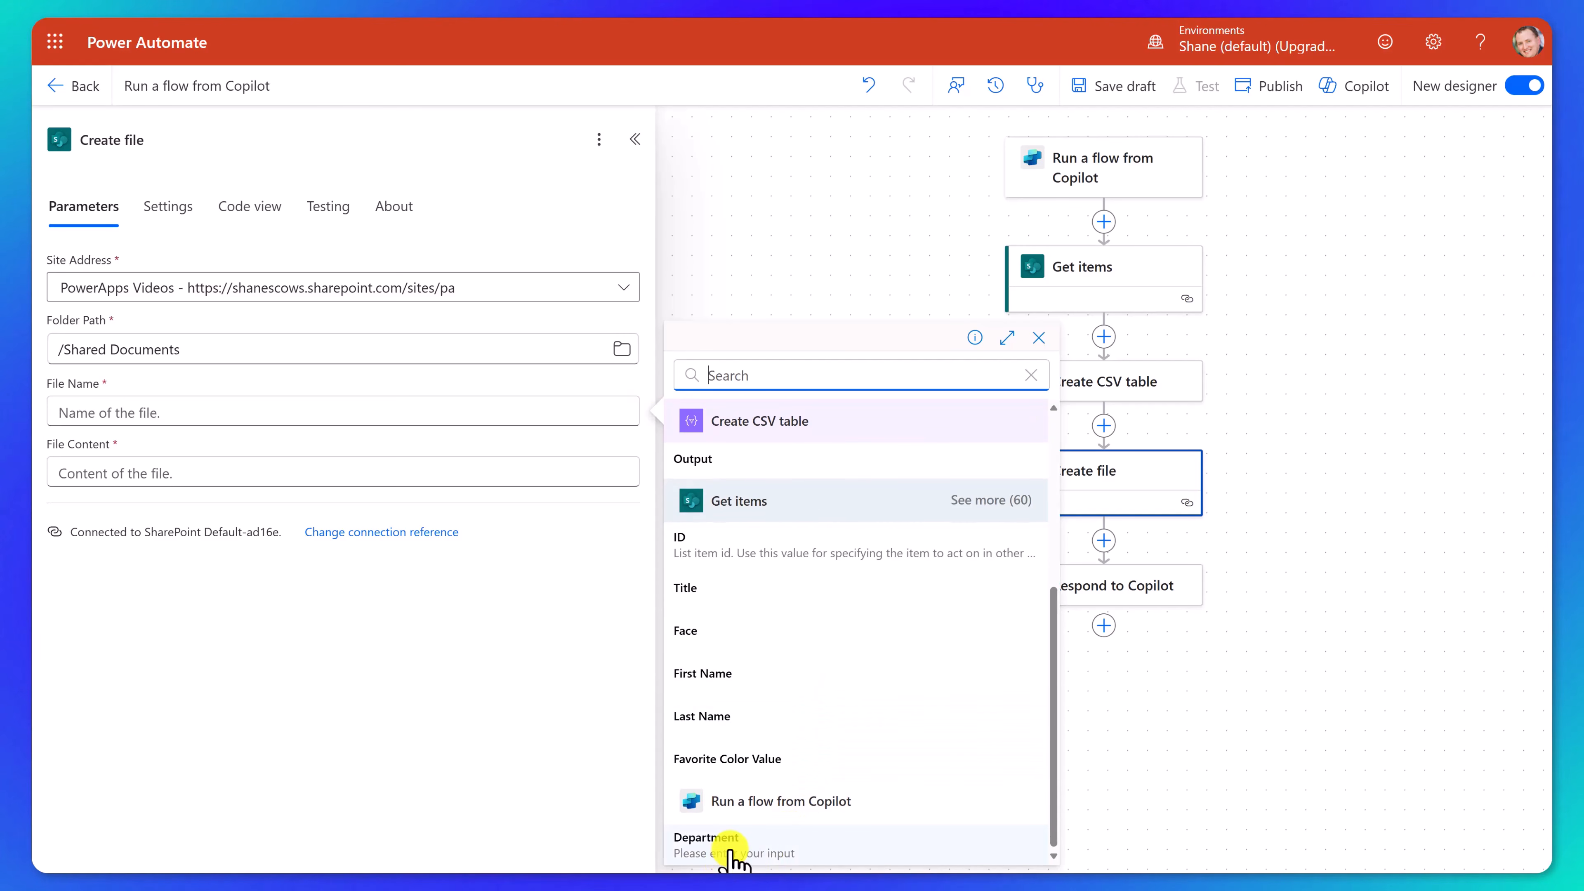
pyautogui.click(731, 848)
pyautogui.write('.csv')
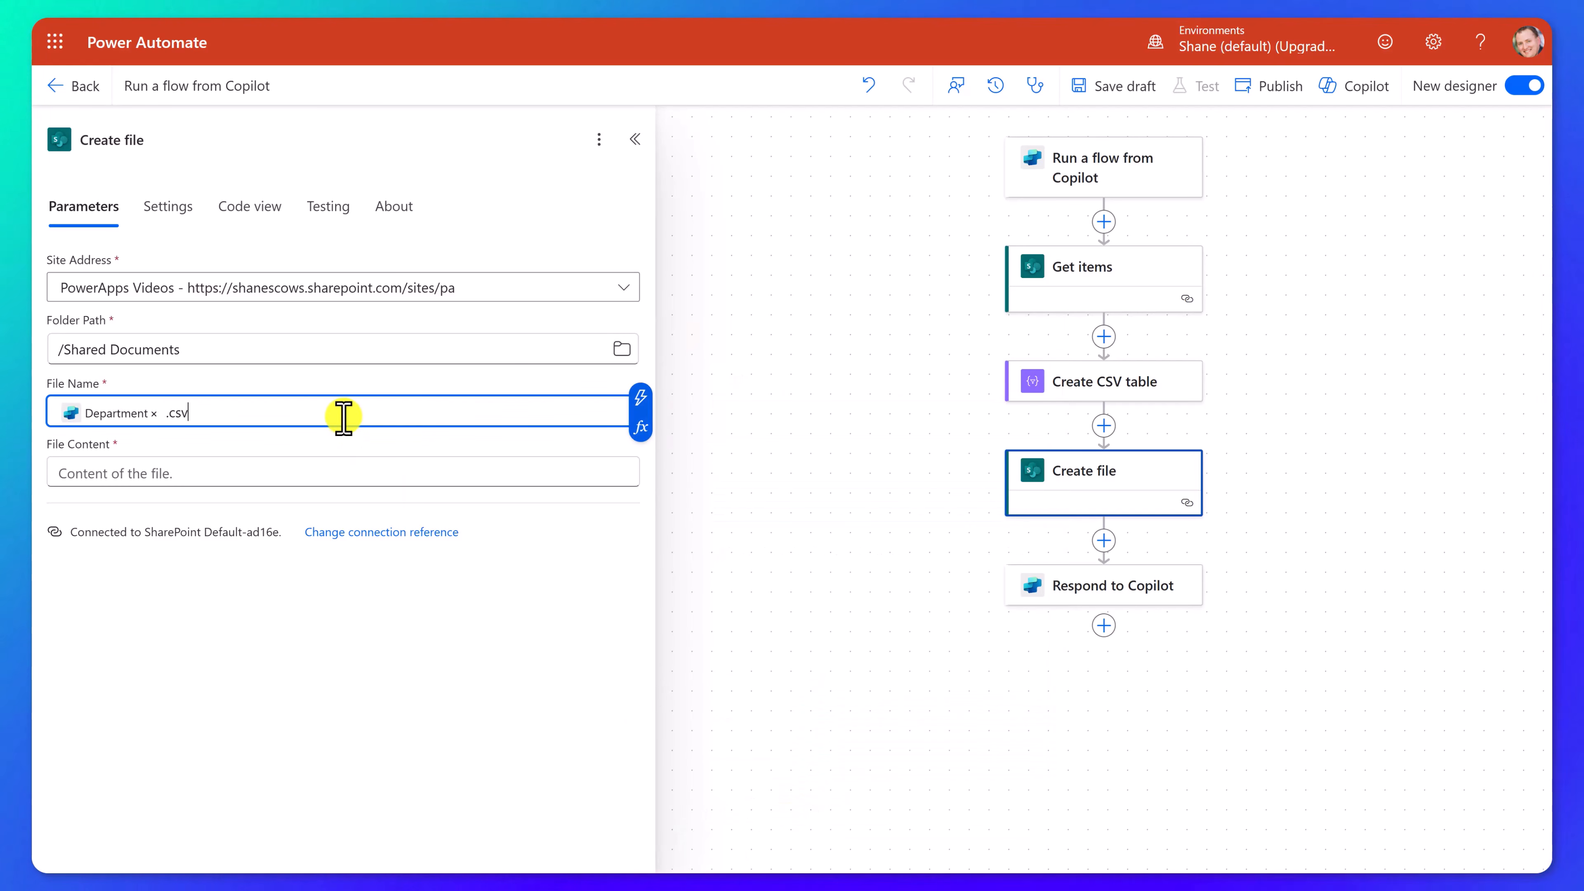
# Set the Create file action's file content to the Output of Create CSV table
pyautogui.click(246, 475)
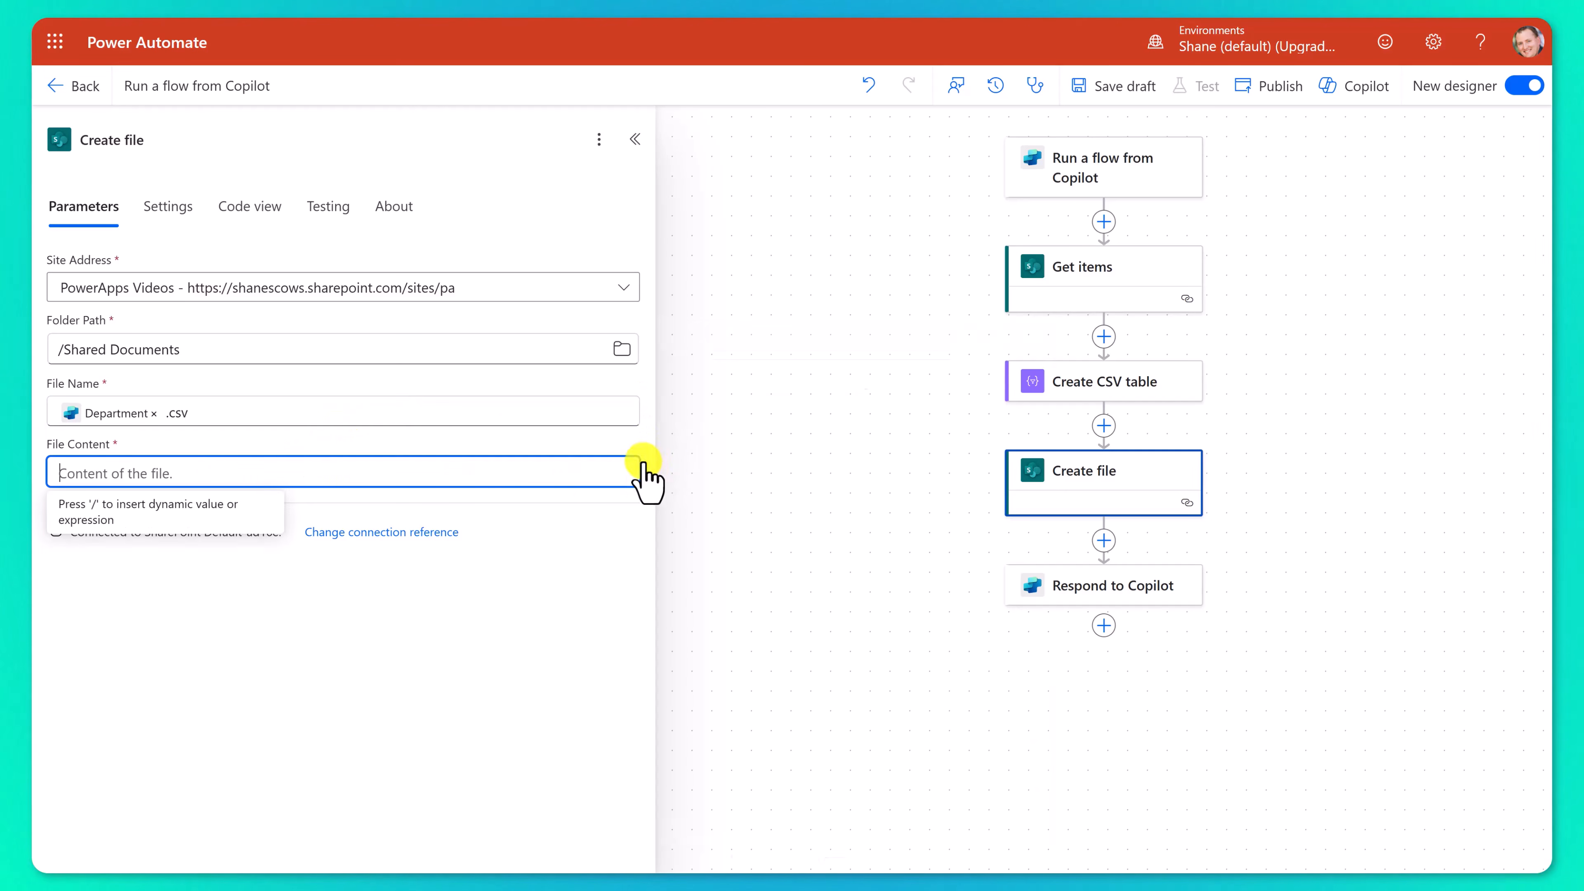
pyautogui.click(640, 459)
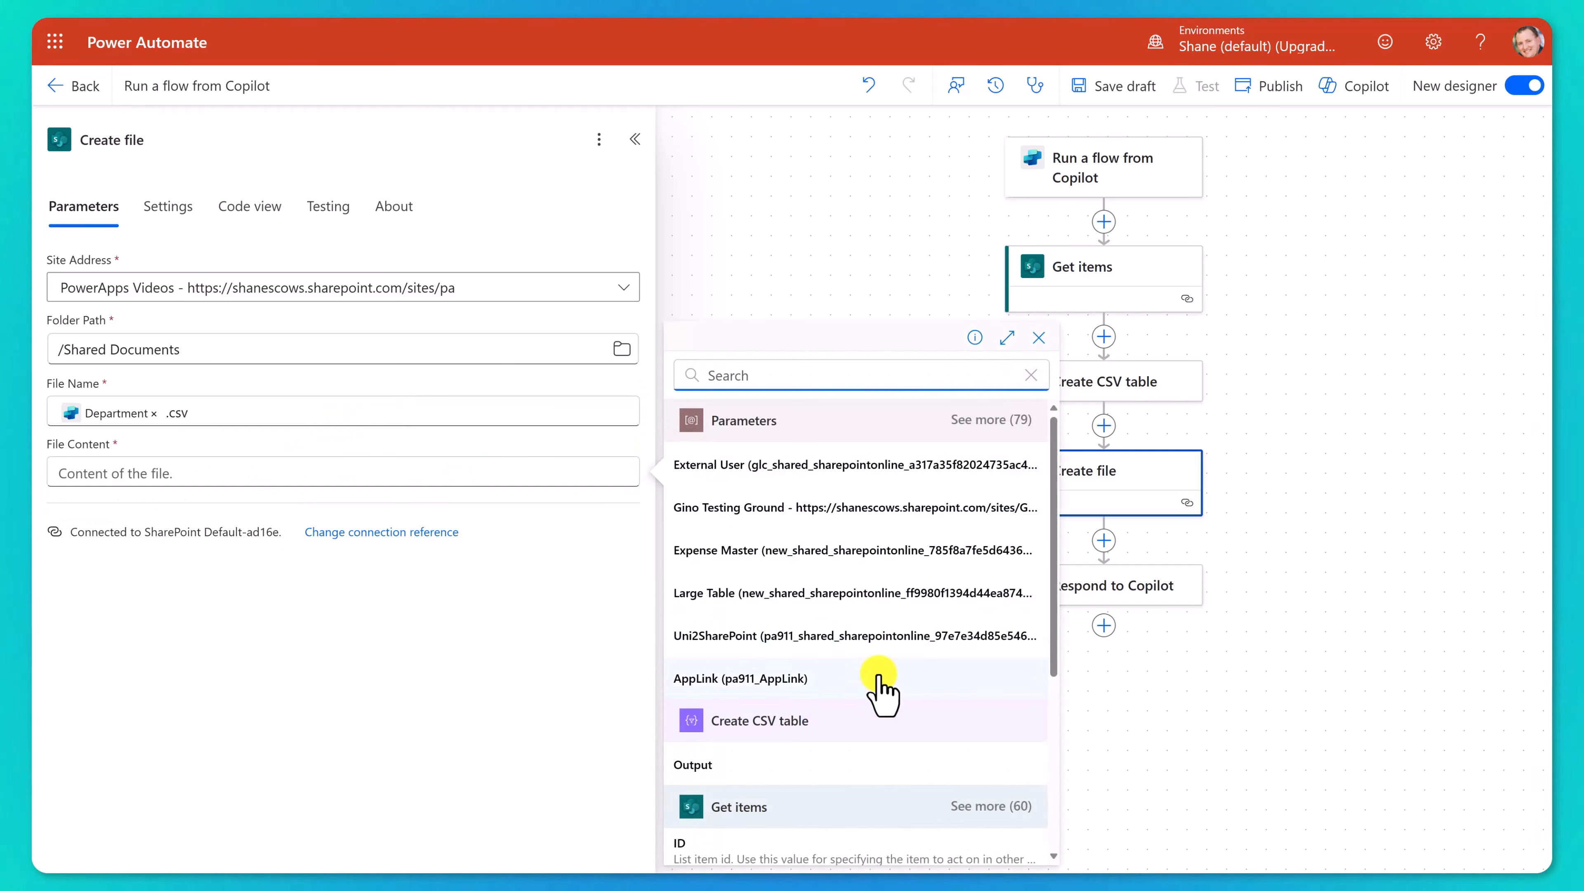
pyautogui.click(698, 765)
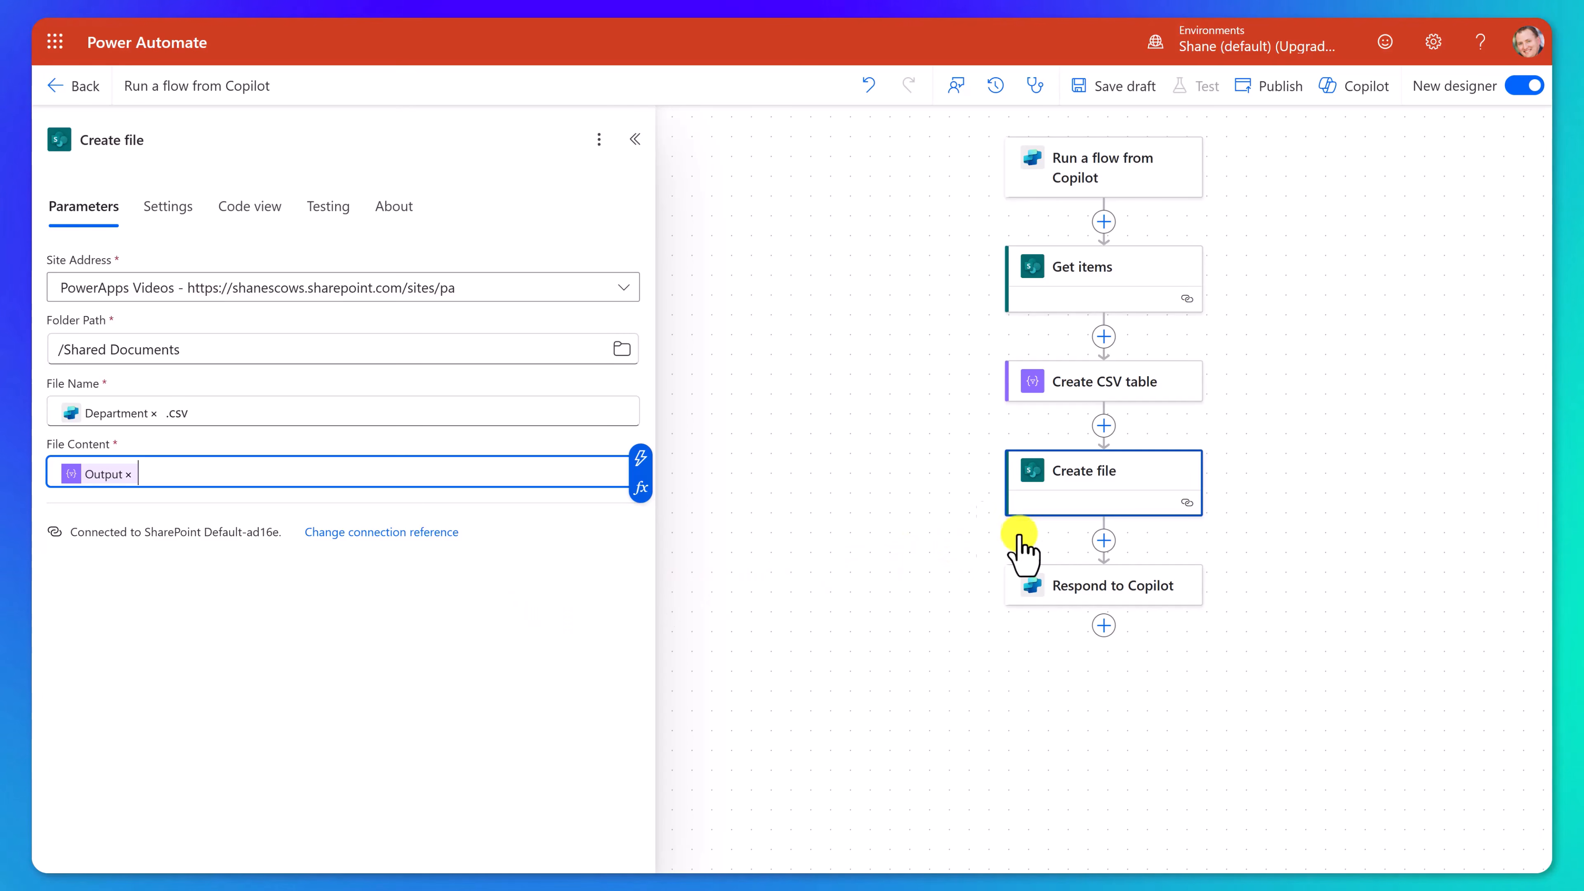
# Add a SharePoint Create sharing link for a file or folder action between Create file and Respond to Copilot
pyautogui.click(1104, 540)
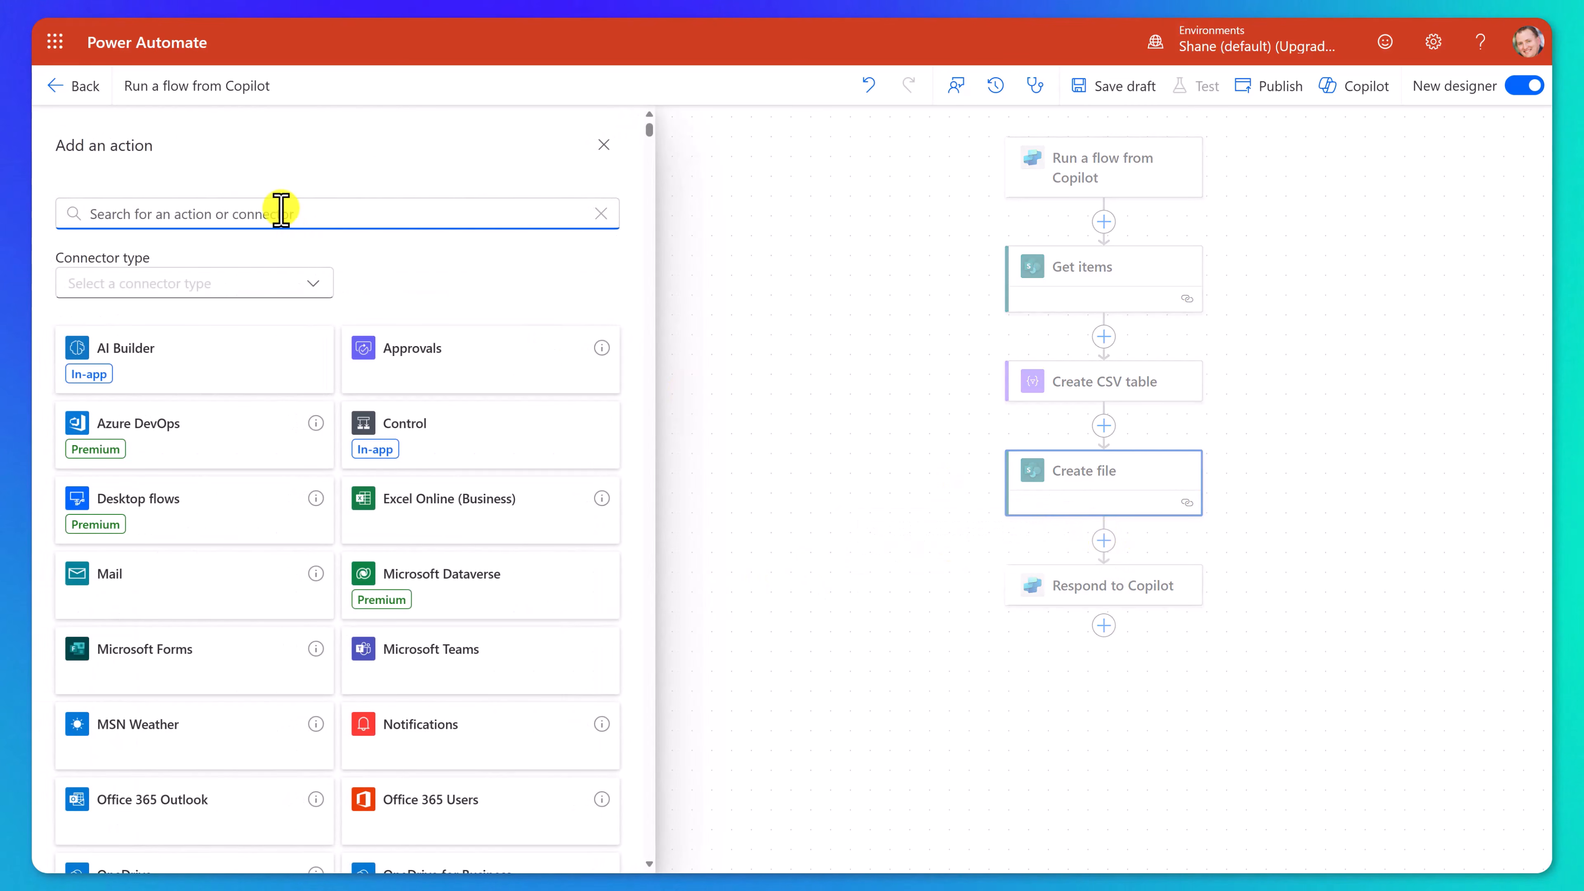
pyautogui.write('sharepoint')
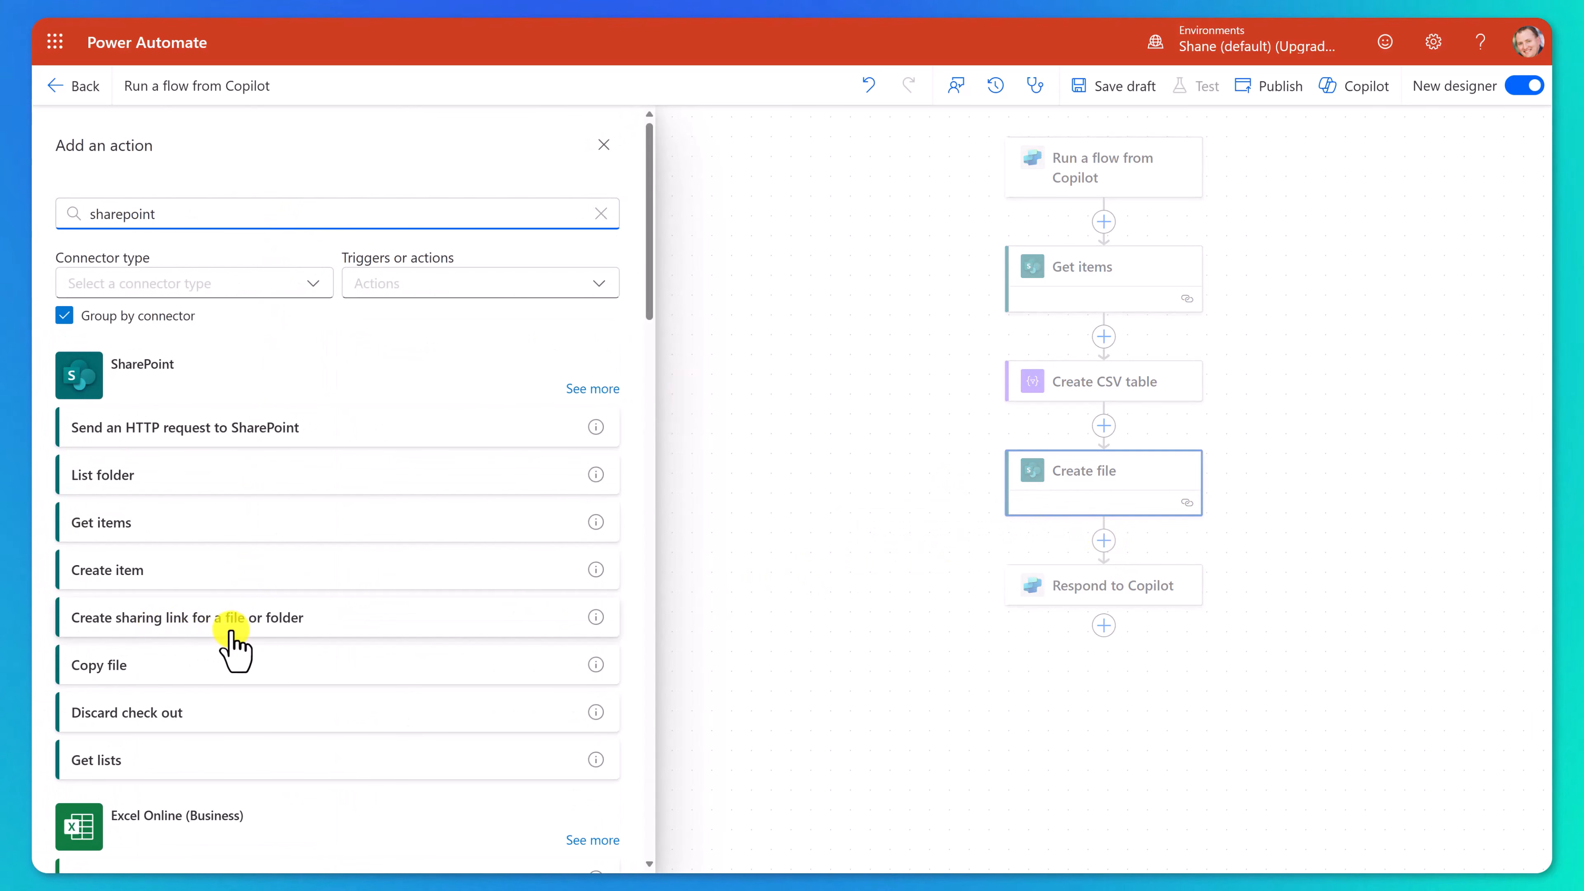
pyautogui.click(274, 619)
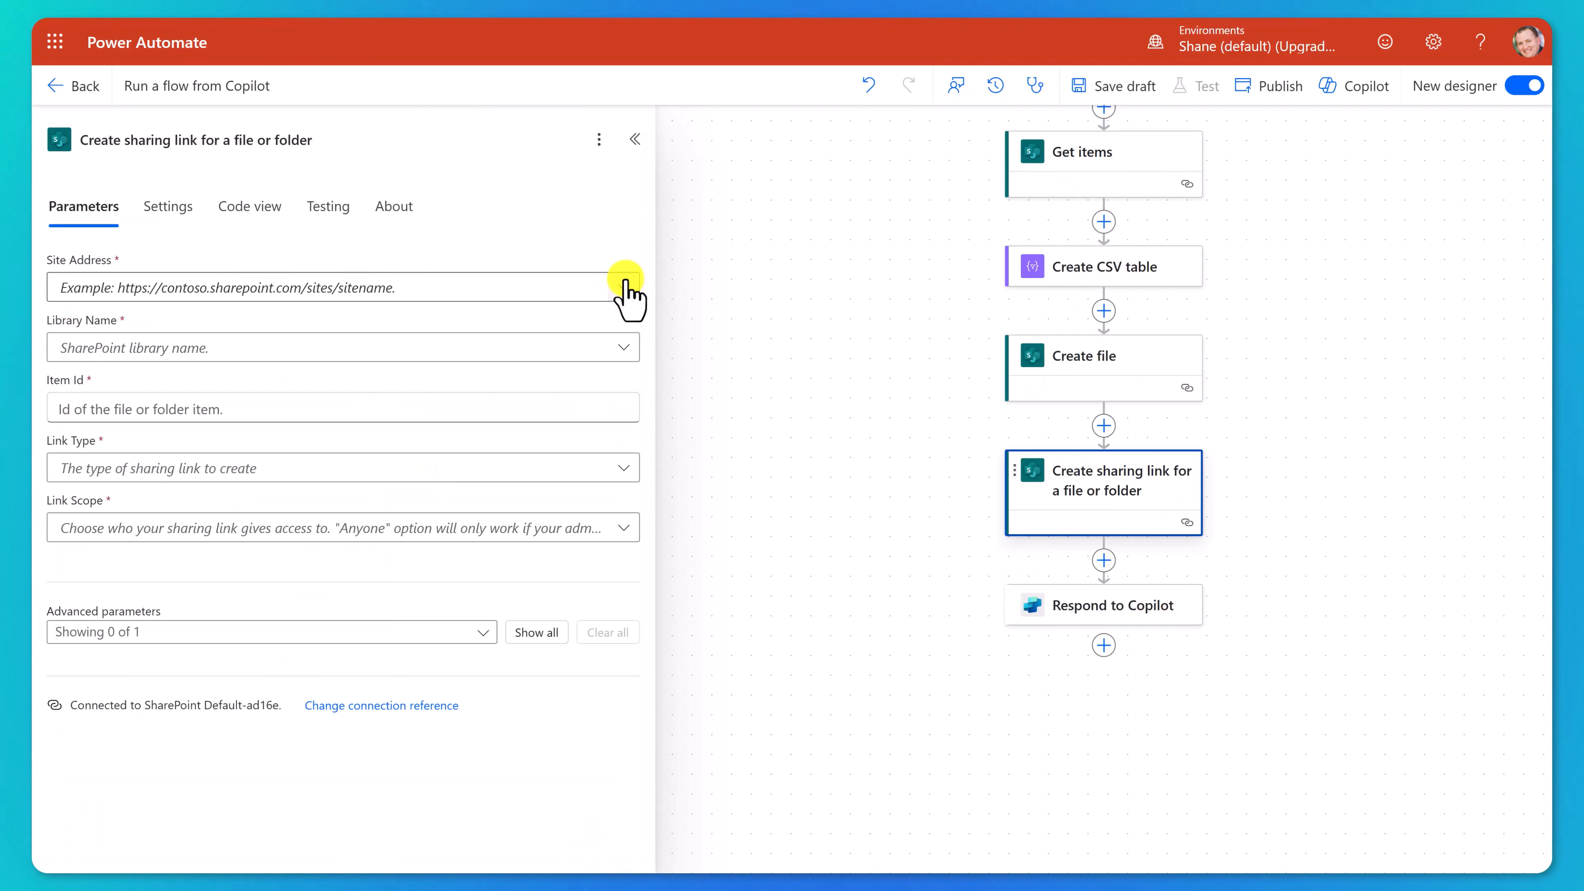
# Set the sharing link action's site address to the PowerApps Videos site and its library name to Documents
pyautogui.click(626, 284)
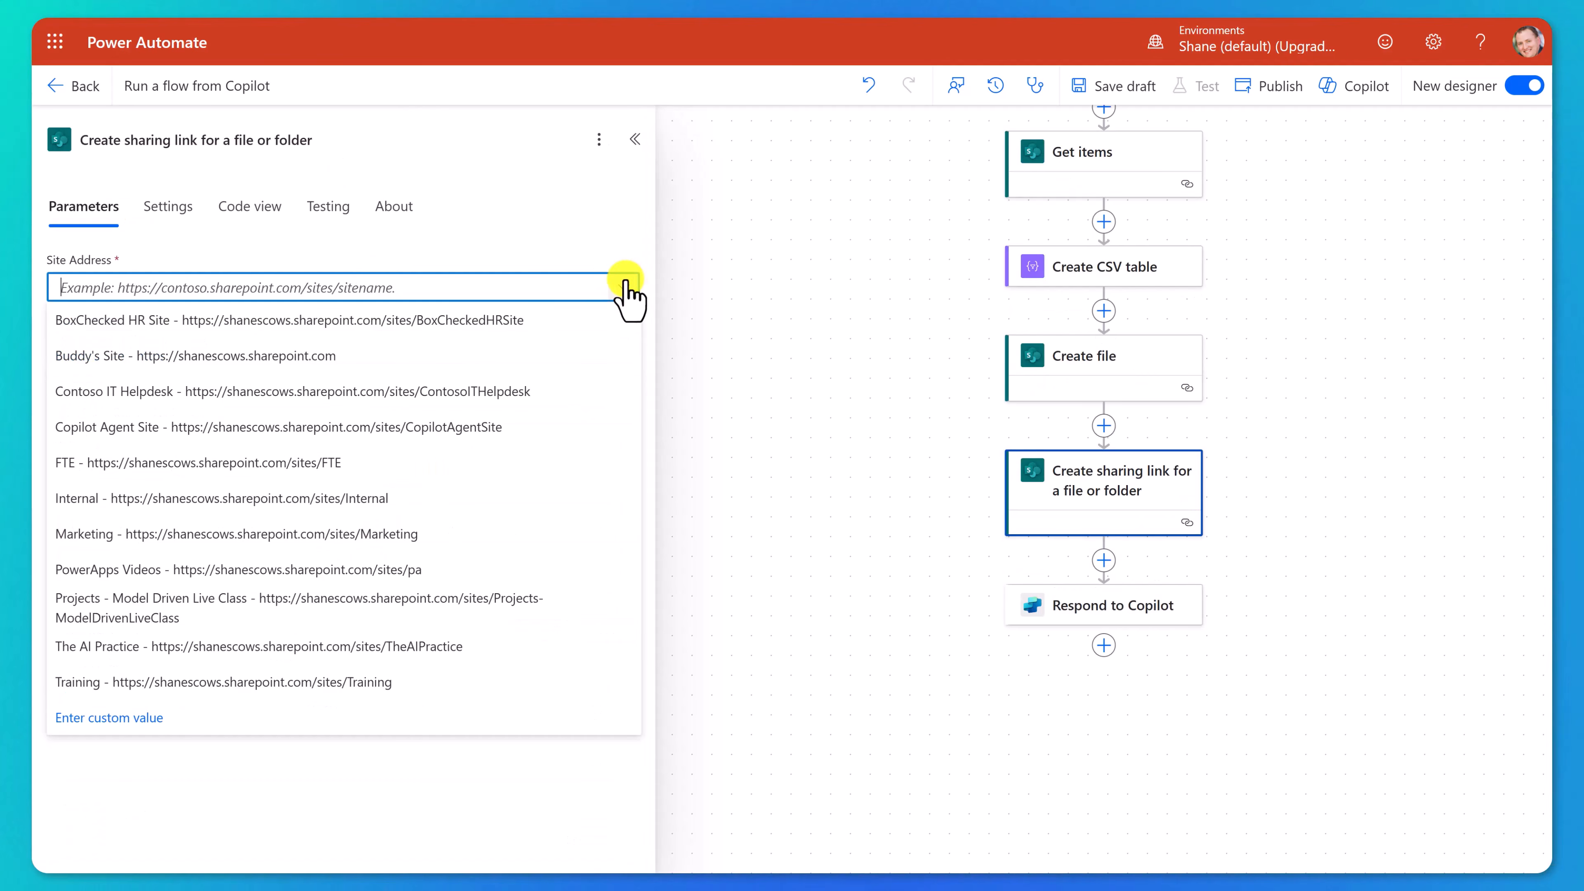
pyautogui.click(275, 569)
pyautogui.click(428, 347)
pyautogui.click(436, 379)
# Set the sharing link action's Item Id to the body/ItemId value from Create file
pyautogui.click(590, 400)
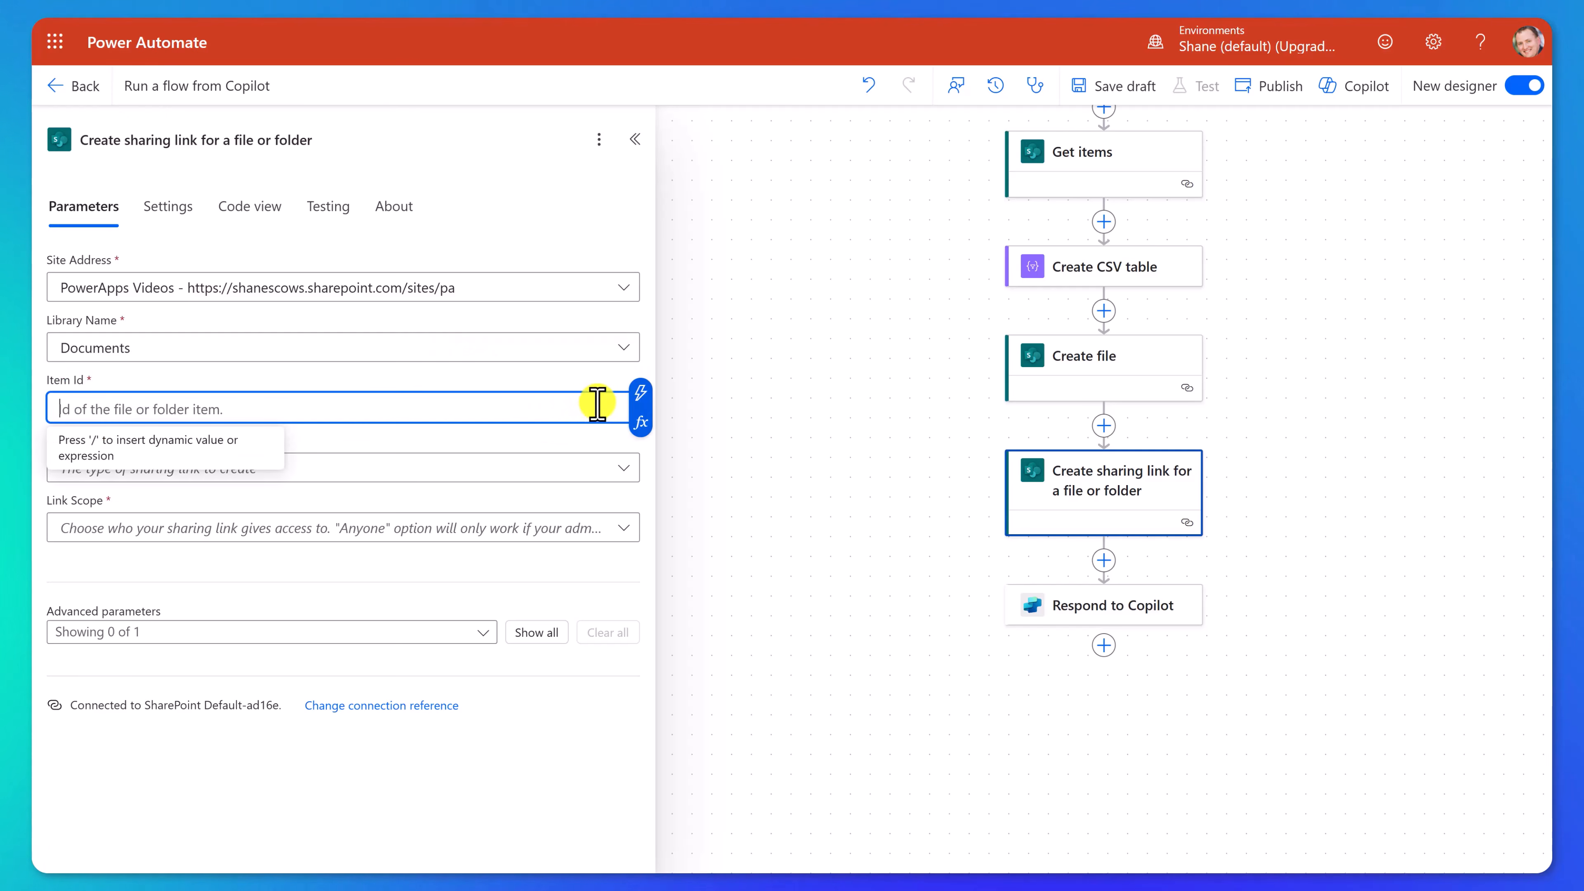
pyautogui.click(641, 395)
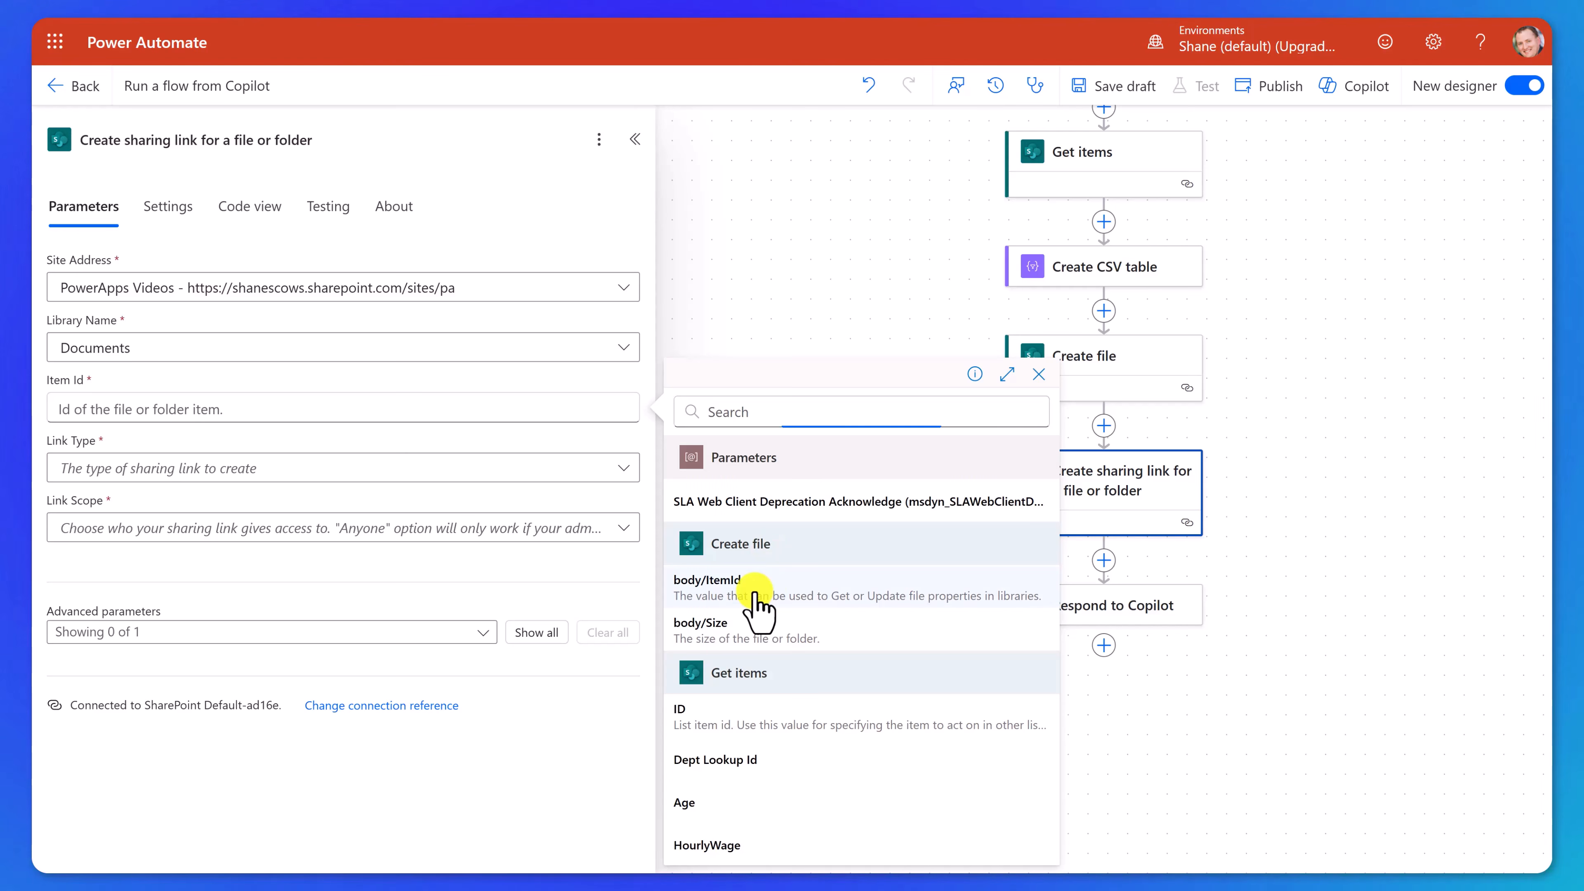
pyautogui.click(717, 587)
# Set the sharing link's type to View only and its scope to People in your organization
pyautogui.click(624, 469)
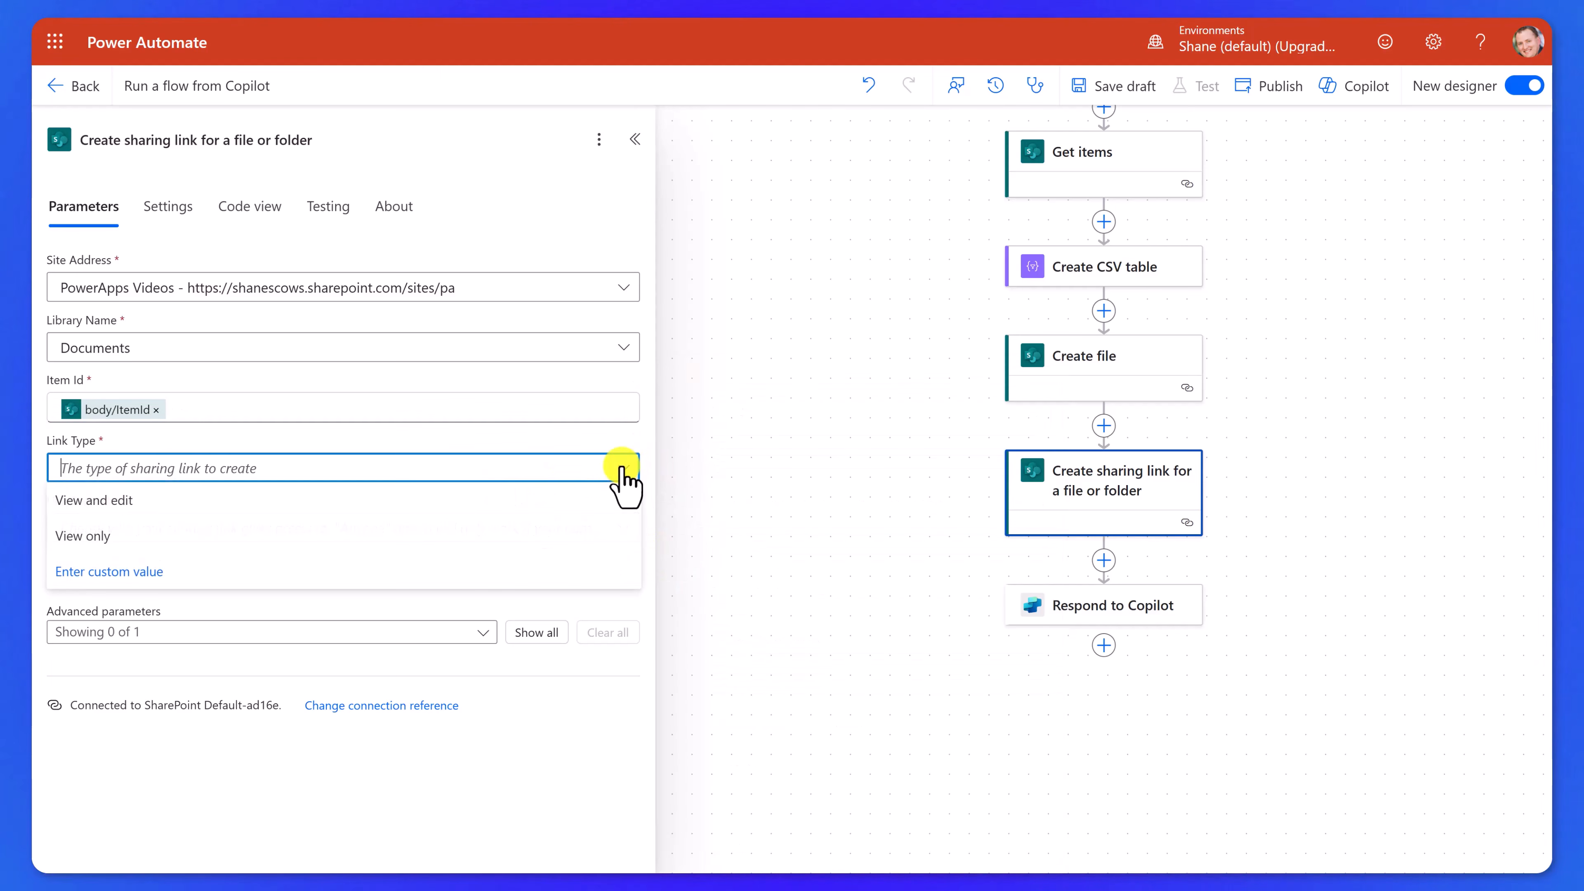
pyautogui.click(293, 536)
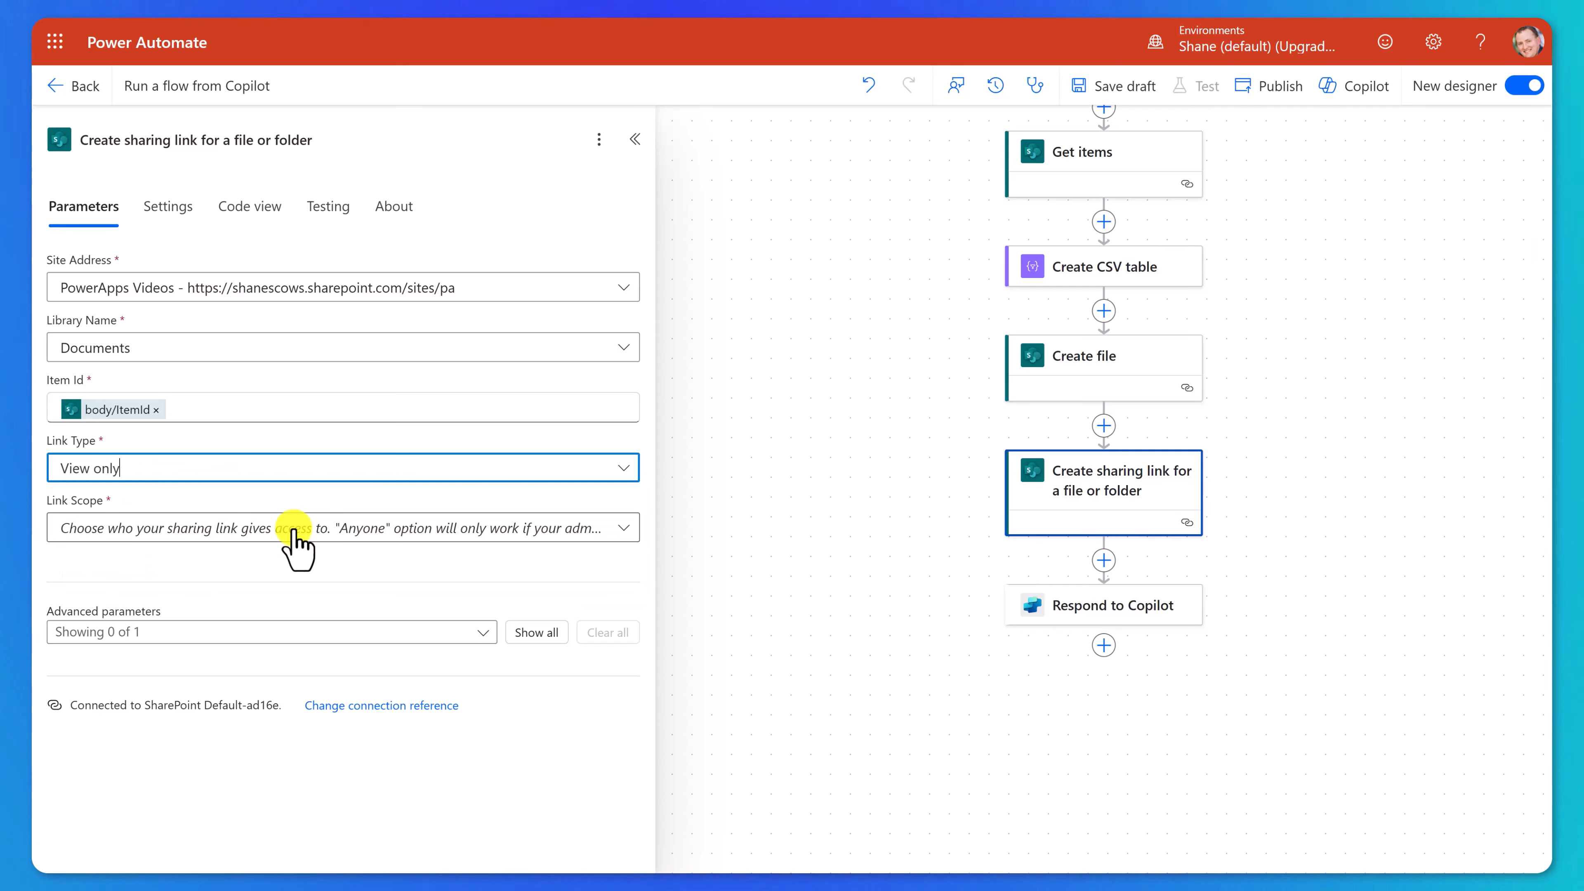
pyautogui.click(603, 530)
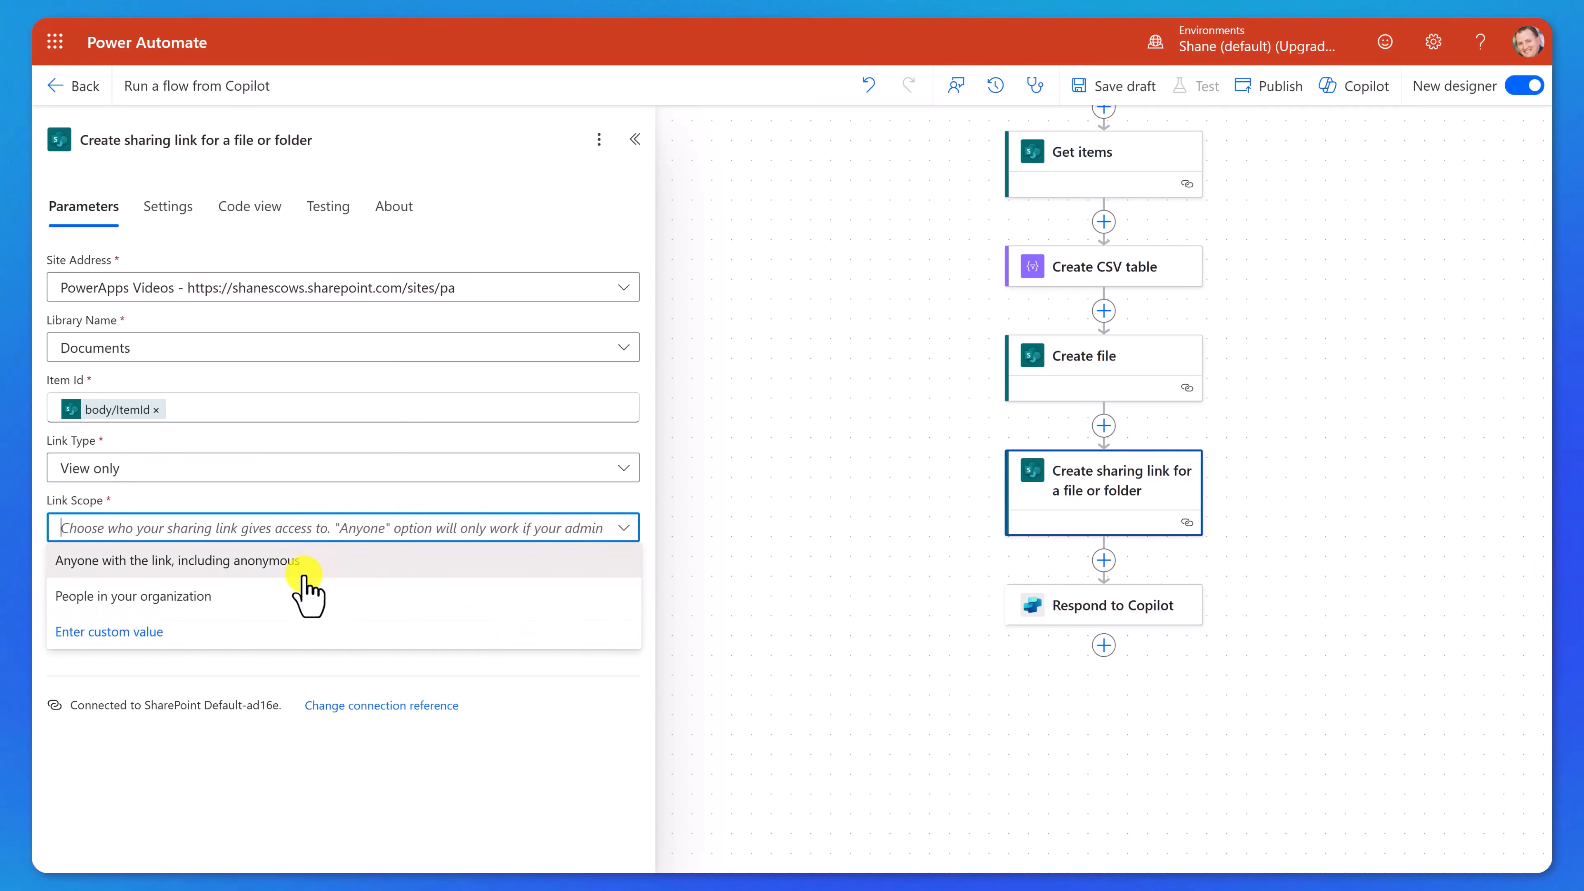
pyautogui.click(293, 598)
pyautogui.click(340, 563)
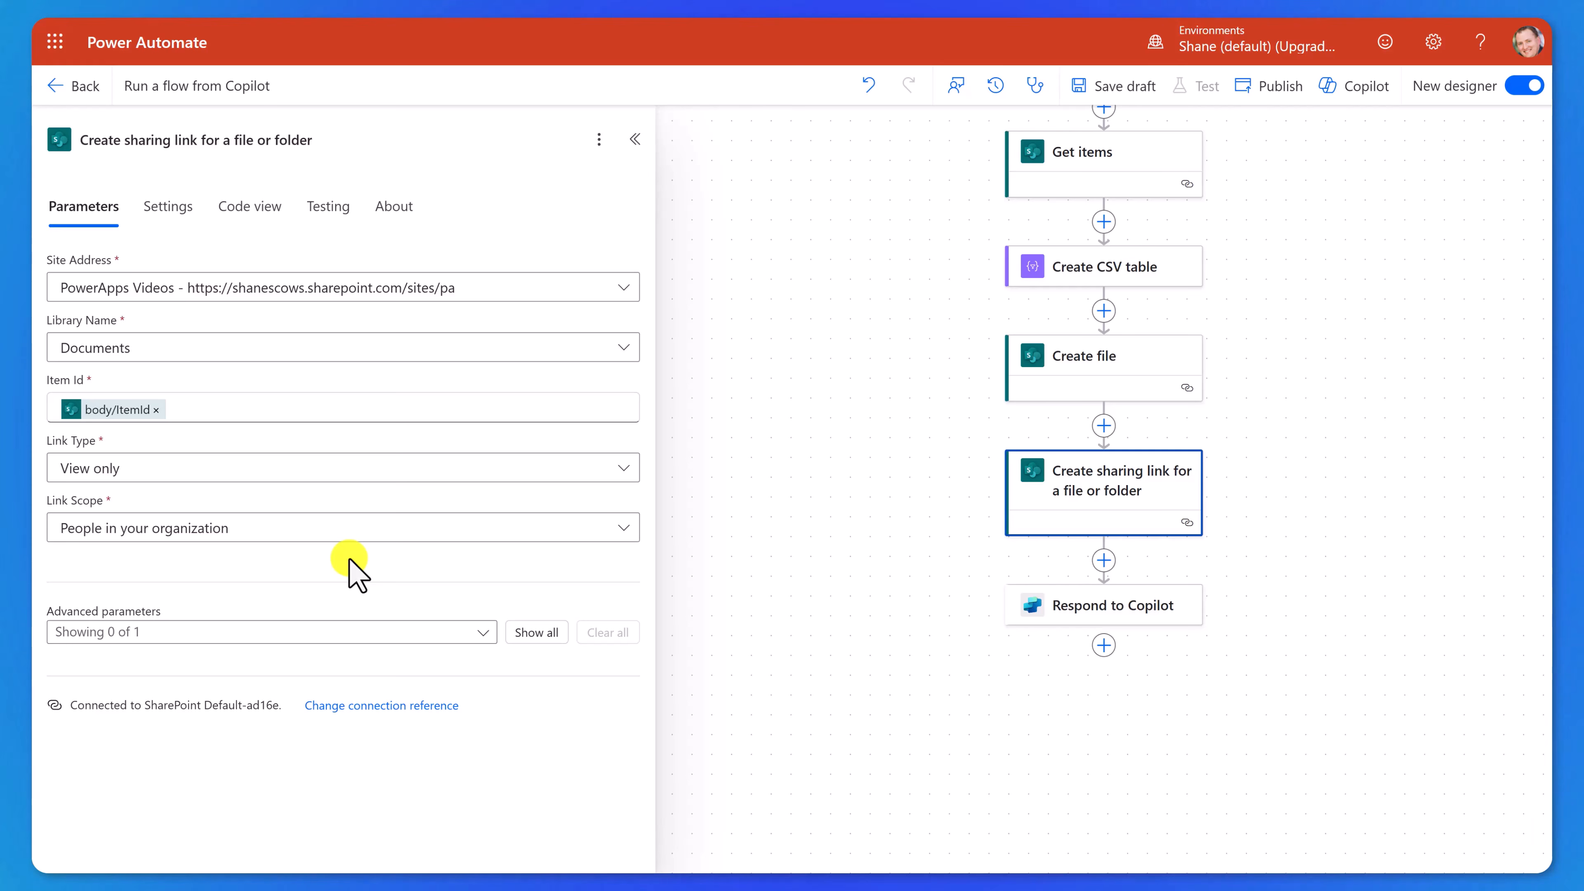
# Add a text output FileLink to Respond to Copilot with the Sharing Link value and description "A sharing link to the CSV file that was just created."
pyautogui.click(1097, 610)
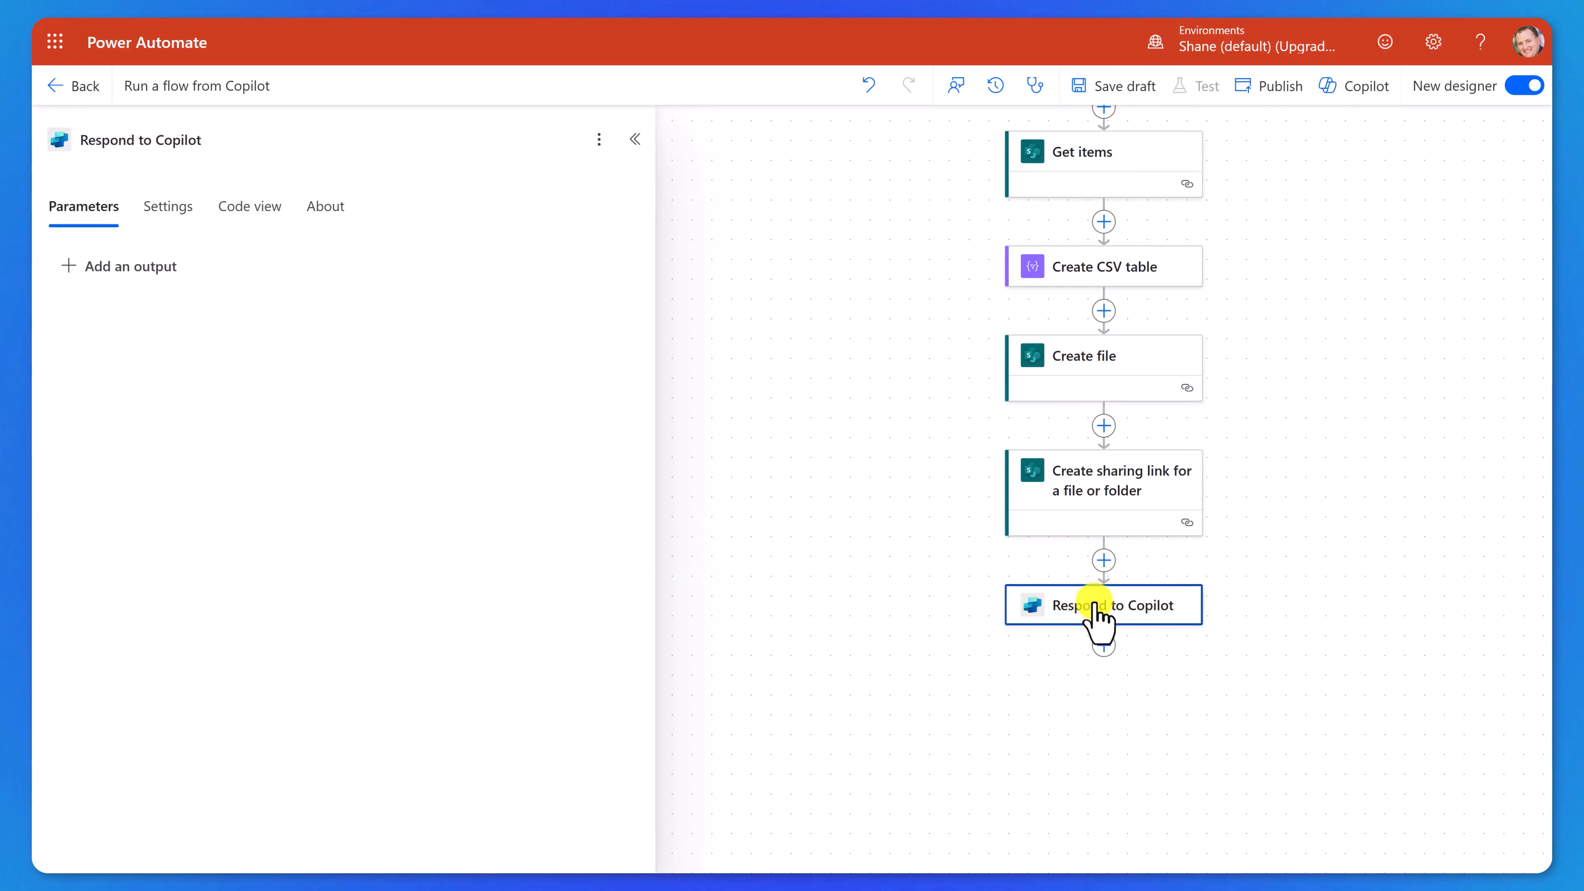
pyautogui.click(107, 275)
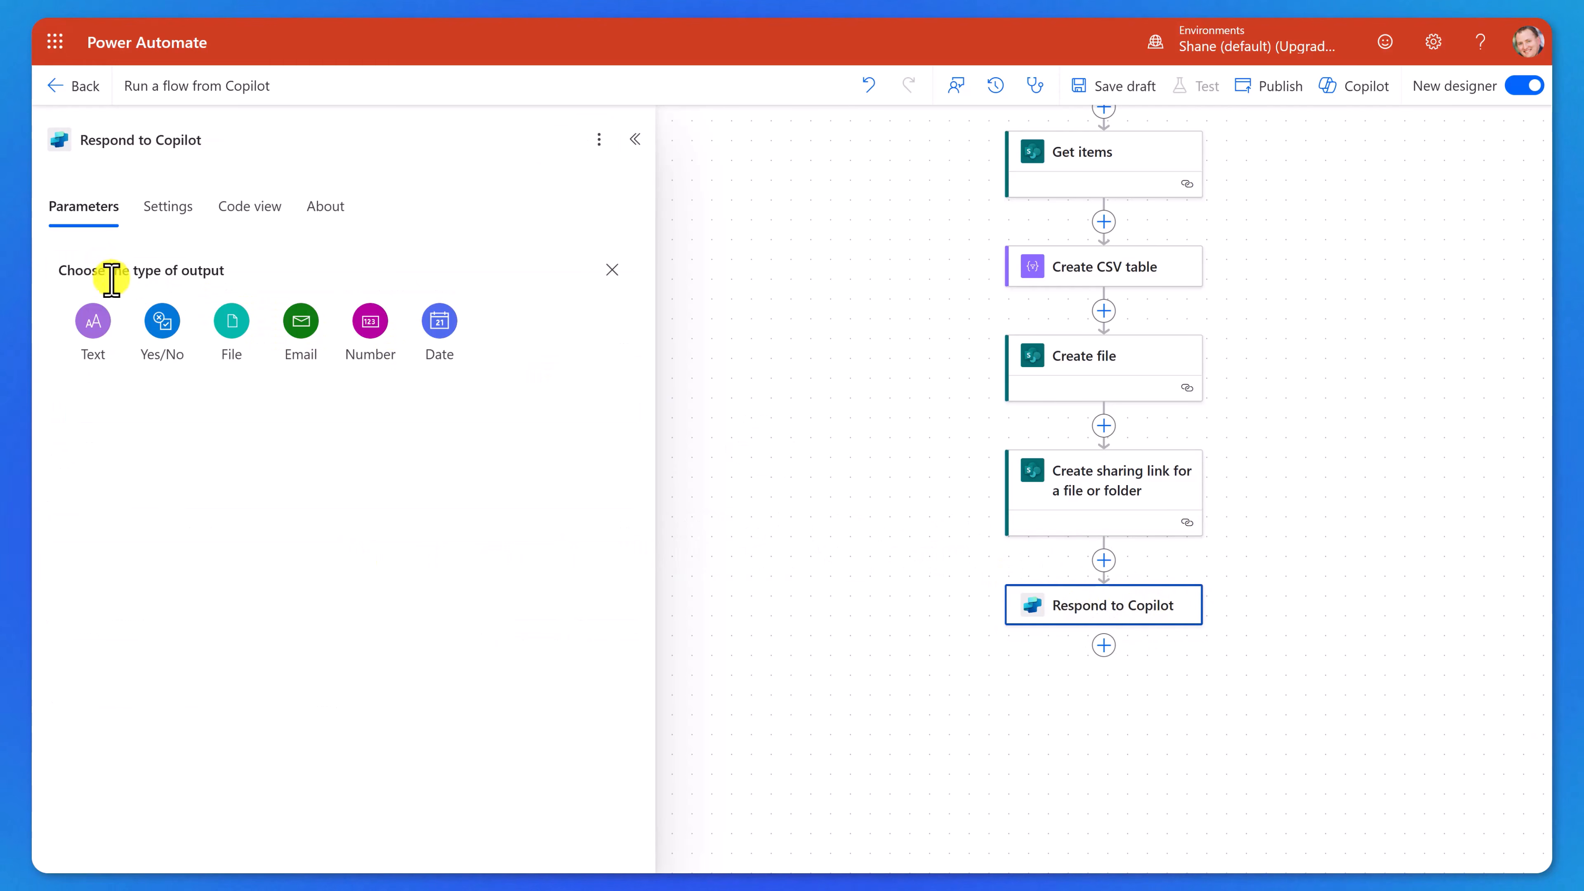
pyautogui.click(94, 331)
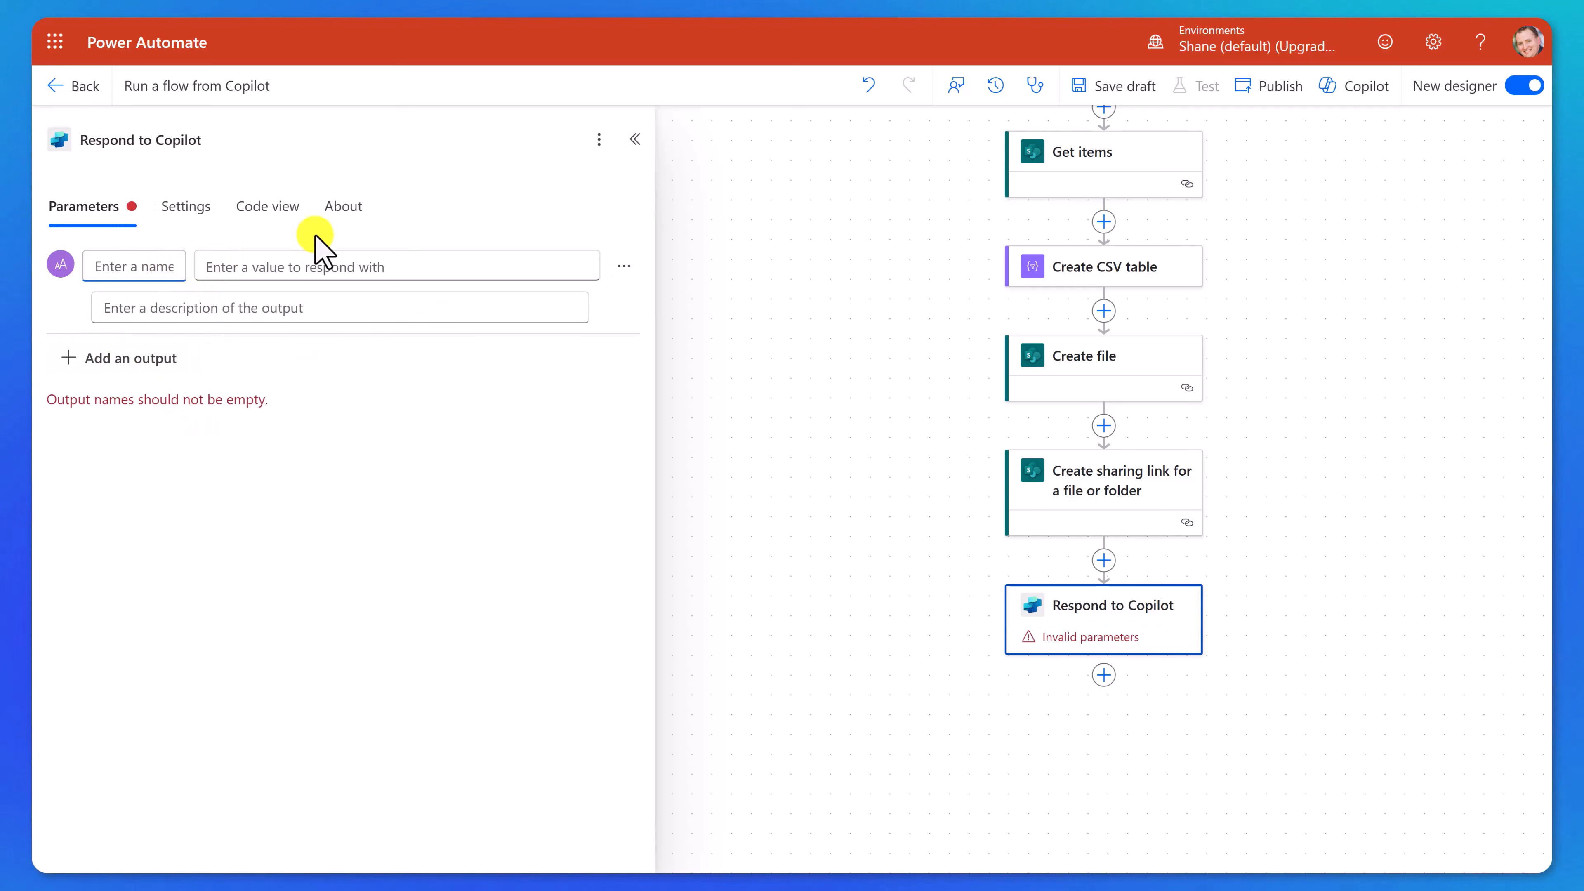
pyautogui.click(347, 270)
pyautogui.click(601, 256)
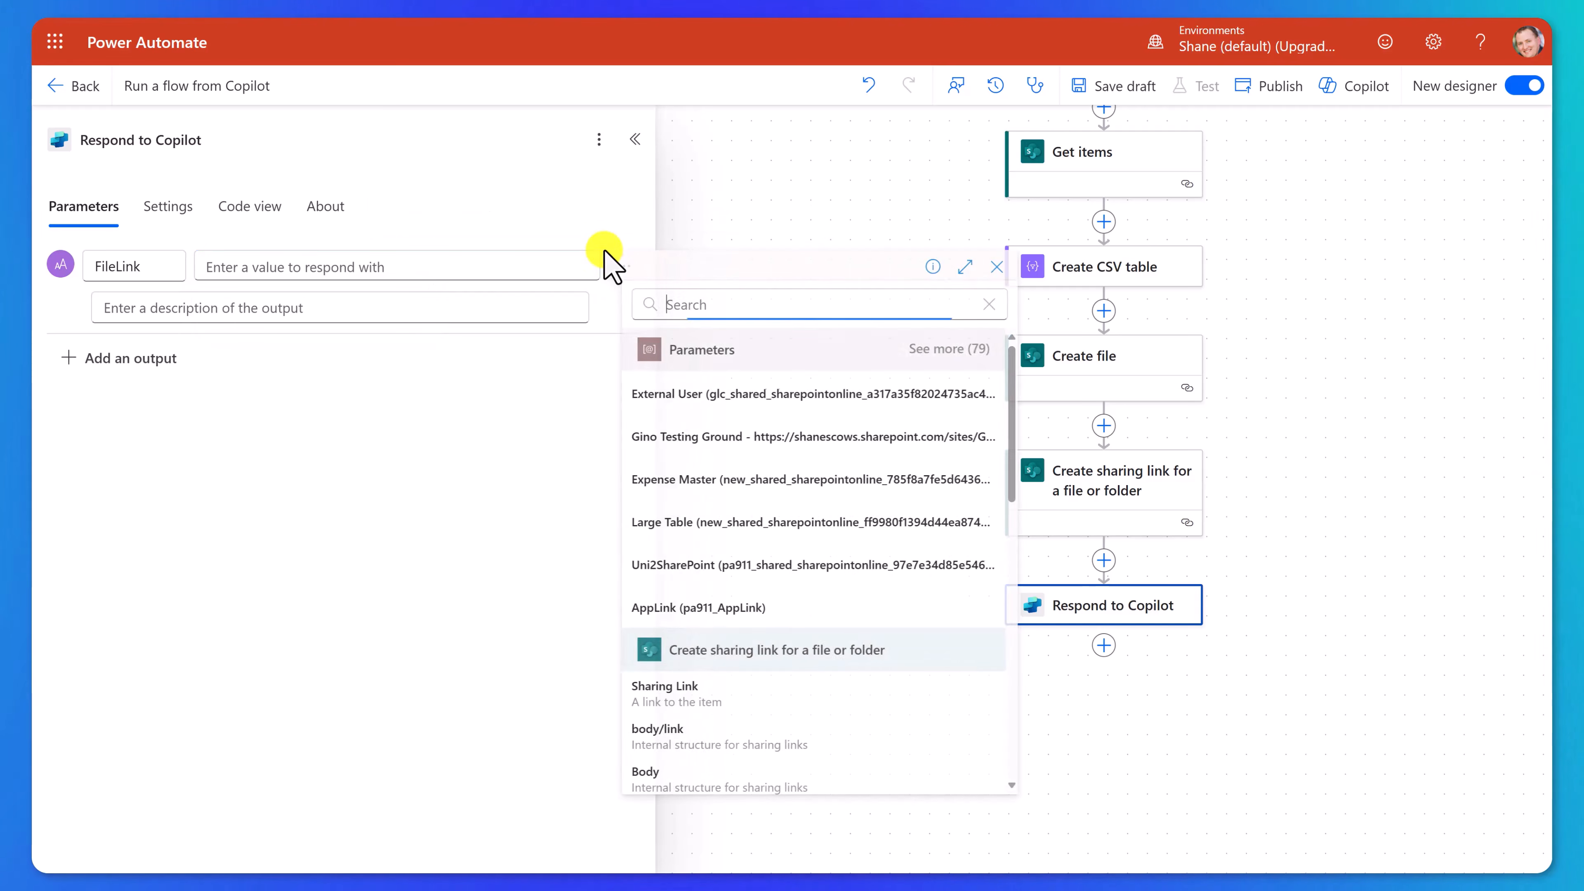
pyautogui.scroll(-1, 811, 654)
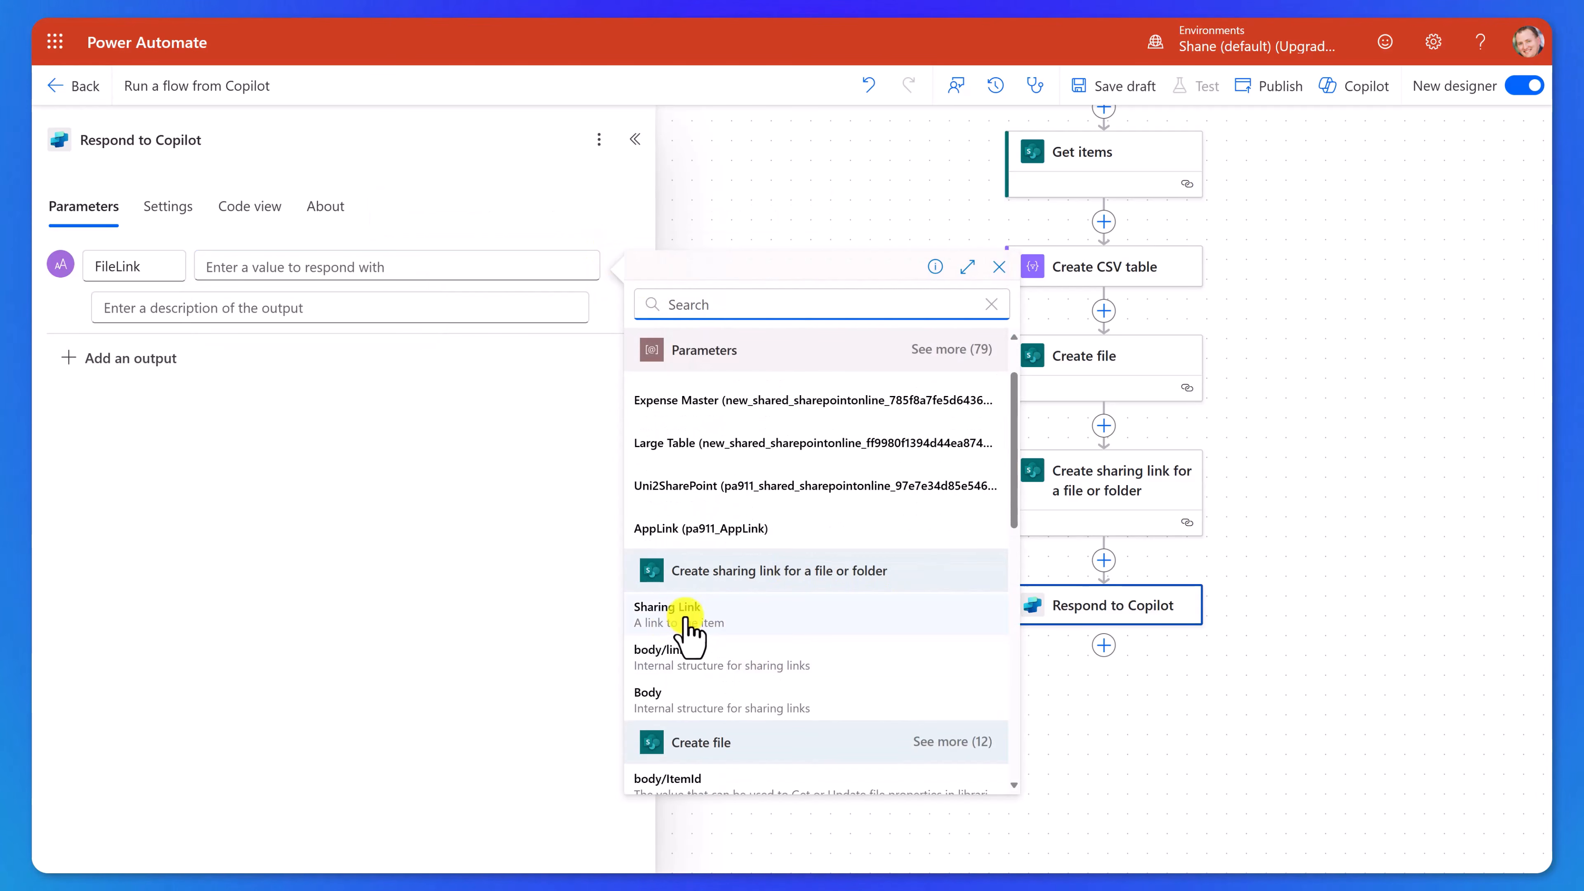
pyautogui.click(724, 612)
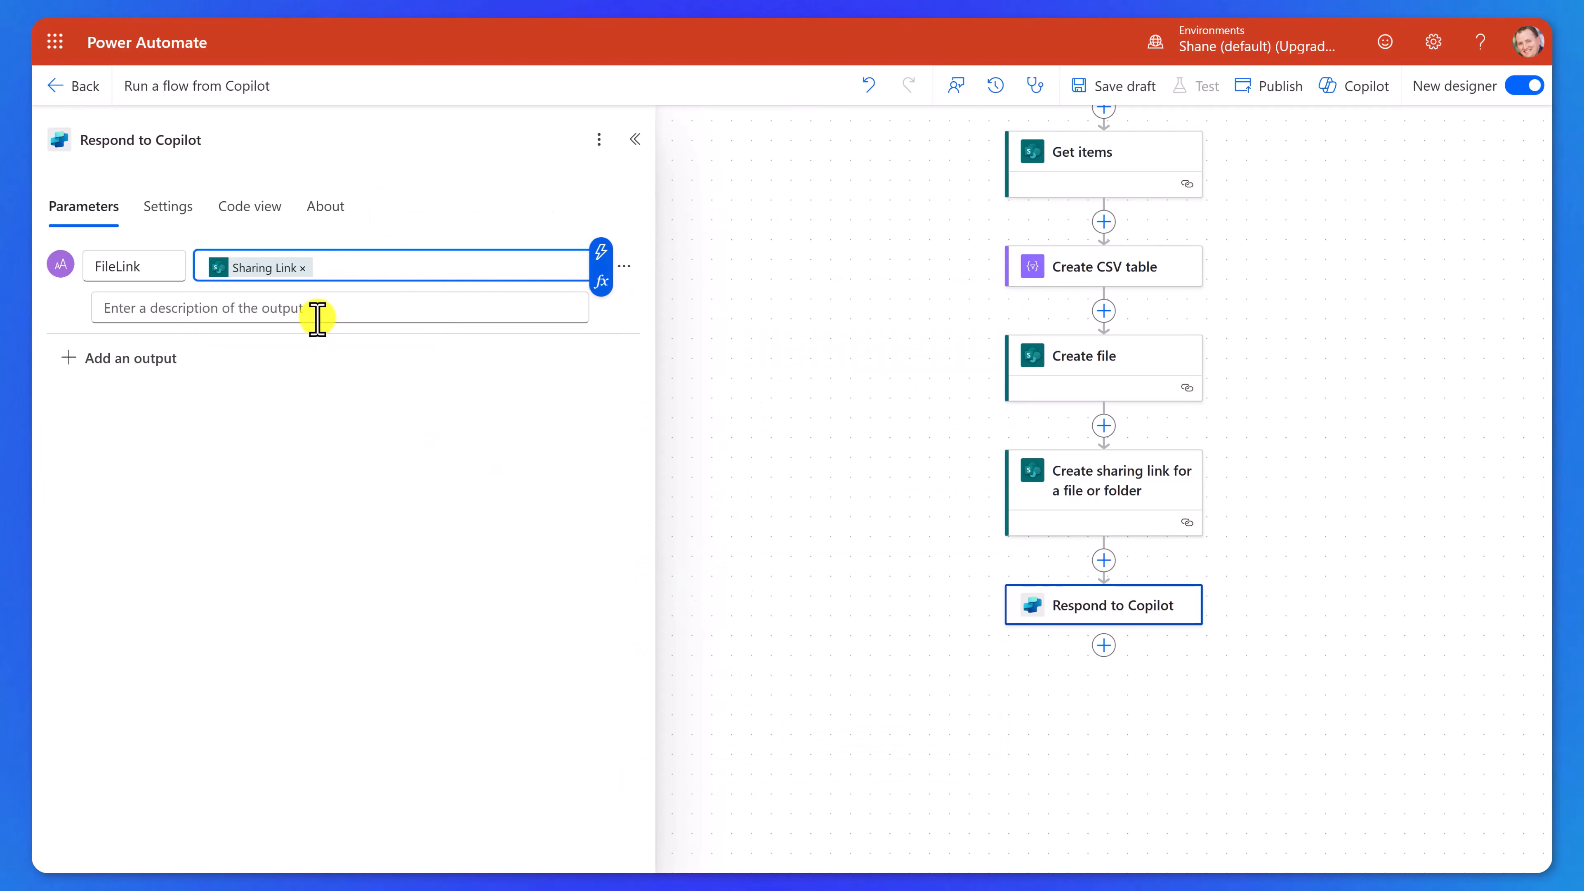
pyautogui.click(344, 306)
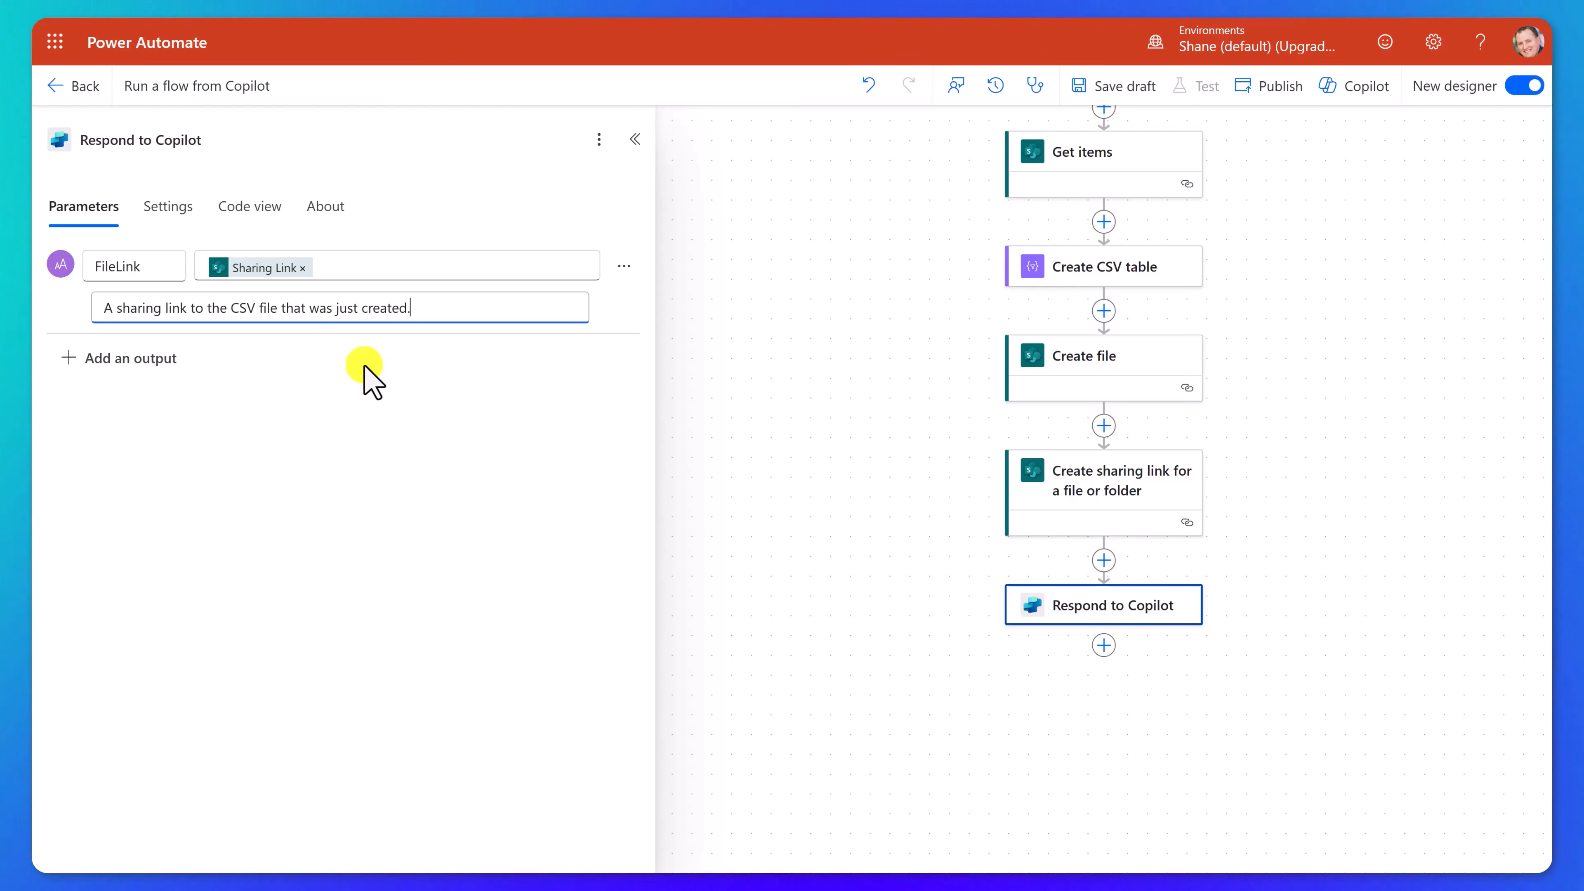
# Rename the flow as "Create and Share a CSV" and publish it
pyautogui.click(197, 86)
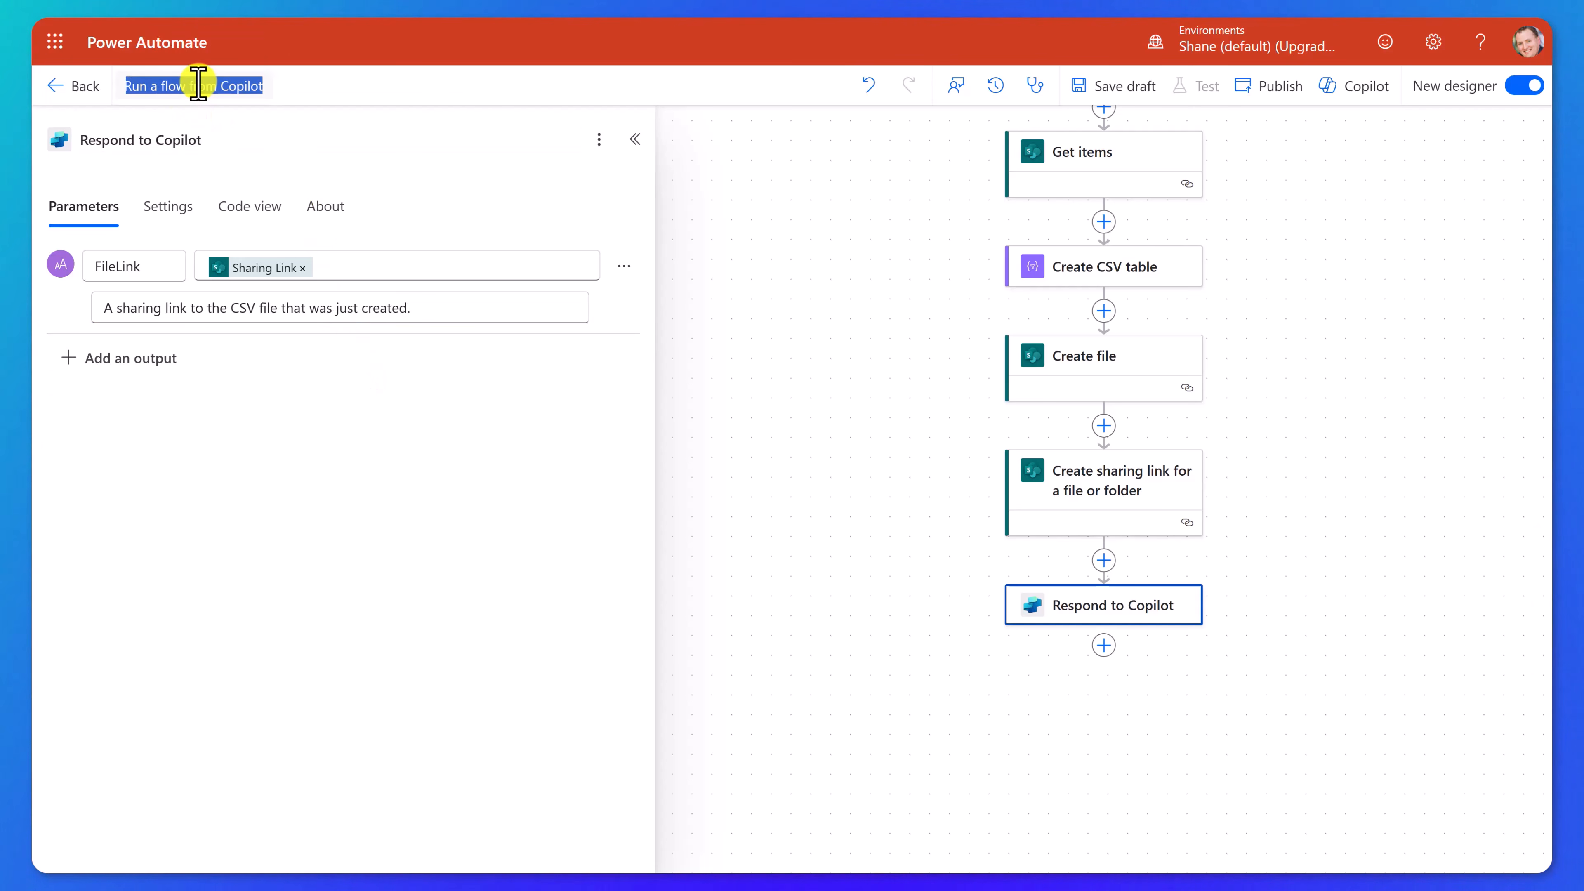
pyautogui.write('Create and Share a CSV')
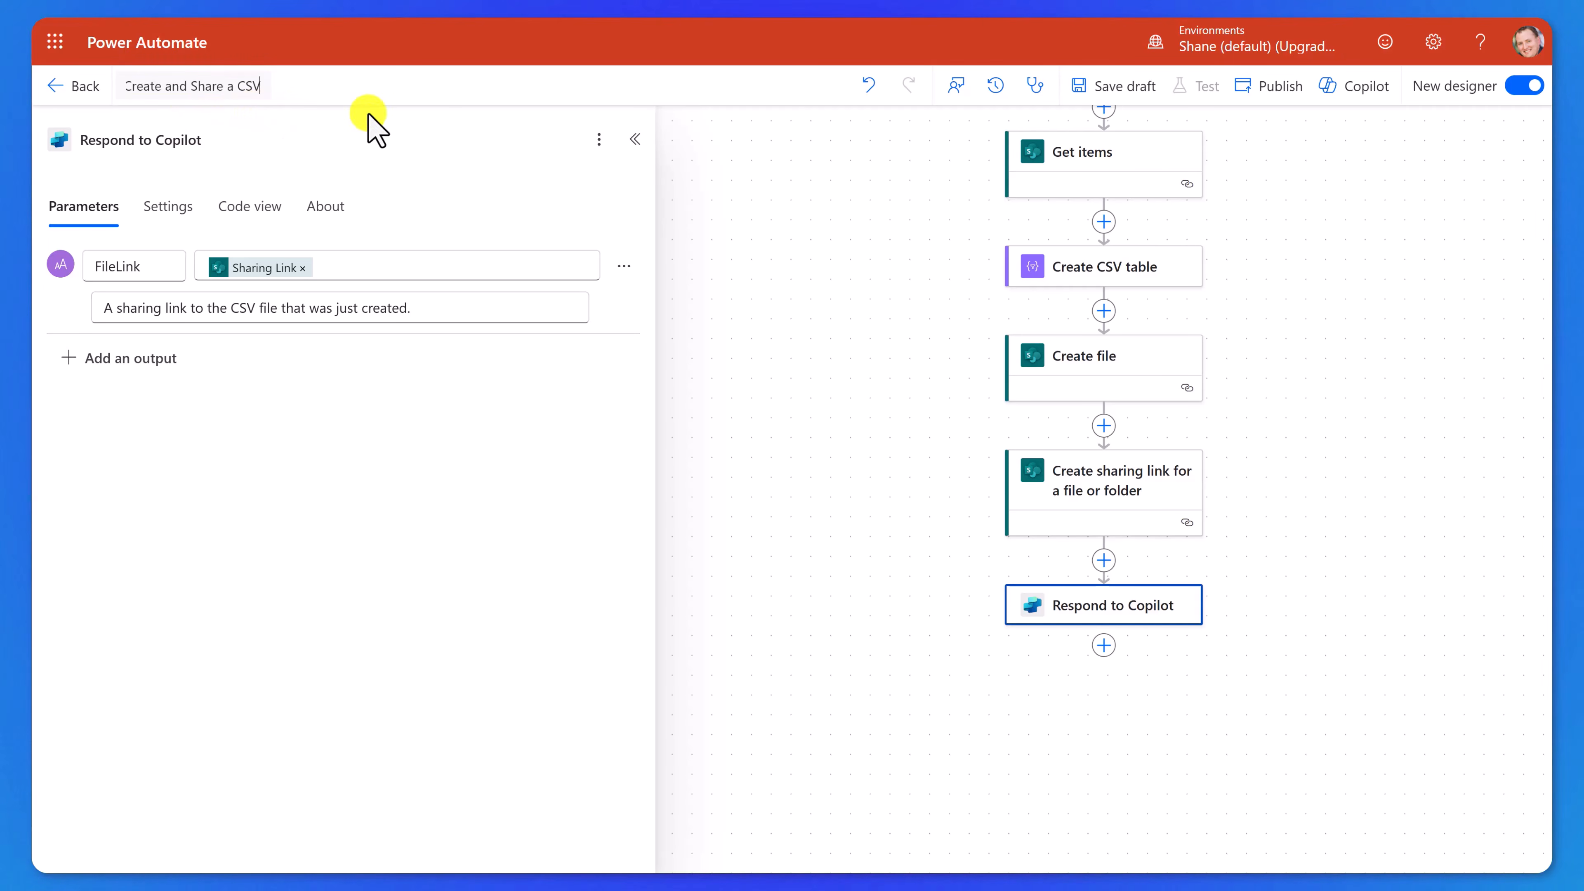
pyautogui.click(1276, 94)
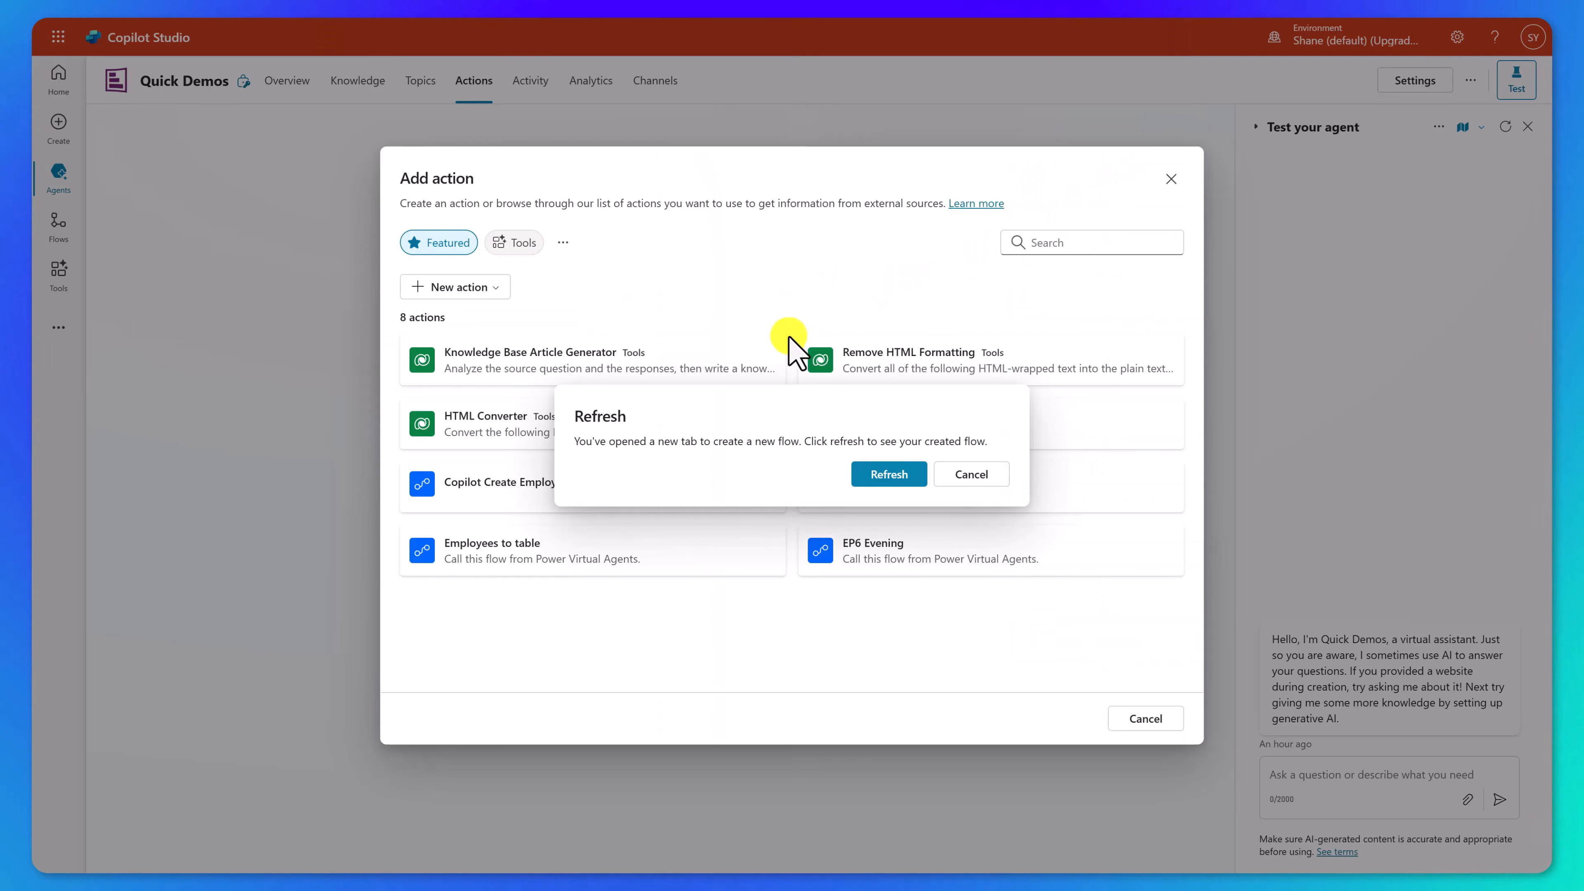
# In Copilot Studio, refresh the available actions, show only flows, and add Create and Share a CSV to the Quick Demos agent
pyautogui.click(886, 477)
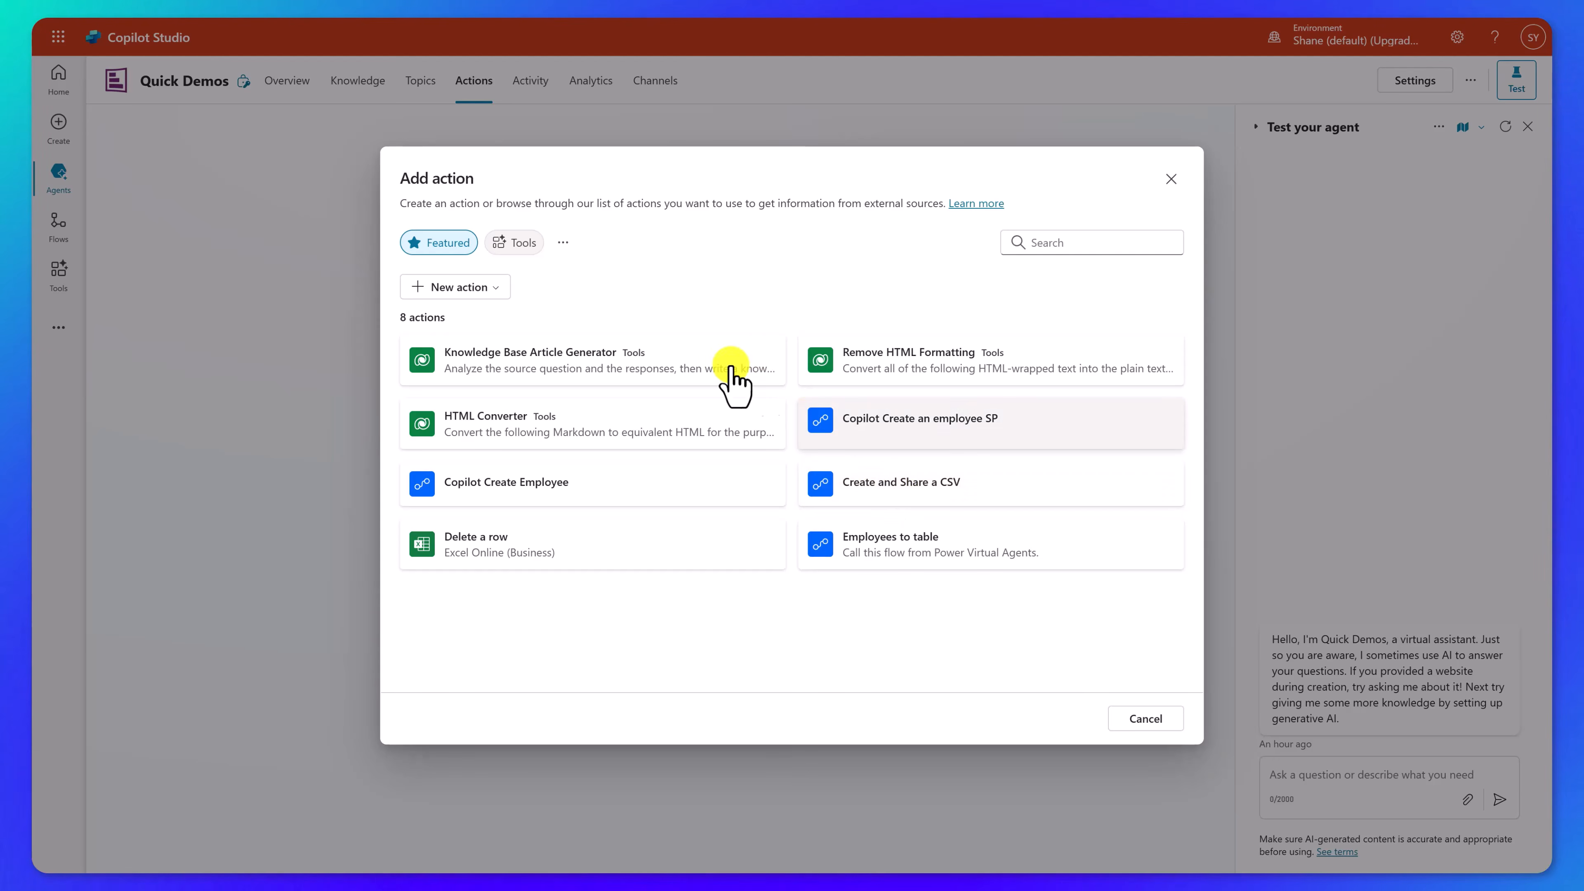
pyautogui.click(563, 244)
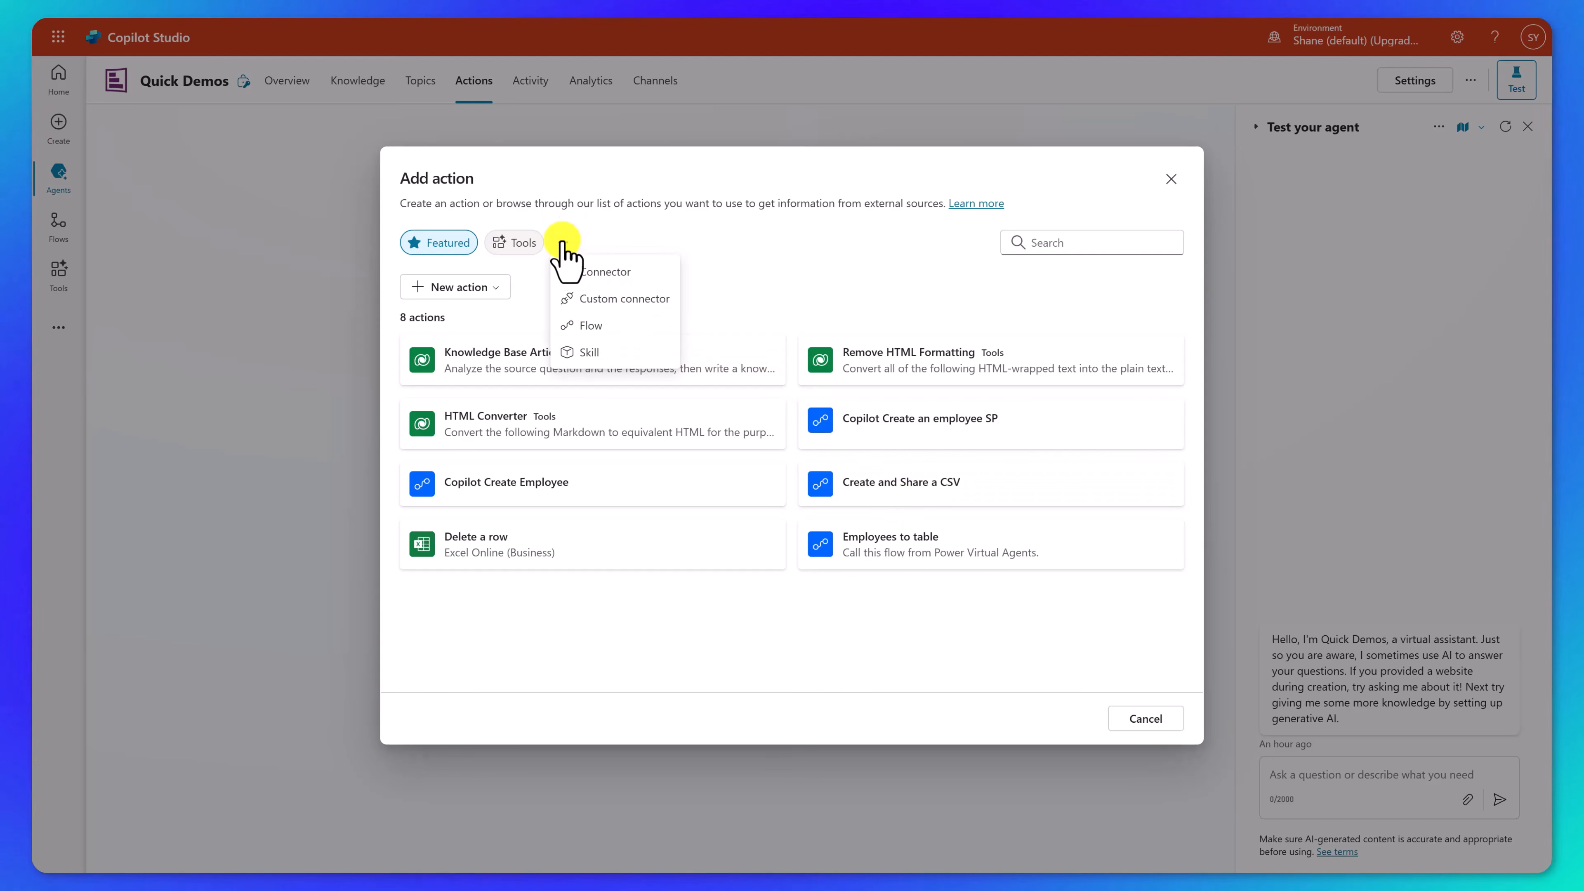
pyautogui.click(622, 337)
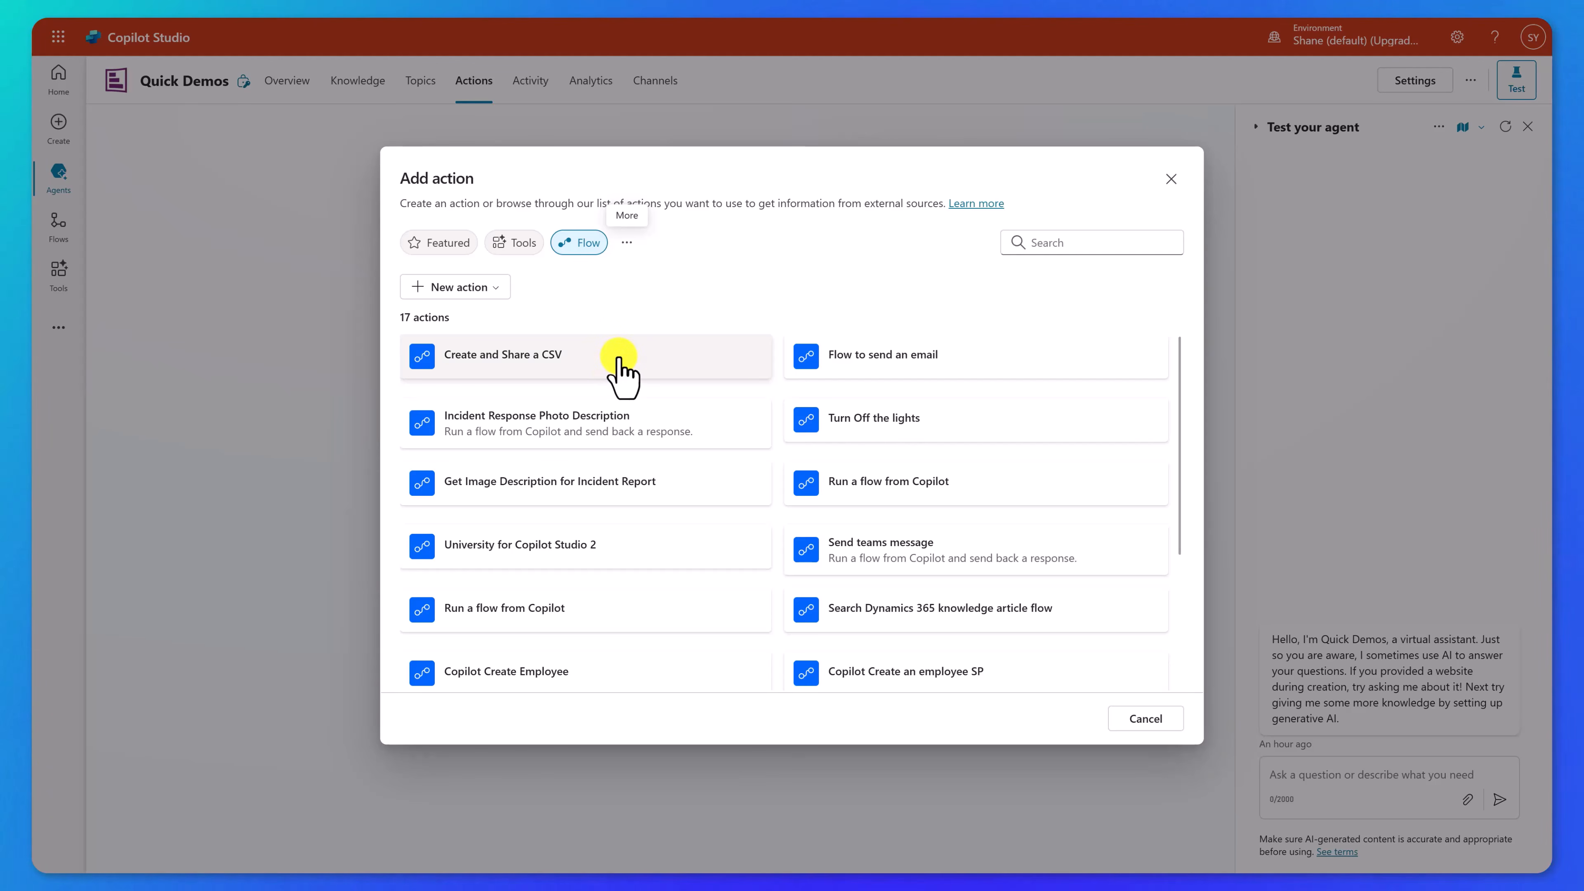
pyautogui.click(618, 359)
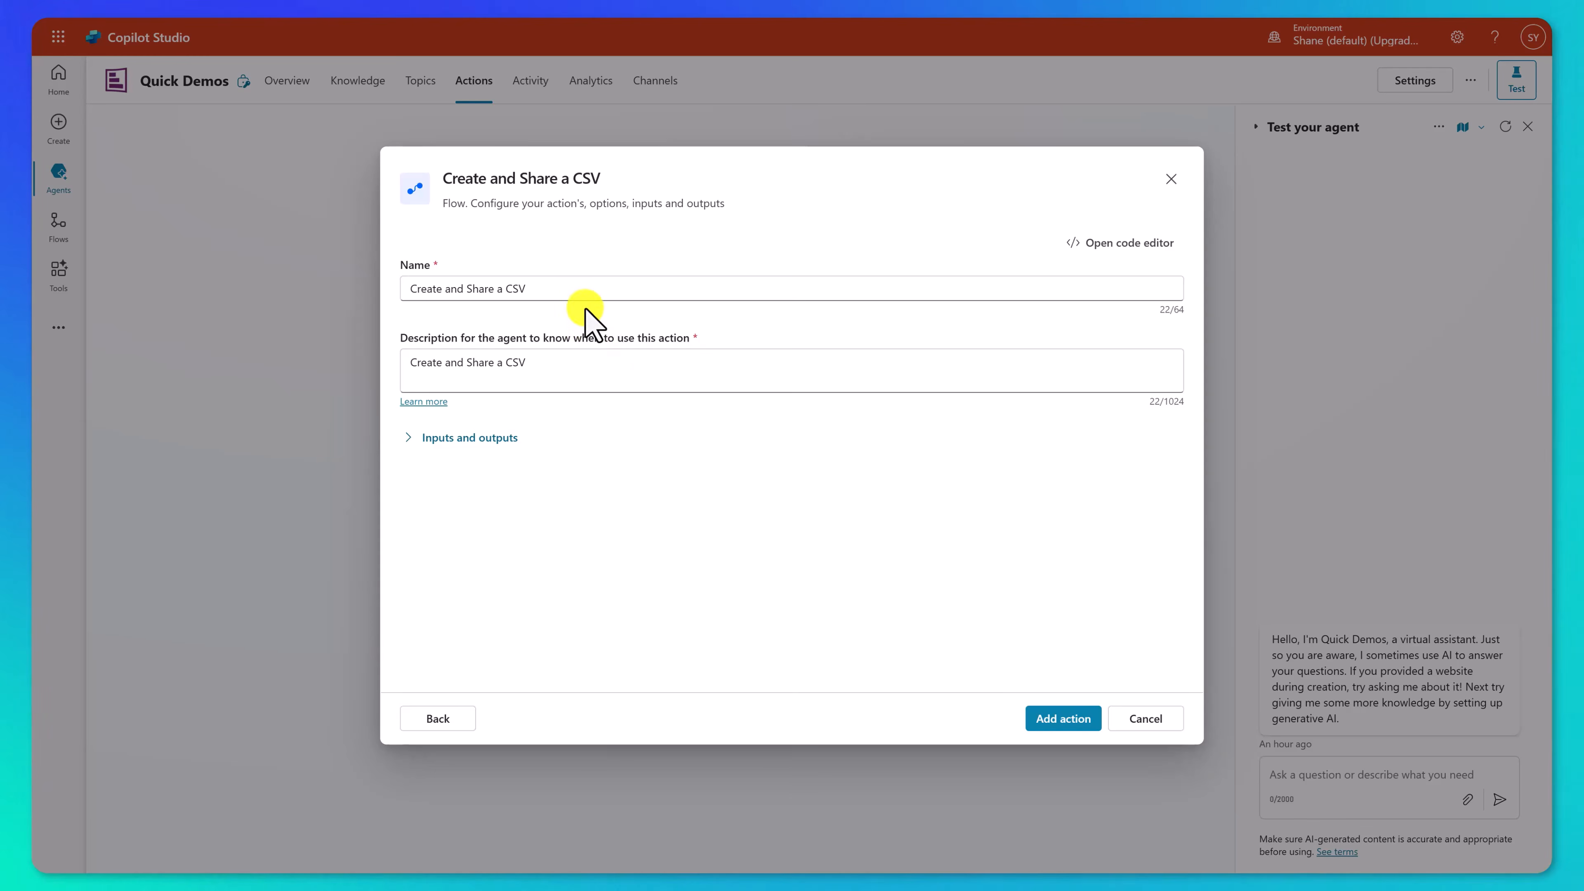
pyautogui.click(1047, 724)
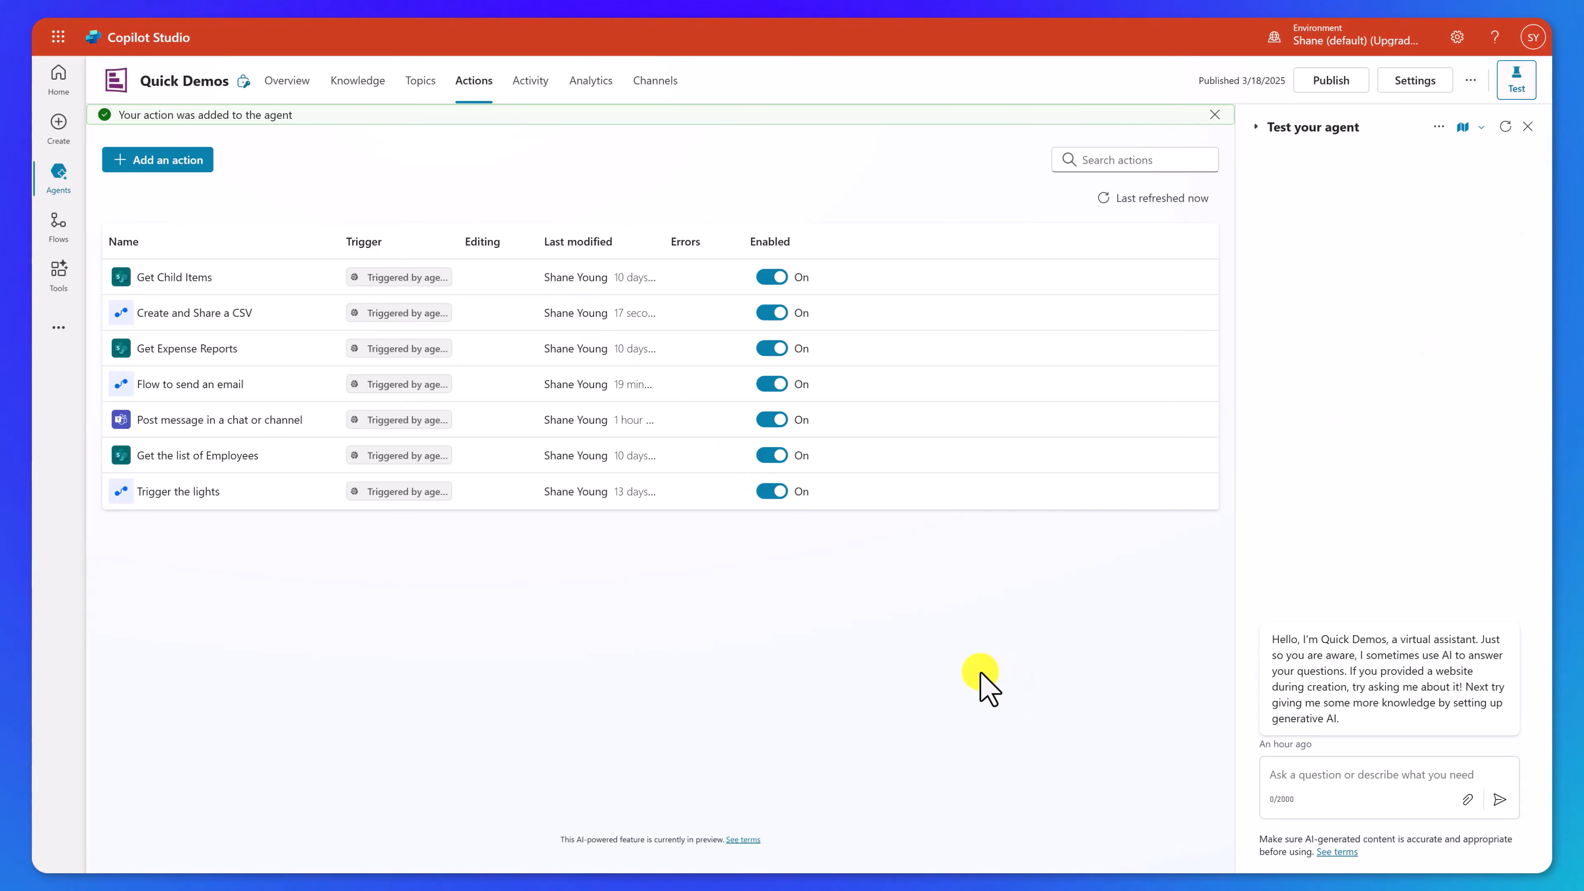
# Describe the action's Department input as "Ask the user for the name of the Department that they want to create a CSV for. You will take their value and pass it as a string."
pyautogui.click(218, 313)
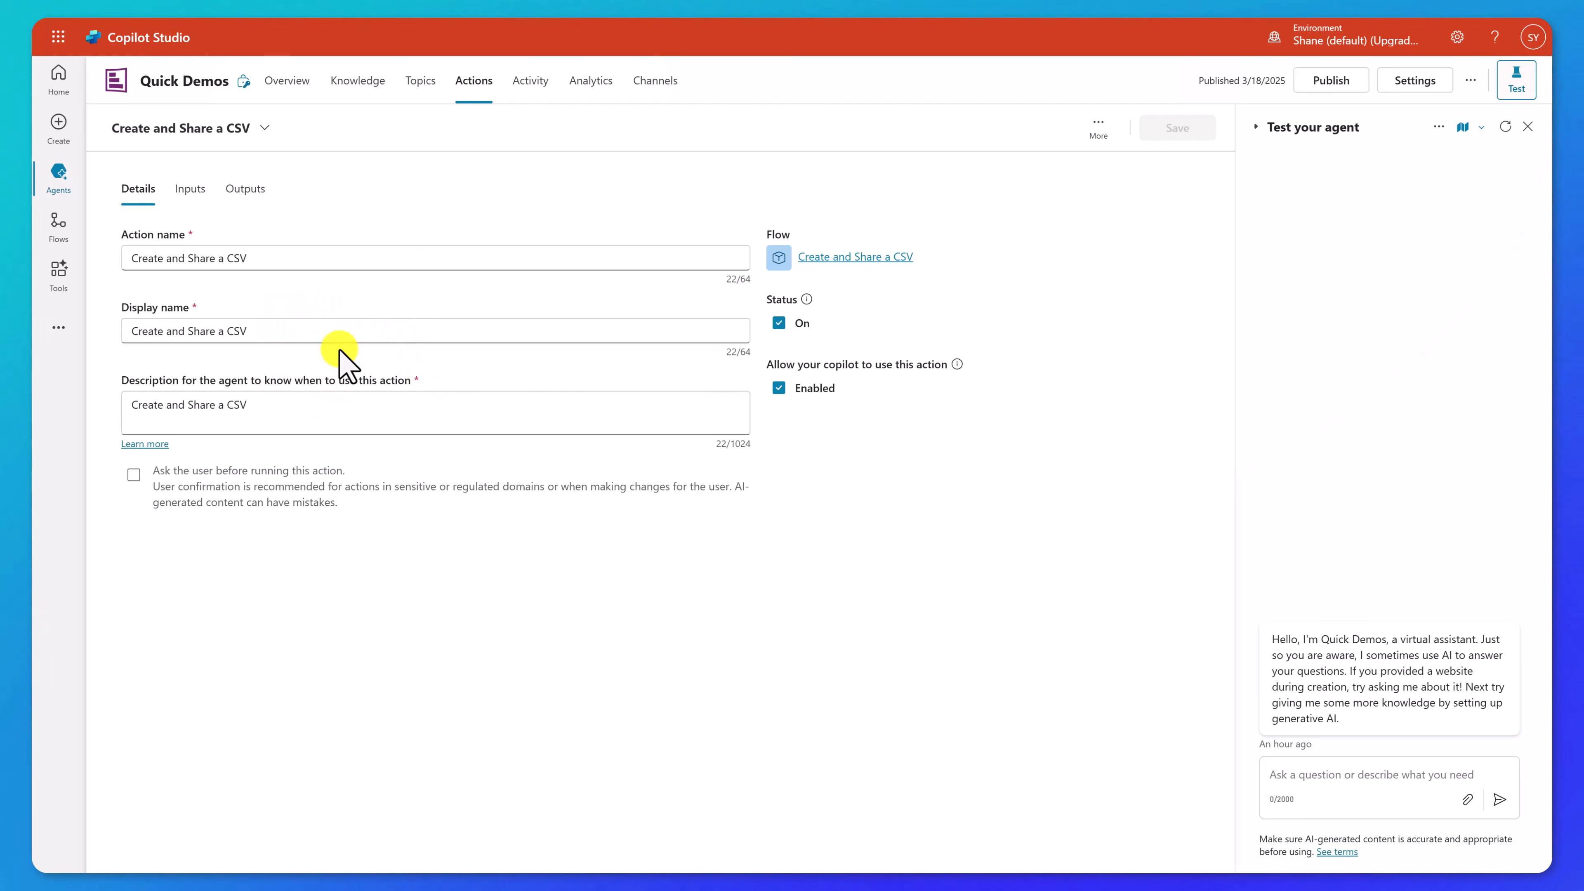
pyautogui.click(190, 188)
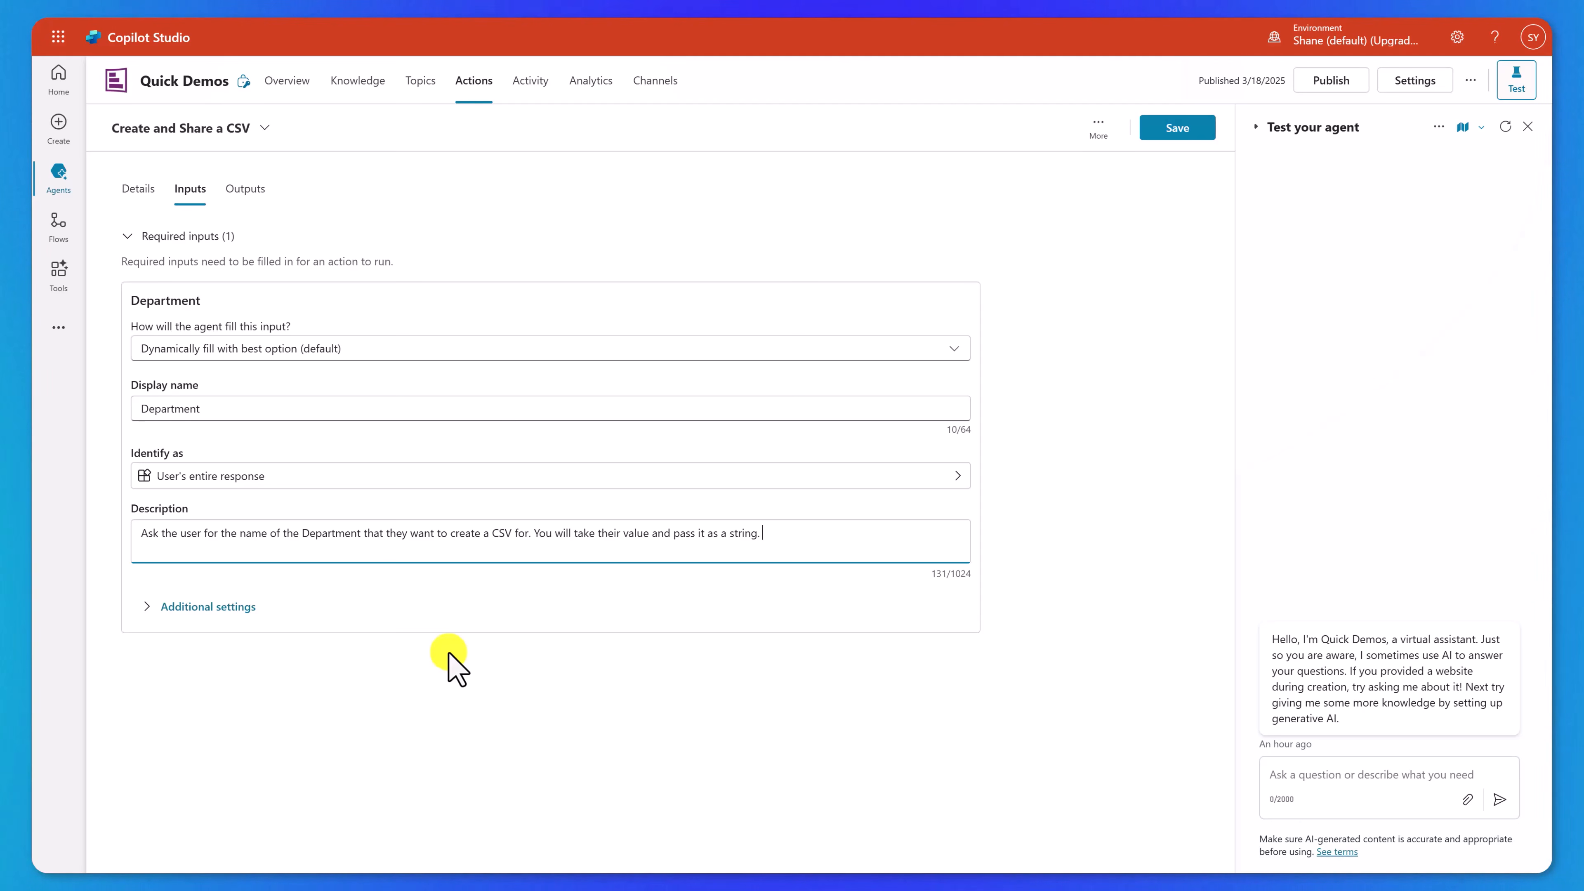
# Give the Filelink output the display name "Link to CSV" and description "The shareing link to the CSV file that was created.", and save the action
pyautogui.click(244, 188)
pyautogui.click(252, 337)
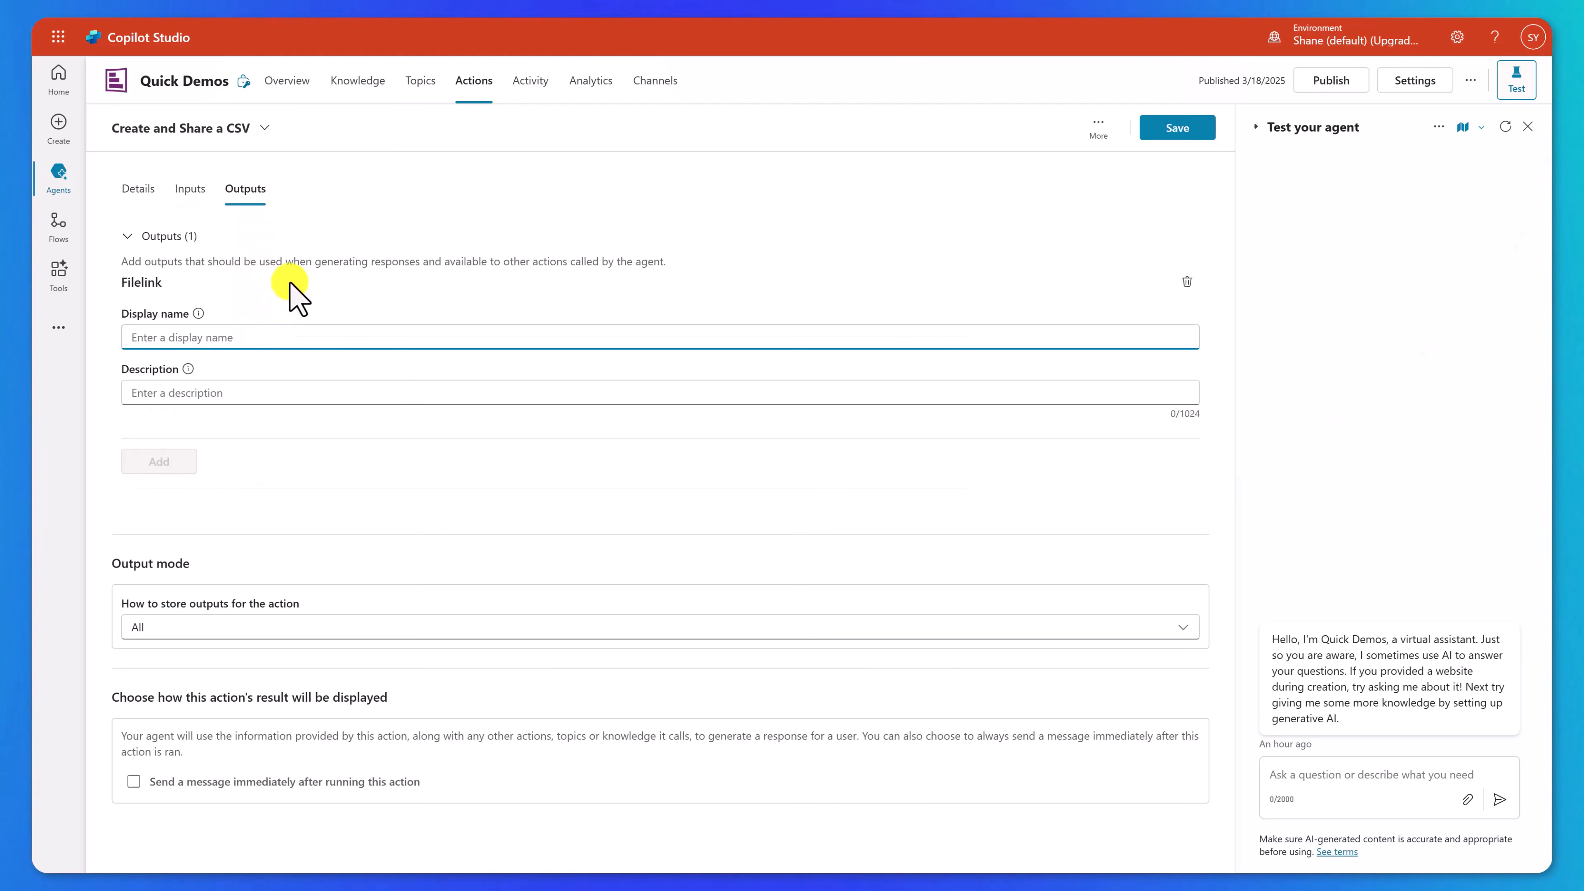
pyautogui.write('Link to CSV')
pyautogui.press('Tab')
pyautogui.write('The shareing link to the CSV file that was created.')
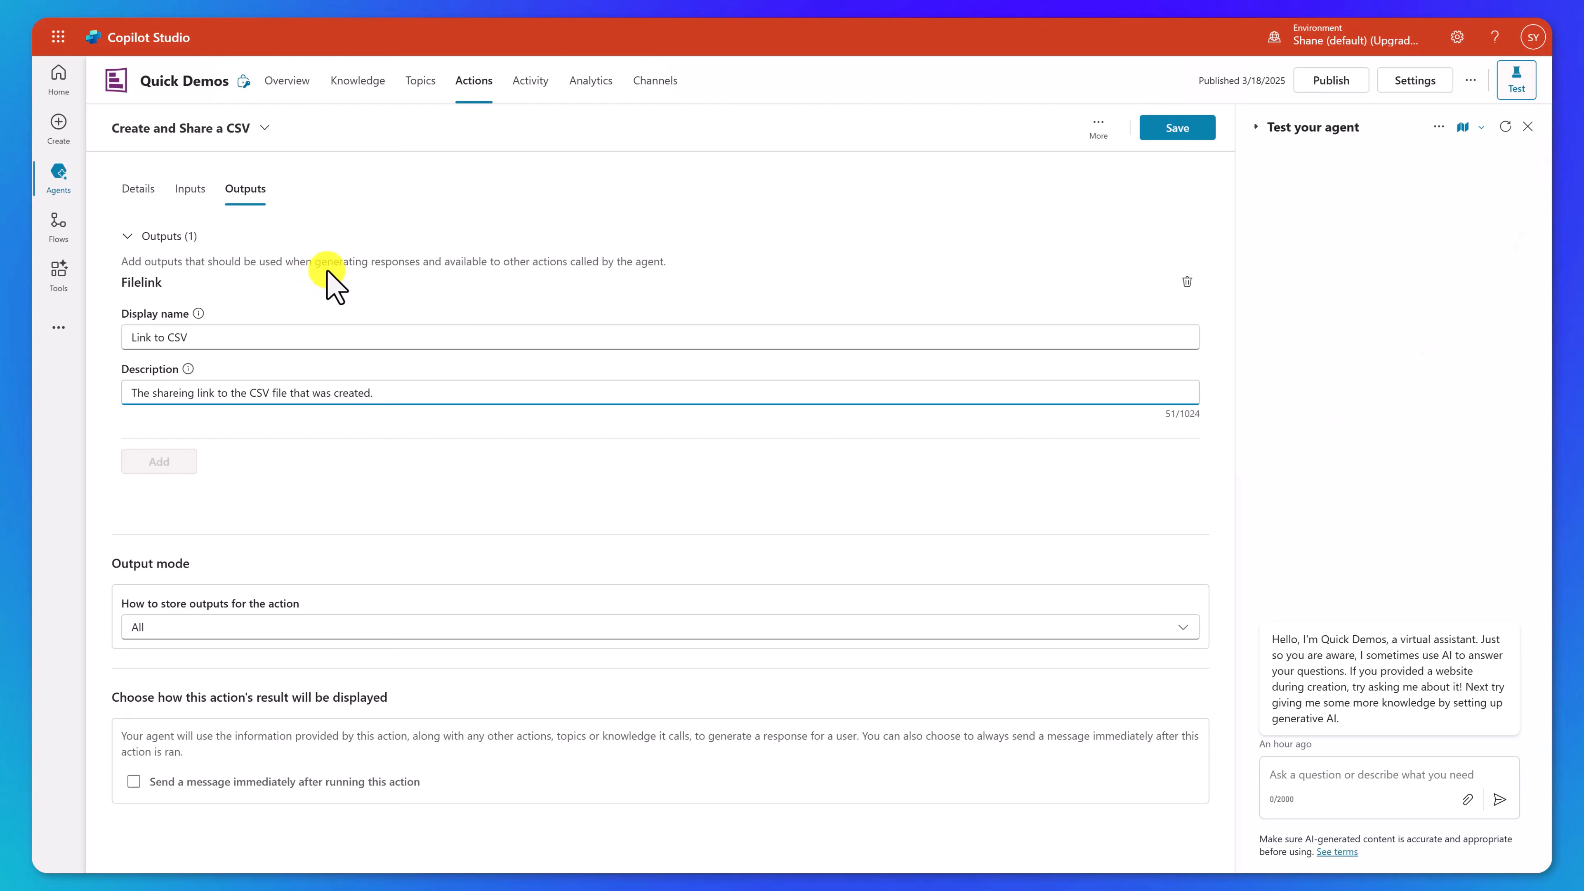
pyautogui.click(1152, 139)
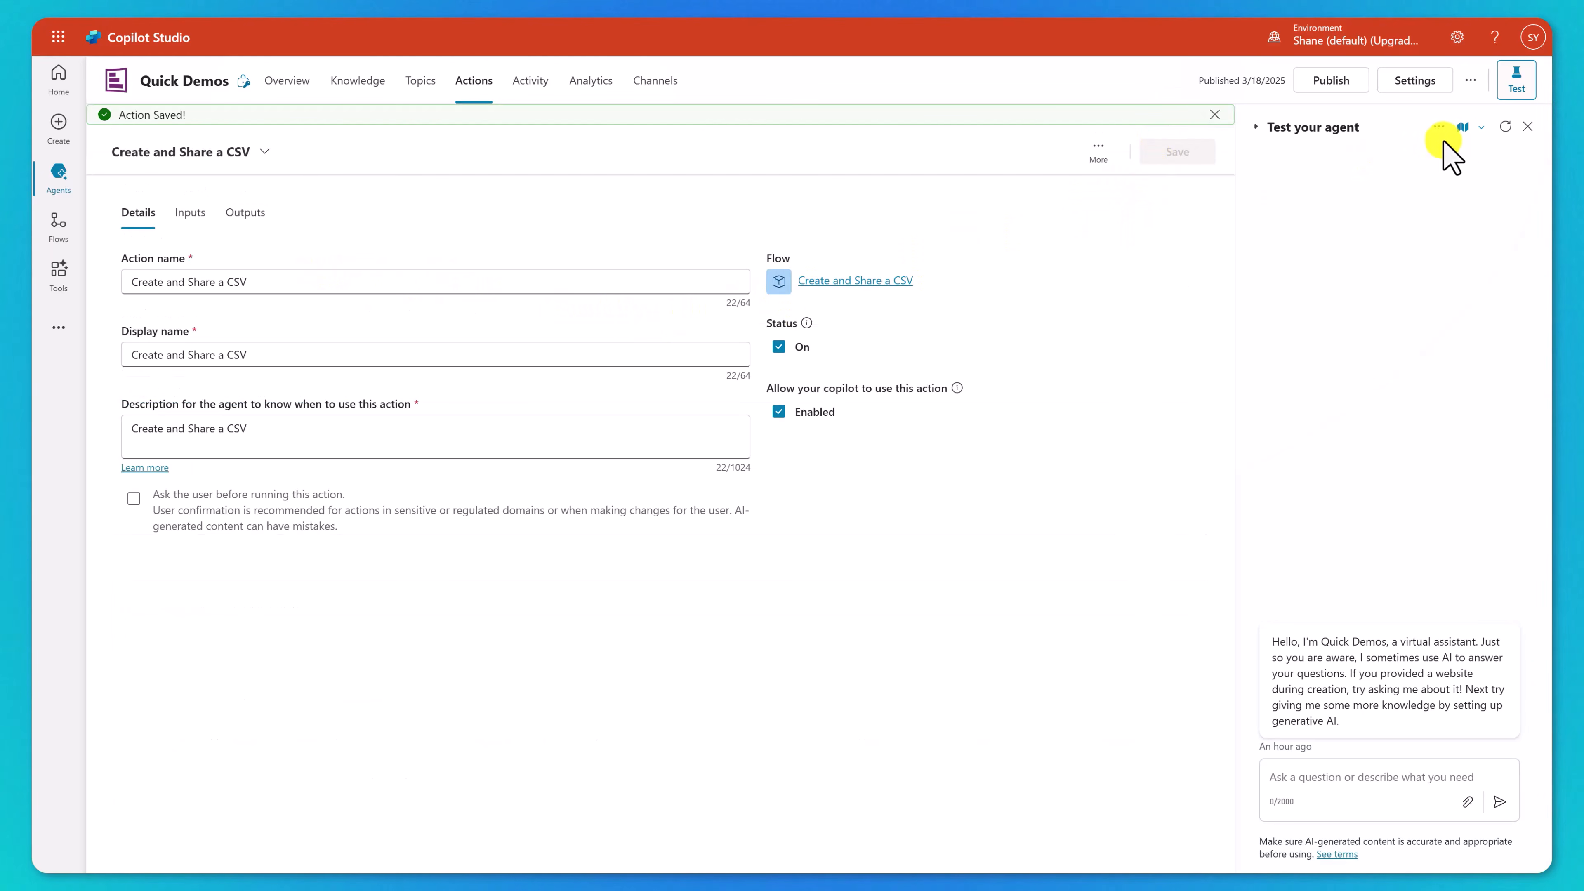
# Restart the agent's test conversation, send "Create and Share a CSV", and answer the department question with "Executive"
pyautogui.click(1506, 127)
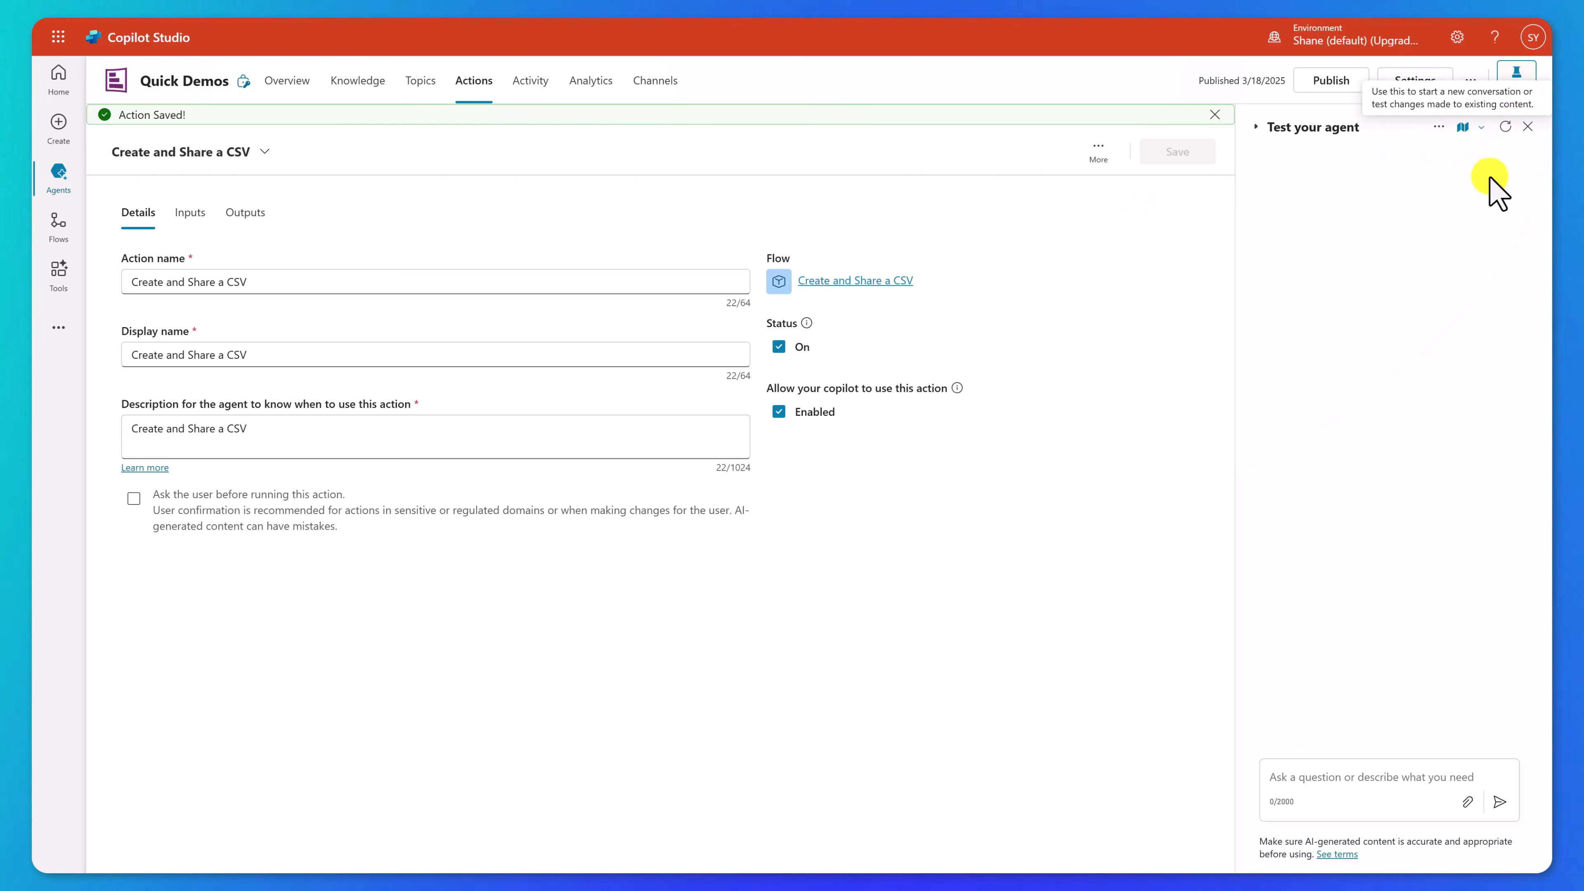
pyautogui.click(1294, 780)
pyautogui.write('Create and Share a CSV')
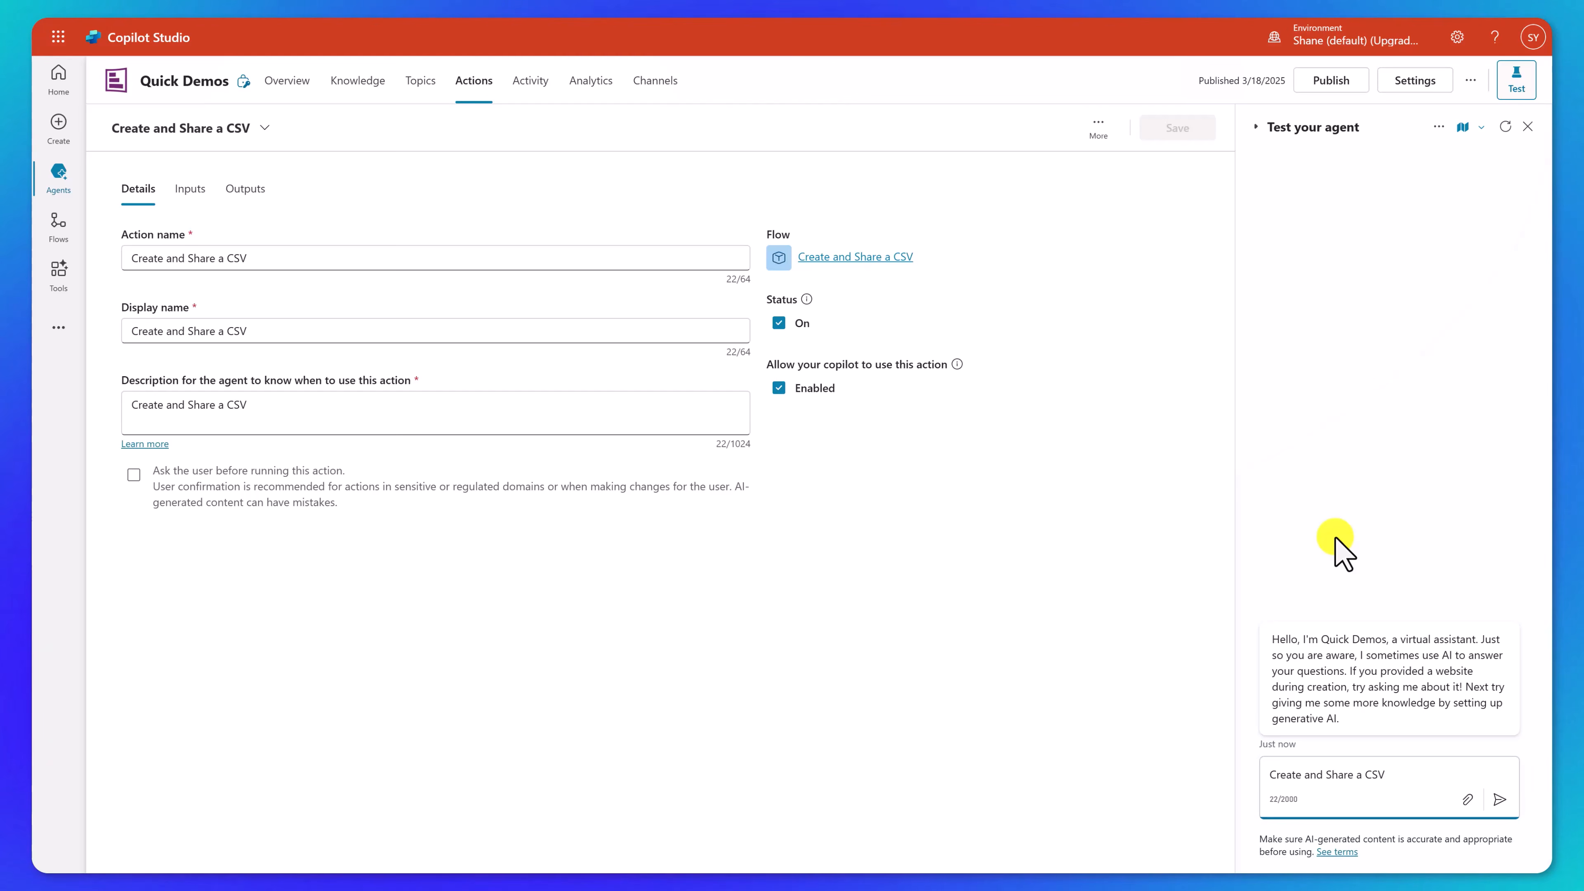
pyautogui.press('Return')
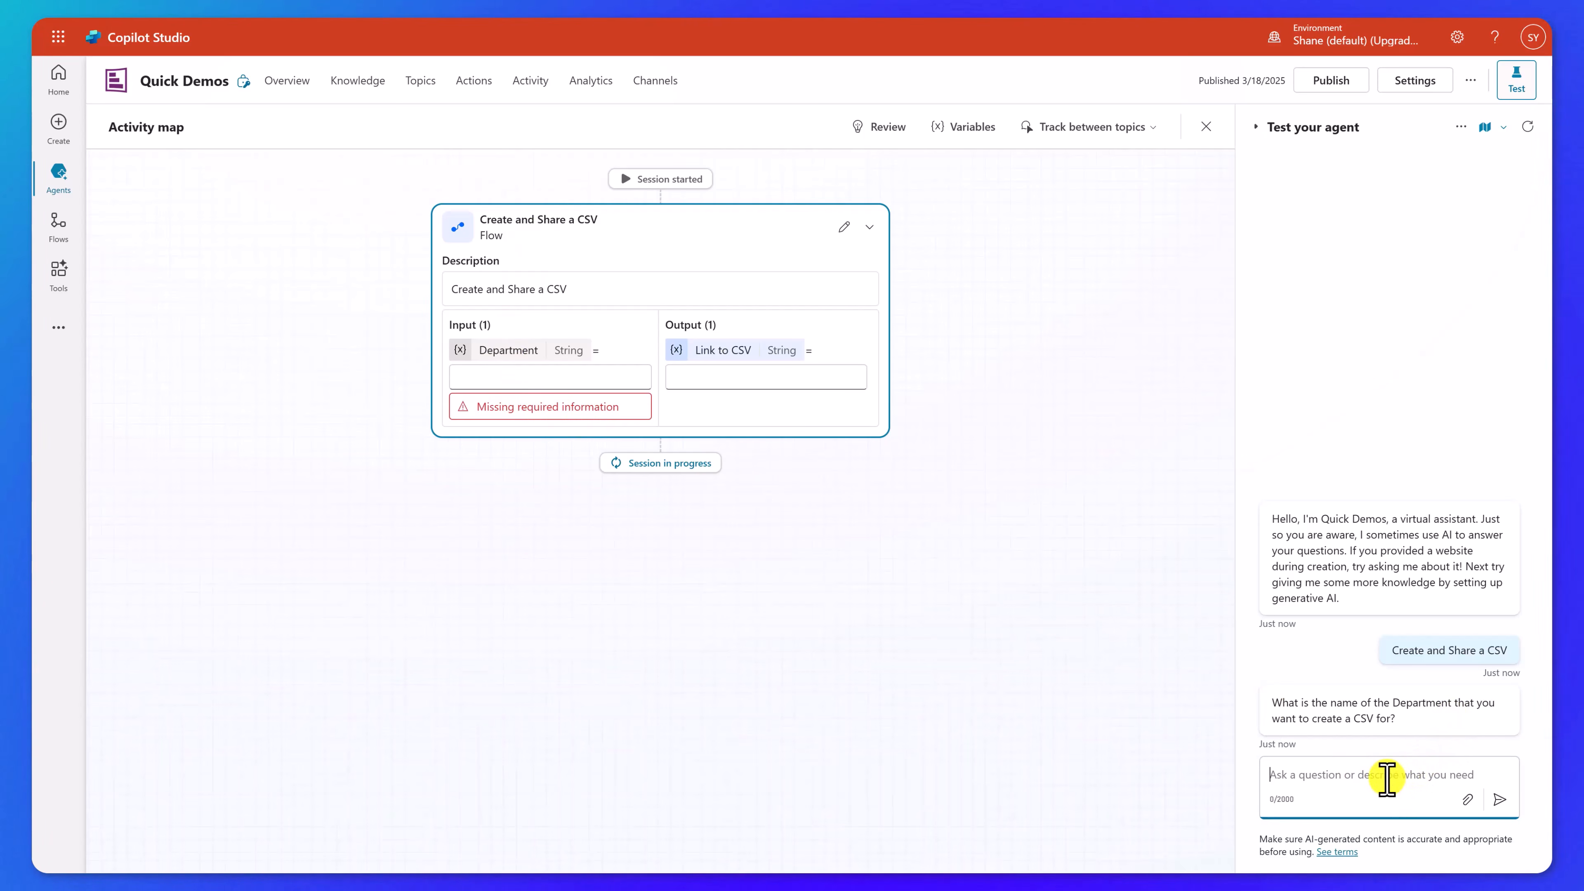
pyautogui.write('Executive')
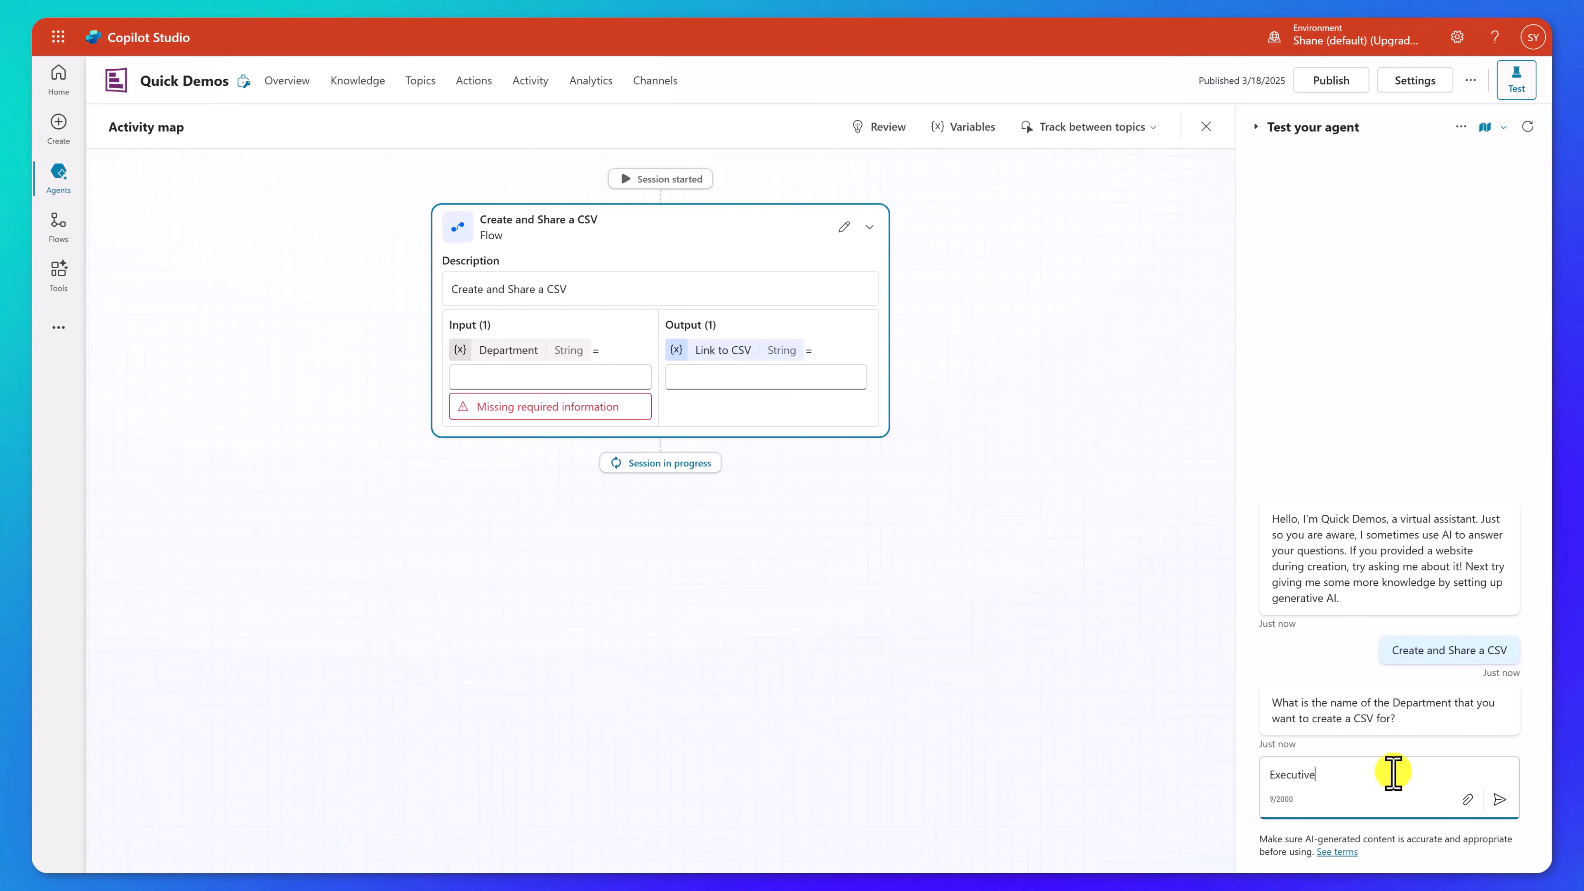
pyautogui.click(1500, 800)
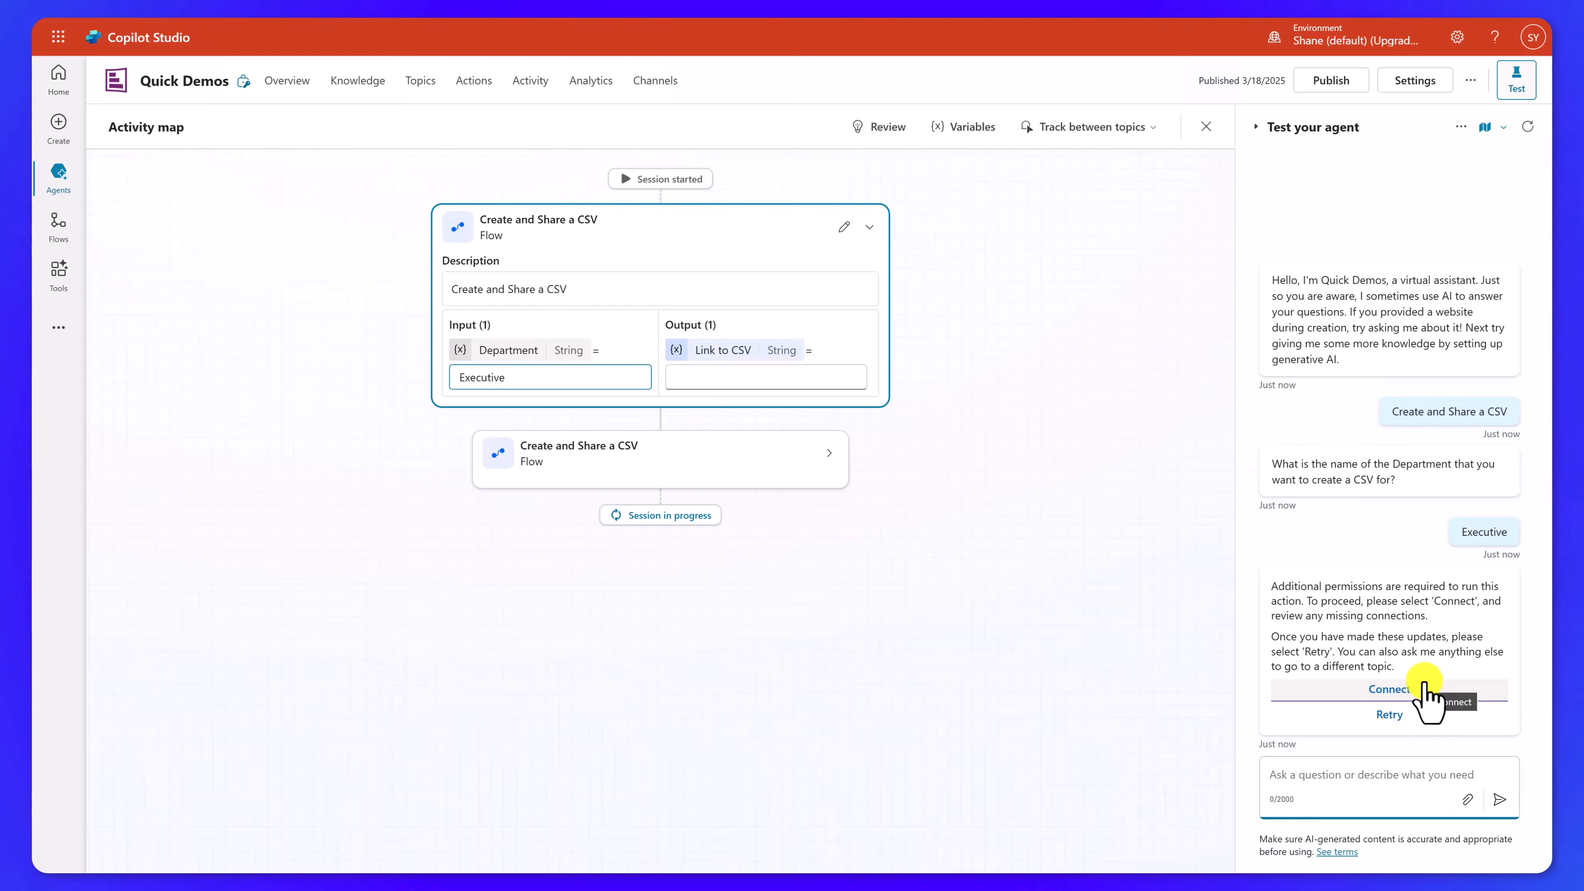
# Connect the permissions required by Create and Share a CSV by submitting the agent's connections, and retry the action in the test chat
pyautogui.click(1408, 690)
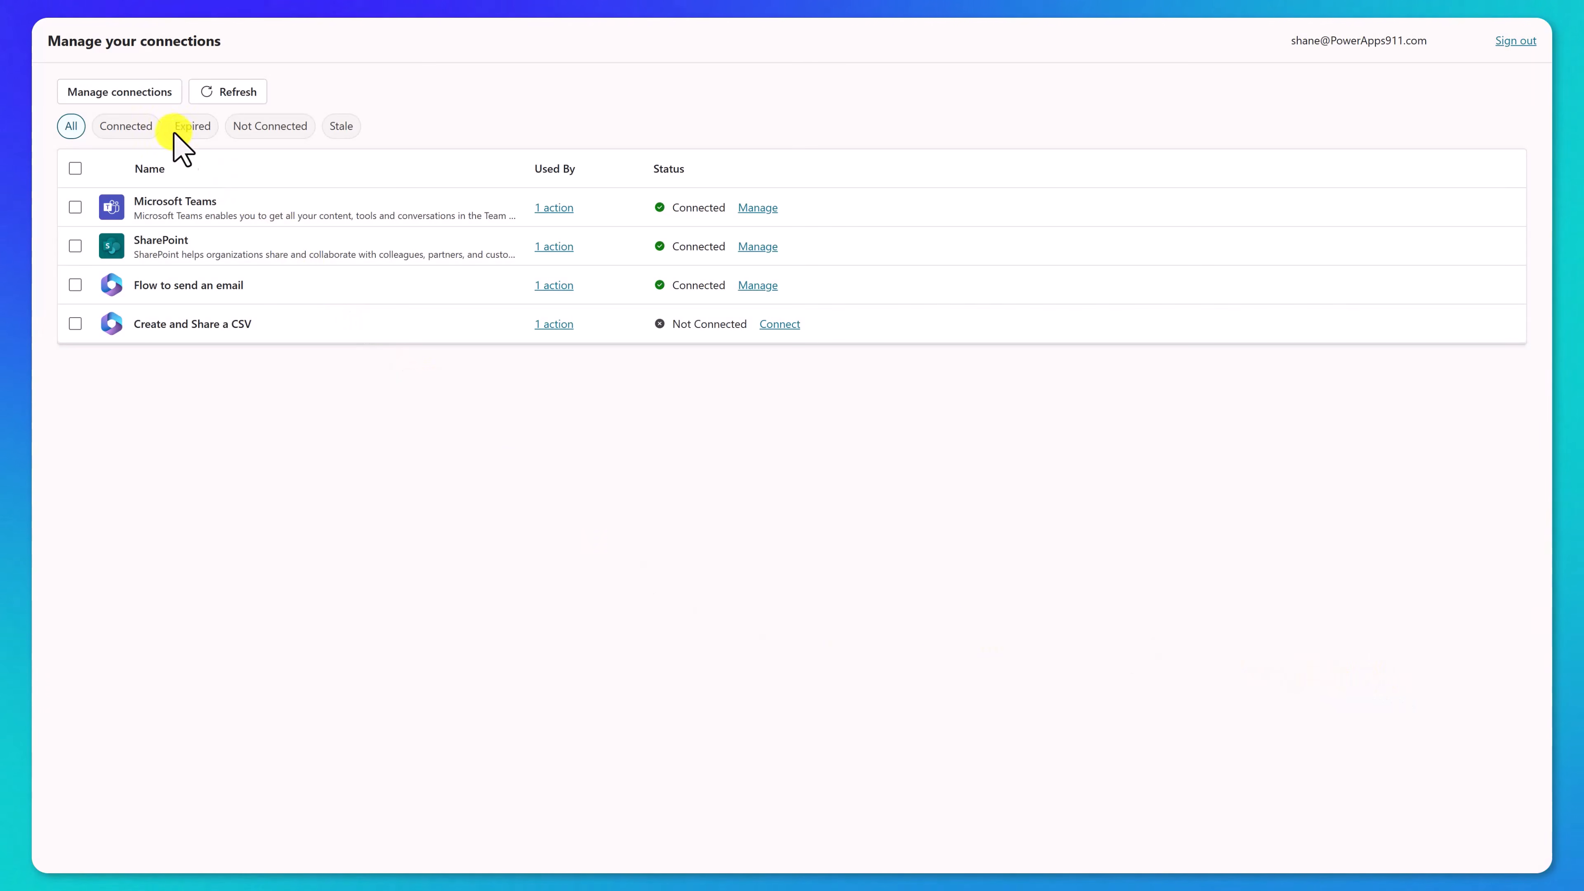
pyautogui.click(141, 94)
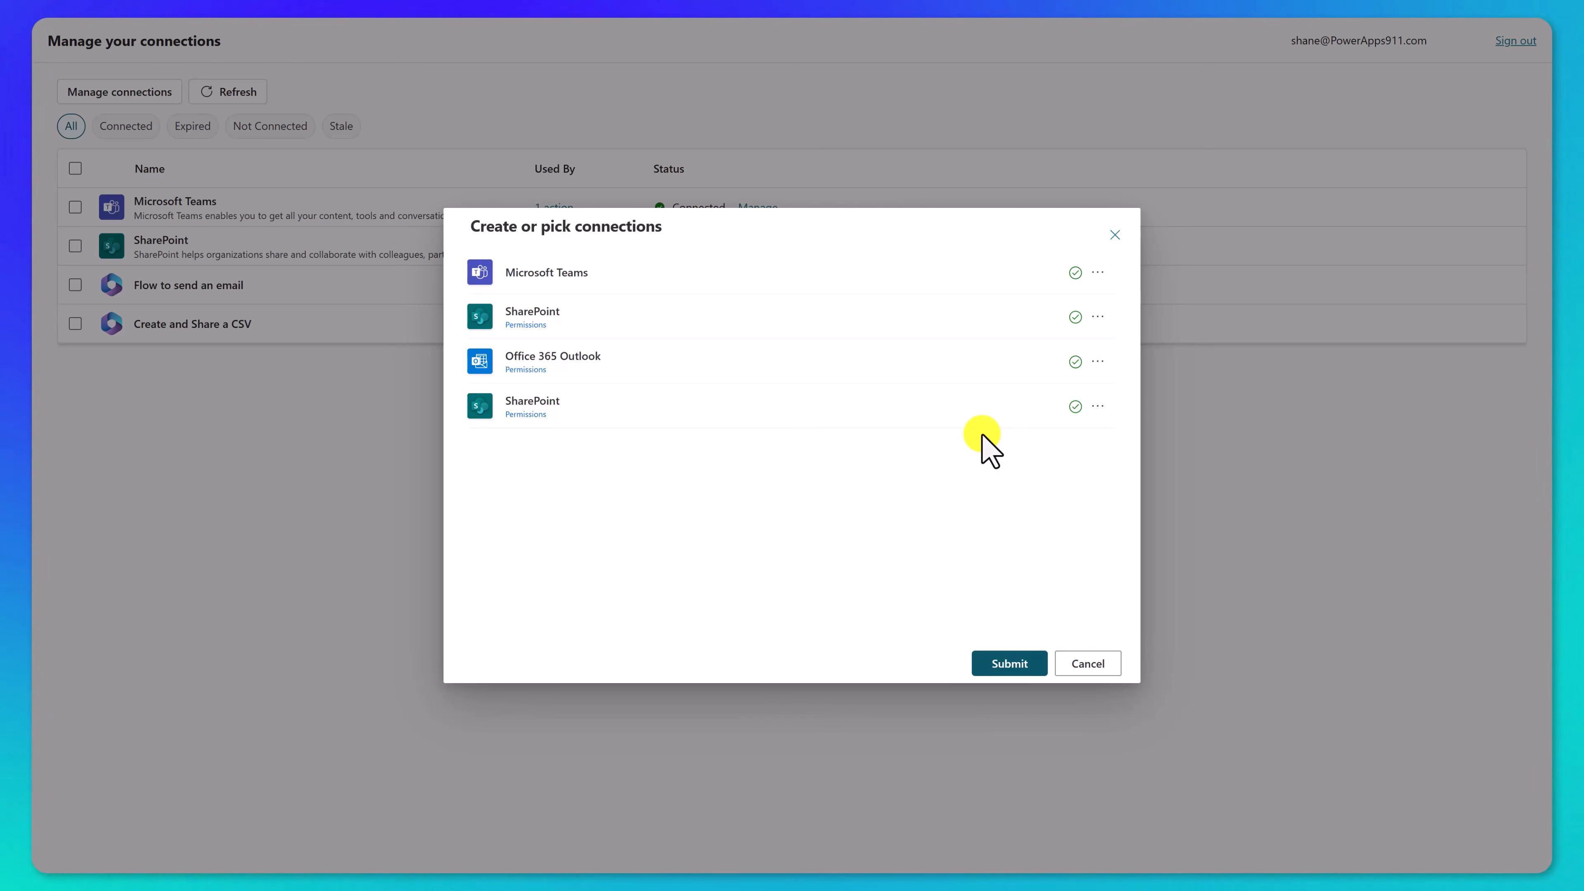
pyautogui.click(988, 666)
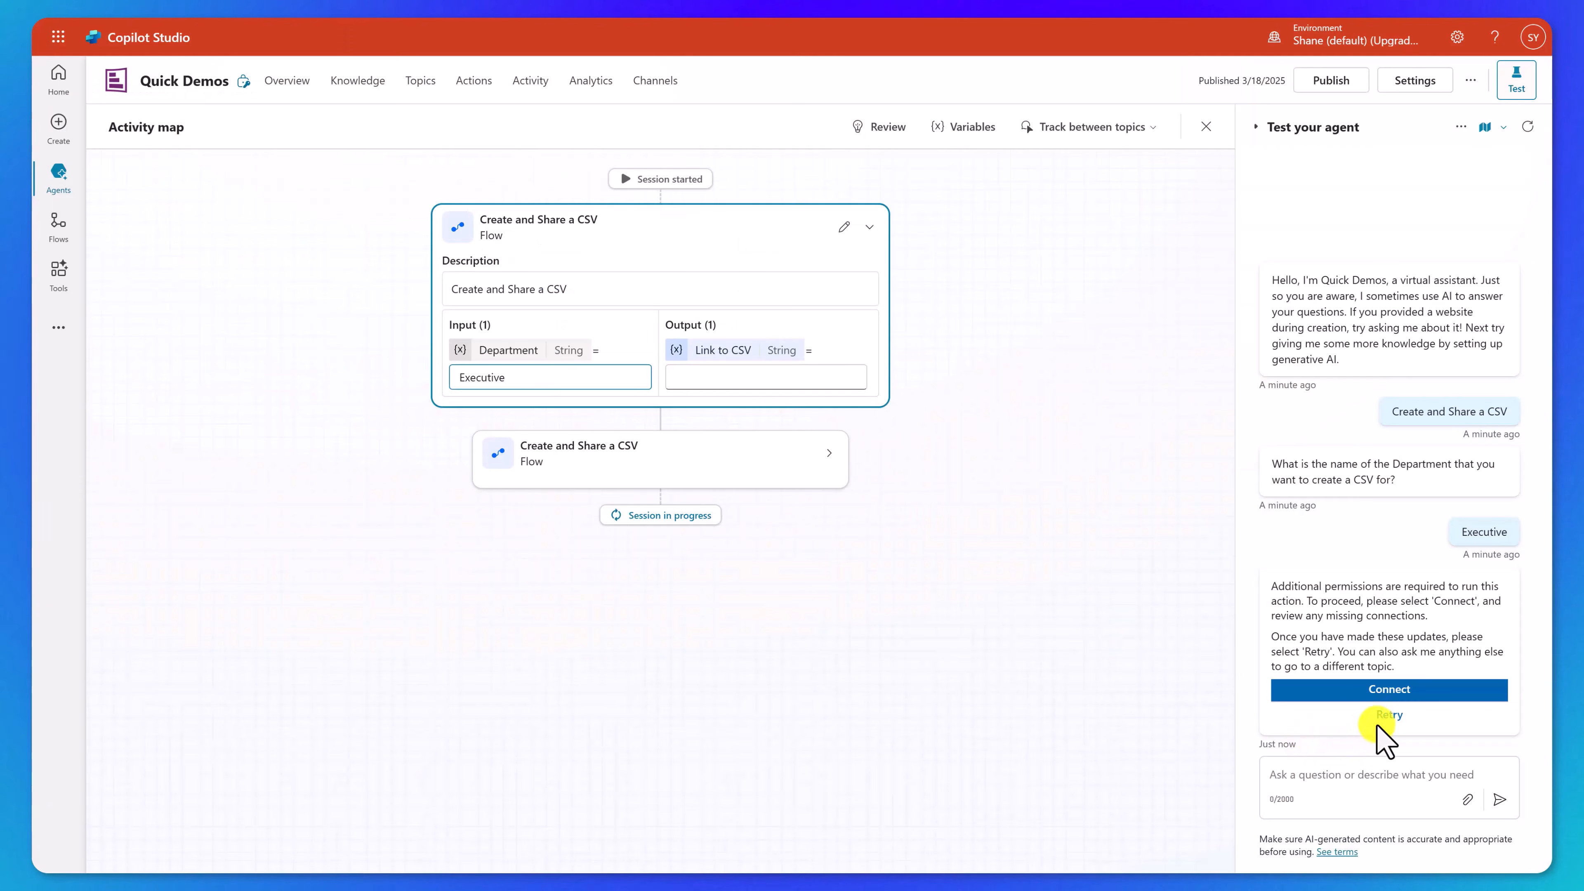
pyautogui.click(1390, 714)
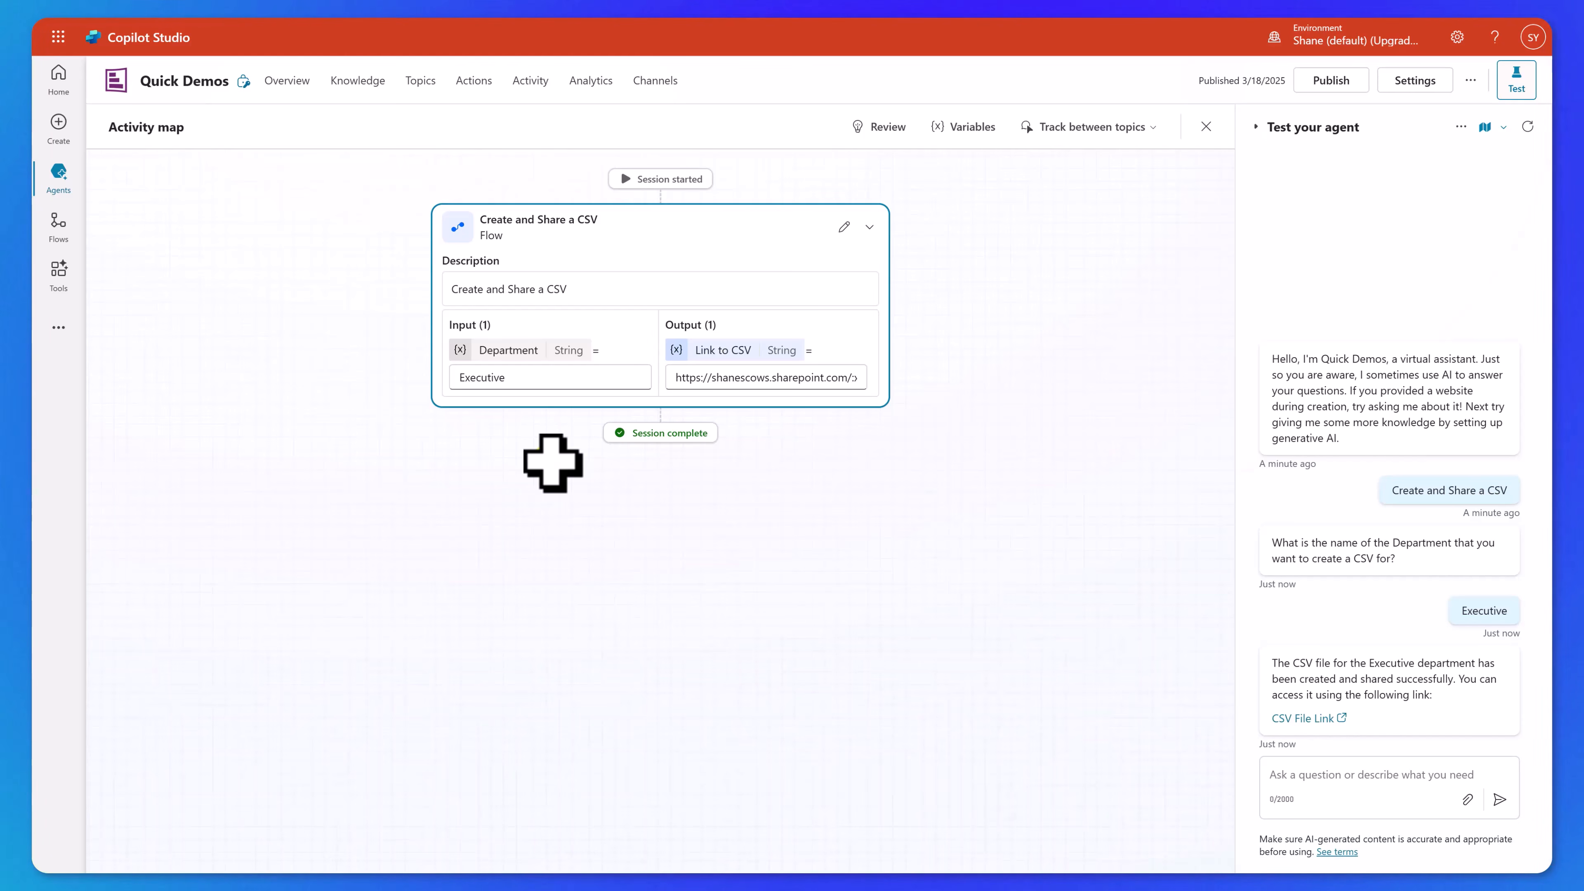
# Send "Create and Share a CSV" to the test agent again for a second run of the action
pyautogui.click(1351, 774)
pyautogui.write('Create and Share a CSV')
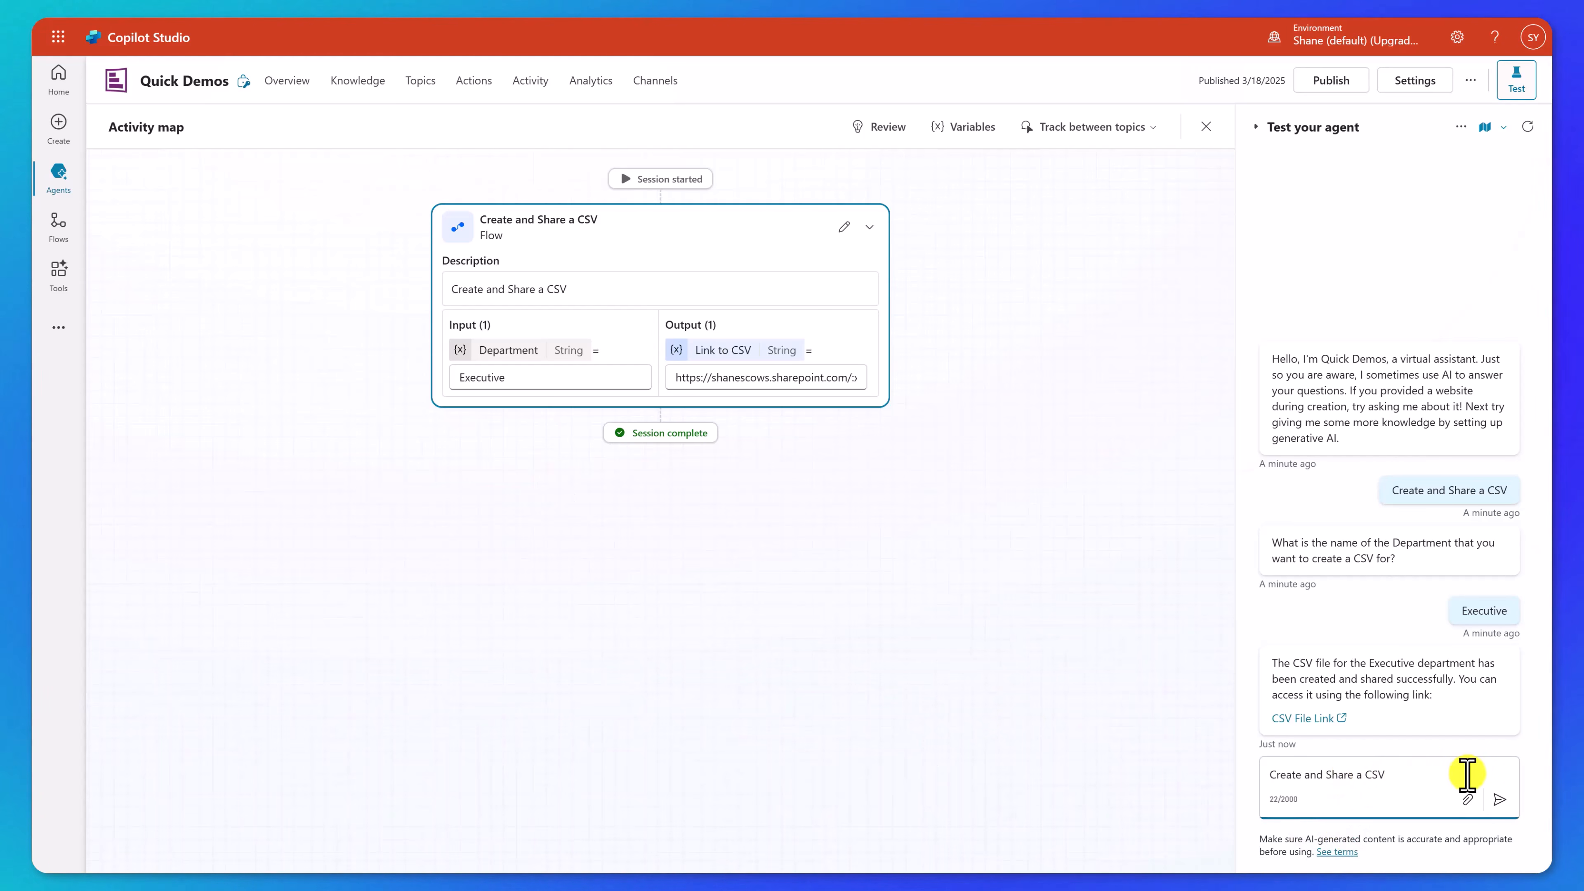
pyautogui.press('Return')
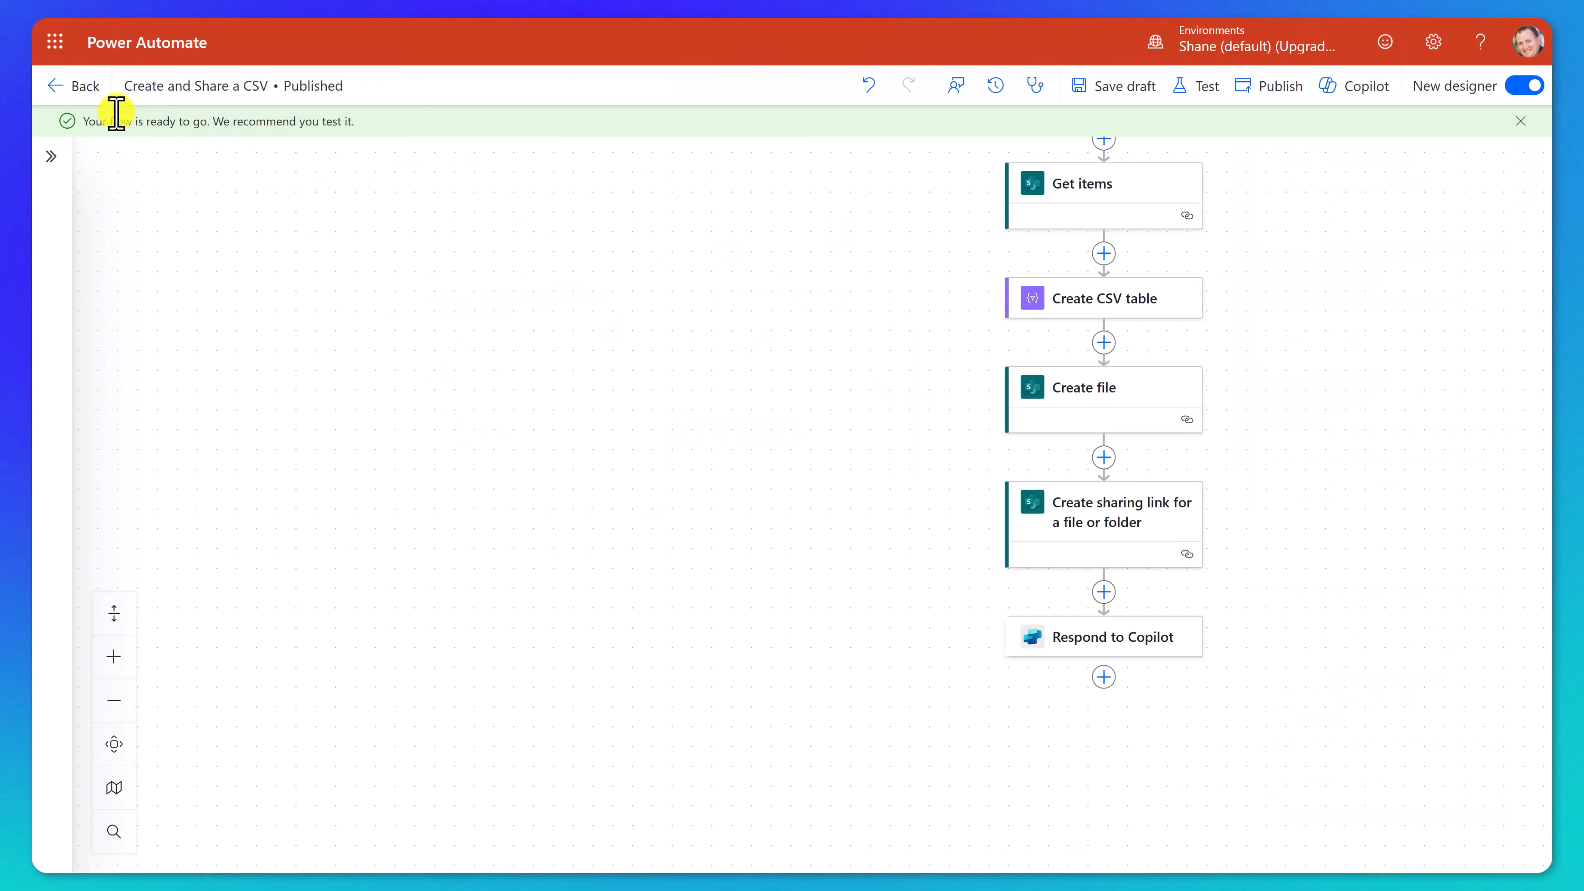
# In Power Automate, open the latest run of Create and Share a CSV and examine the Create file action's inputs and outputs
pyautogui.click(75, 88)
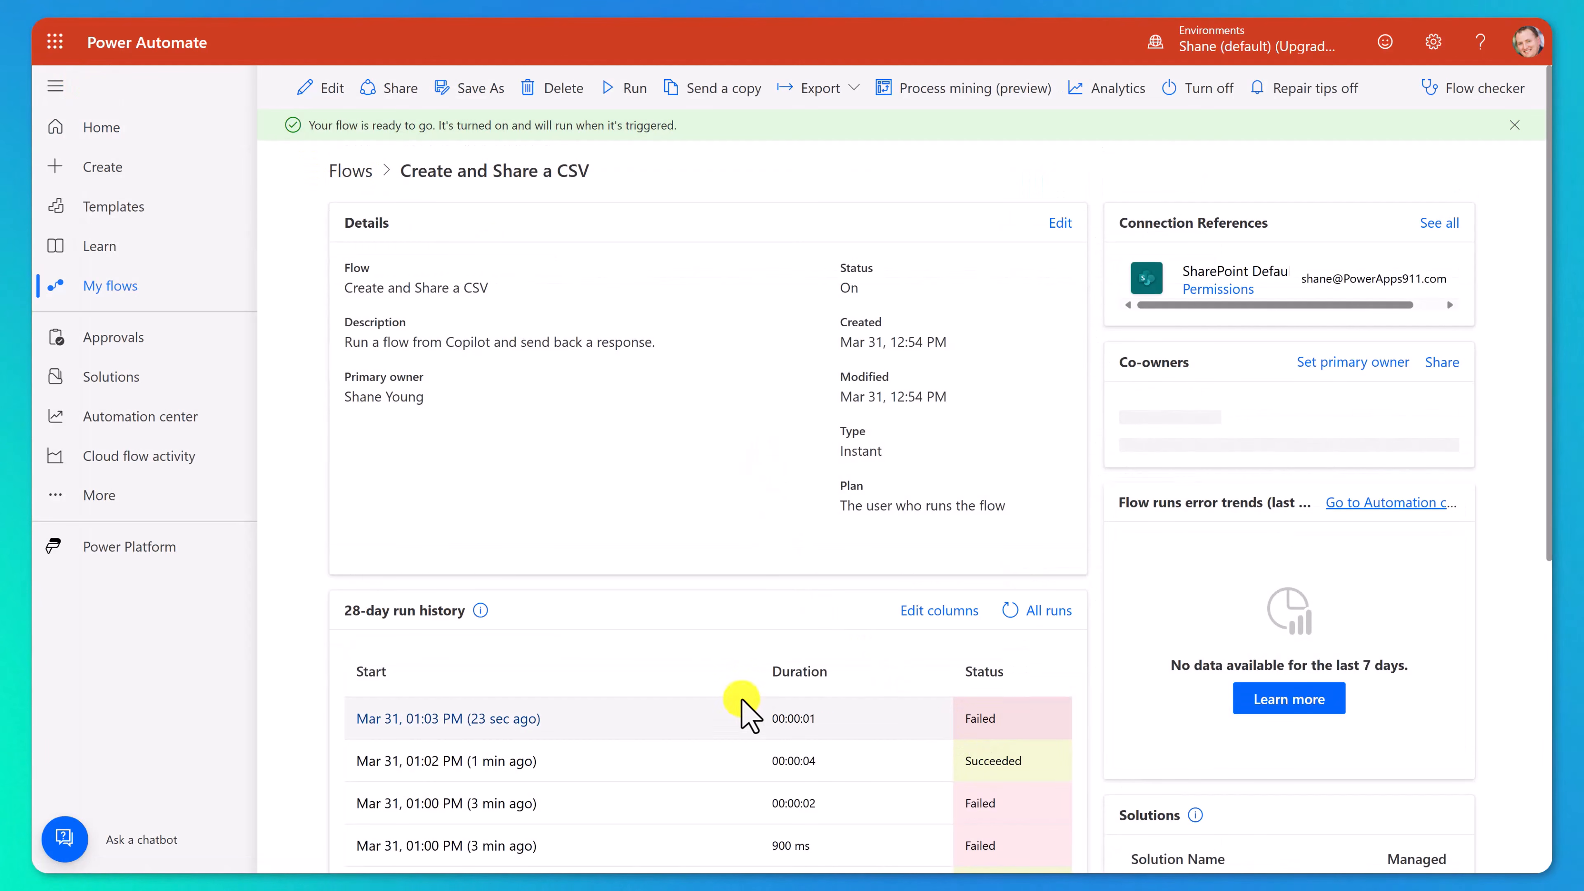
pyautogui.click(518, 719)
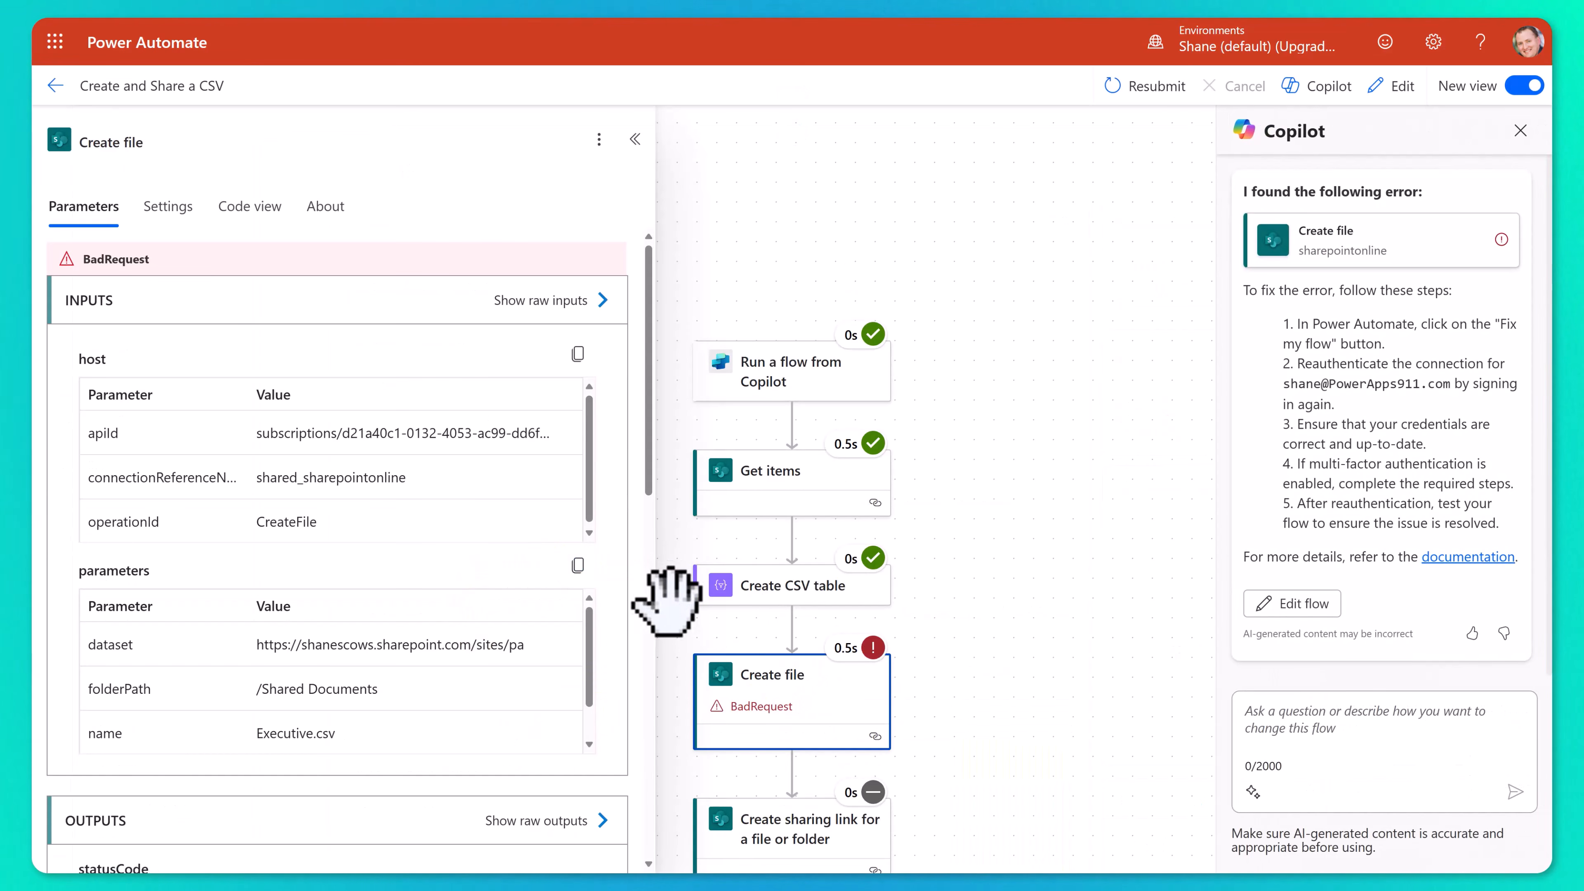
pyautogui.moveTo(649, 481); pyautogui.dragTo(653, 780)
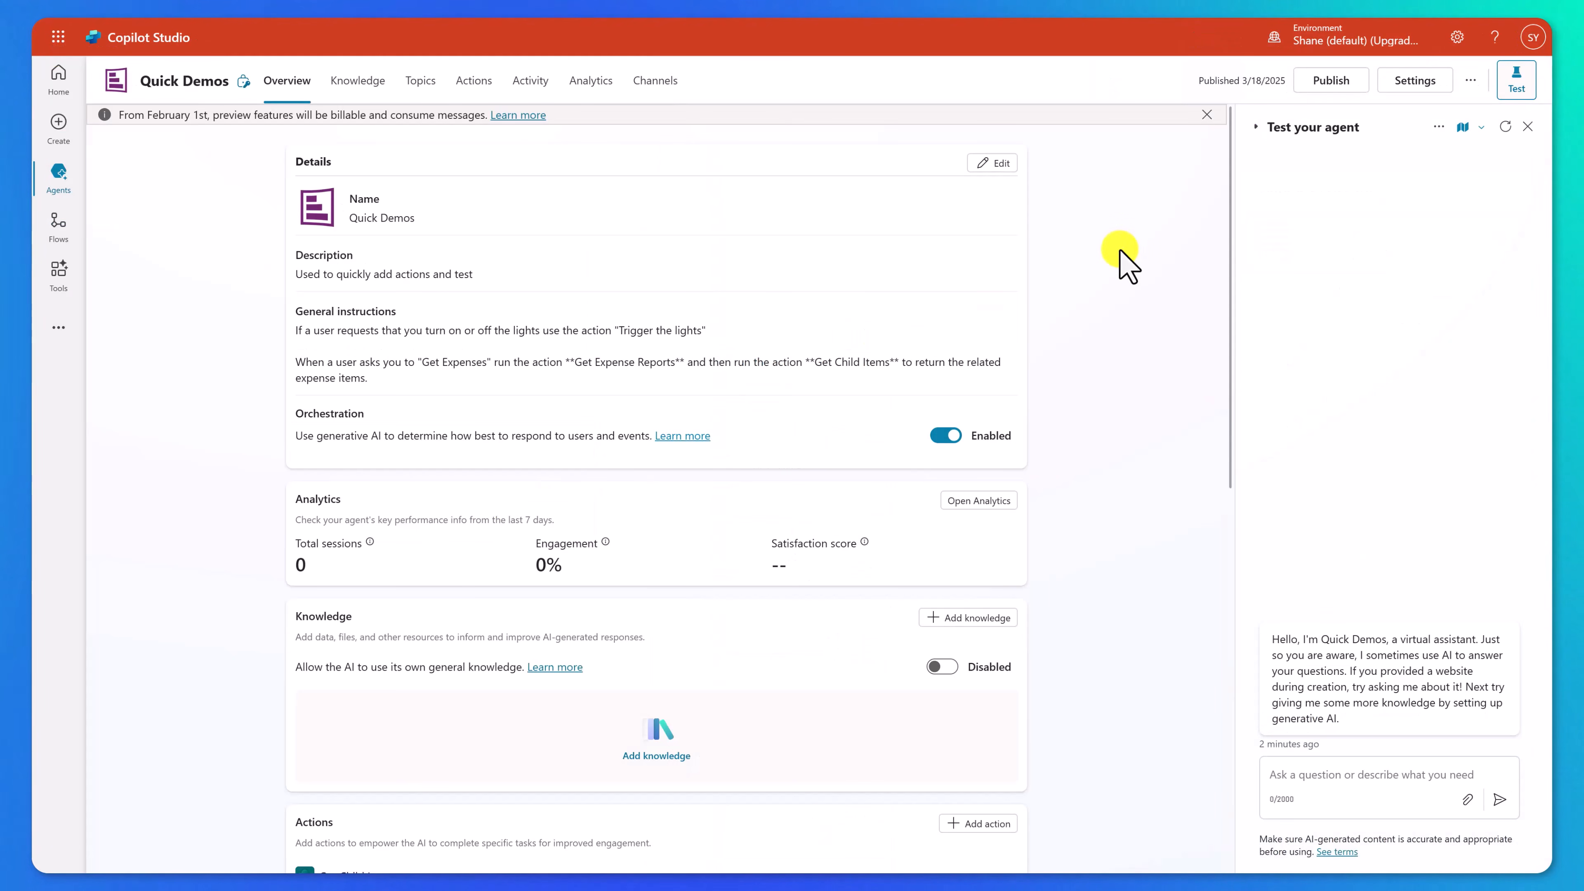
# In Copilot Studio, start adding the Microsoft Forms trigger "When a new response is submitted" to Quick Demos, keeping its default name and connections
pyautogui.scroll(-8, 1107, 266)
pyautogui.scroll(1, 936, 350)
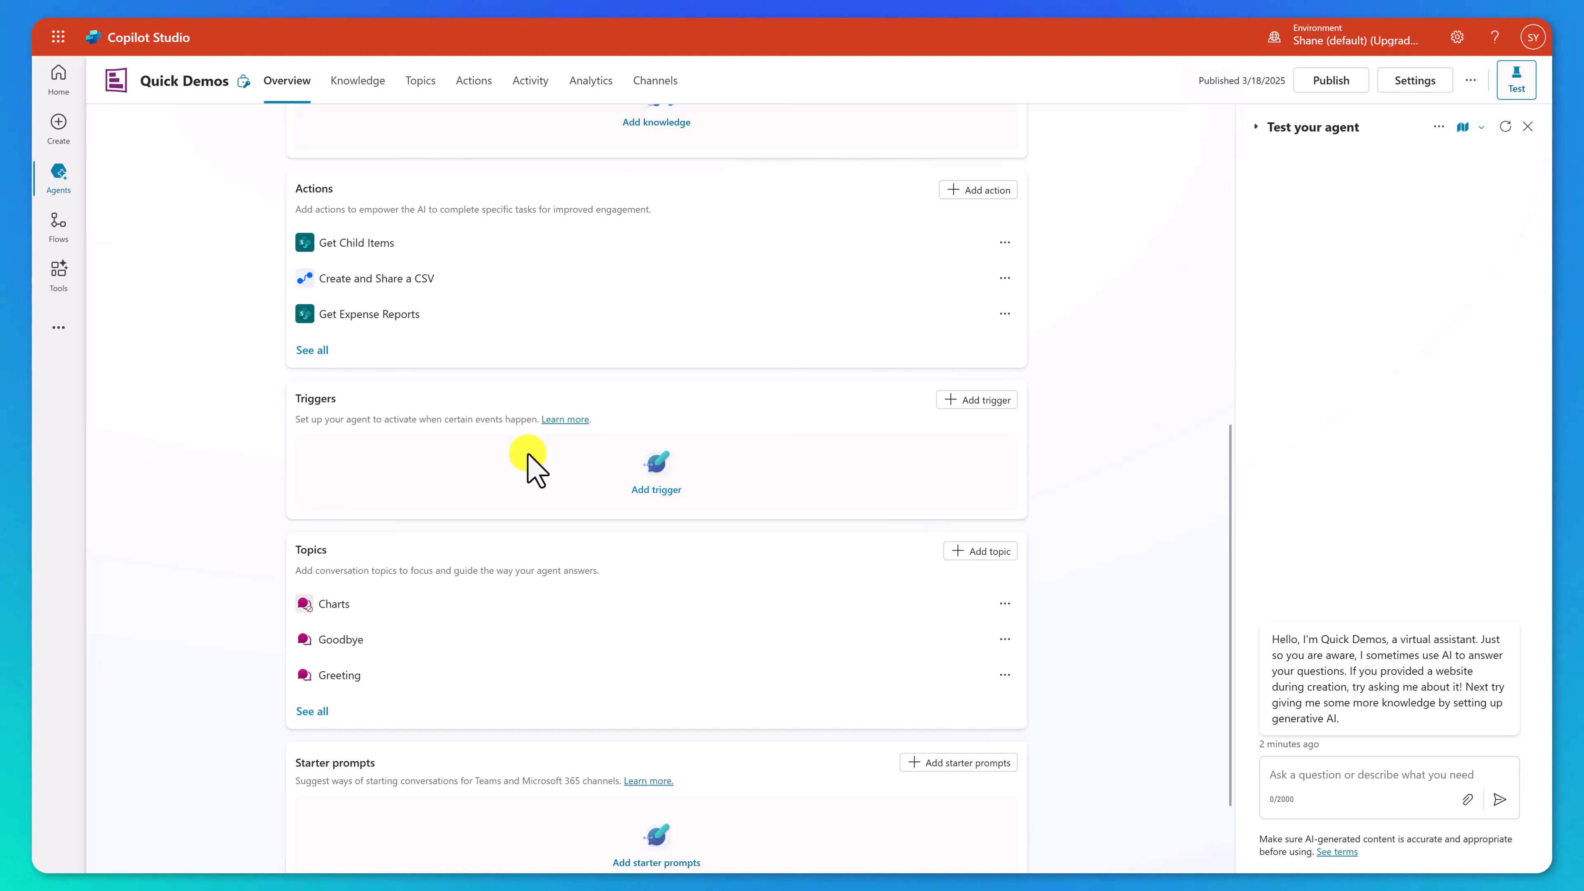
pyautogui.click(658, 480)
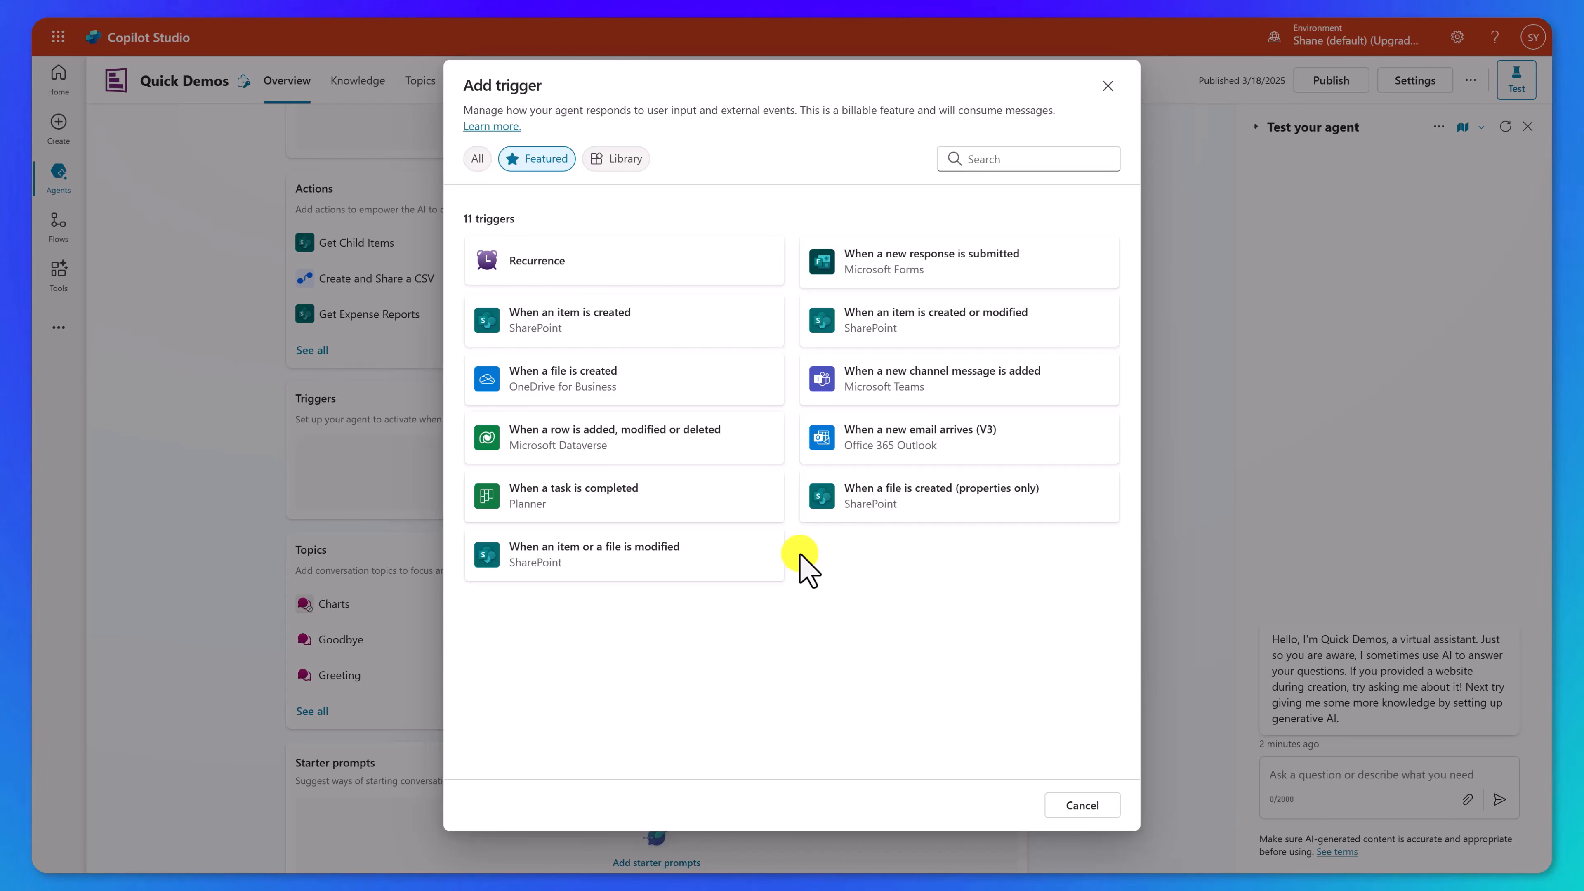
pyautogui.click(984, 279)
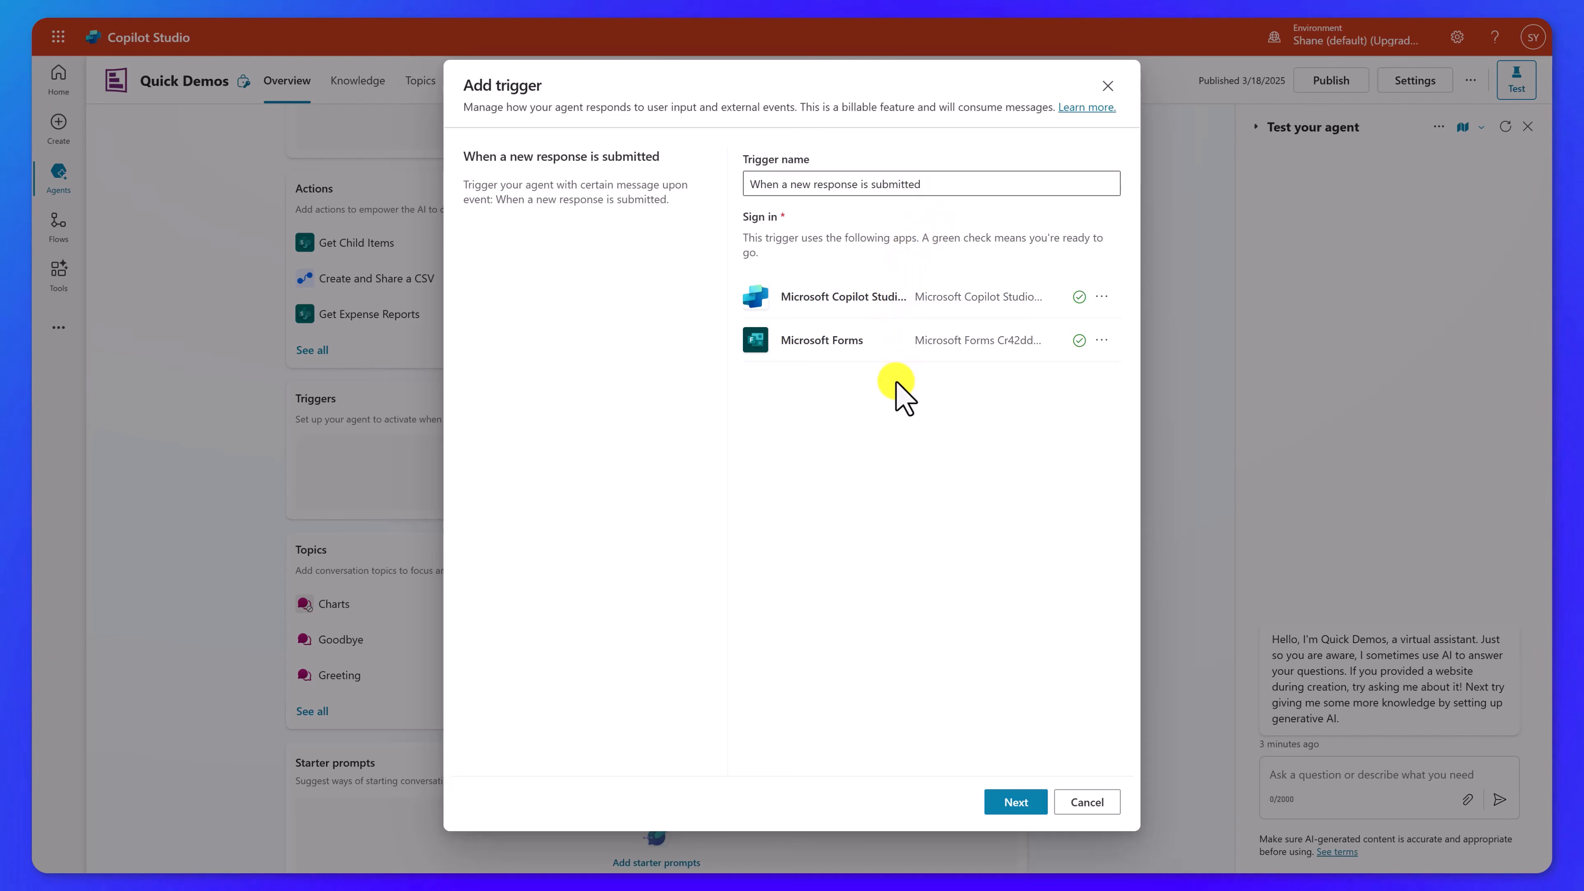
pyautogui.click(1017, 808)
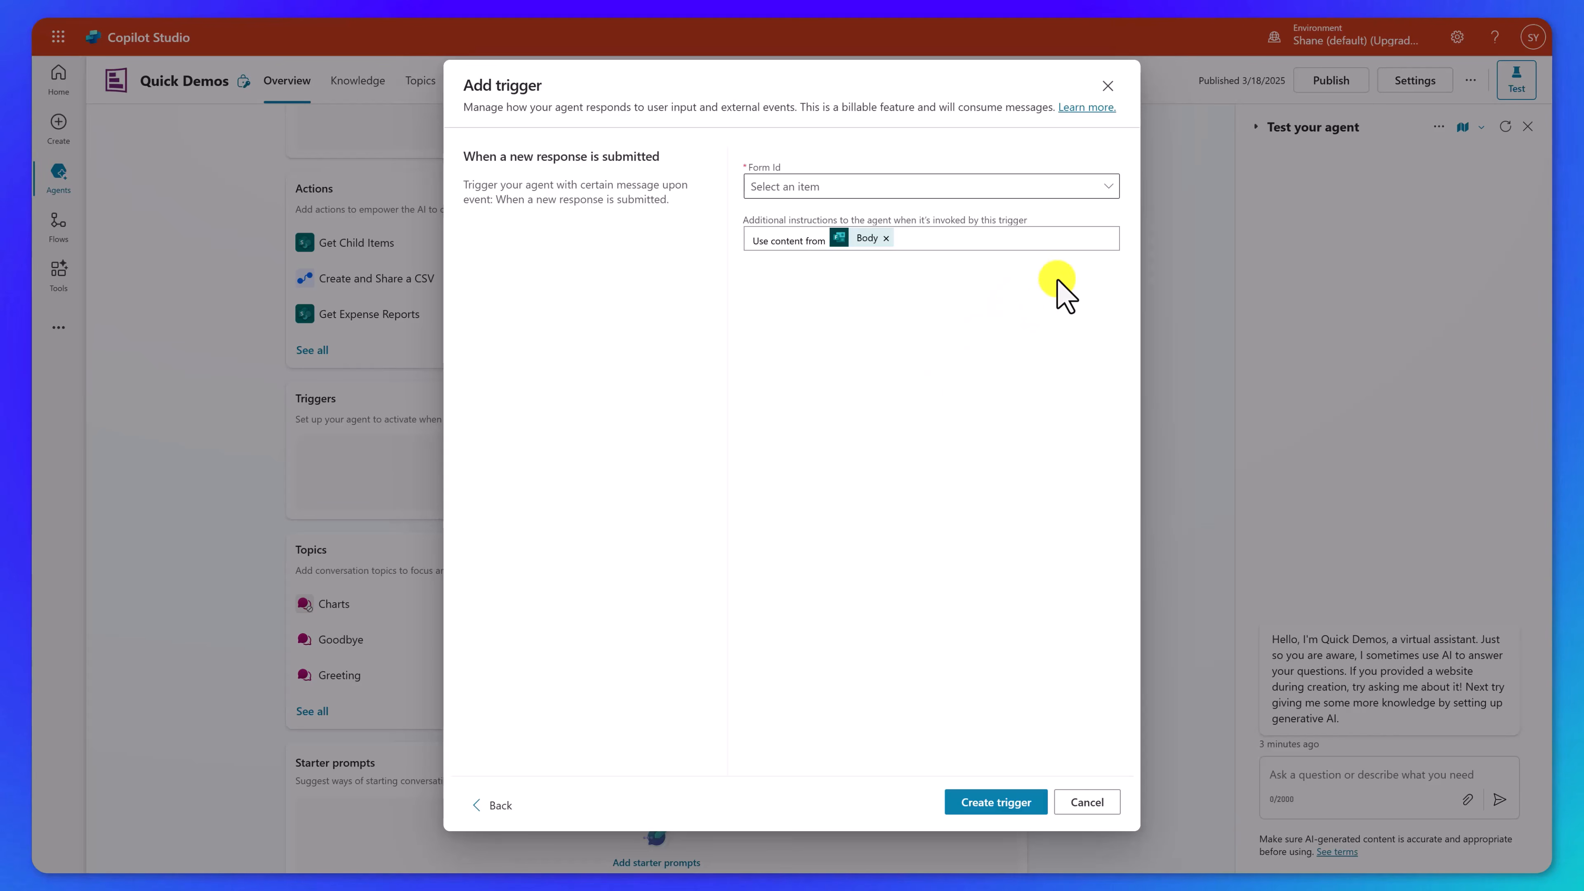
# Choose the Copilot Jumpstart Class Feedback form for the trigger, create it, and close the dialog
pyautogui.click(1110, 188)
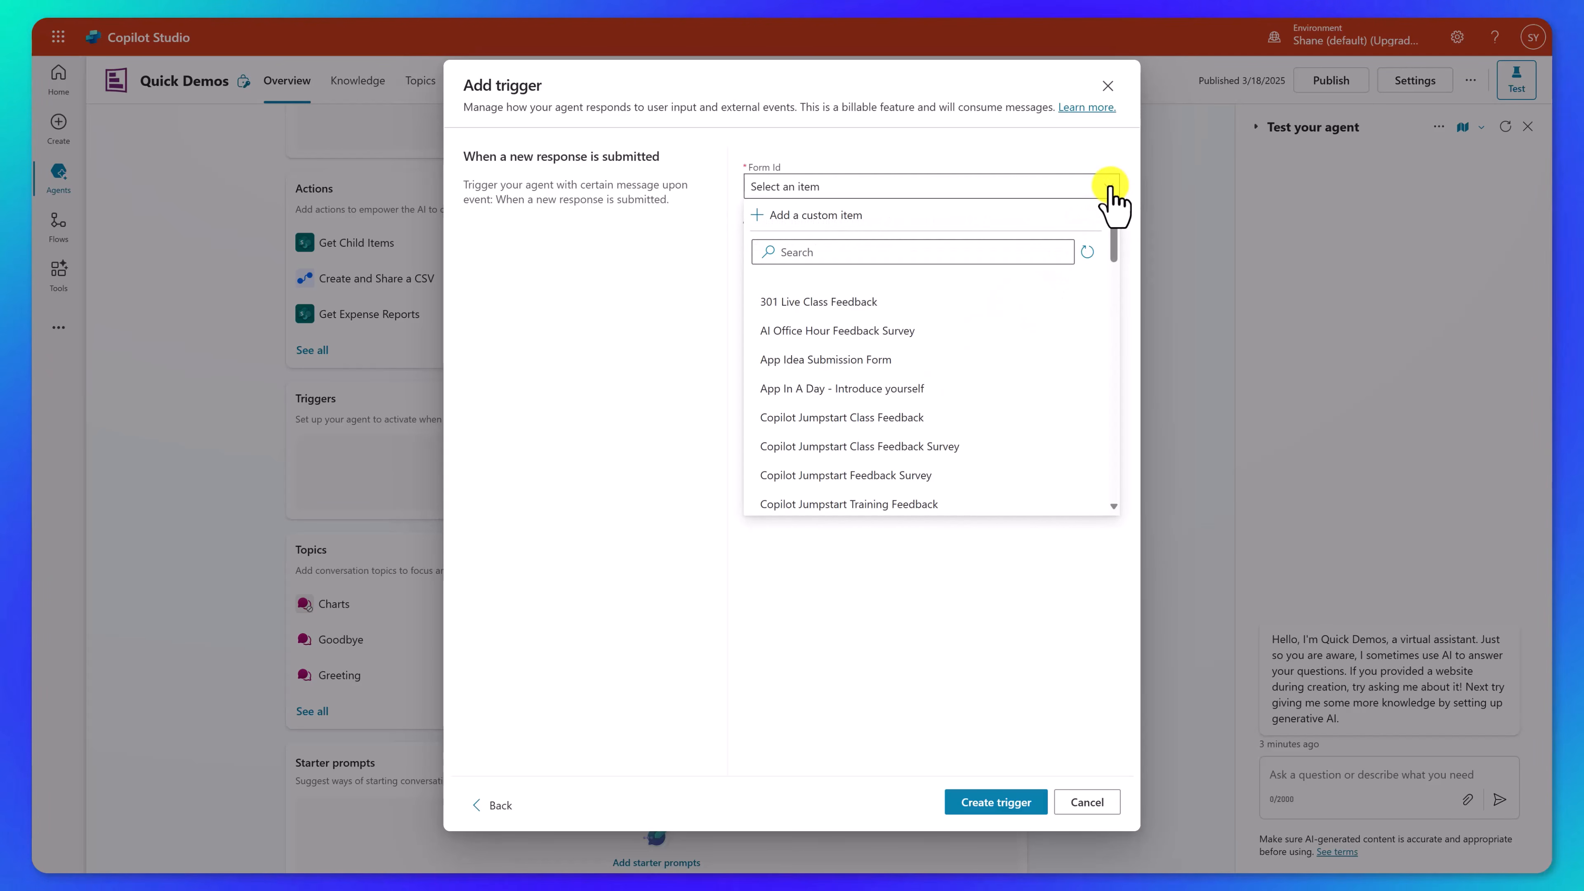
pyautogui.click(974, 431)
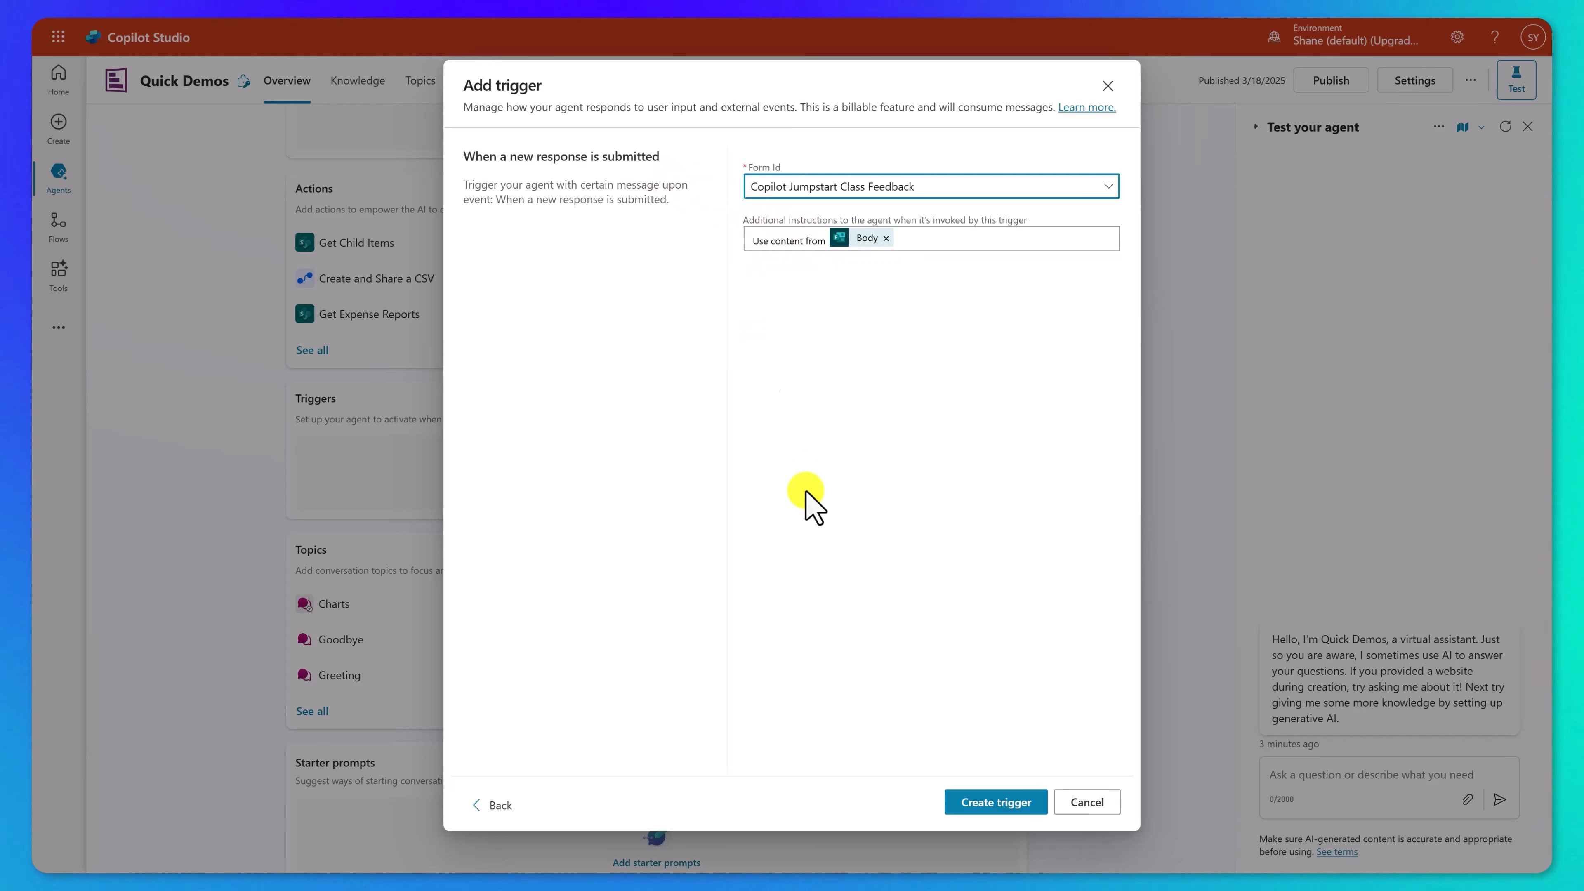
pyautogui.click(993, 805)
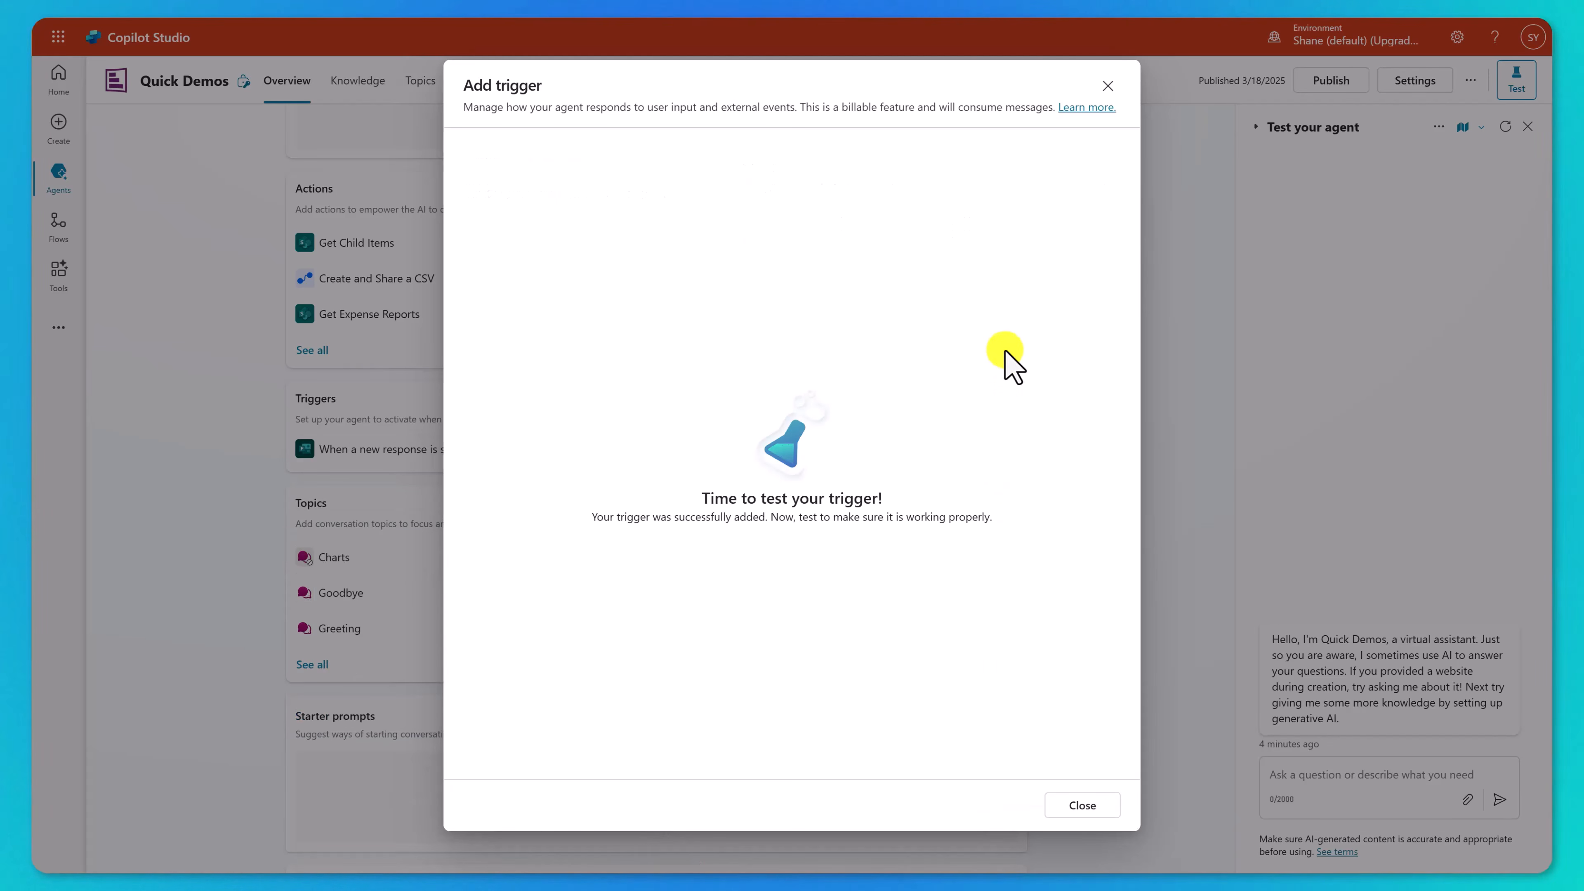
pyautogui.click(1082, 806)
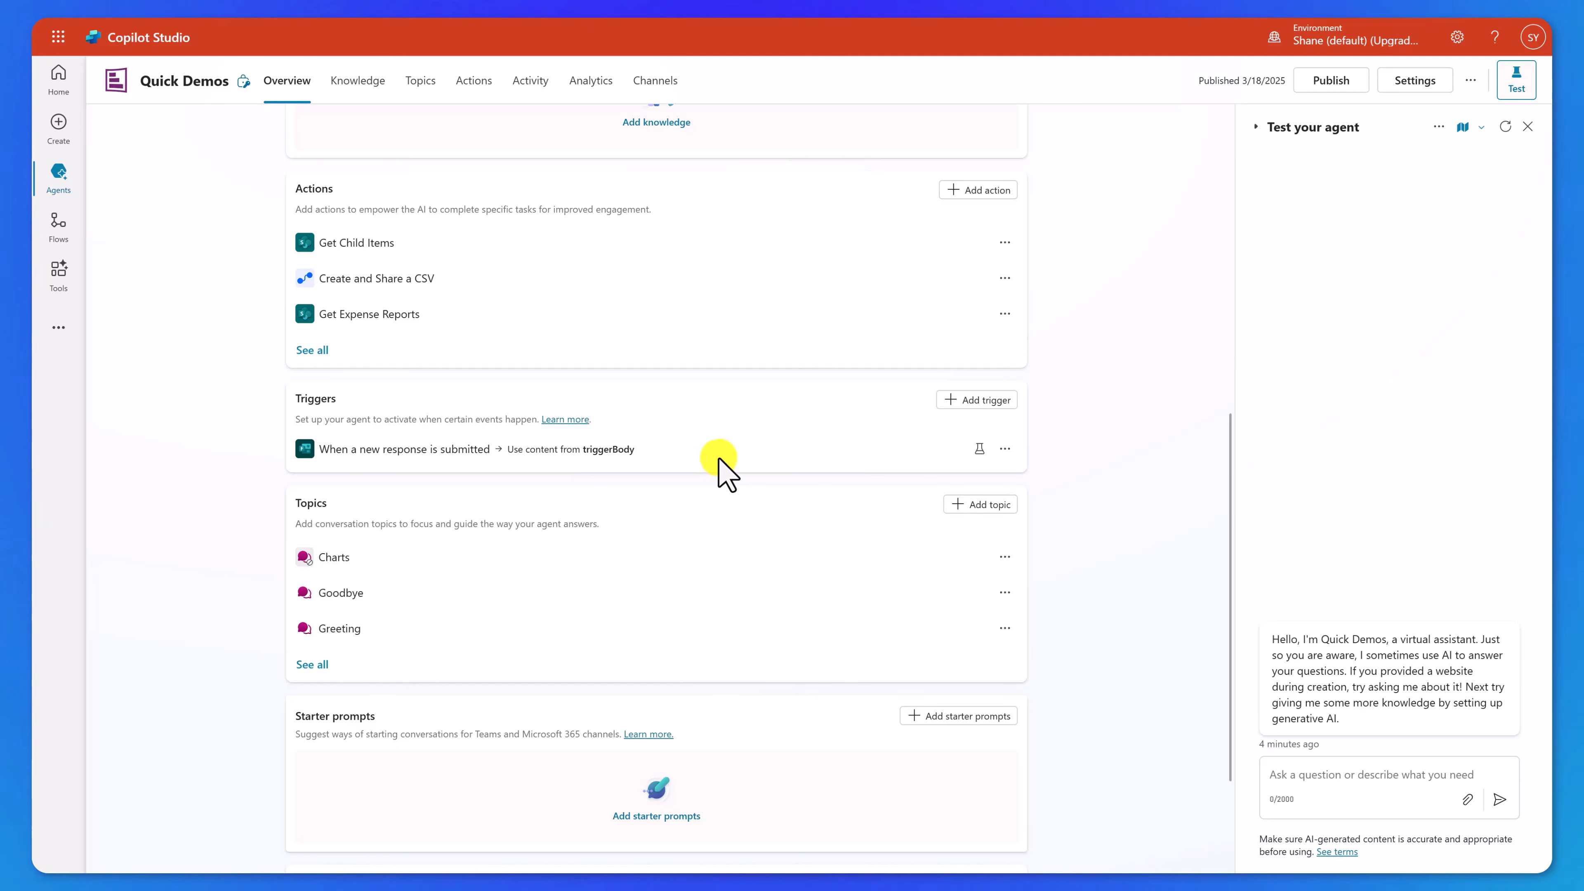
# Open the "When a new response is submitted" trigger in Power Automate and examine the settings of its trigger and prompt-sending action
pyautogui.click(1004, 449)
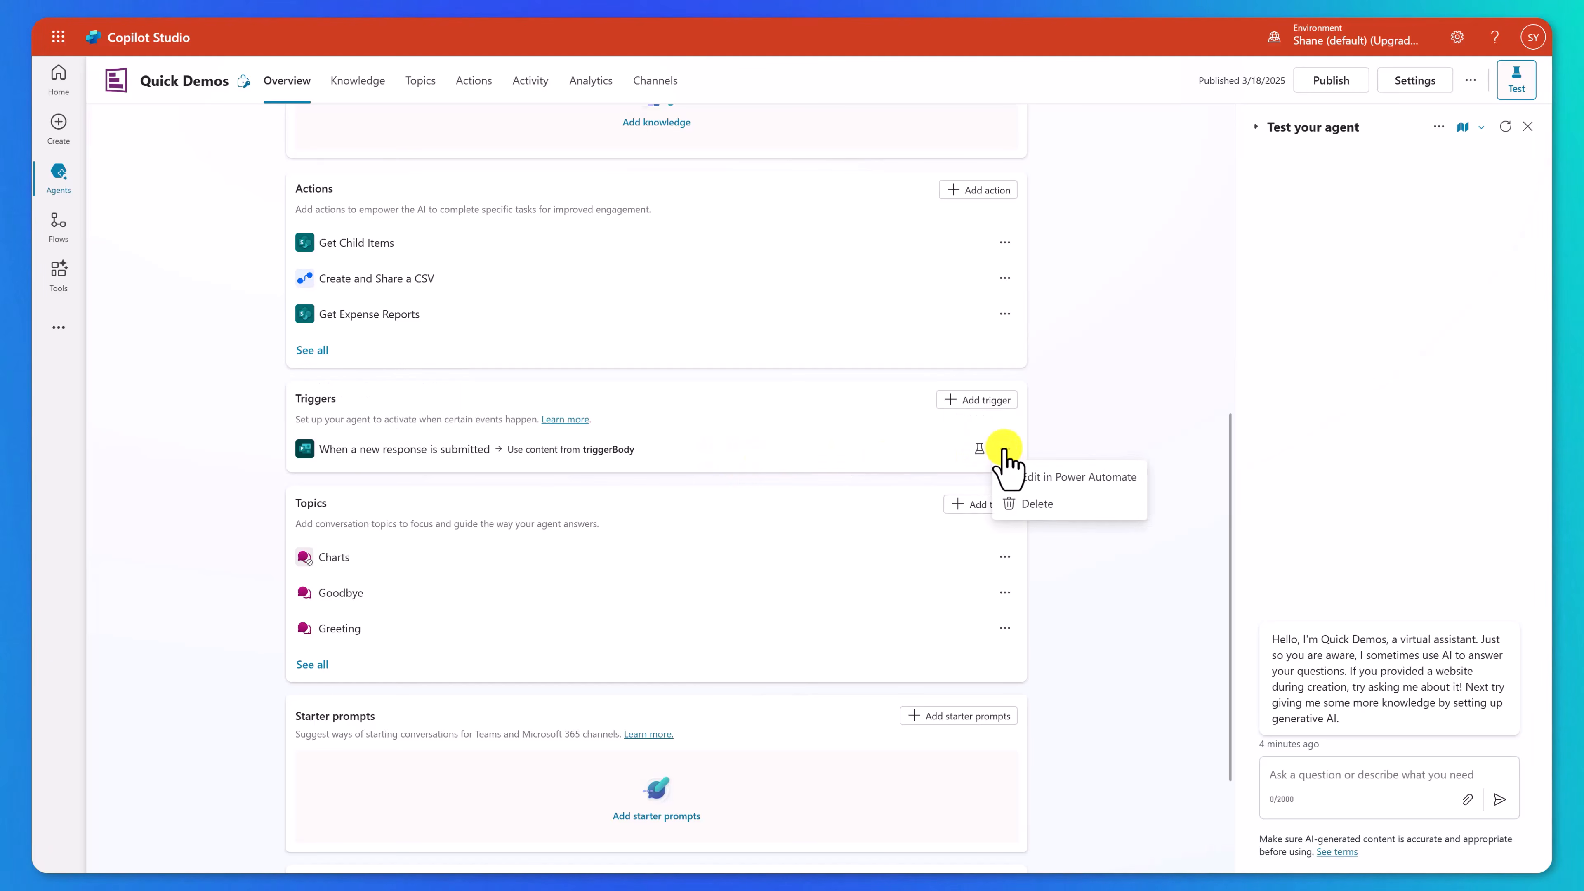
pyautogui.click(1079, 485)
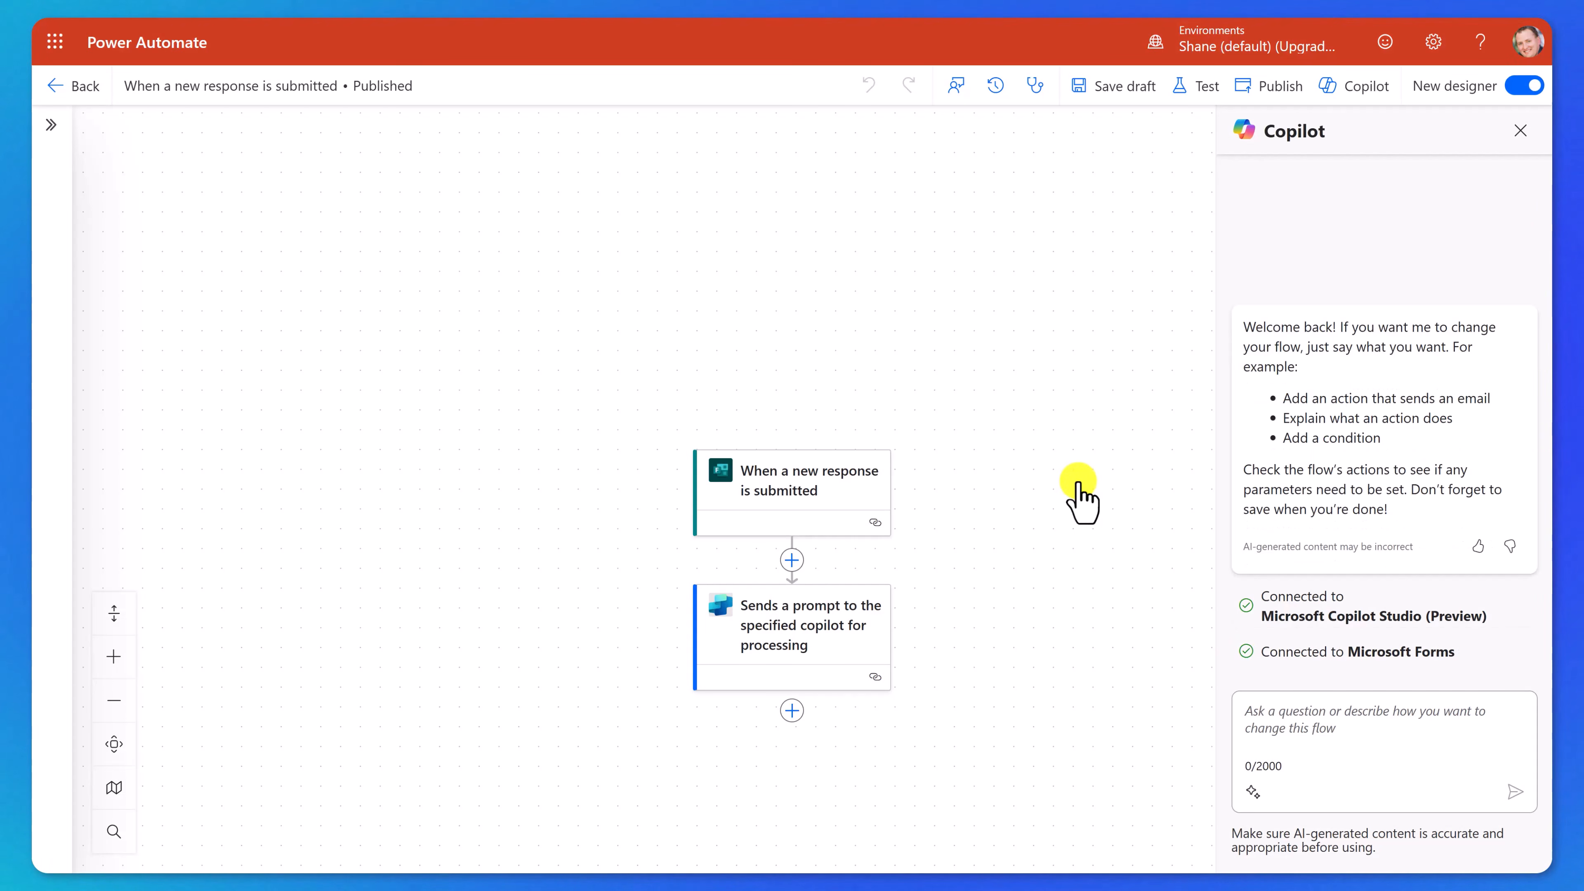
pyautogui.click(810, 497)
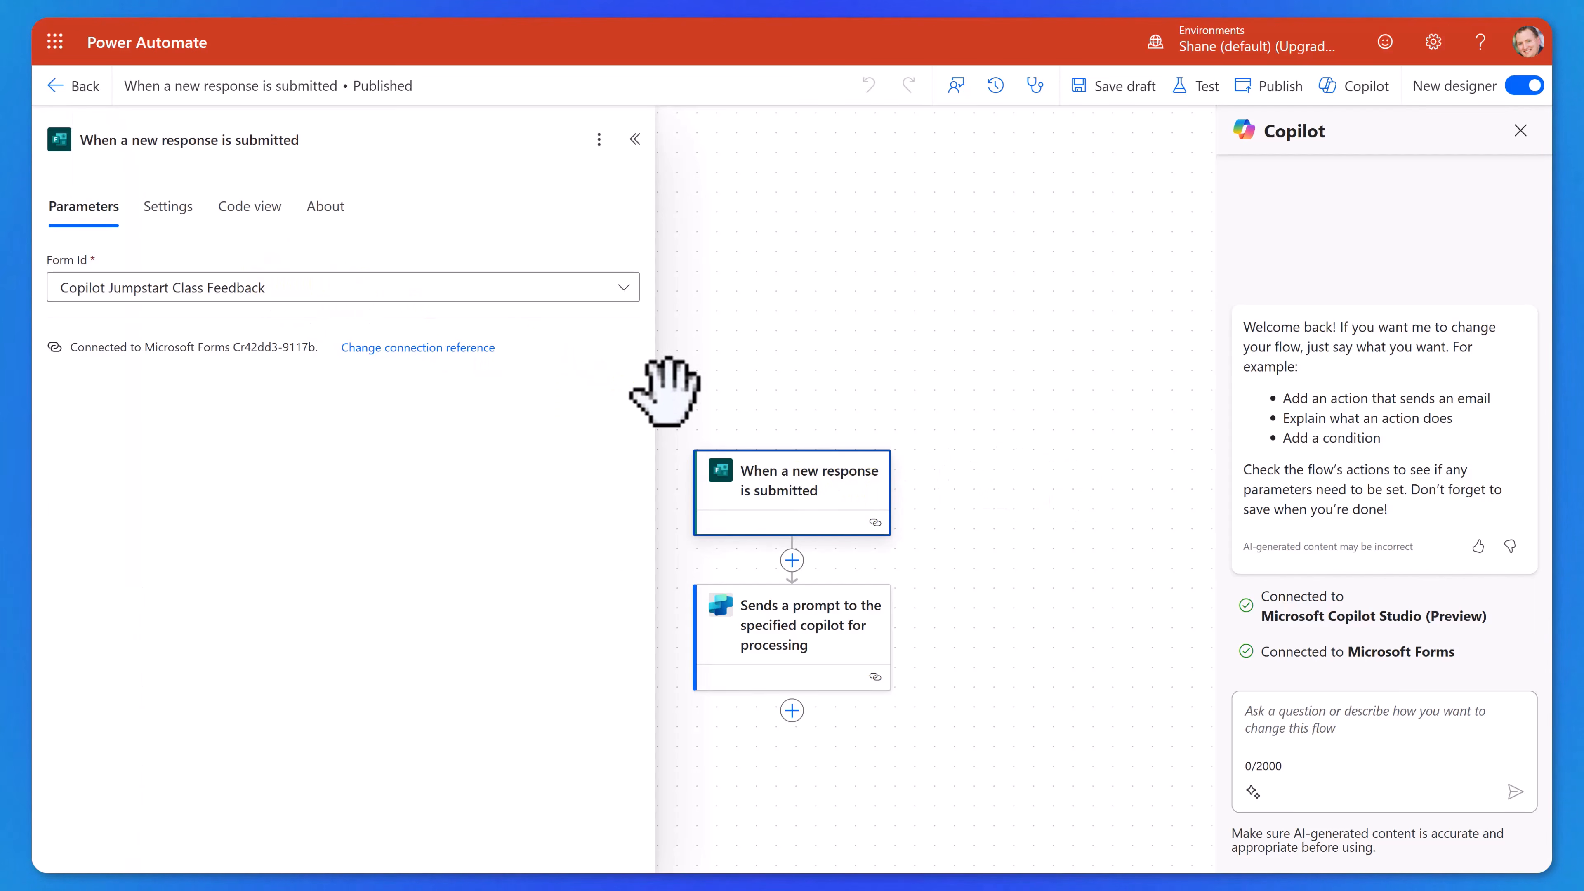
pyautogui.click(846, 636)
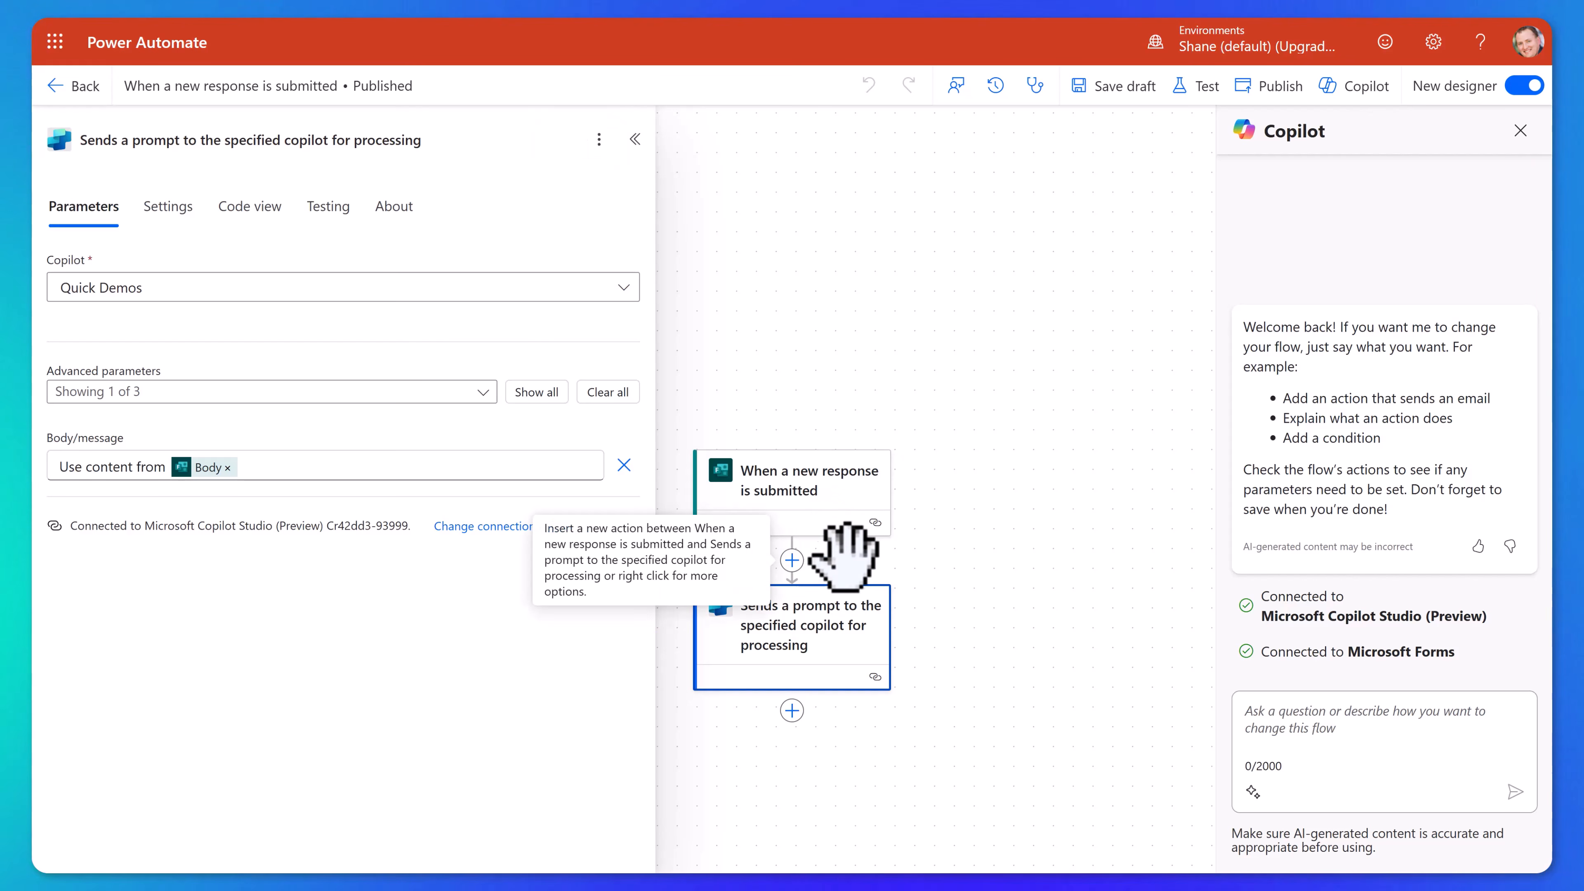
pyautogui.click(818, 497)
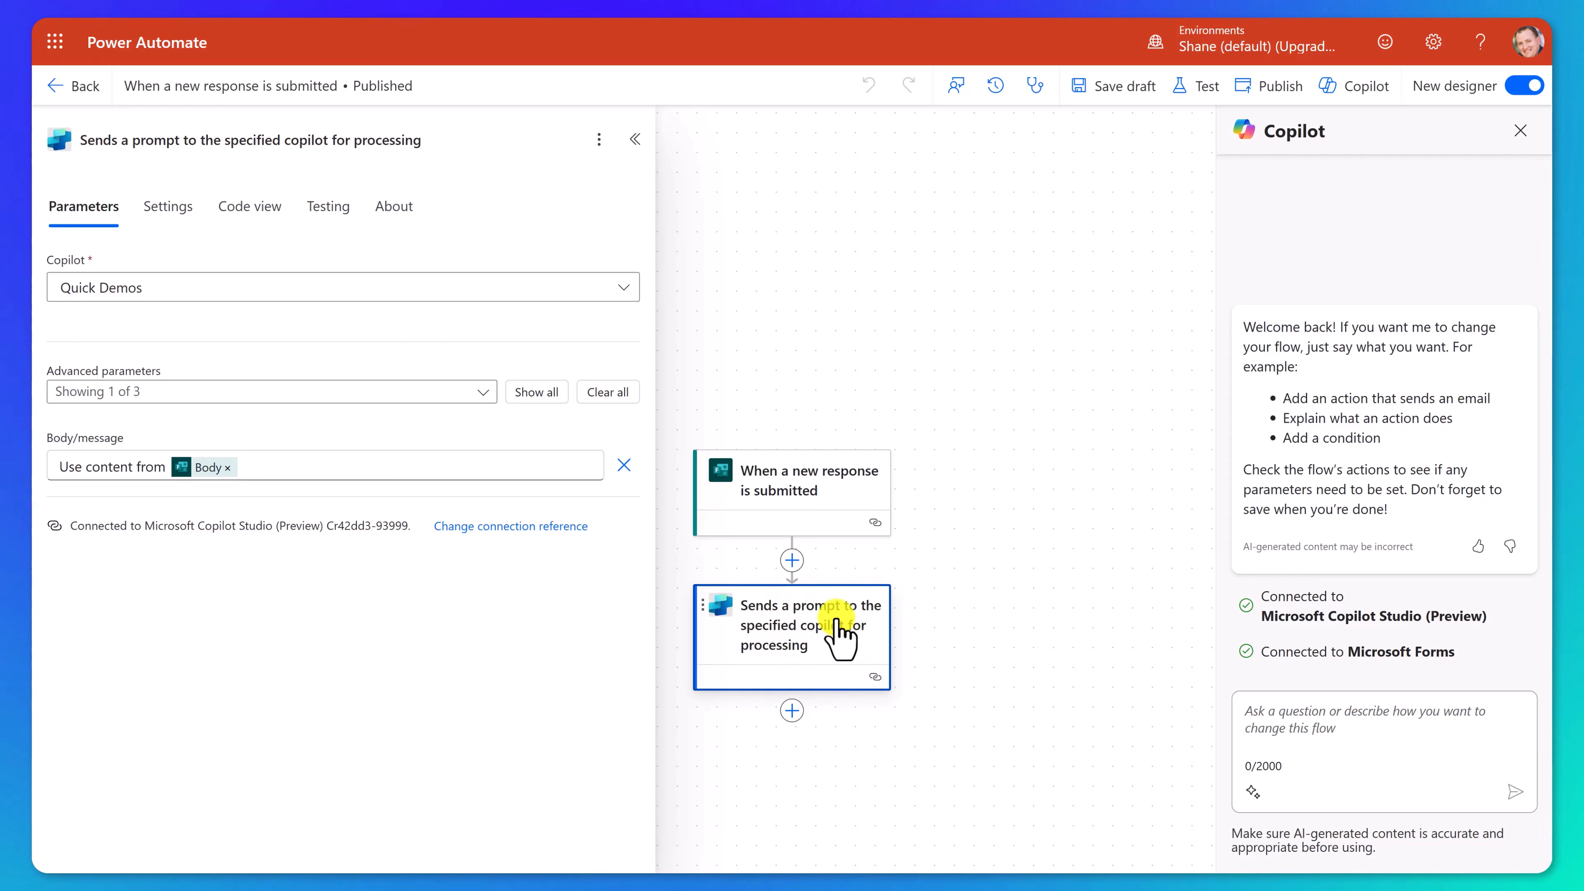
# Search for "copilot studio" actions and add Microsoft Copilot Studio's Execute Copilot at the end of the flow
pyautogui.click(792, 711)
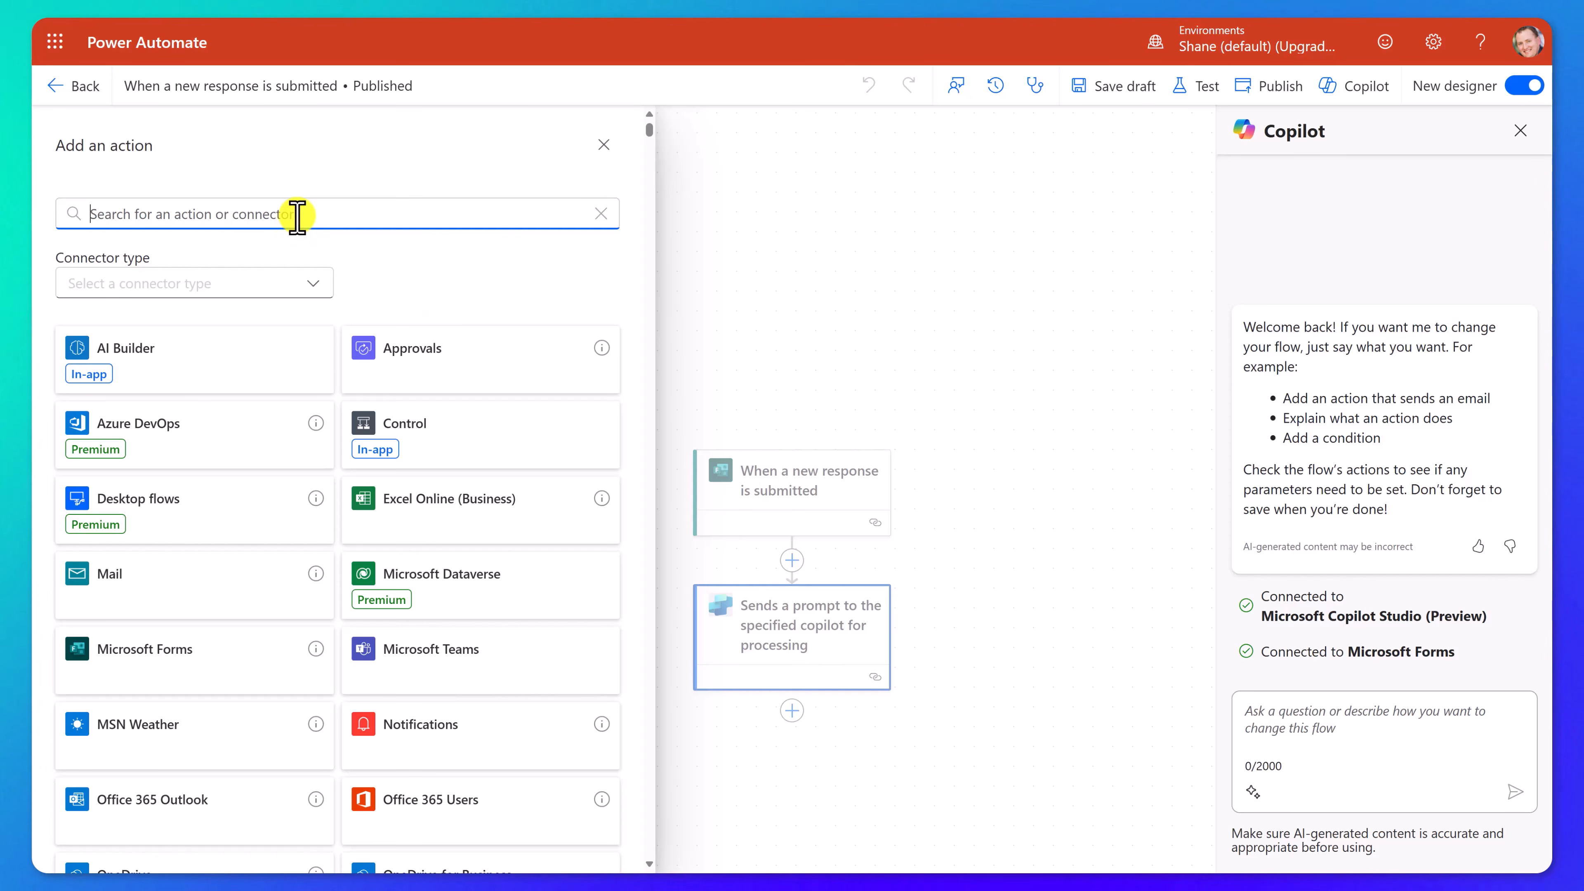
pyautogui.write('copilot studio')
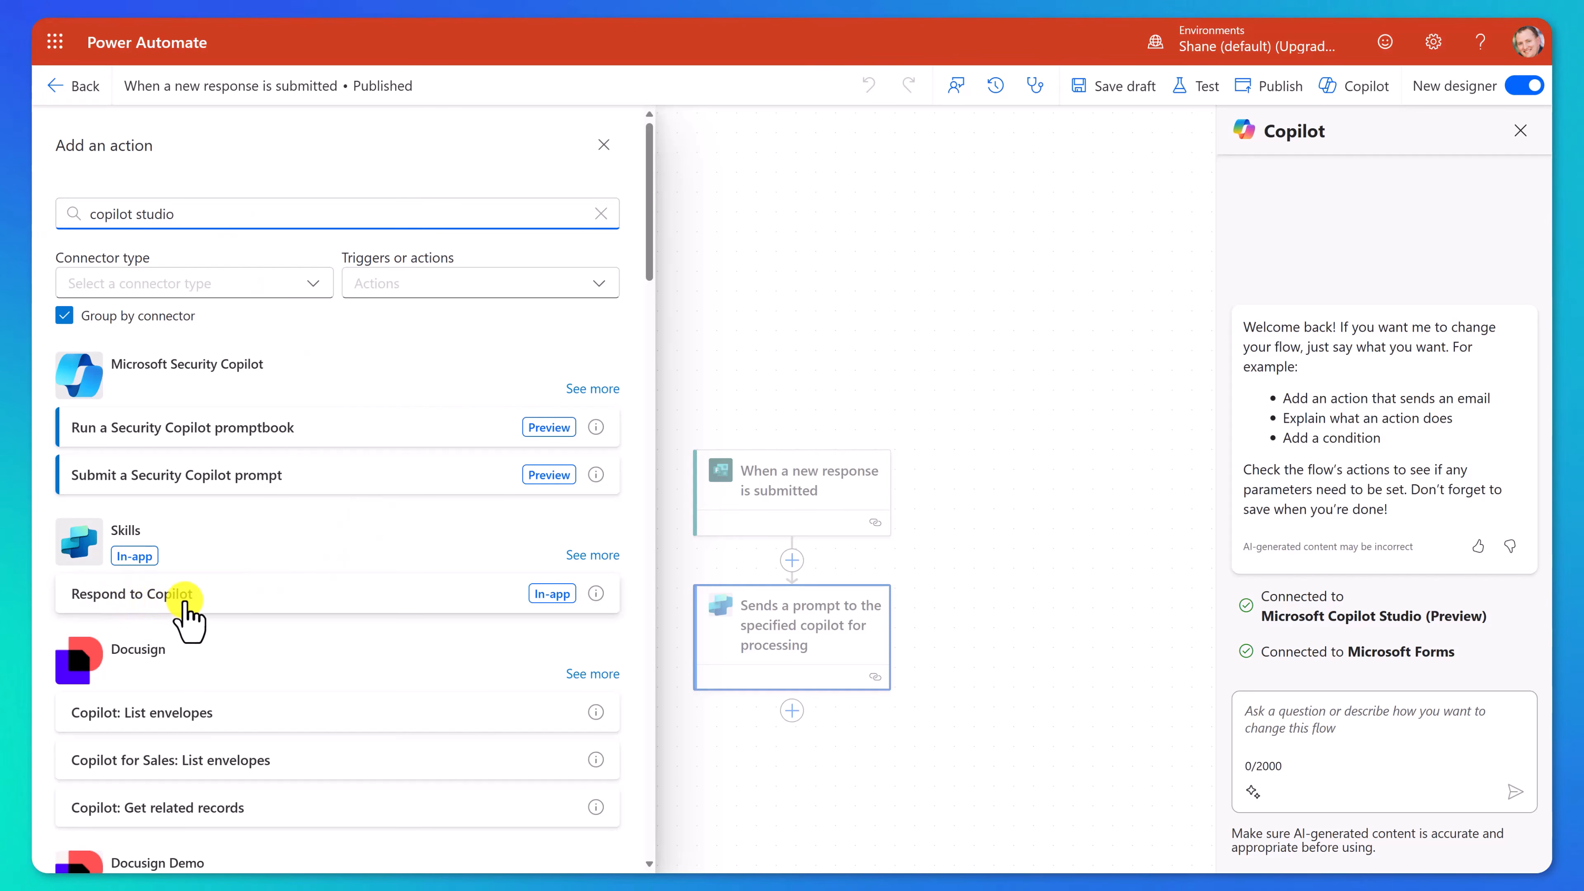
pyautogui.scroll(-7, 353, 484)
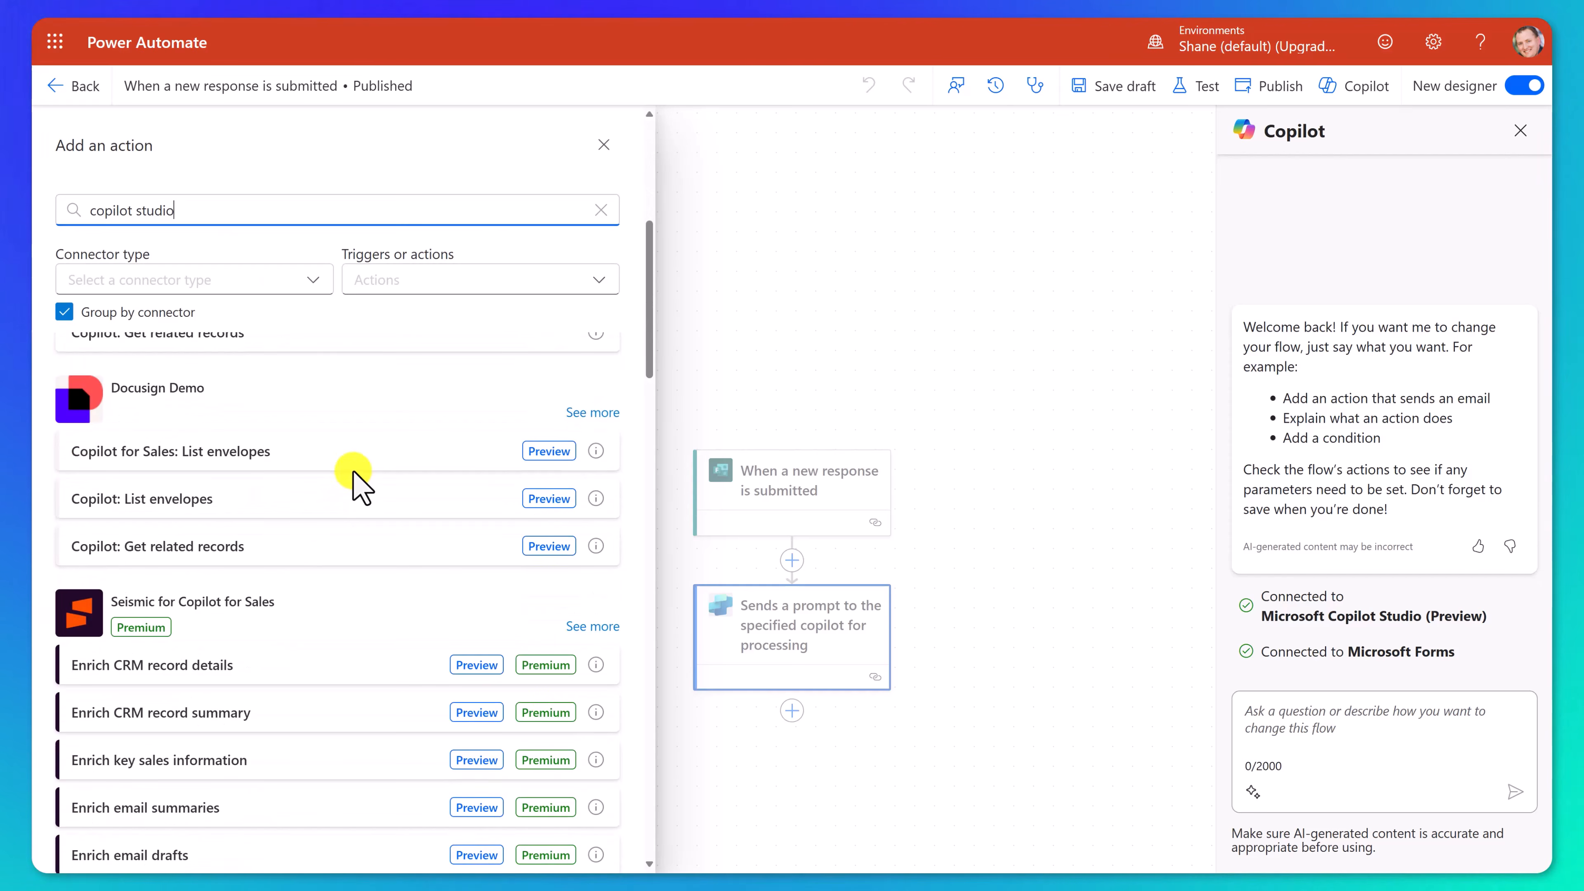
pyautogui.scroll(-6, 354, 481)
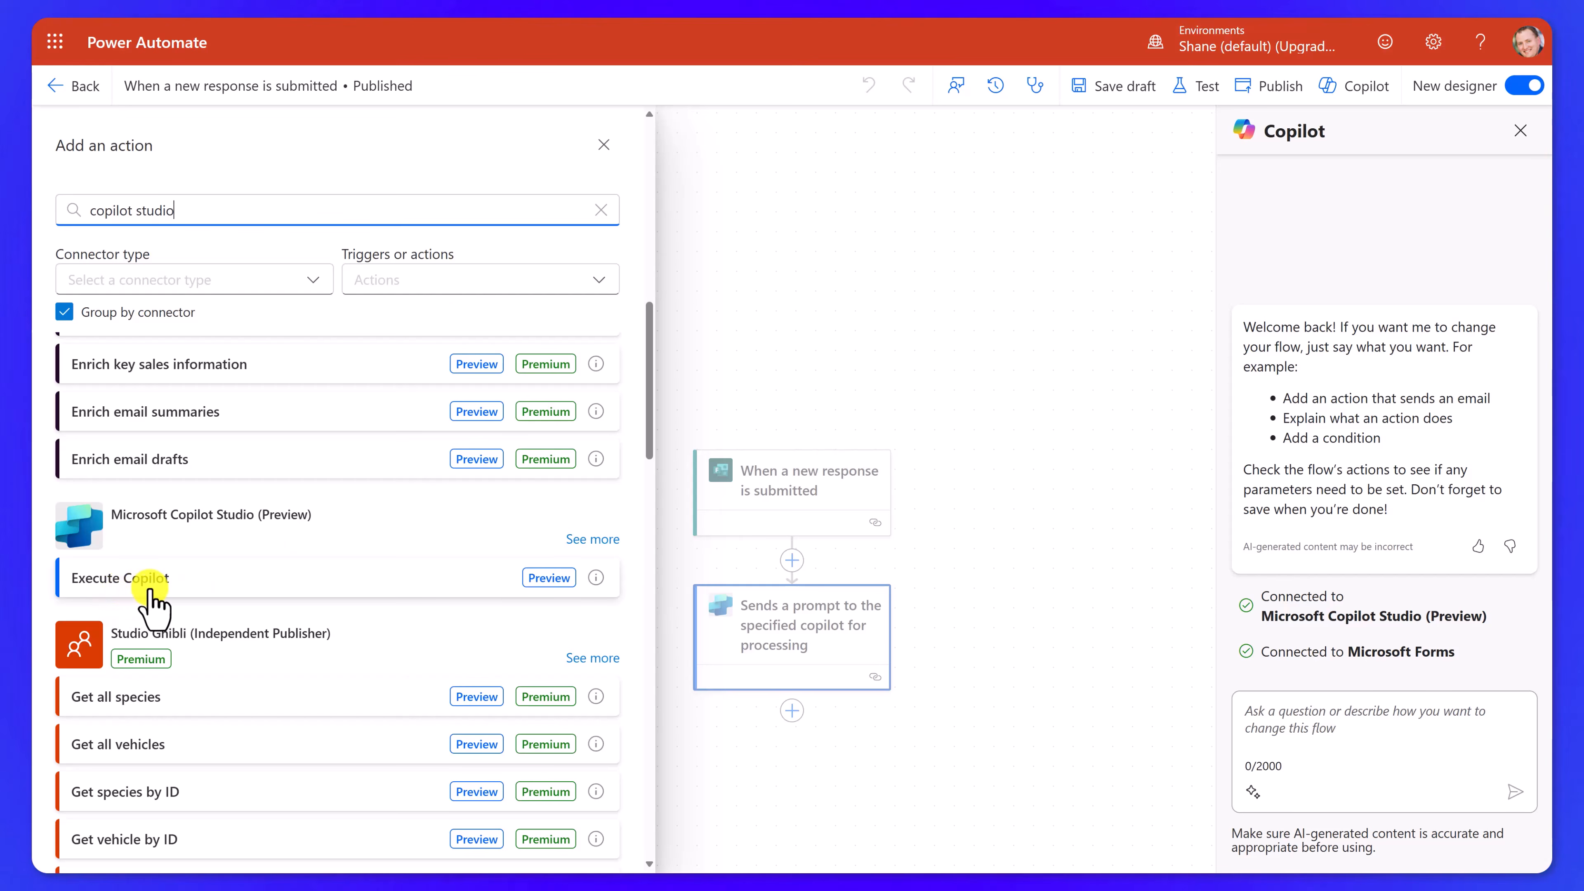
pyautogui.click(226, 581)
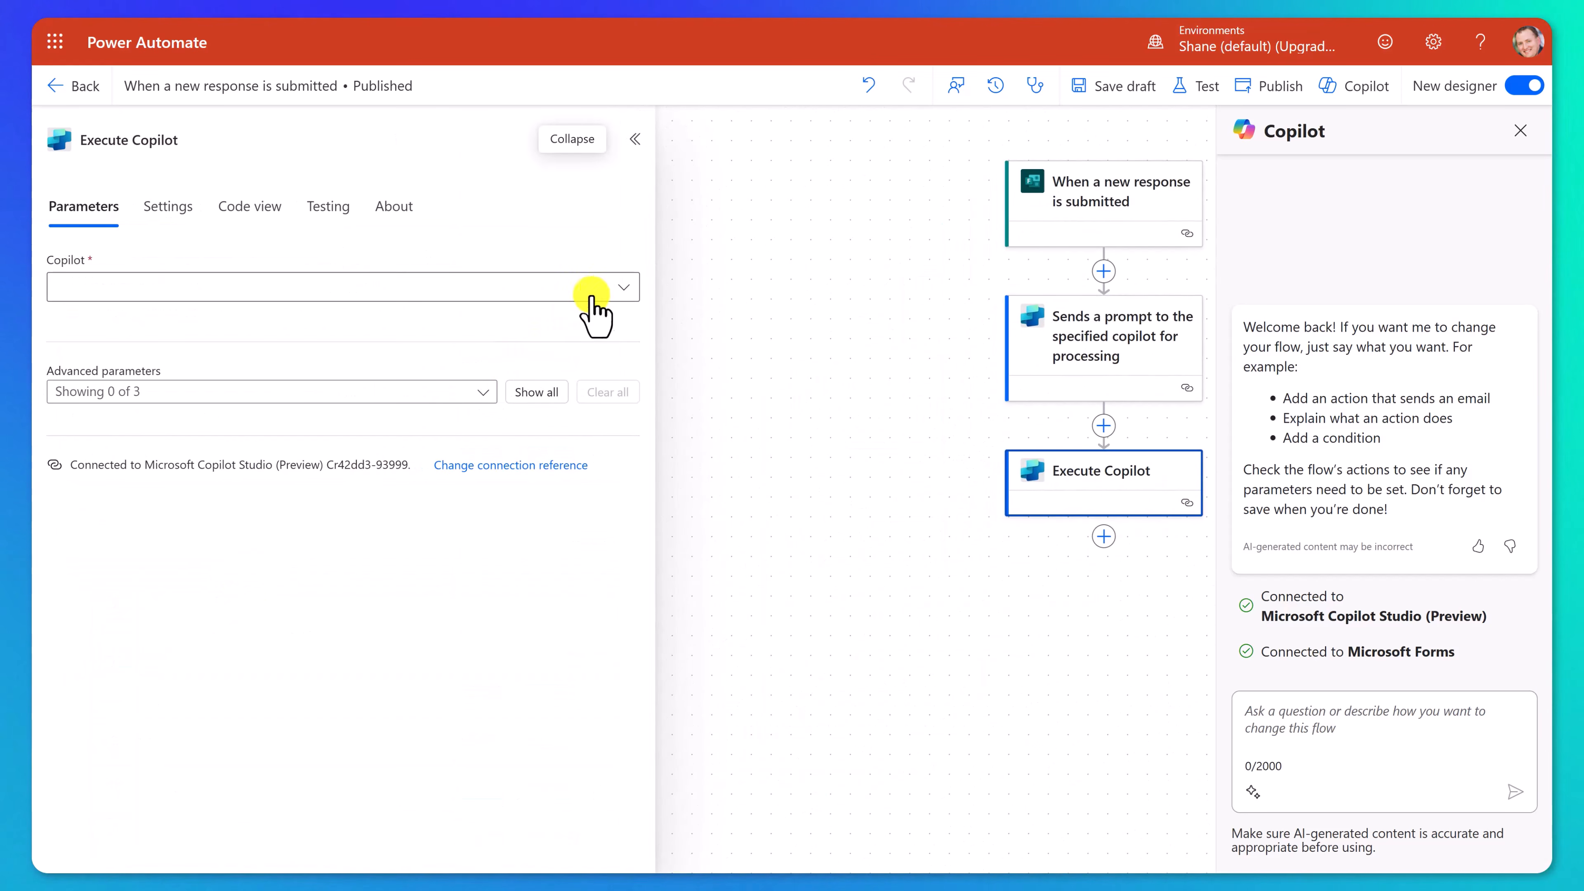
# Set the Execute Copilot action's copilot to Buddy Bot and show its body/message advanced parameter
pyautogui.click(624, 287)
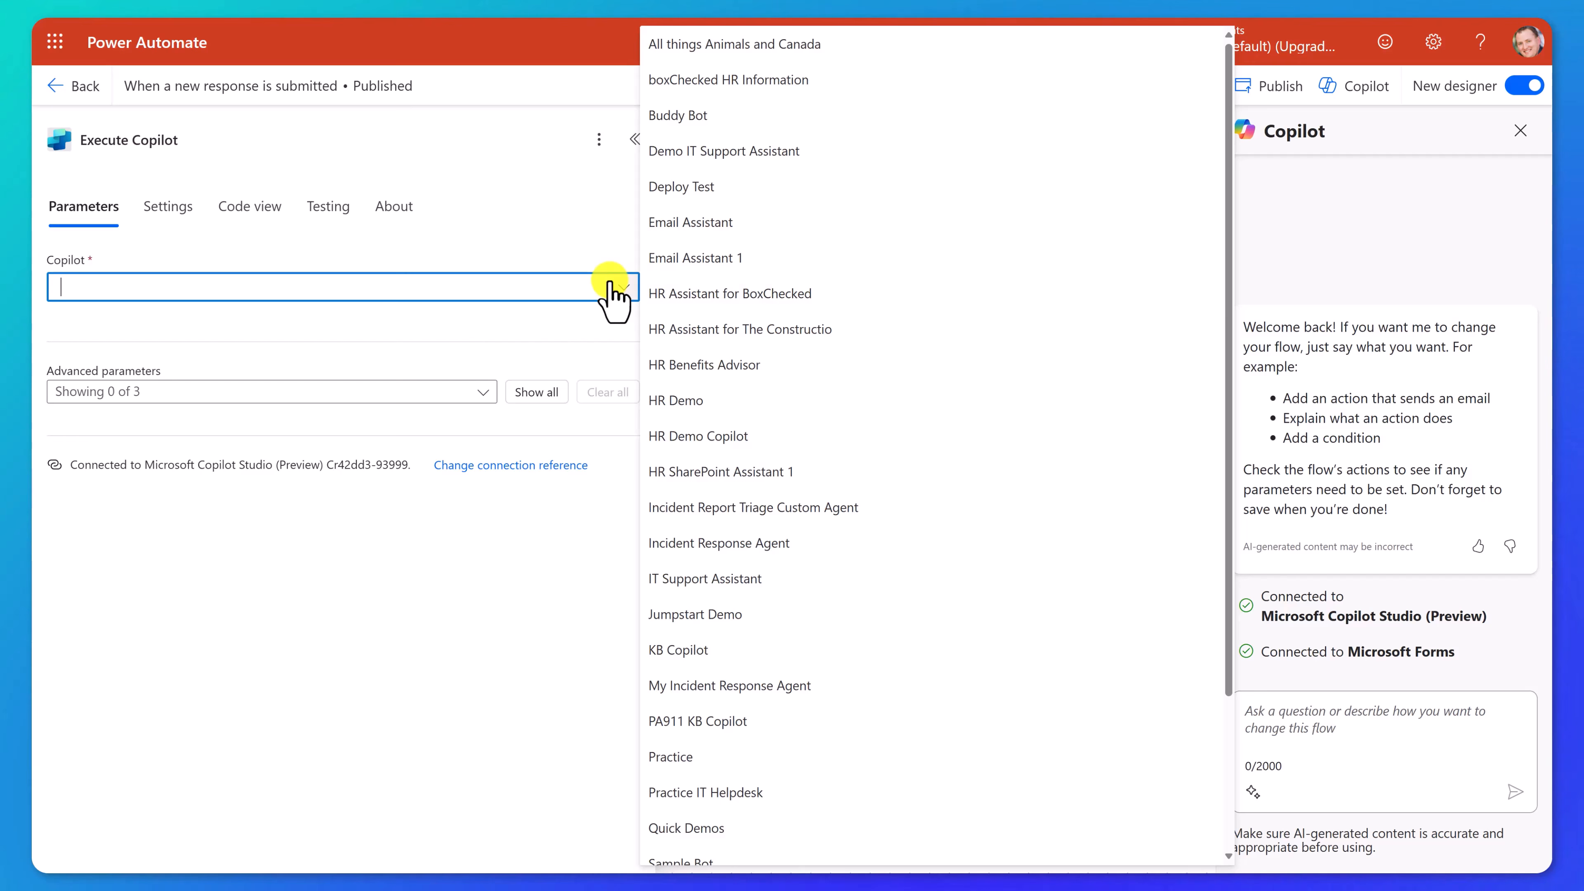
pyautogui.click(686, 115)
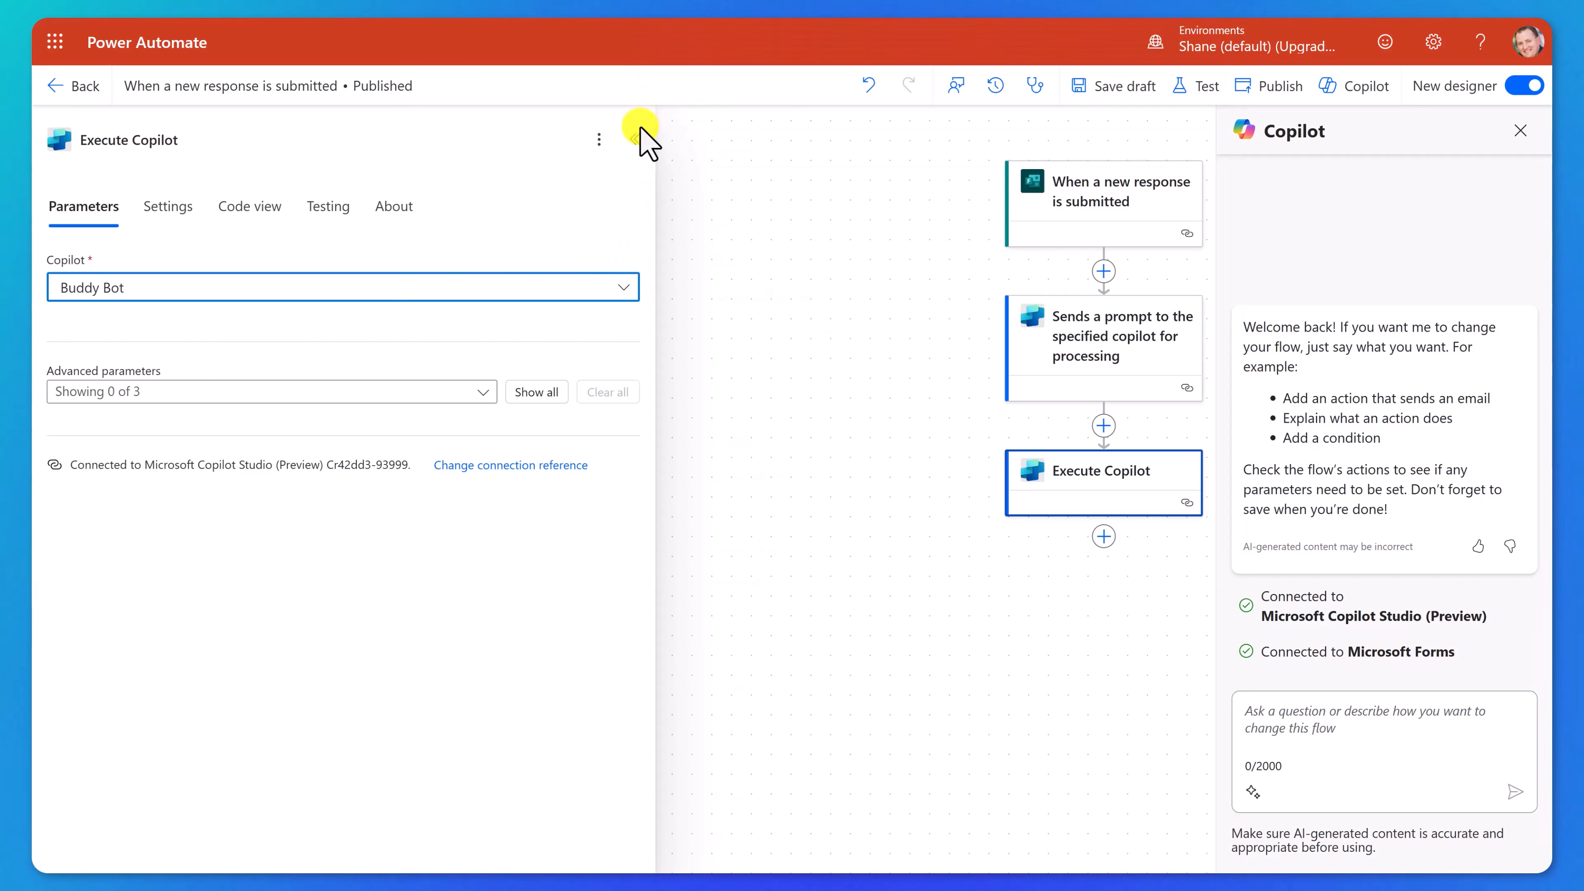
pyautogui.click(477, 394)
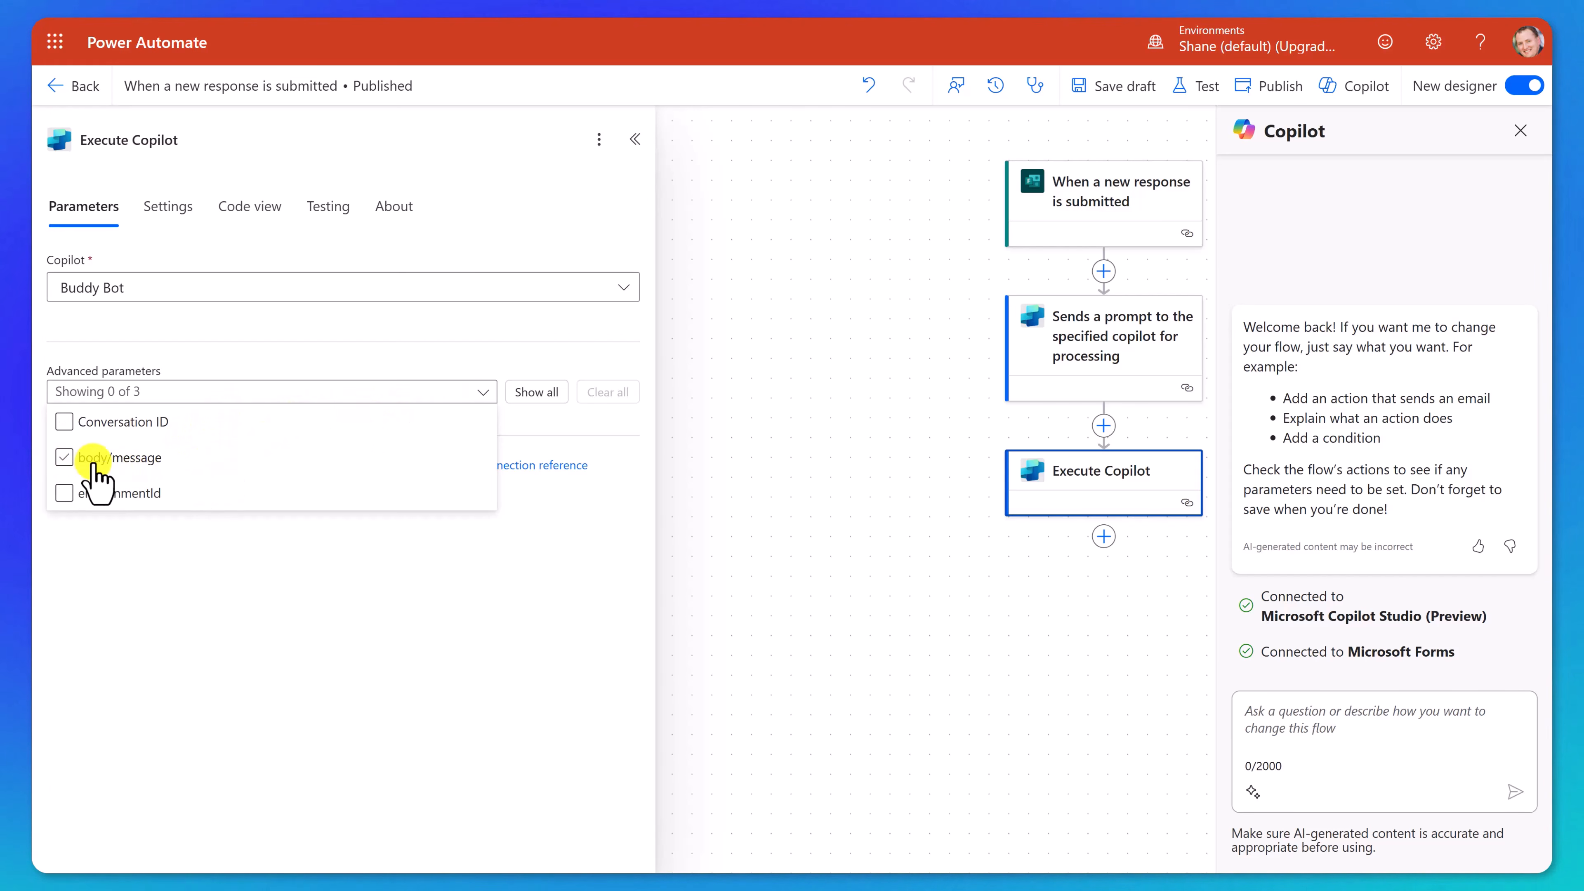
pyautogui.click(115, 477)
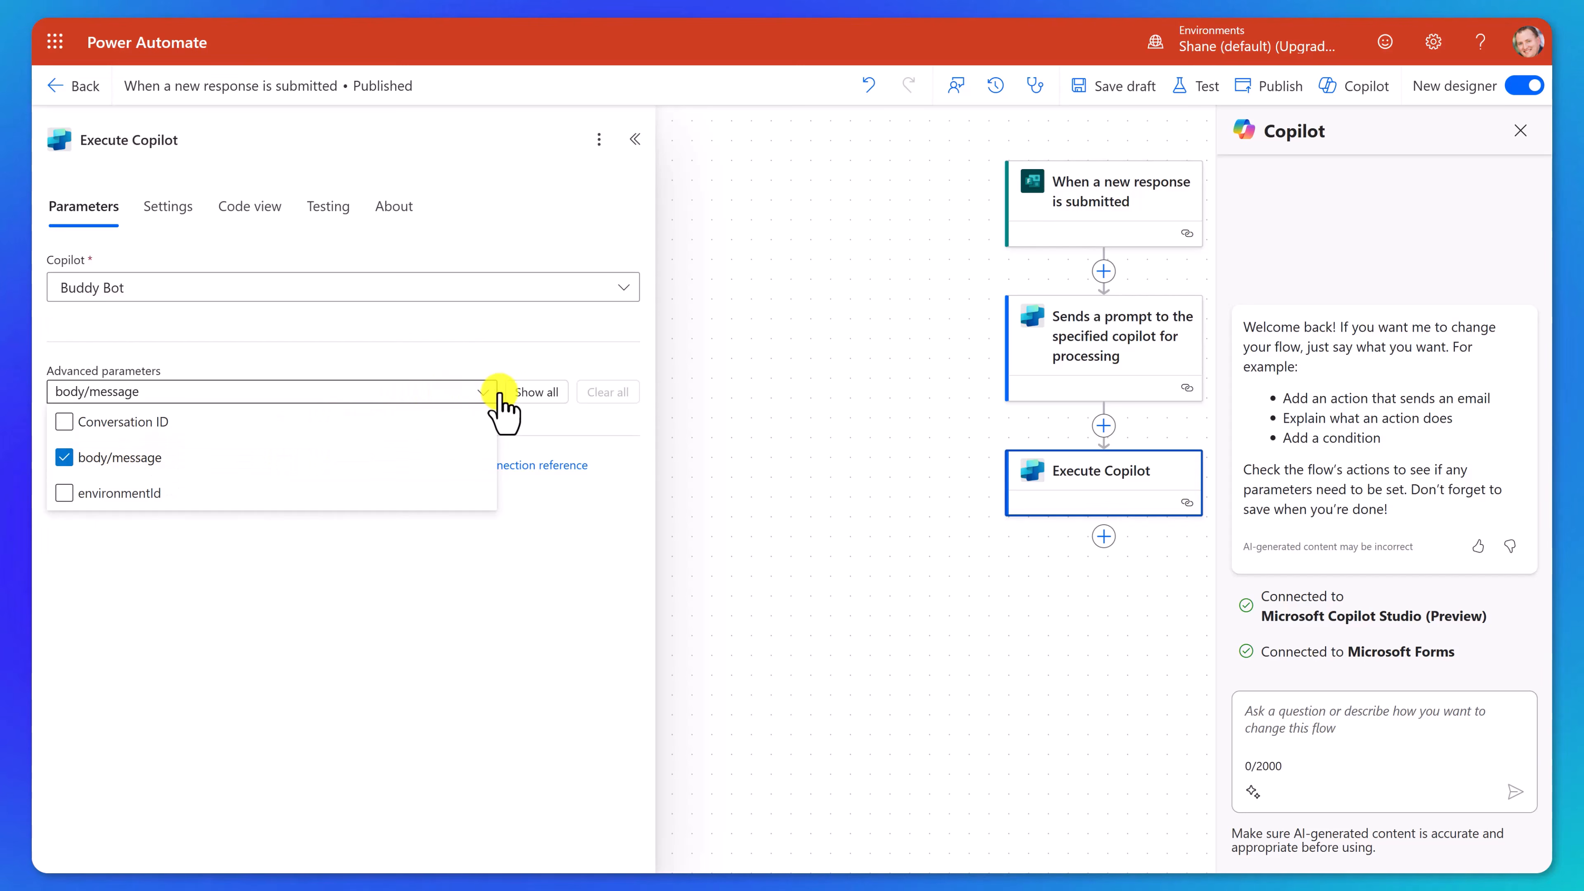
pyautogui.click(531, 425)
pyautogui.click(312, 471)
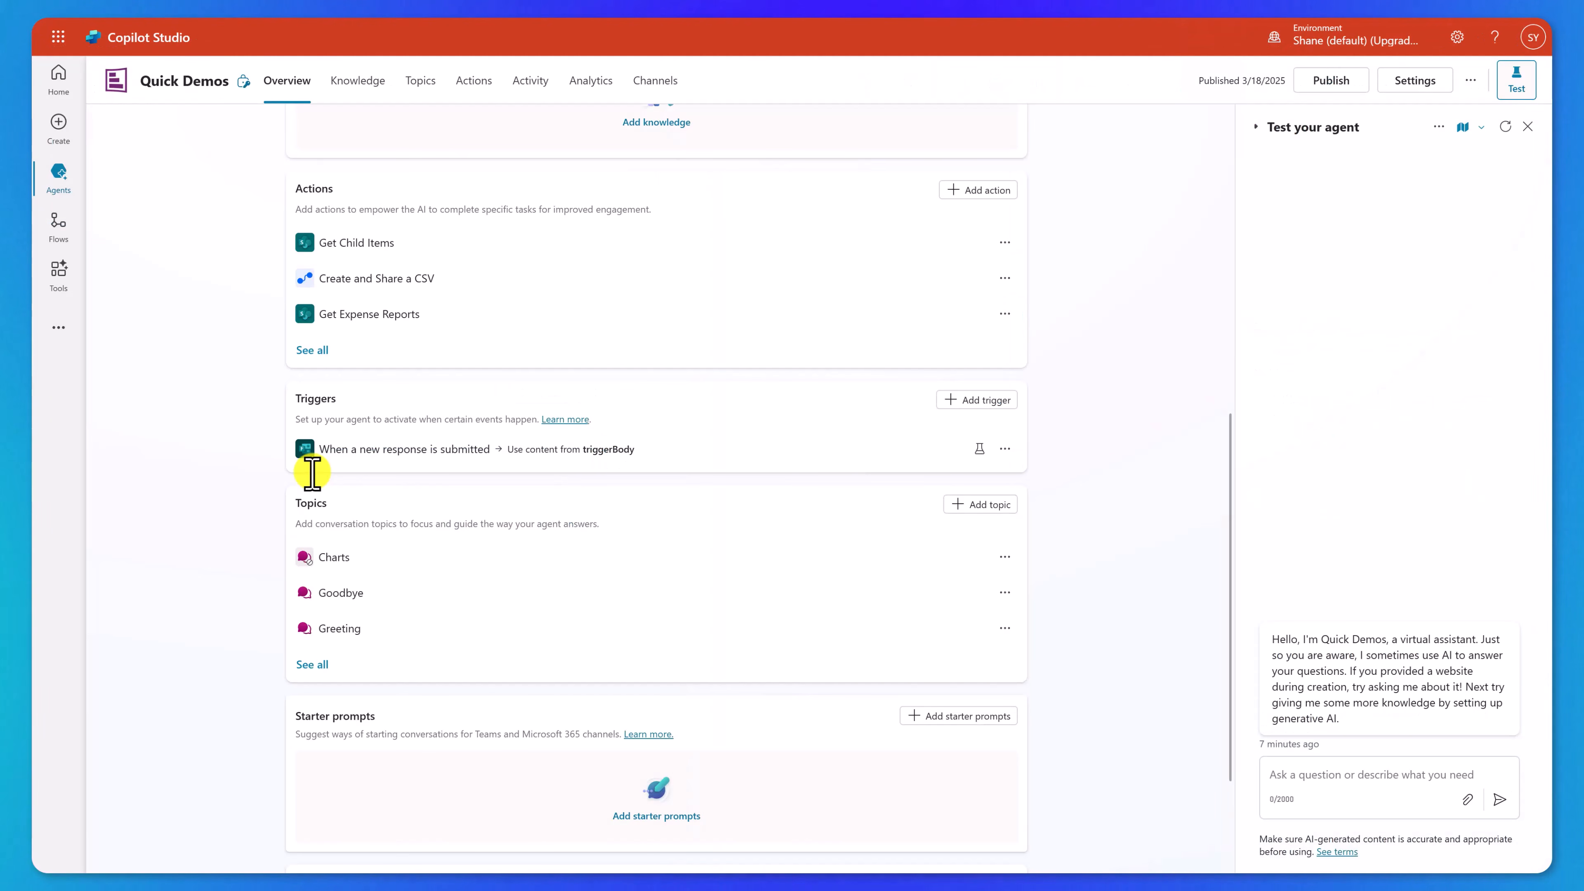
# Open the Incident Report Triage Custom Agent in Copilot Studio and examine its instructions, knowledge, actions and trigger
pyautogui.click(58, 181)
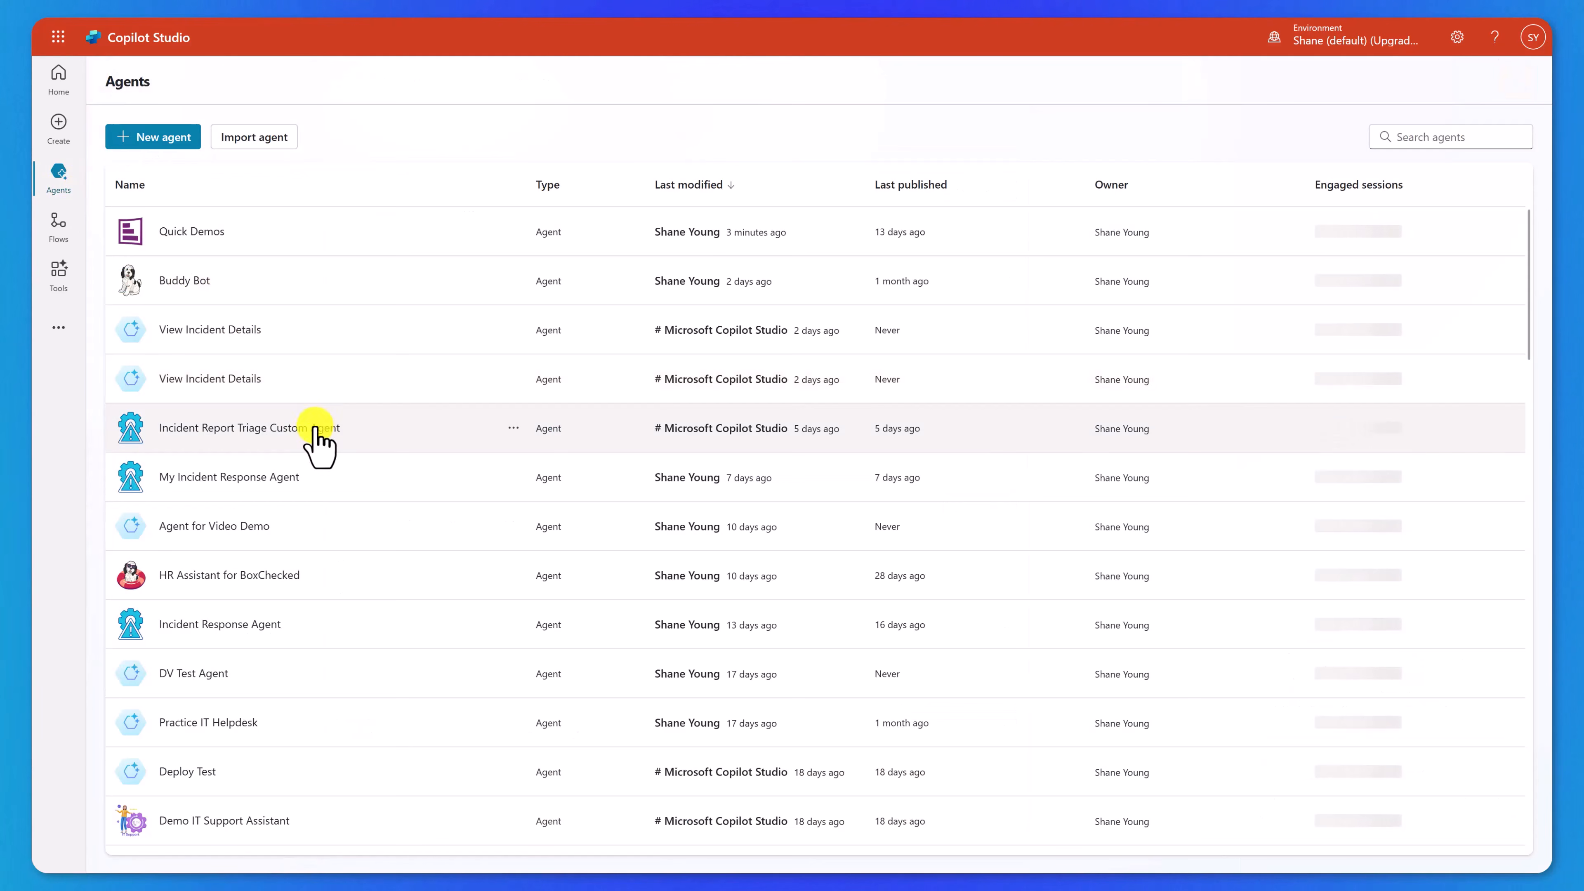
pyautogui.click(289, 429)
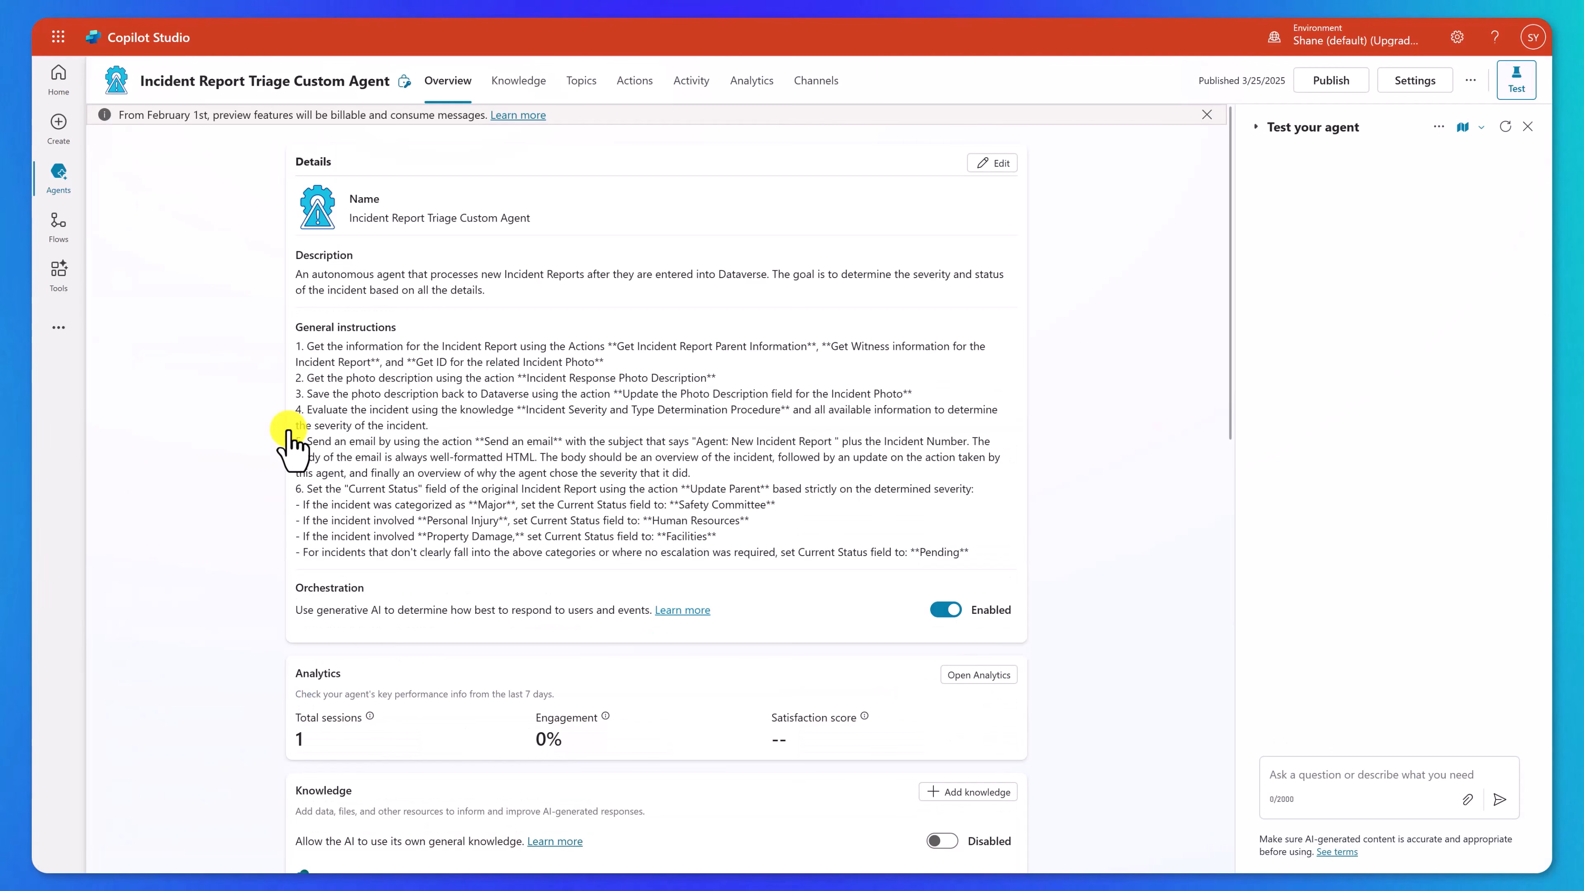
pyautogui.scroll(-5, 1097, 437)
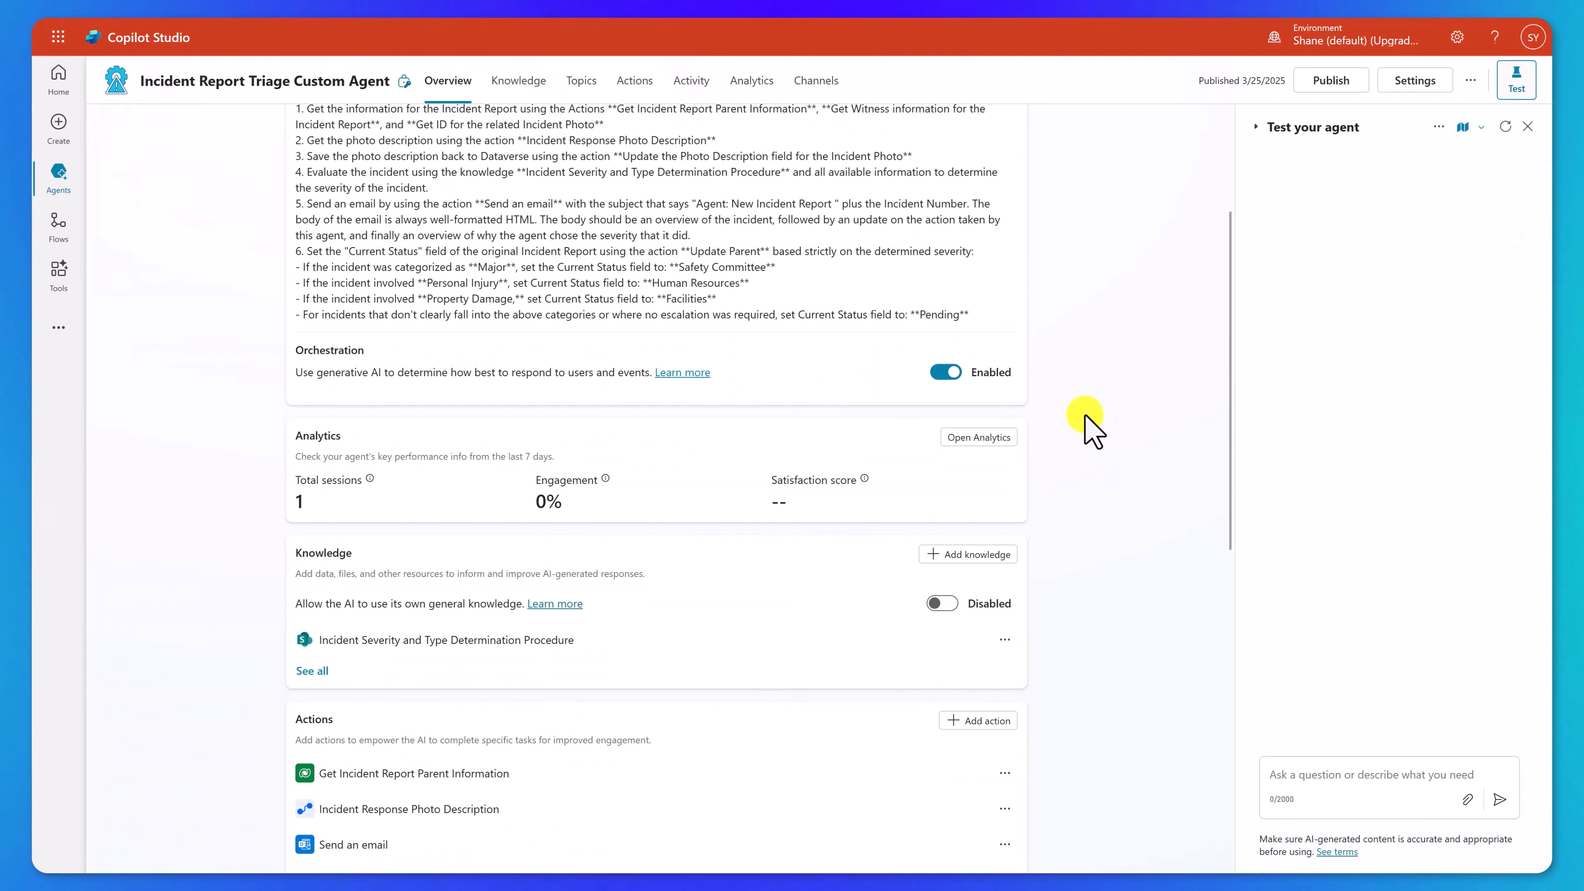
pyautogui.scroll(-2, 1087, 418)
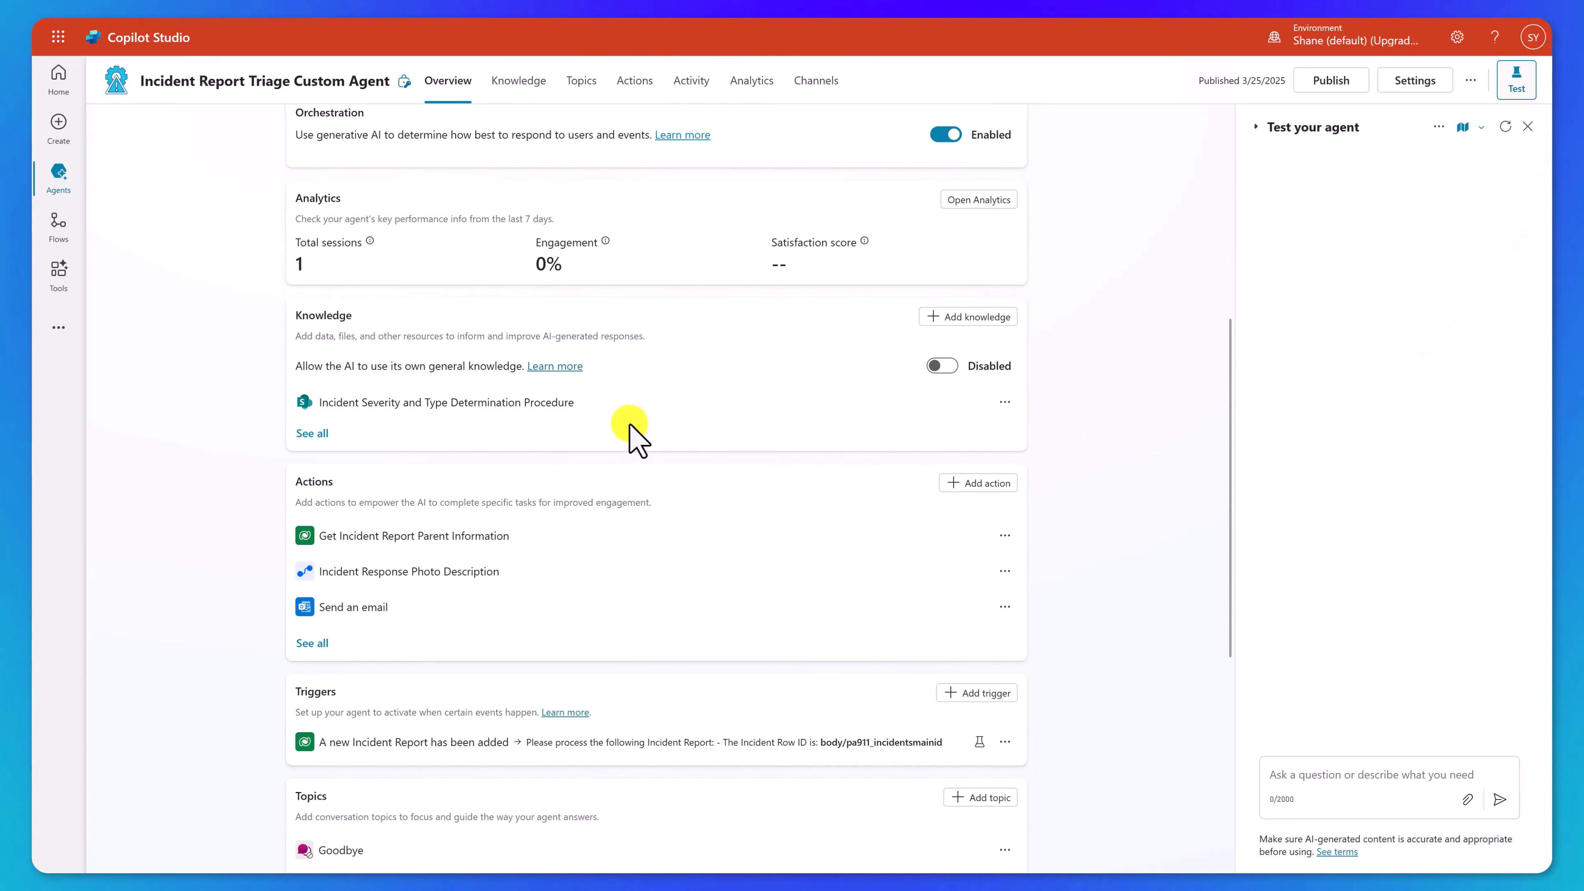
pyautogui.scroll(-1, 374, 680)
pyautogui.scroll(-2, 374, 677)
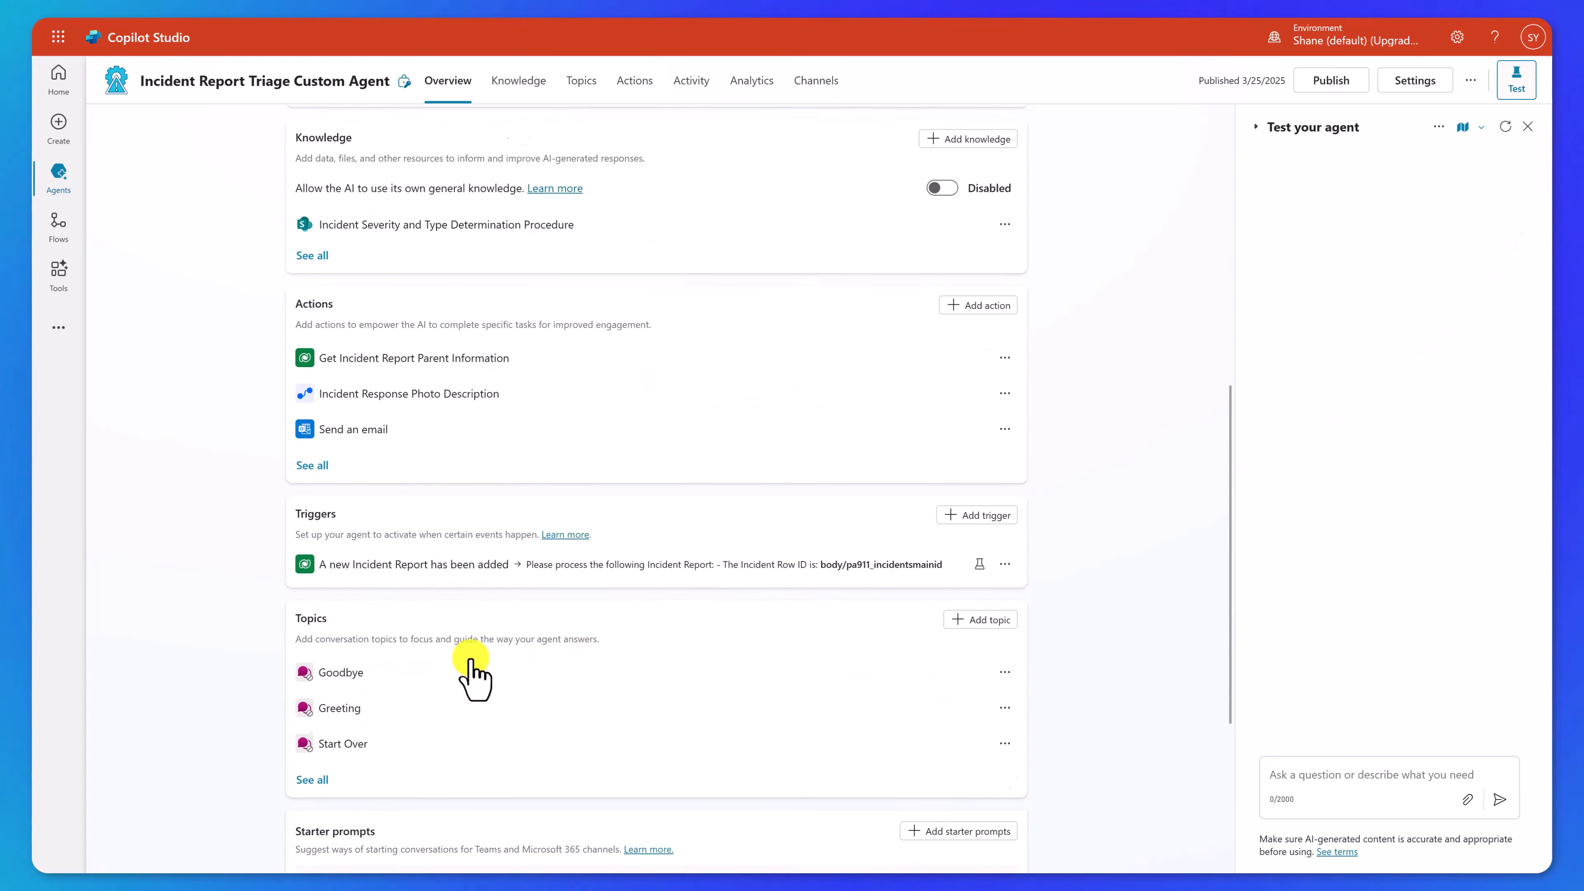
pyautogui.click(1005, 505)
pyautogui.click(1065, 495)
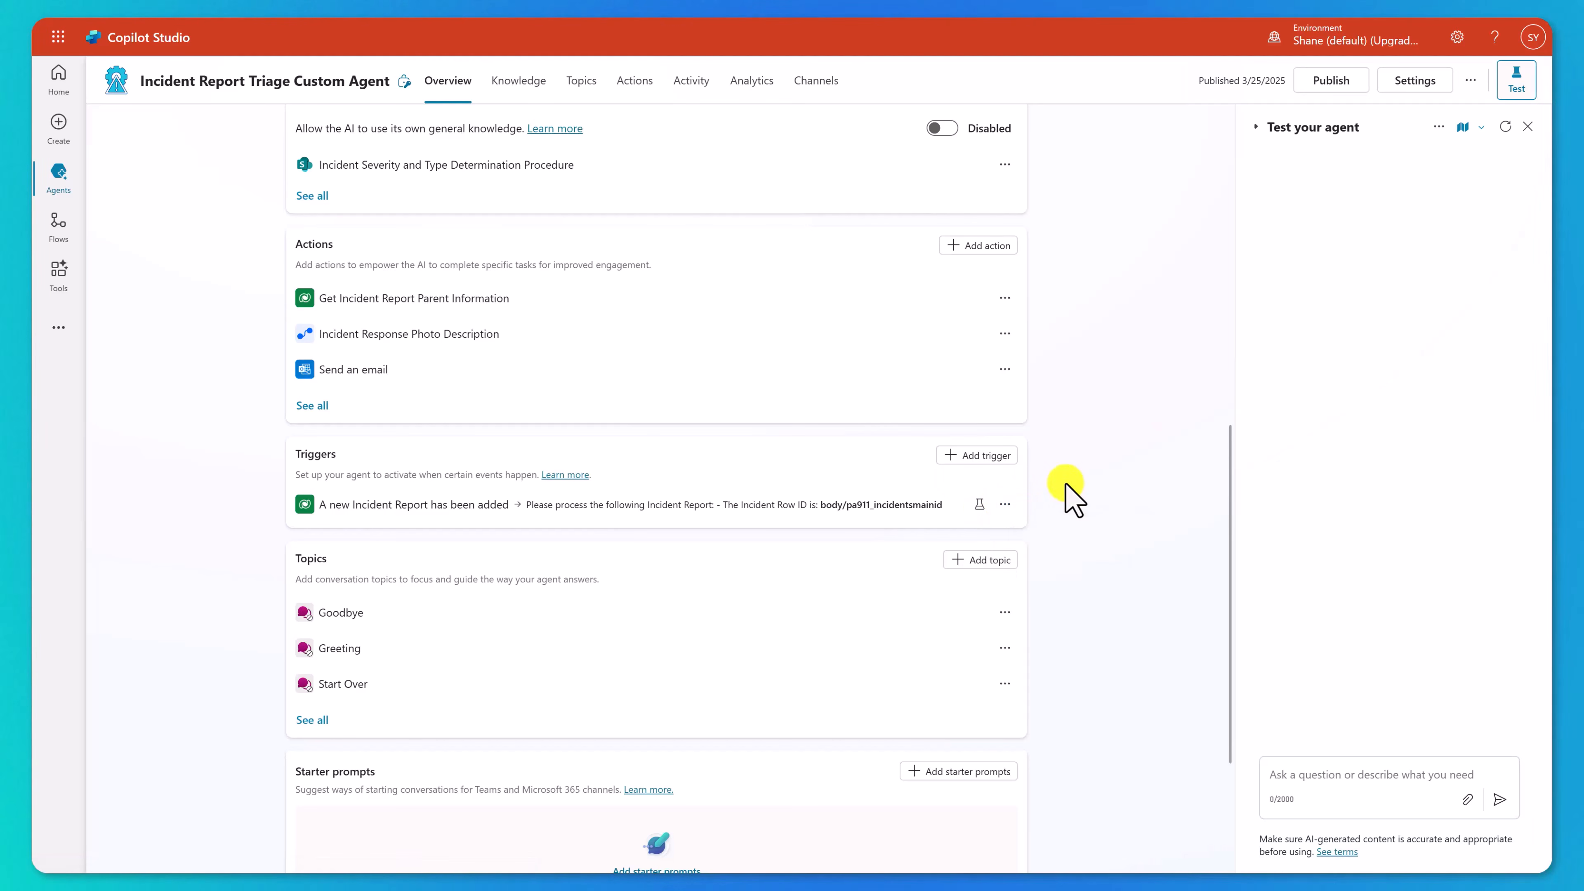
# View the past instances available for testing the "A new Incident Report has been added" trigger, cancel the test, and open the trigger's options
pyautogui.click(978, 504)
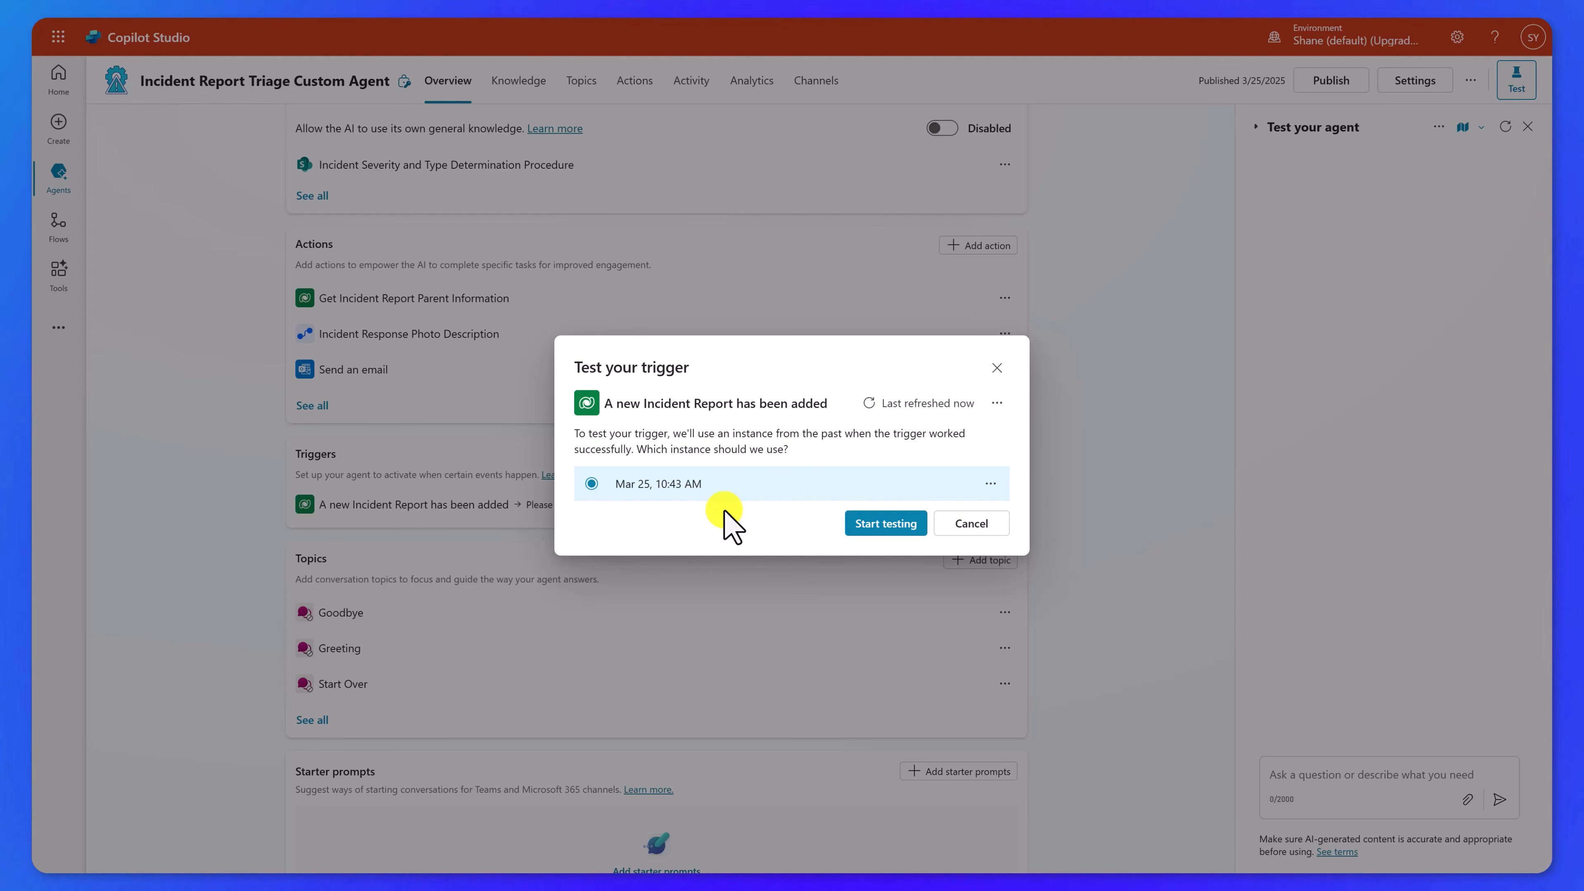
pyautogui.click(983, 527)
pyautogui.click(1005, 505)
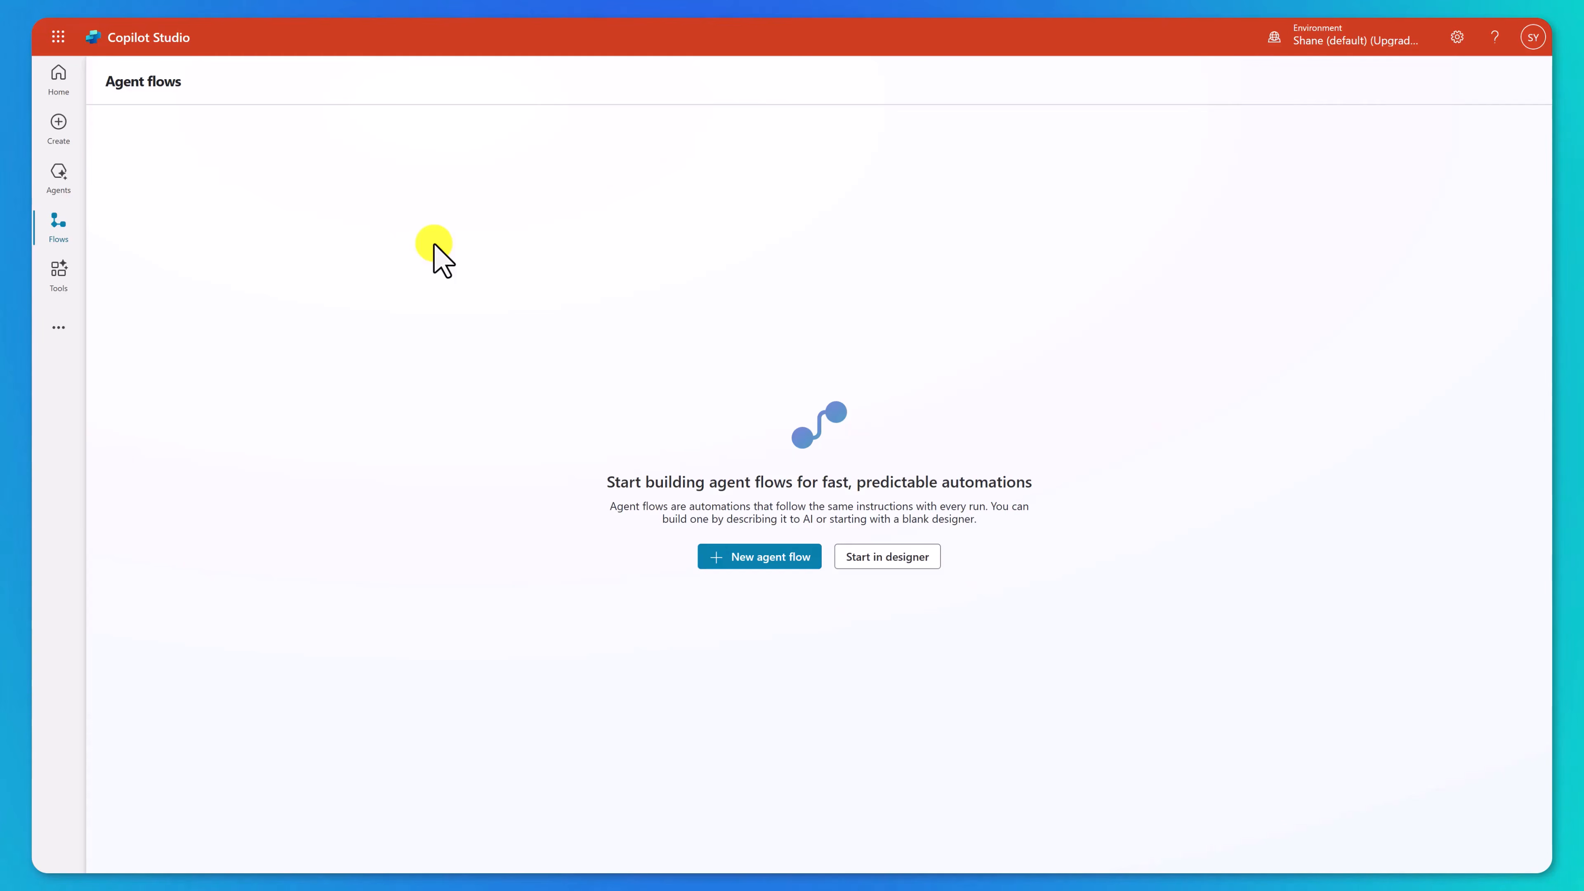
# Create an agent flow from the example "Send me an email message every time an item on SharePoint is updated", keeping the suggested flow and connections
pyautogui.click(748, 565)
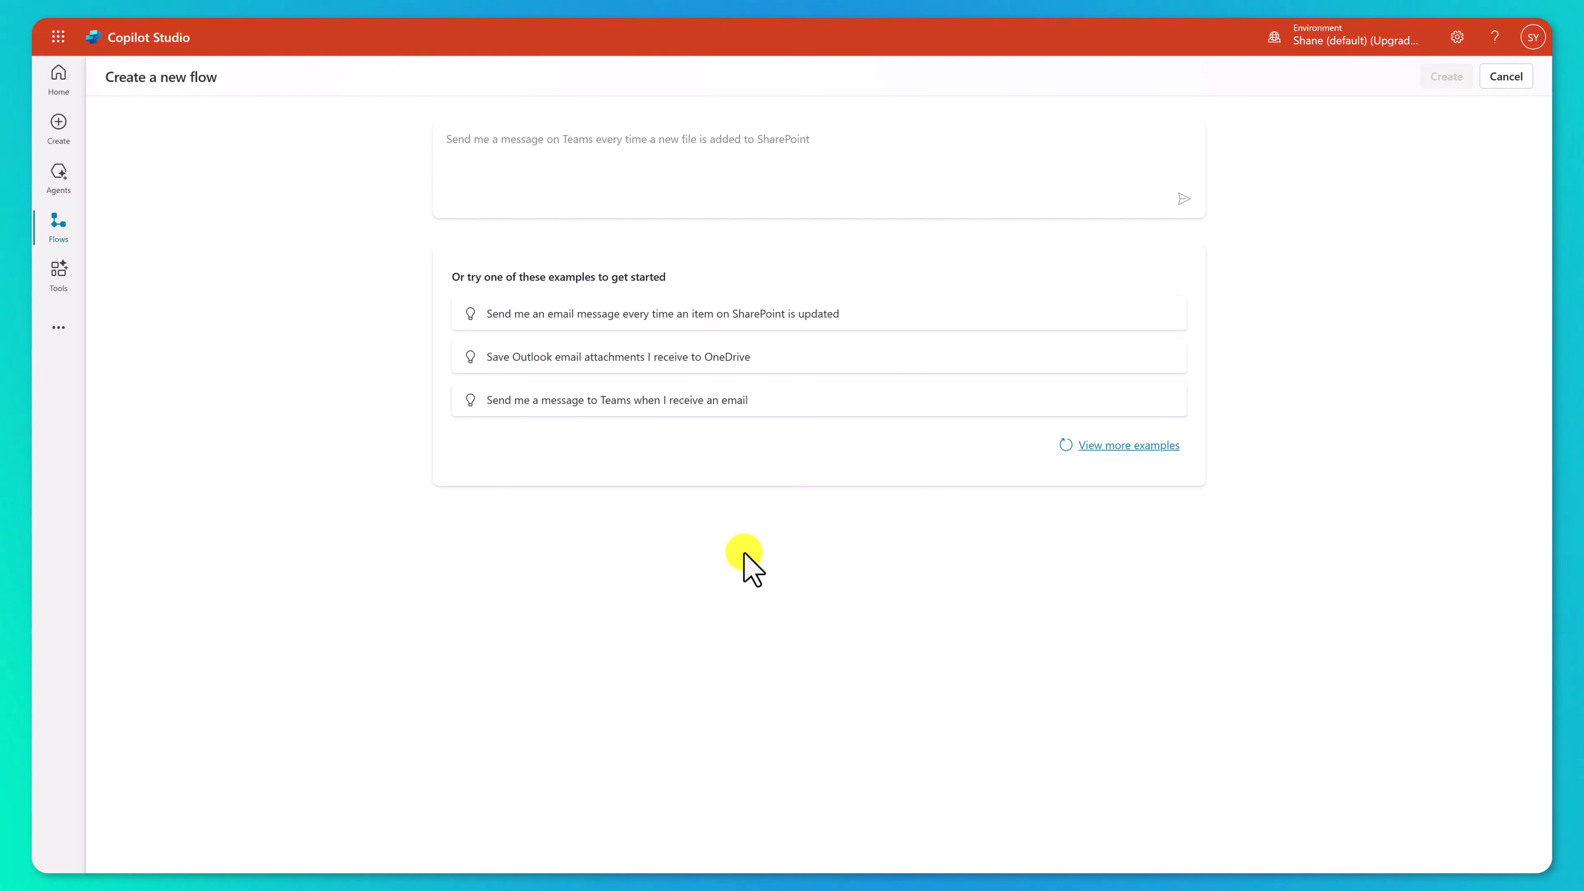
pyautogui.click(729, 328)
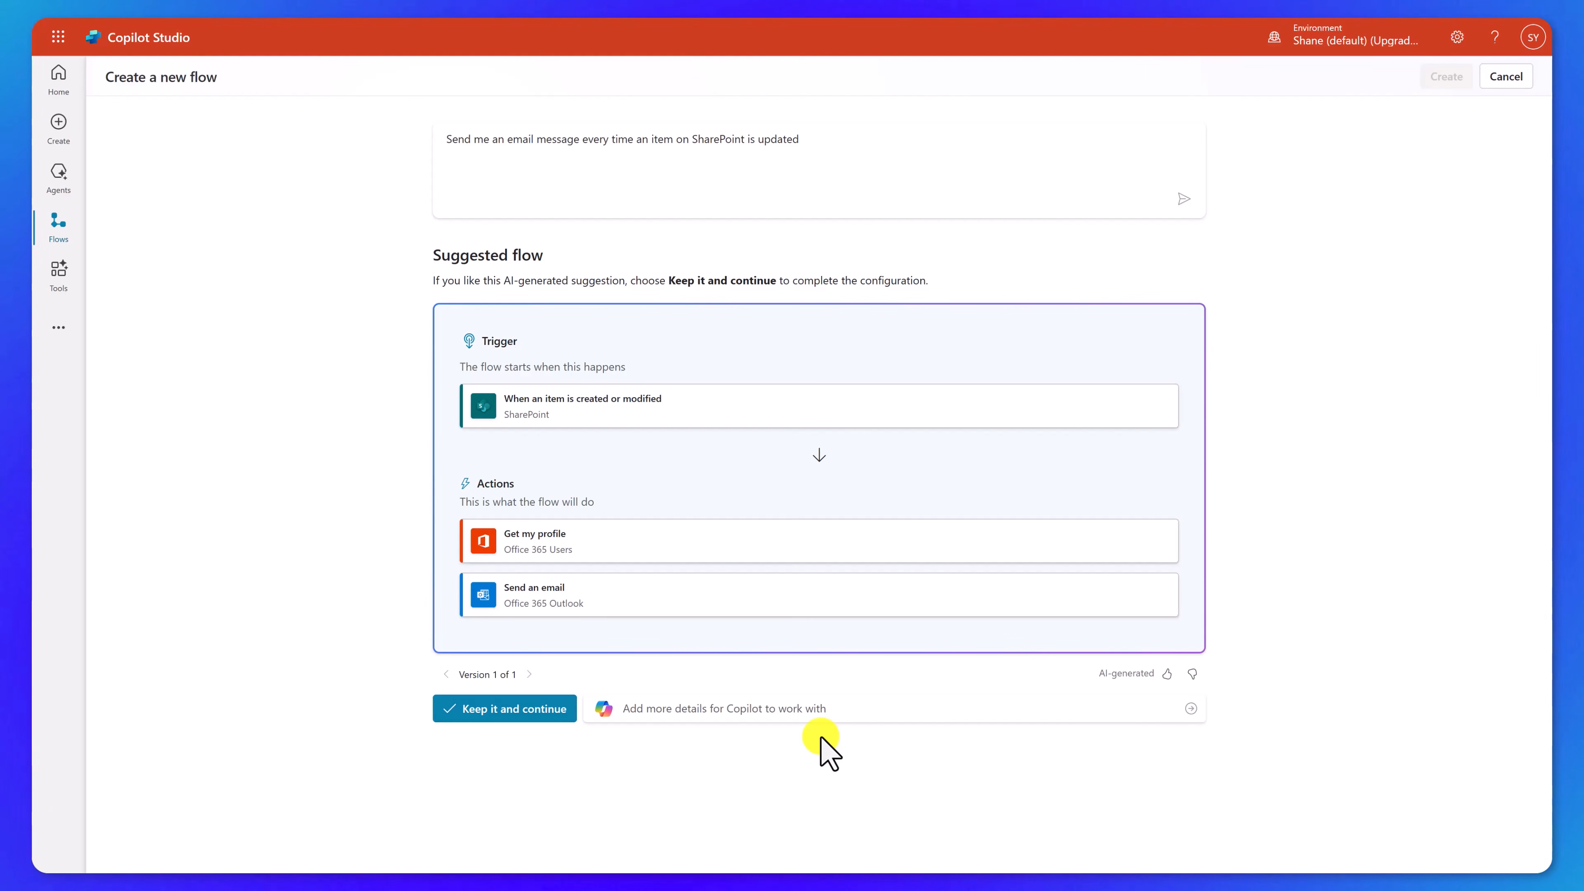
pyautogui.click(531, 711)
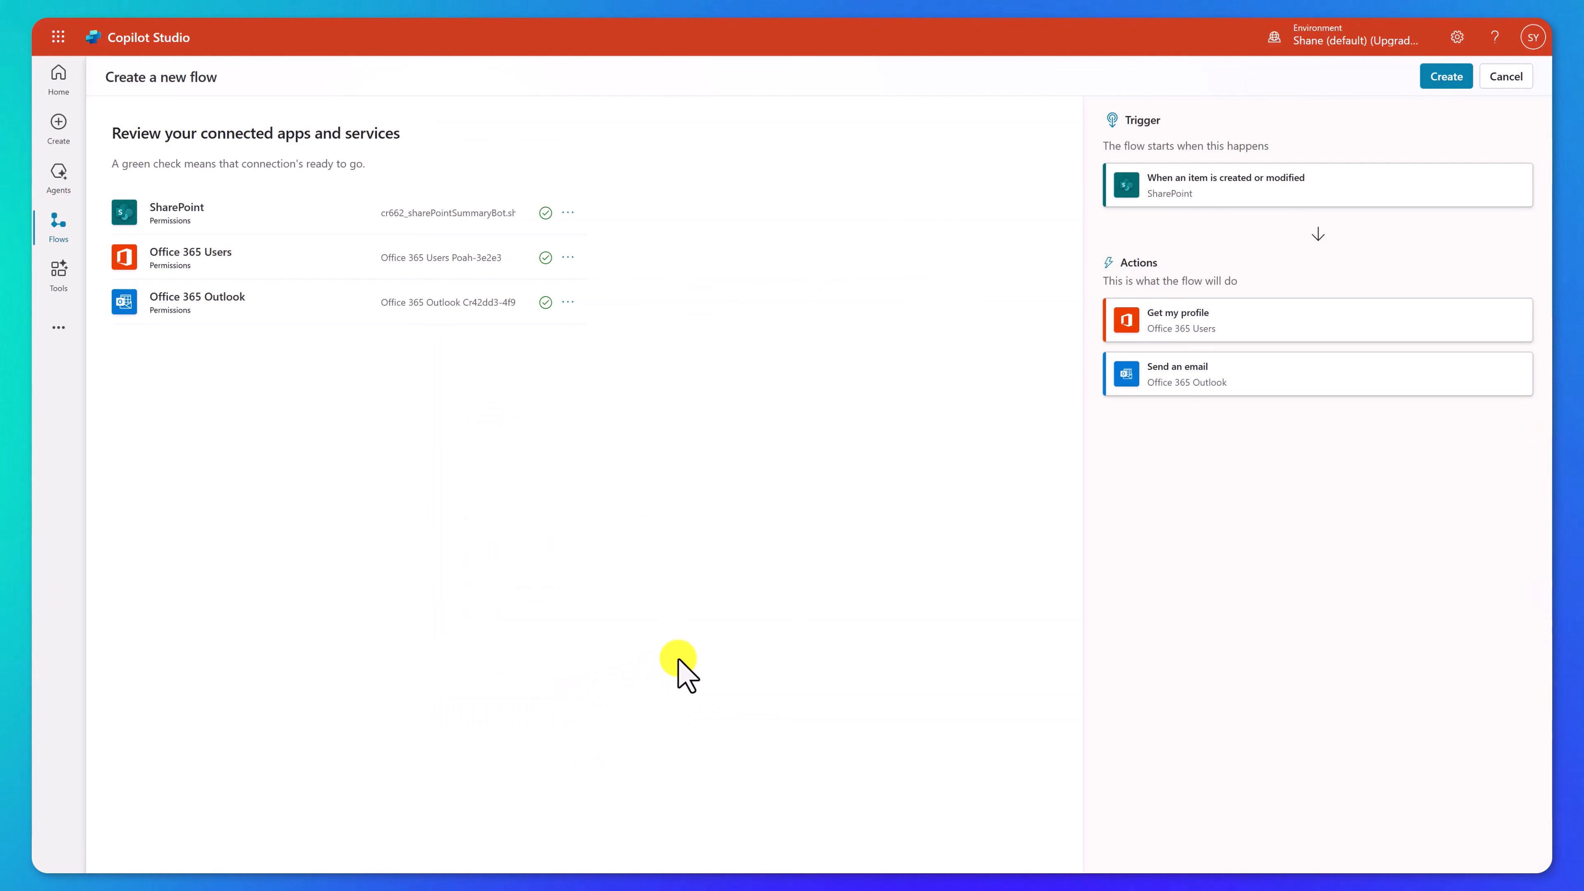
pyautogui.click(1431, 86)
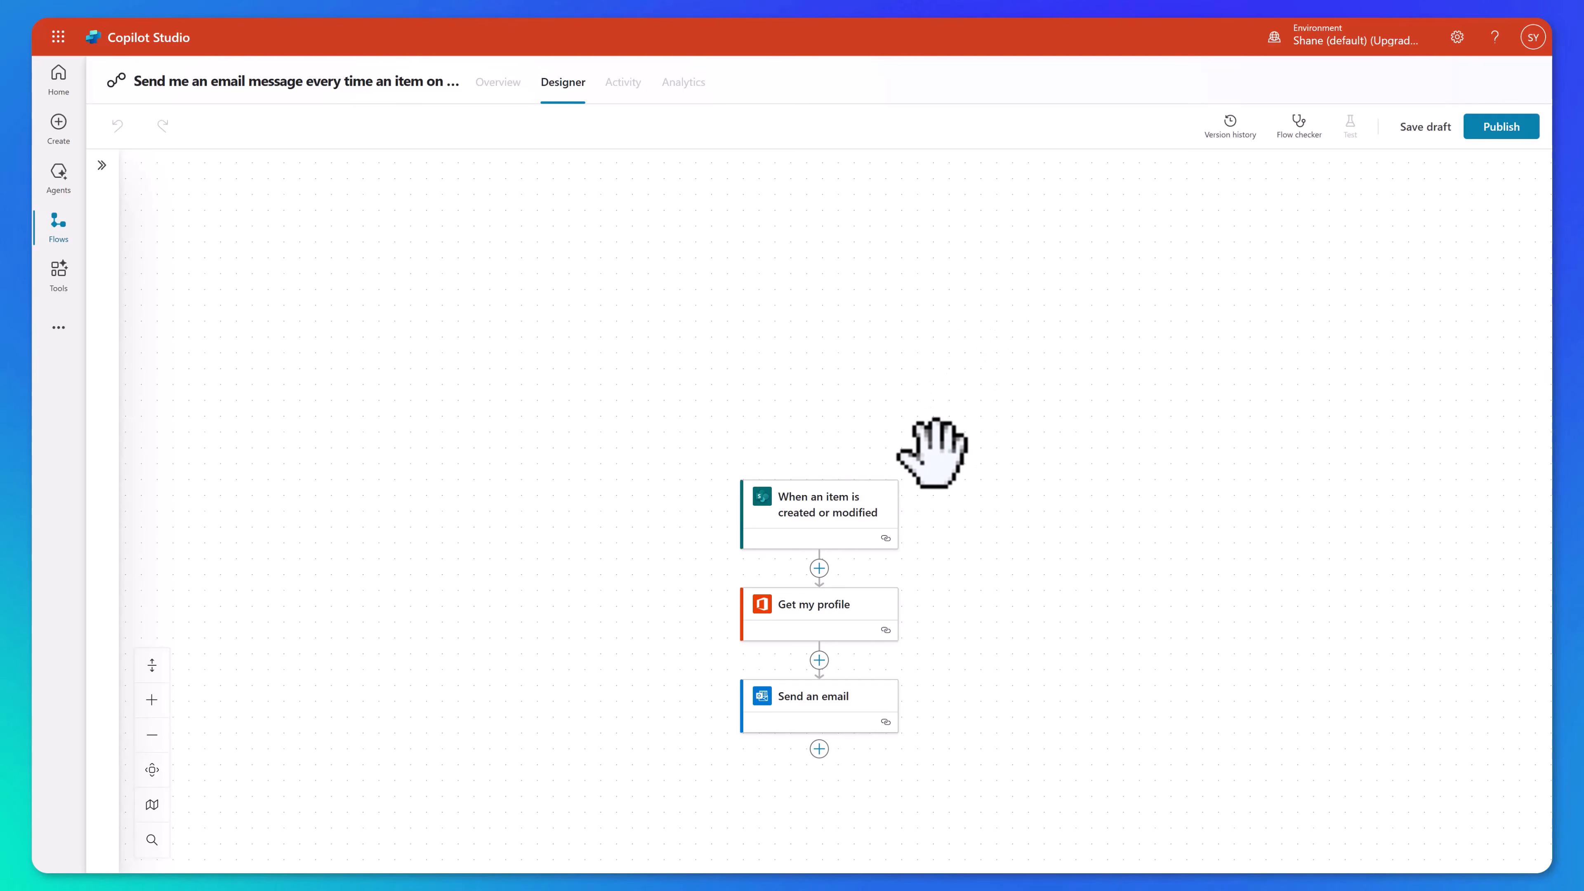
# Set the "When an item is created or modified" trigger to the PowerApps Videos site and the Employees list
pyautogui.click(873, 518)
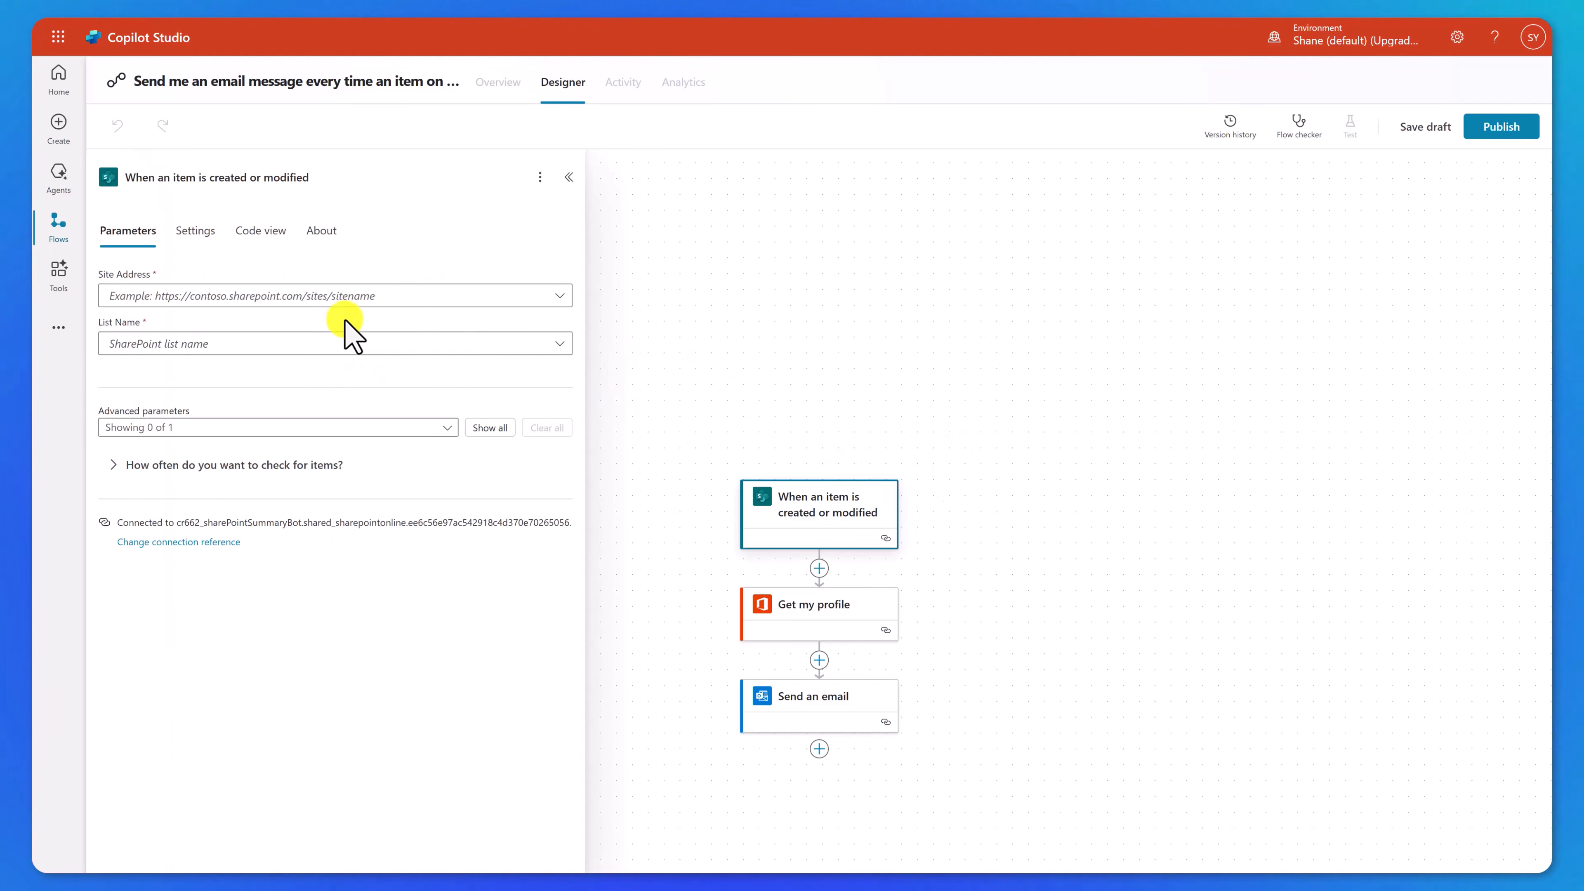
pyautogui.click(371, 297)
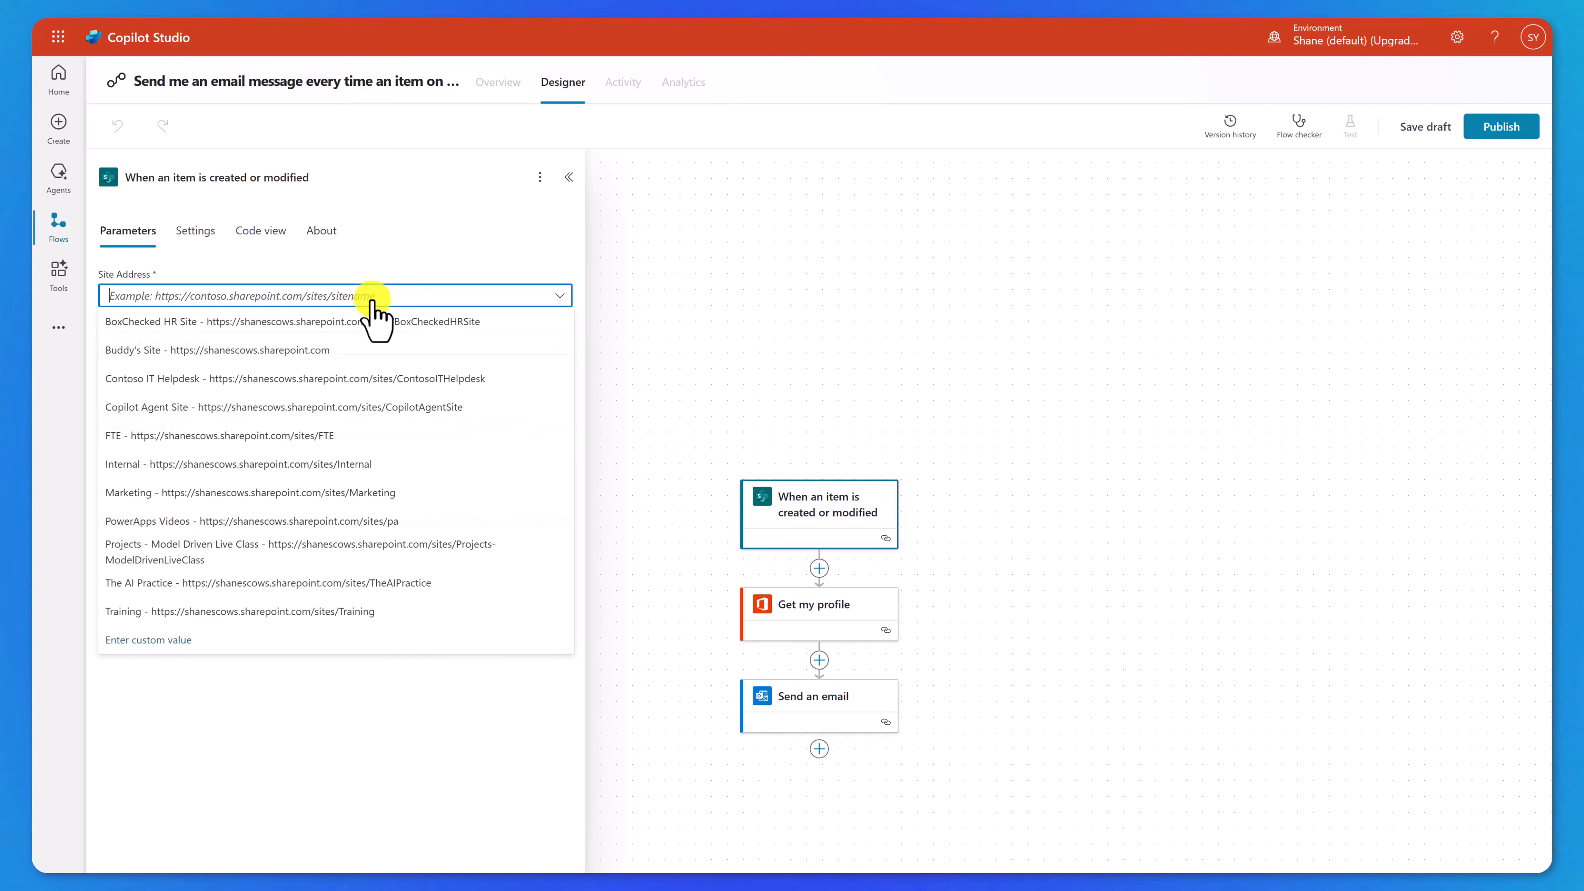
pyautogui.click(285, 518)
pyautogui.click(540, 343)
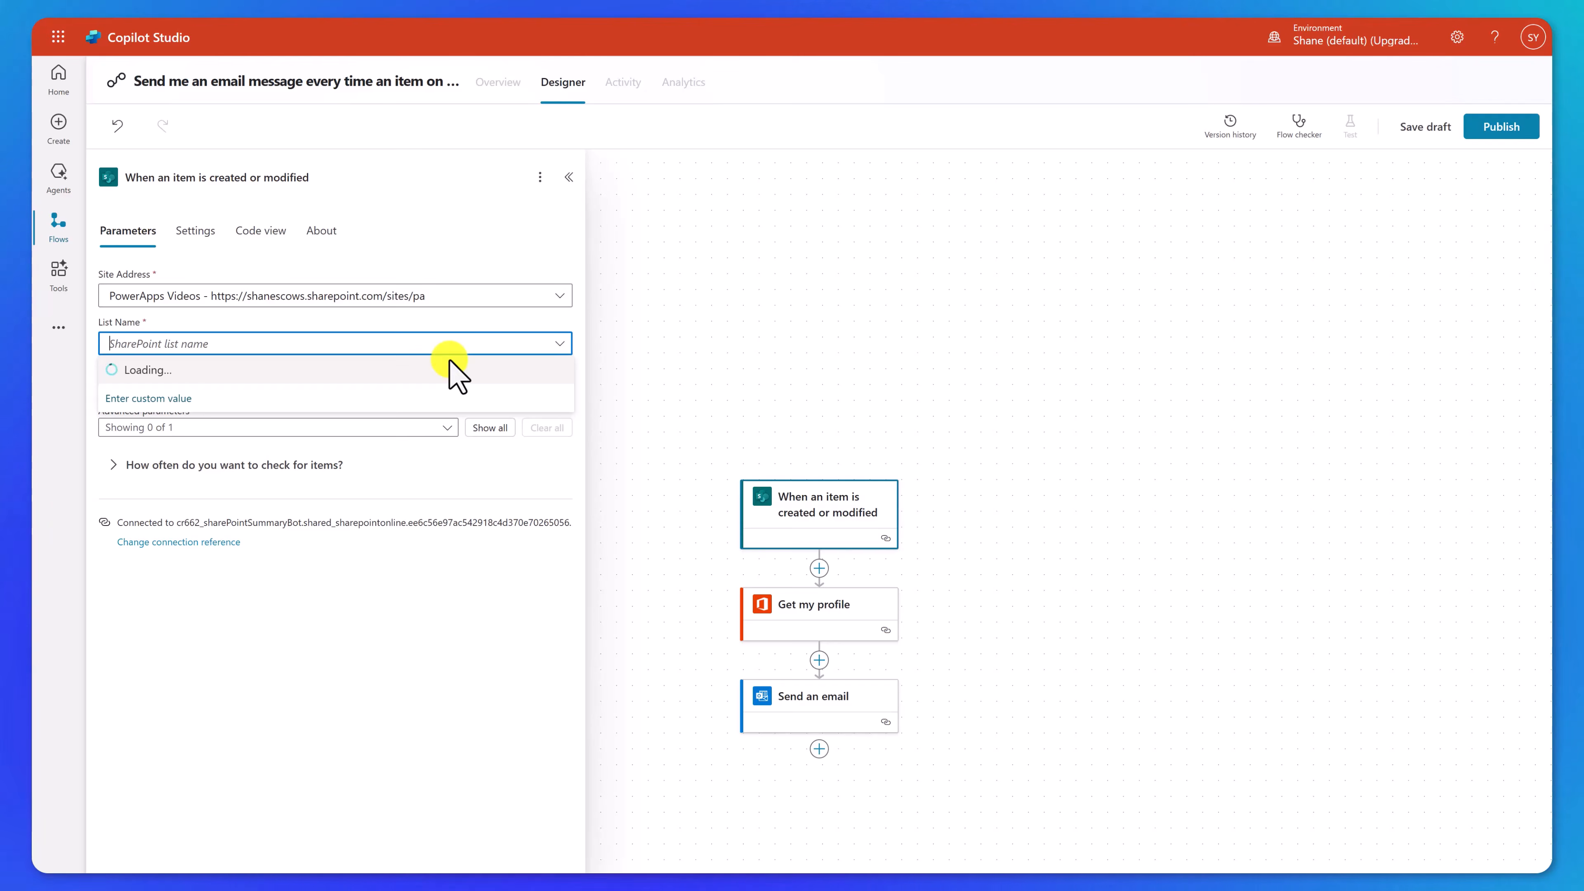
pyautogui.write('emp')
pyautogui.click(601, 402)
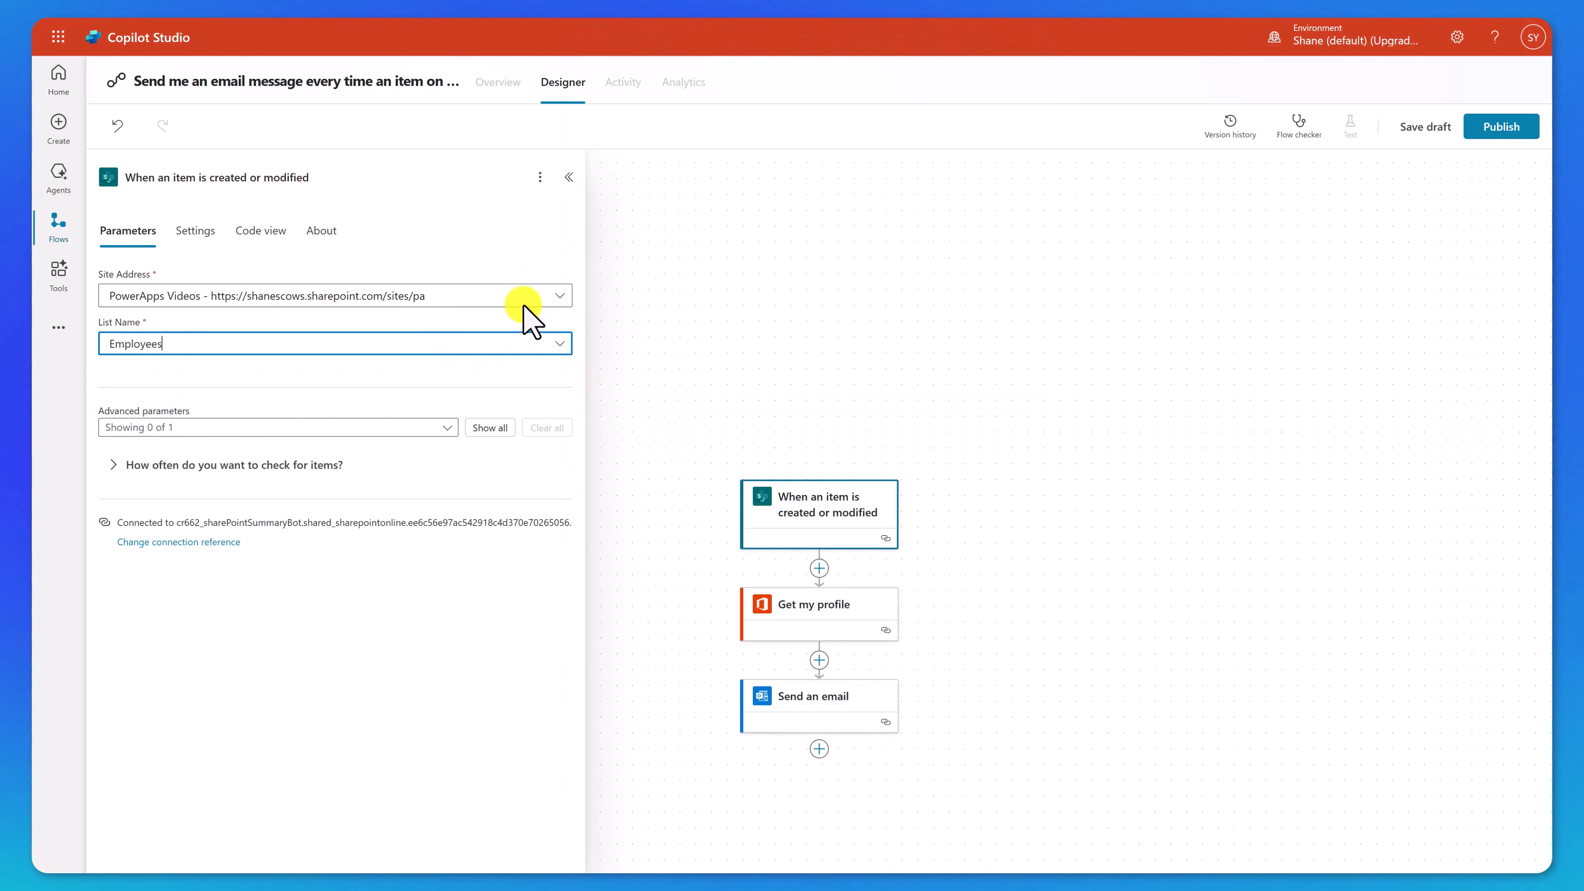
# Review the Get my profile and Send an email actions, and add "Create text with GPT using a prompt" right after the trigger
pyautogui.click(854, 614)
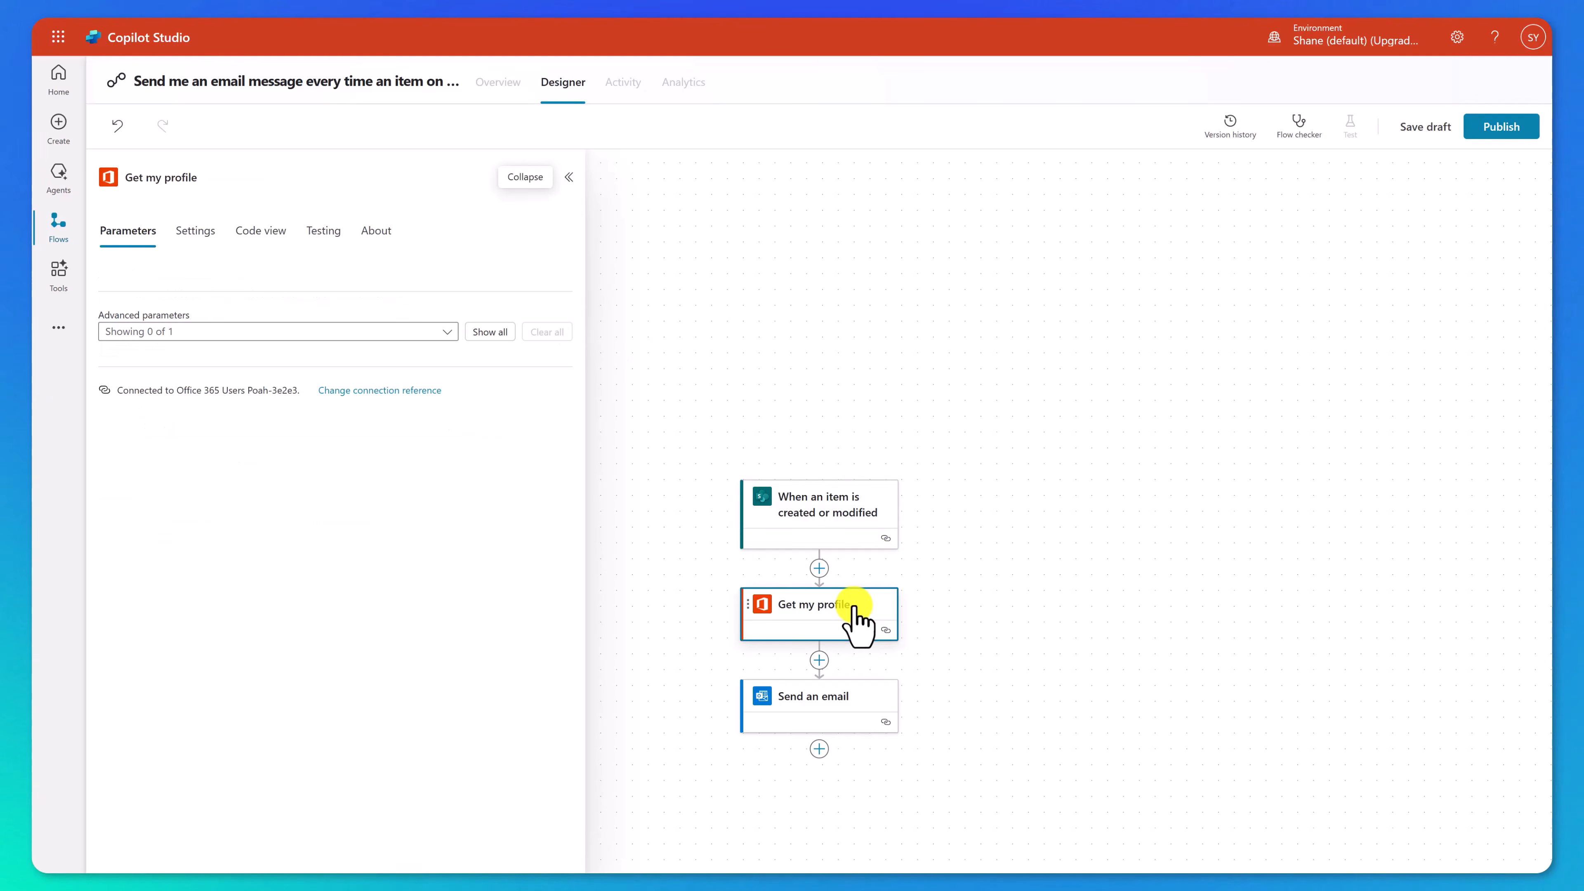
pyautogui.click(848, 698)
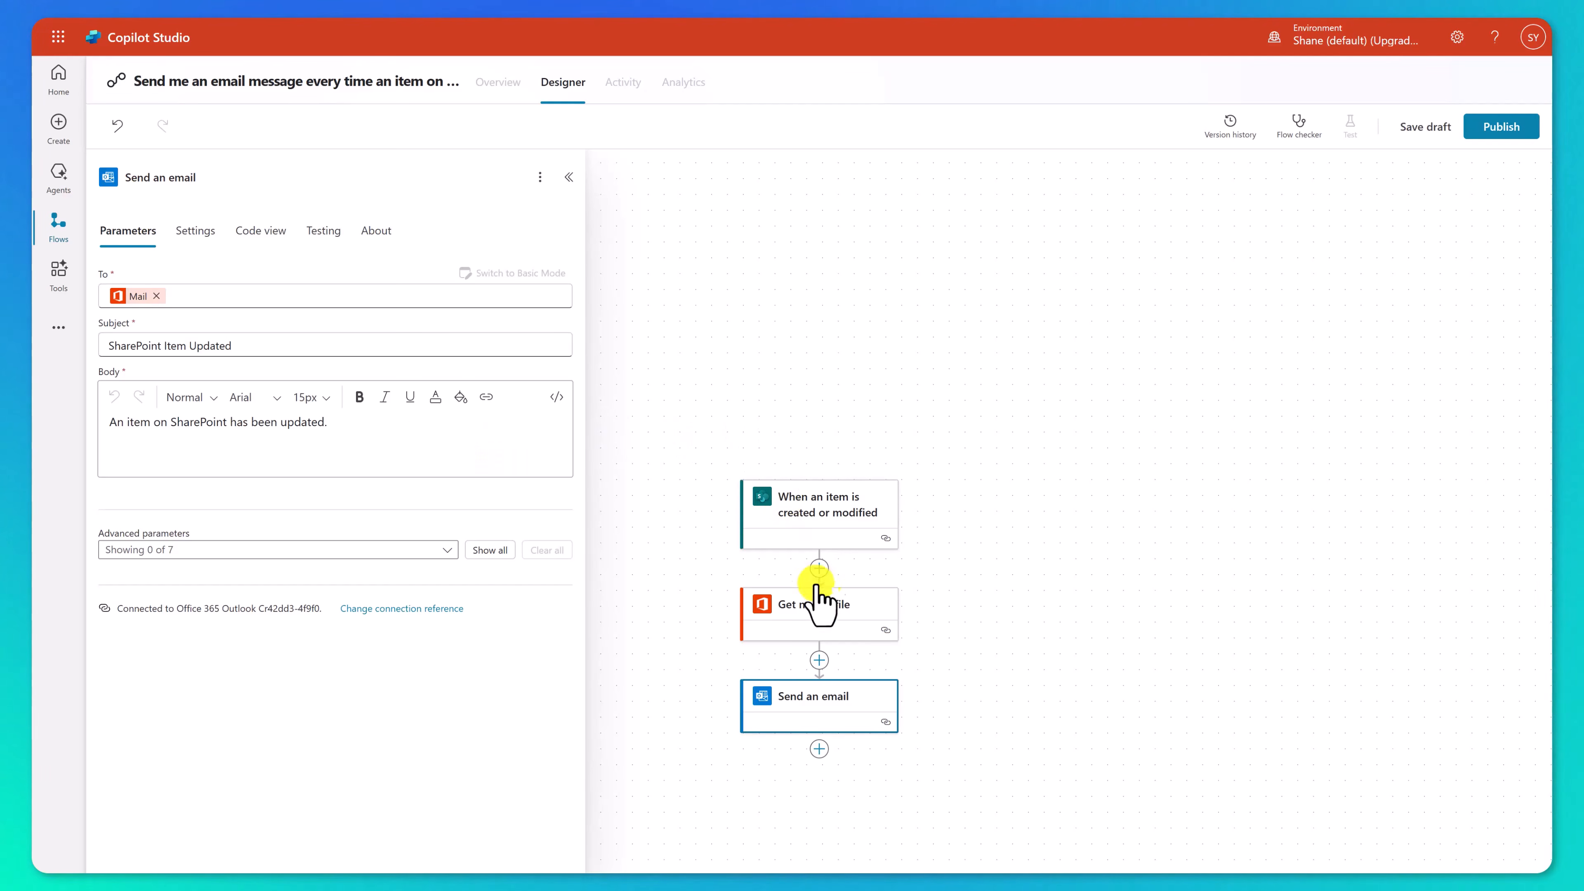
pyautogui.click(820, 566)
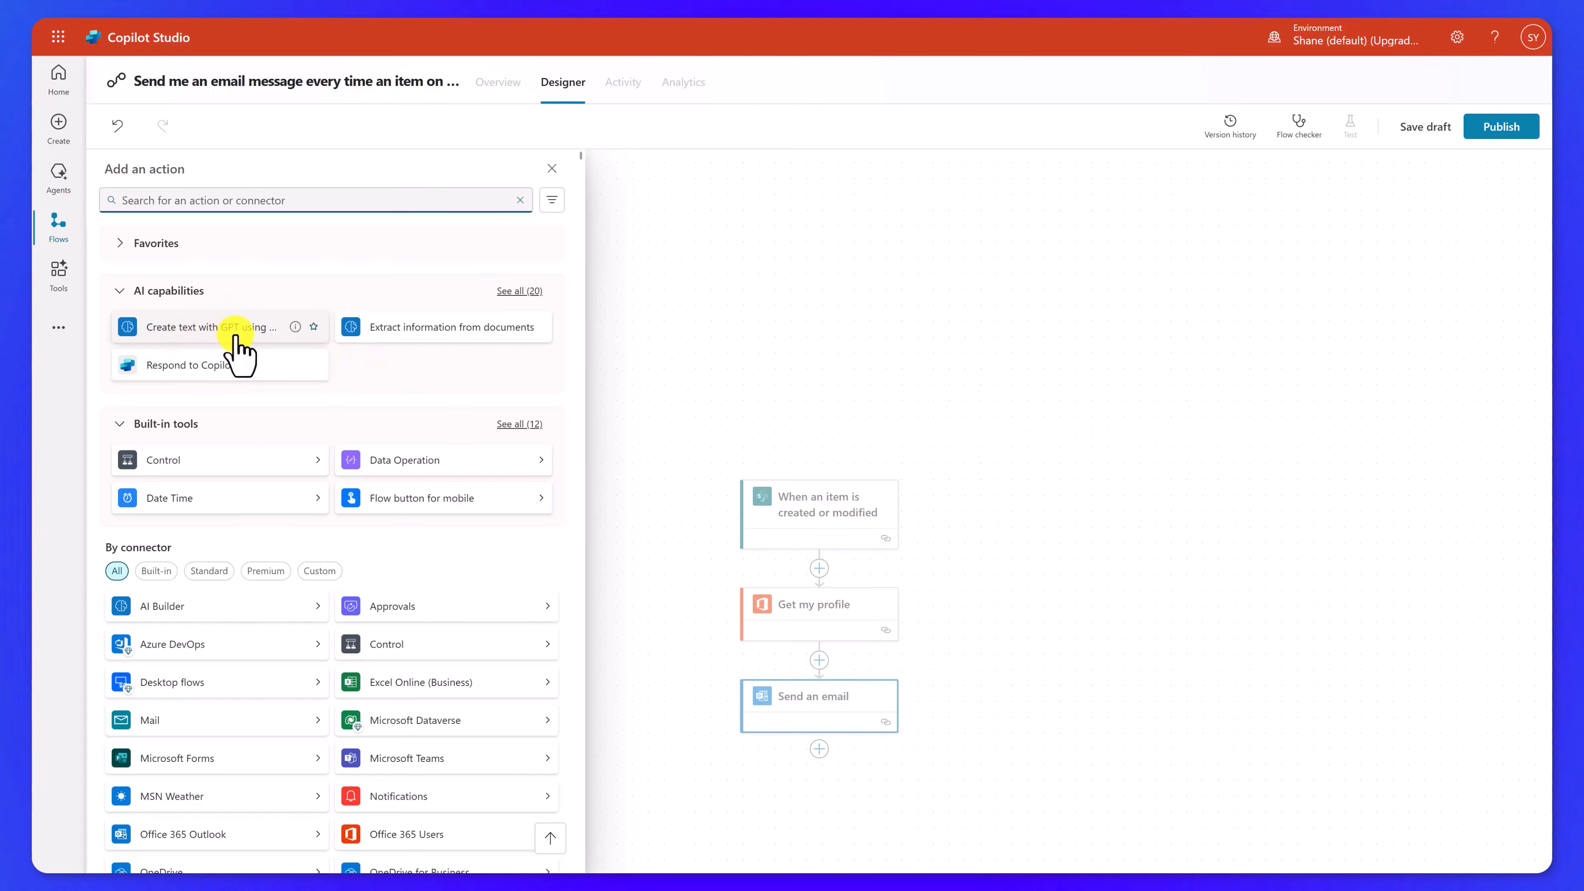
pyautogui.click(511, 292)
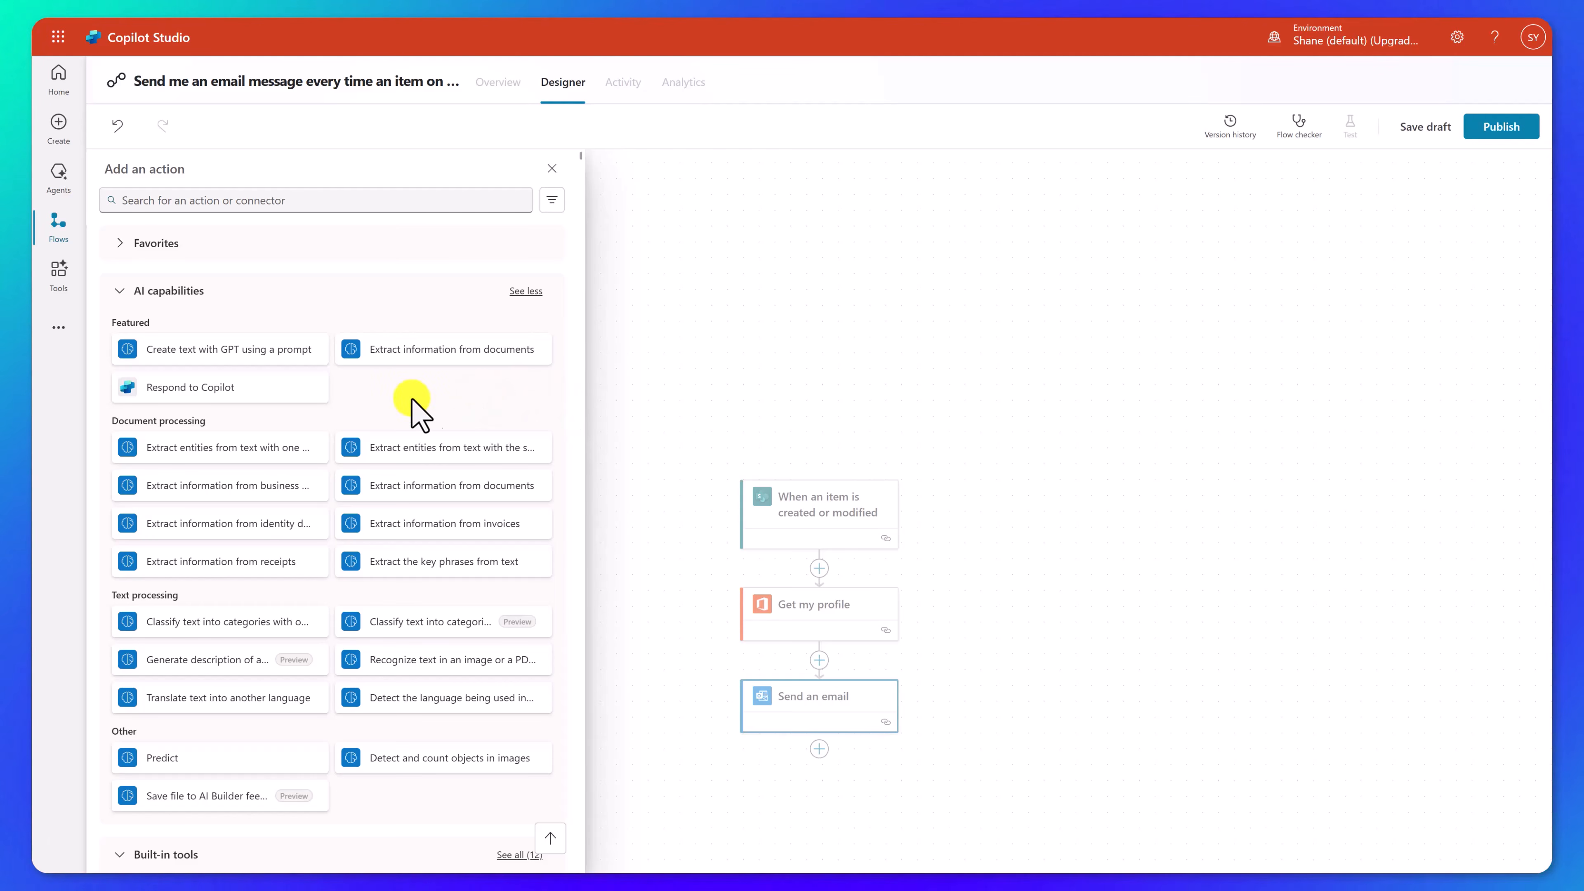
pyautogui.click(281, 354)
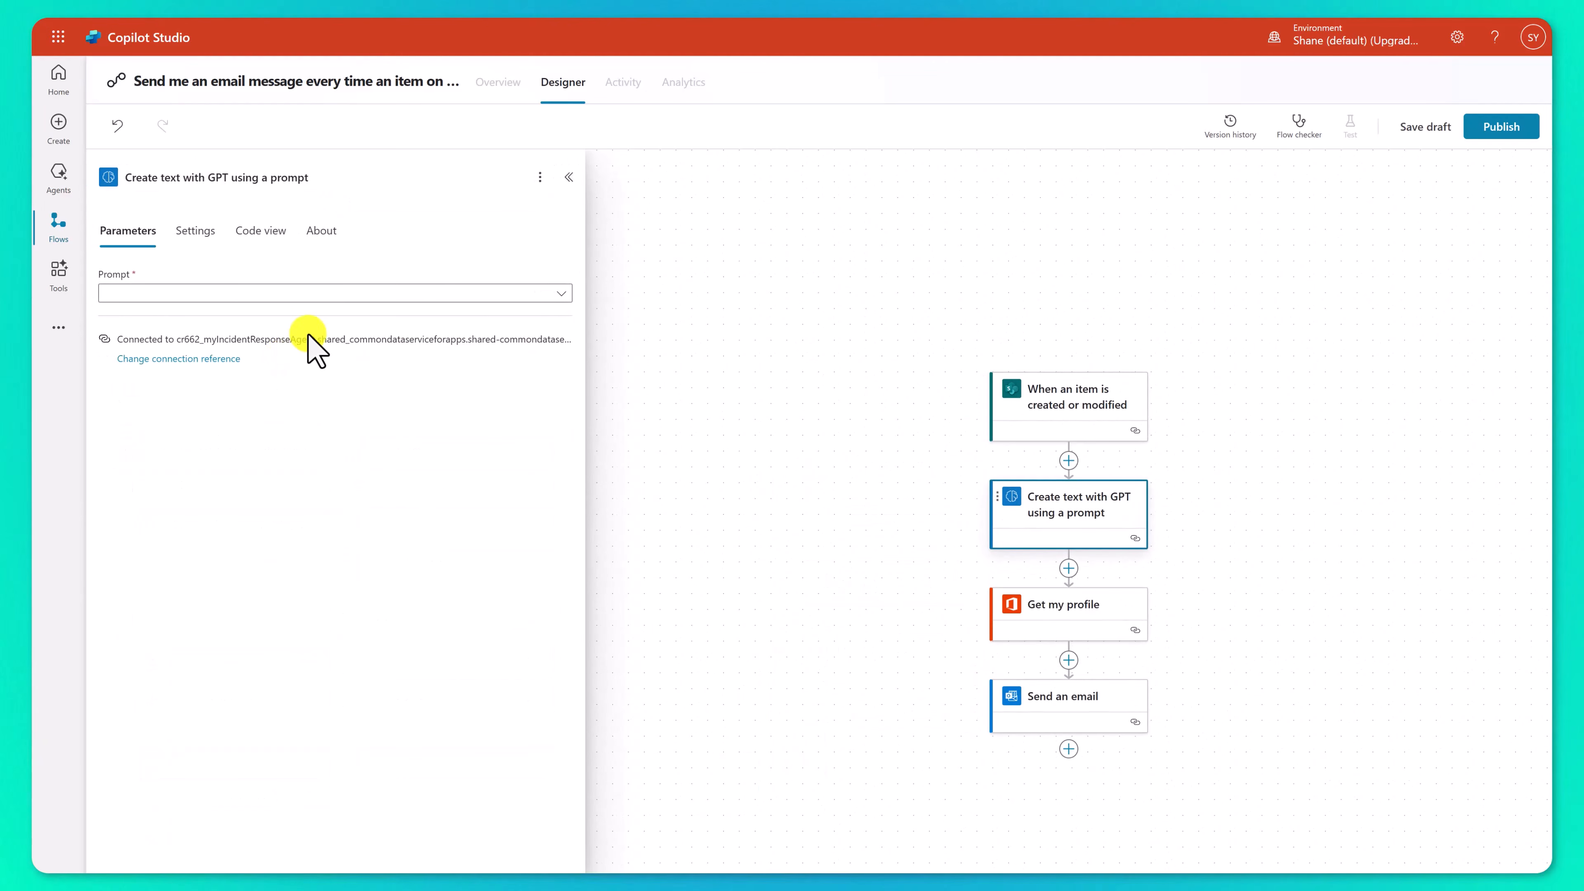
# Start a new custom prompt for the GPT action and name it "Summarize the new employee"
pyautogui.click(429, 295)
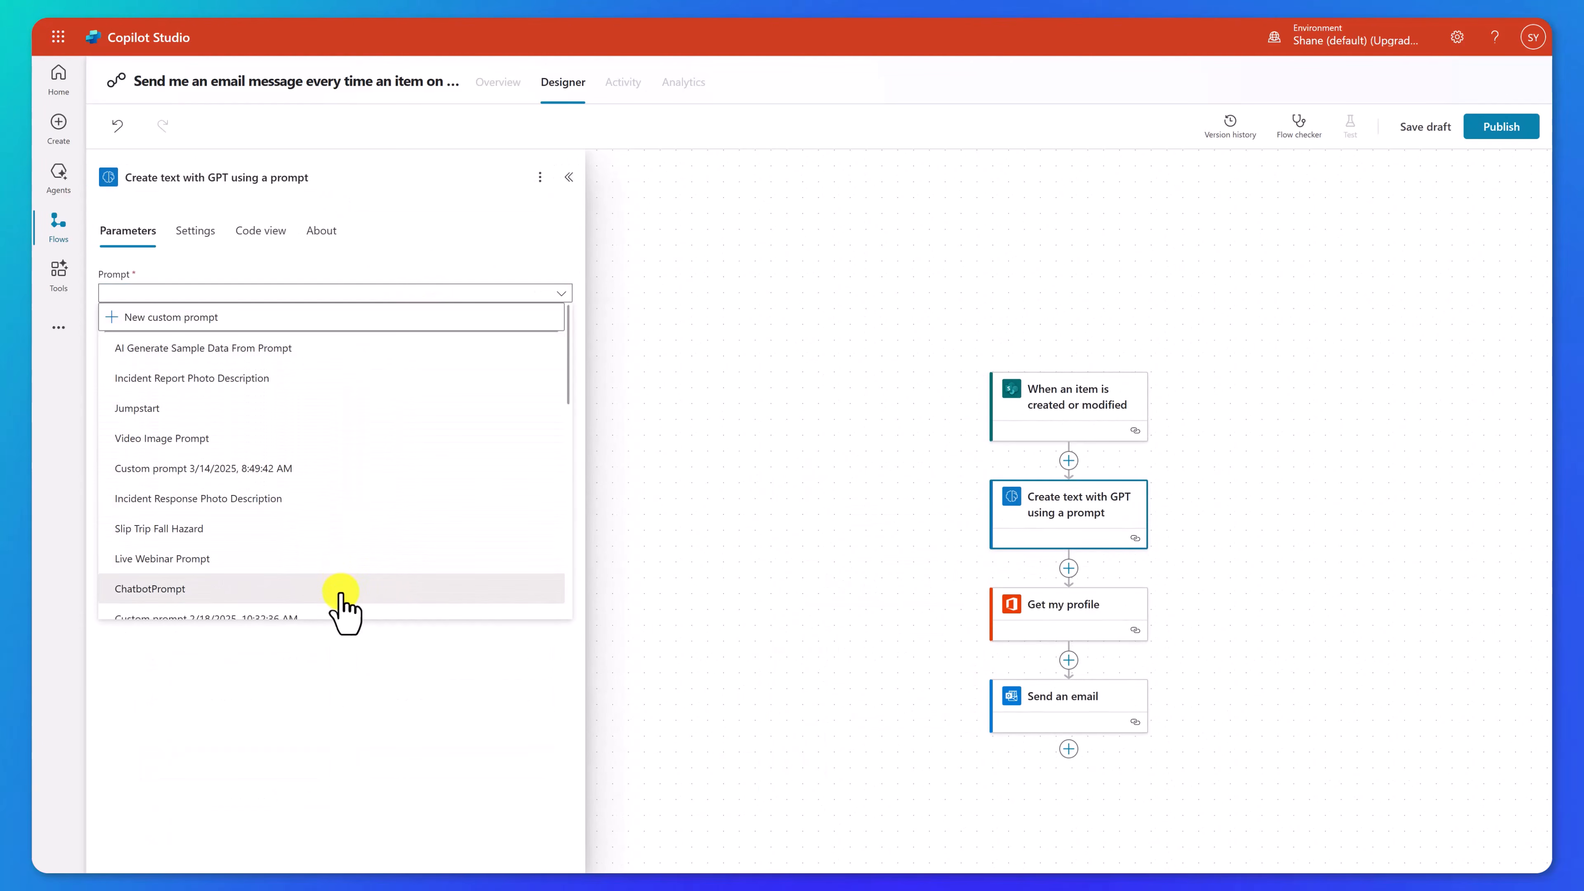
pyautogui.click(187, 319)
pyautogui.click(290, 54)
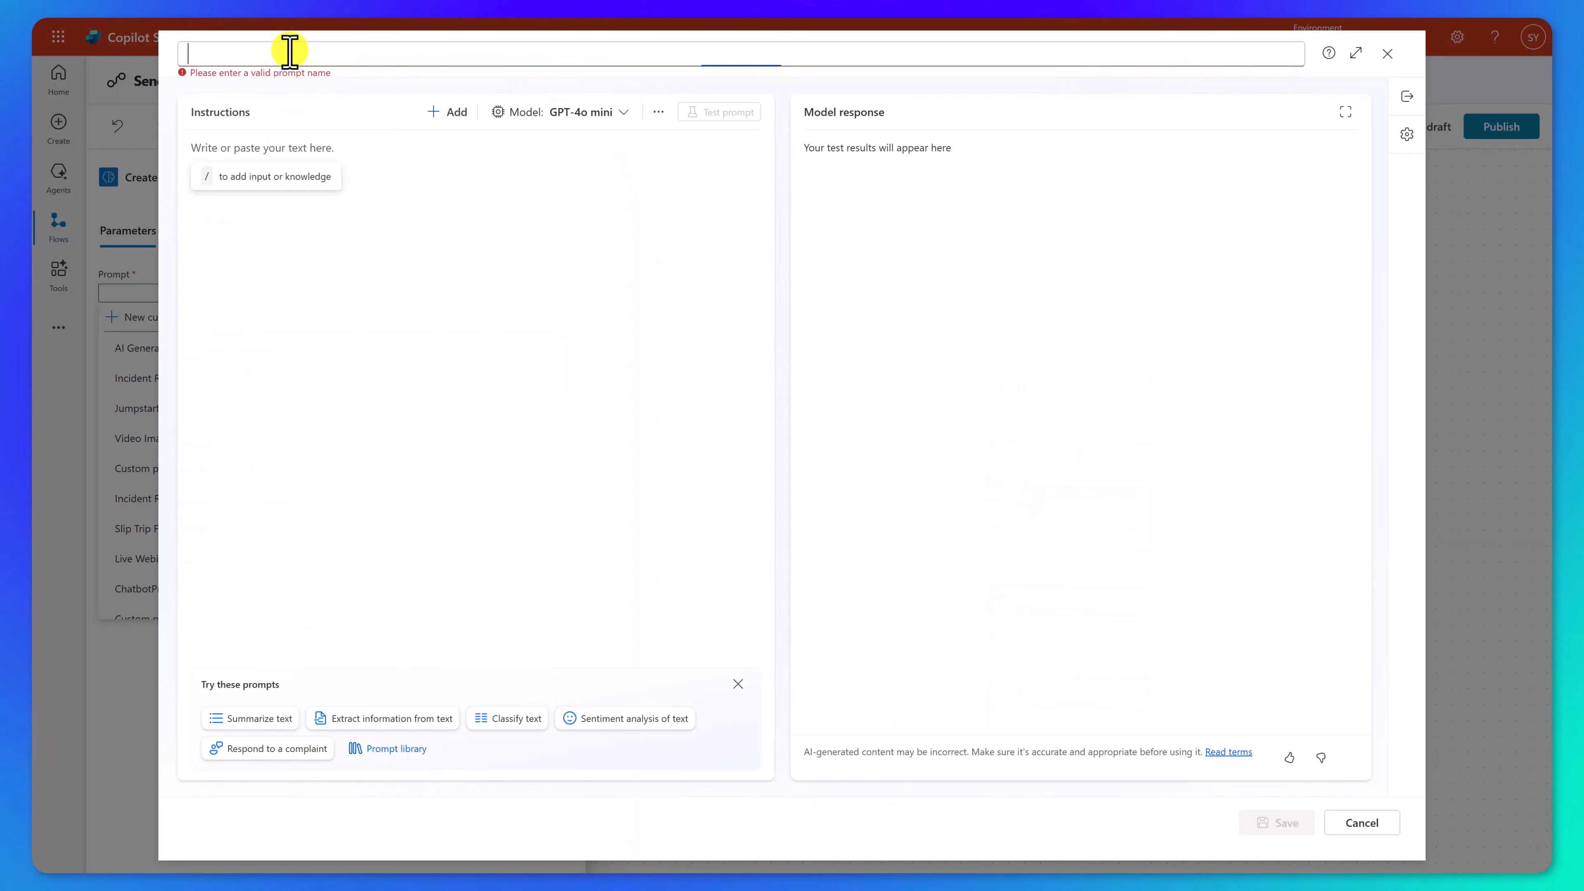
pyautogui.write('Summarize the new employee')
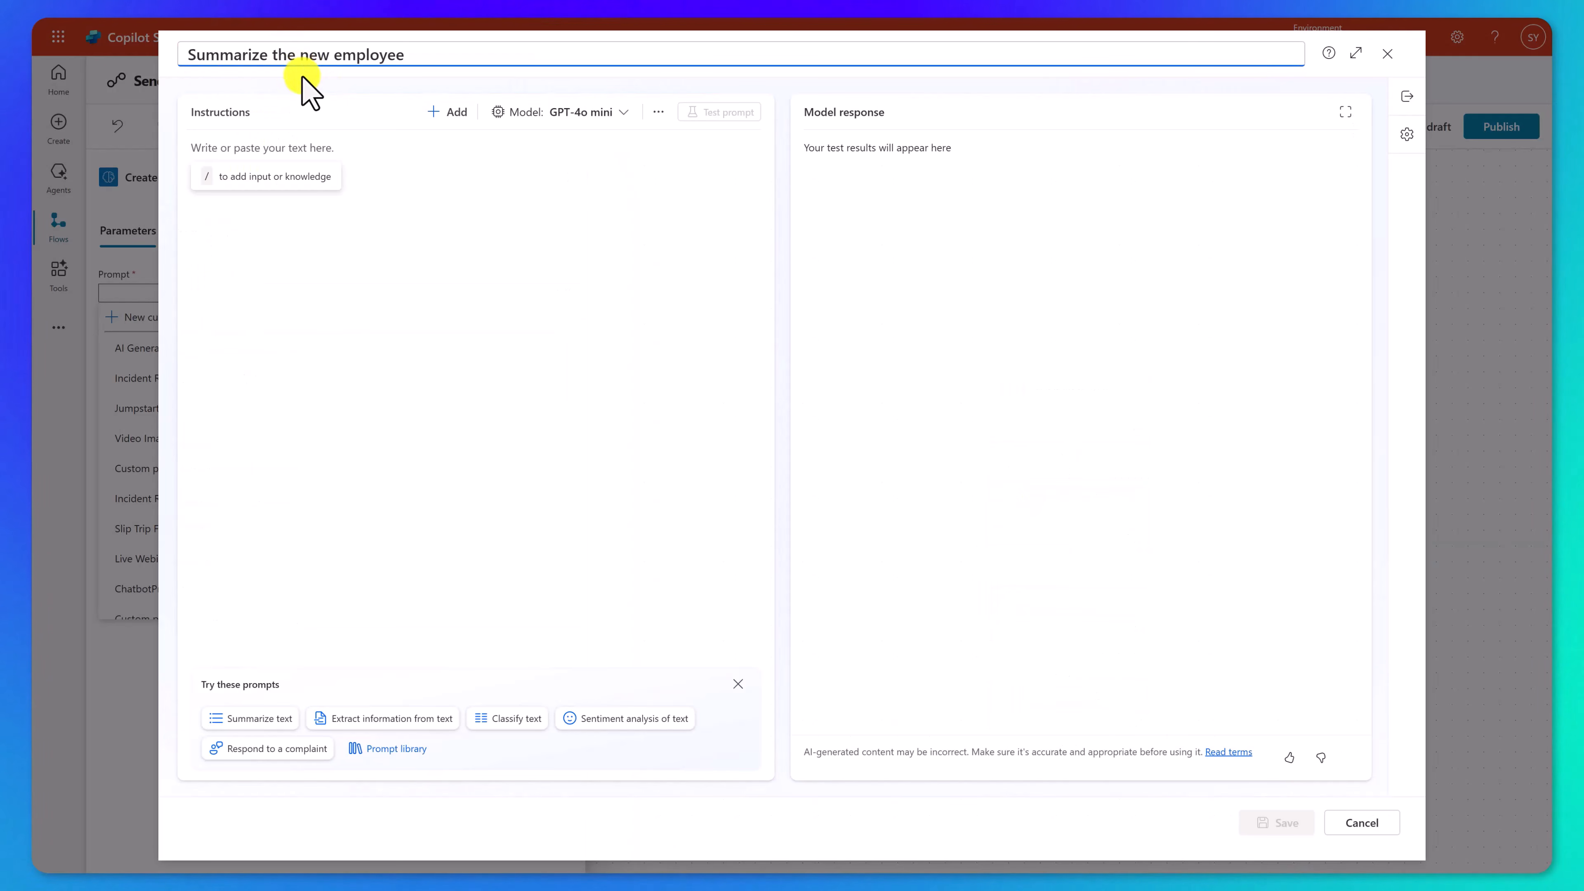
# Begin the prompt instructions with "Look at the new employee that was added here:" followed by a text input with its default name
pyautogui.click(311, 148)
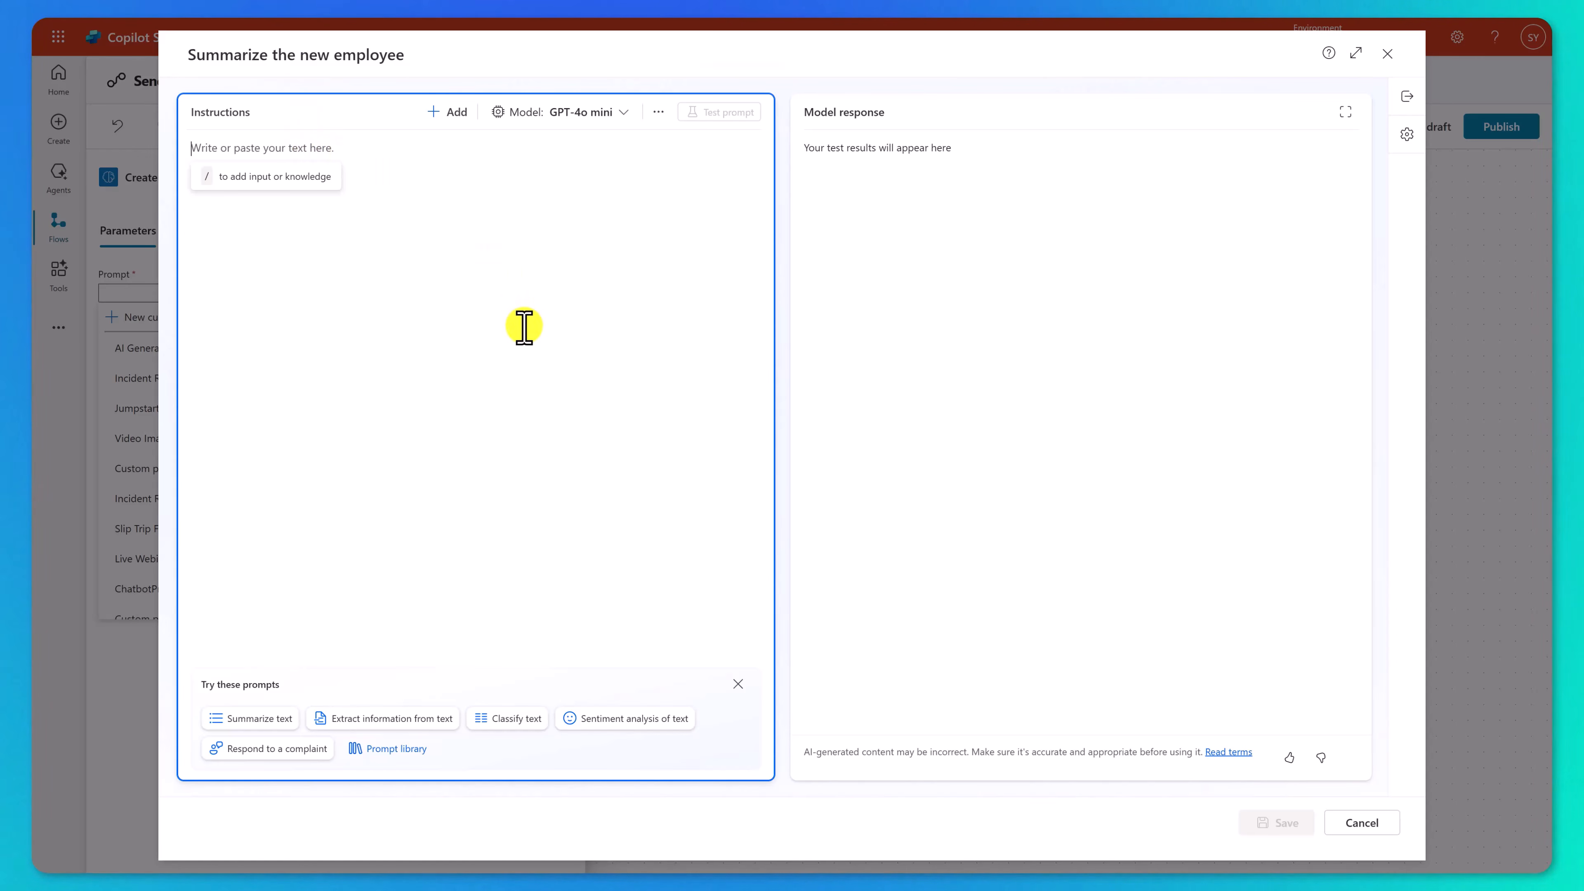
pyautogui.write('Look at the new employee that was added here:')
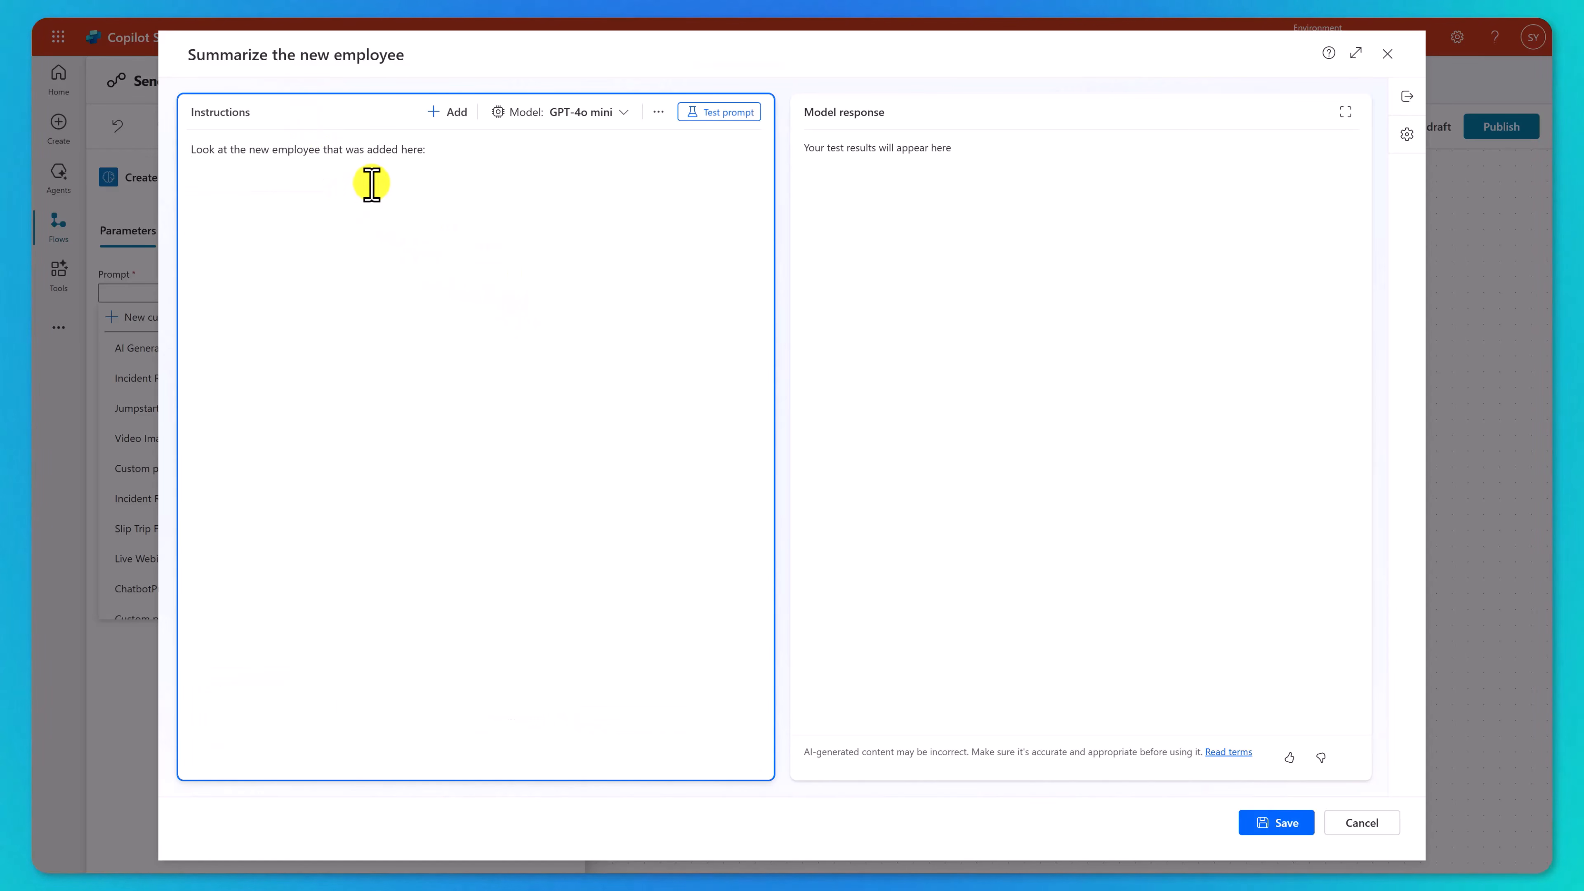
pyautogui.click(453, 116)
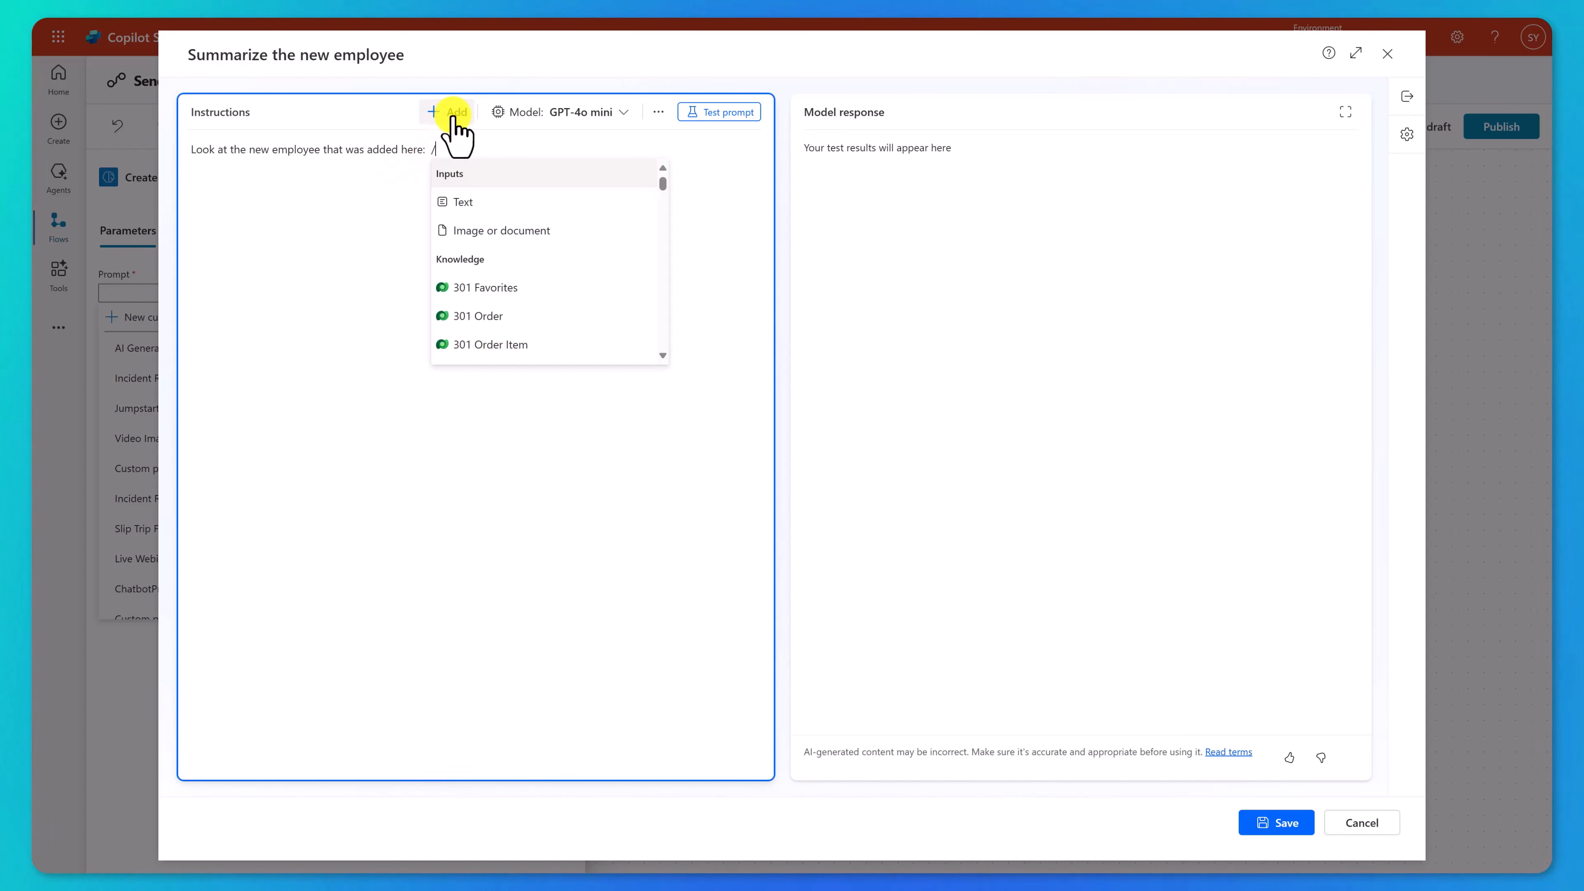
pyautogui.click(506, 215)
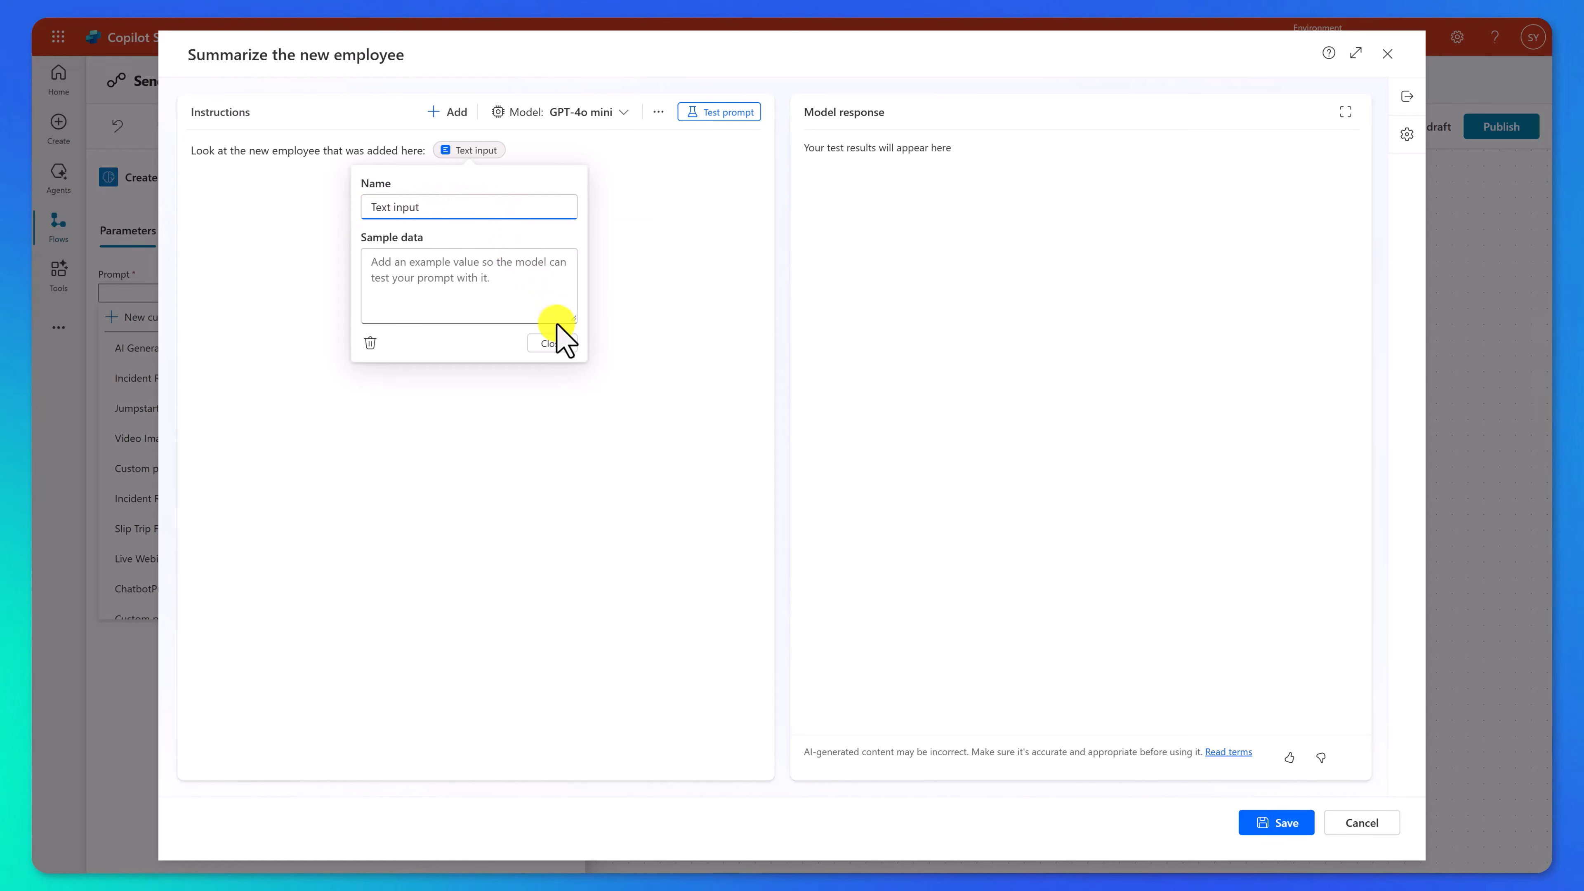
pyautogui.click(552, 343)
pyautogui.click(551, 151)
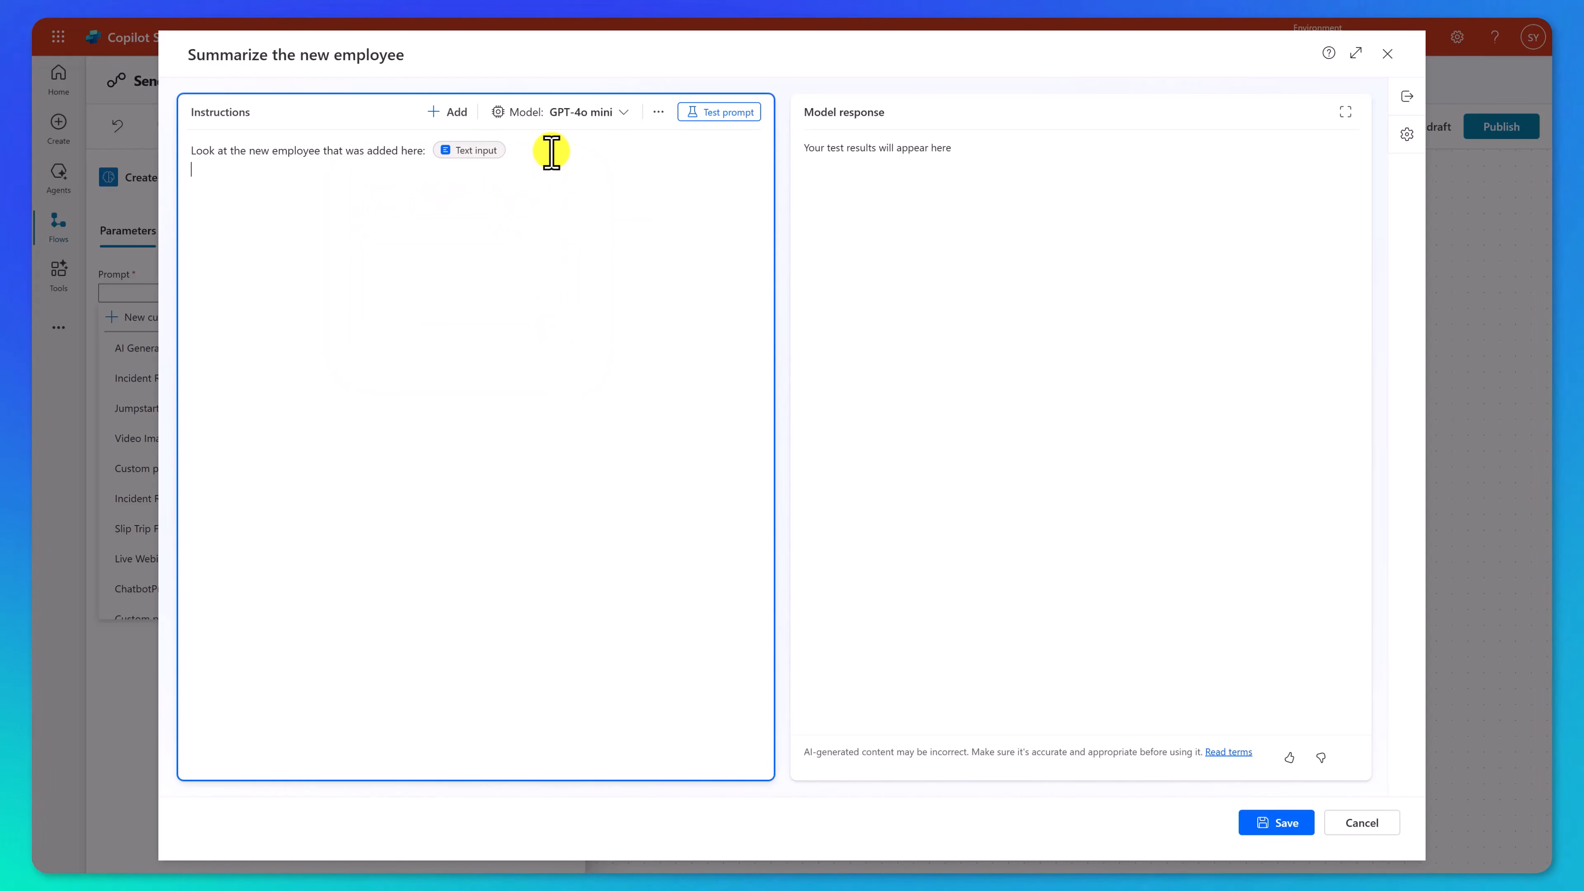
# Add "Provide a brief summary on them based on their Title, Department, and Favorite Color" below a blank line and test the prompt
pyautogui.press('Return')
pyautogui.press('Return')
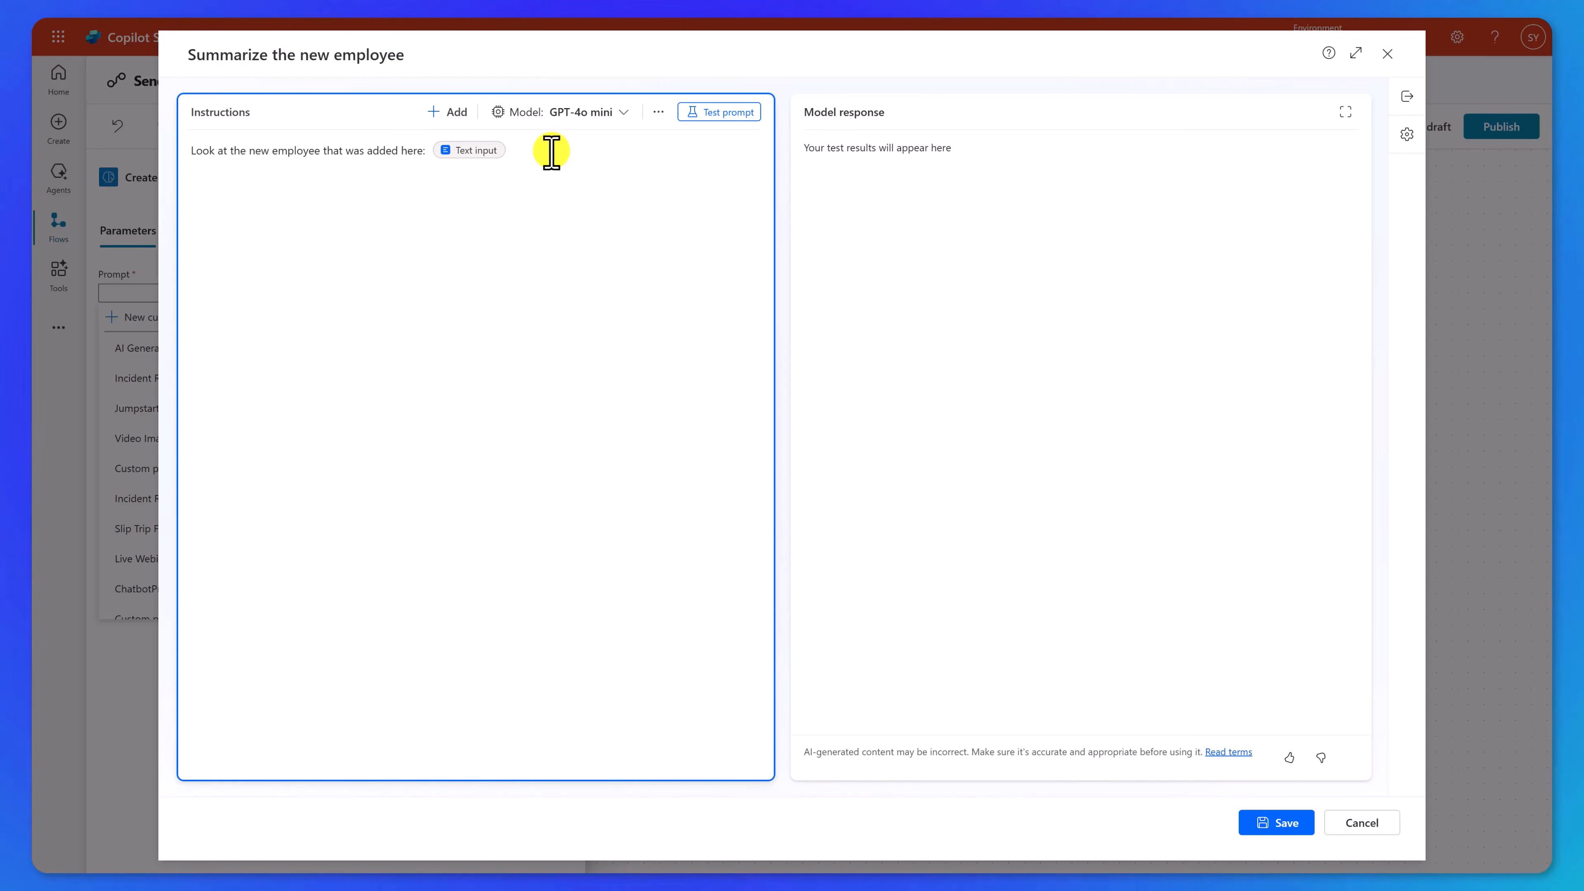
pyautogui.write('Provide a brief summary on them based on their Title, Department, and Favorite Color')
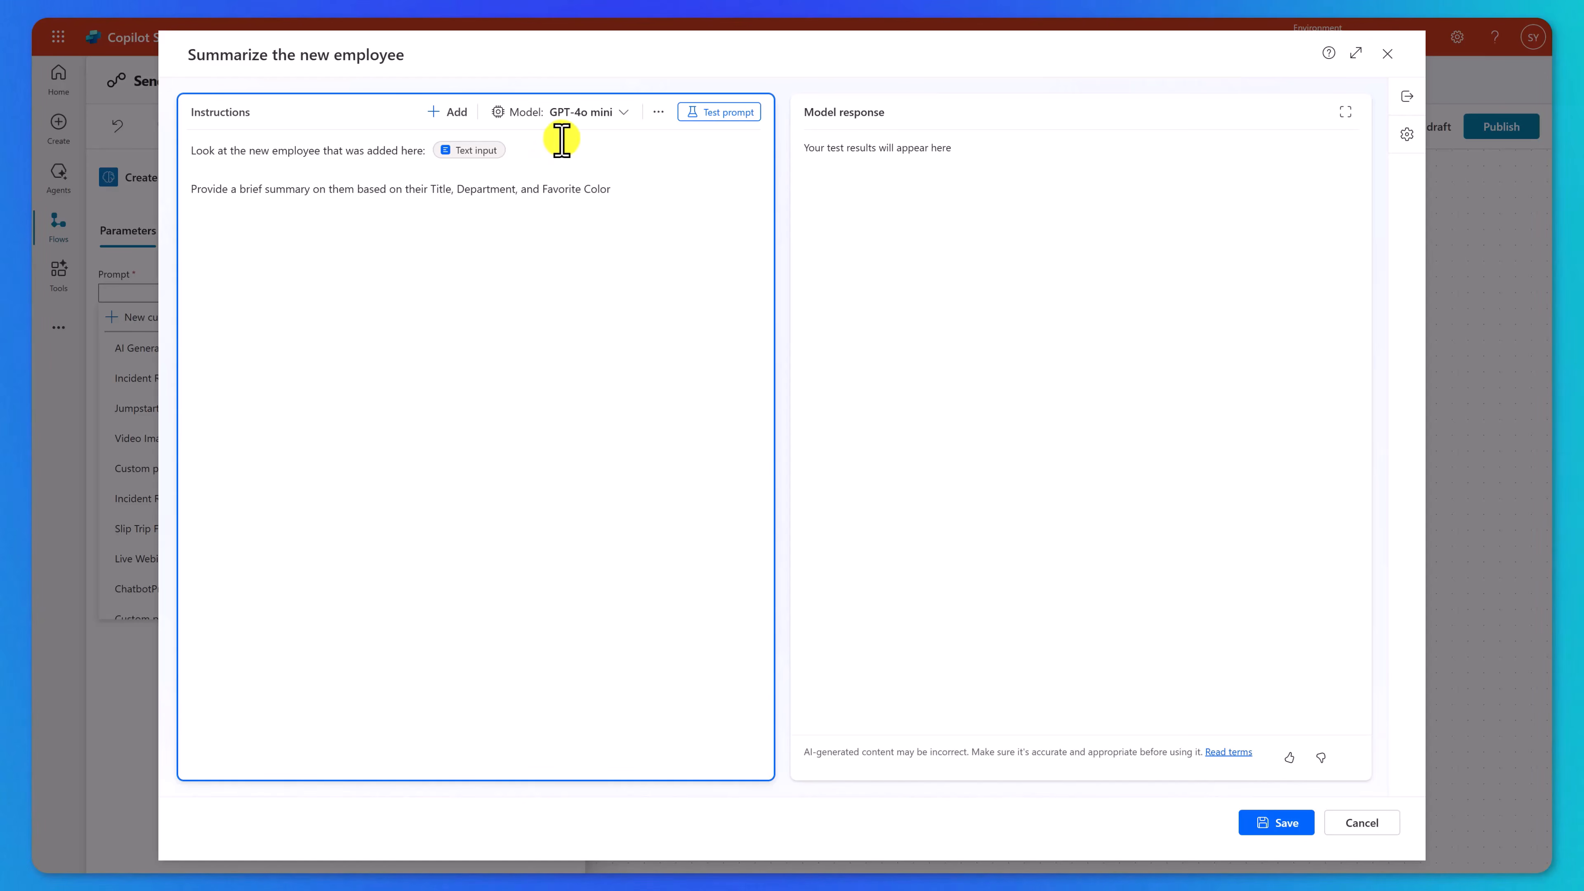
pyautogui.click(614, 113)
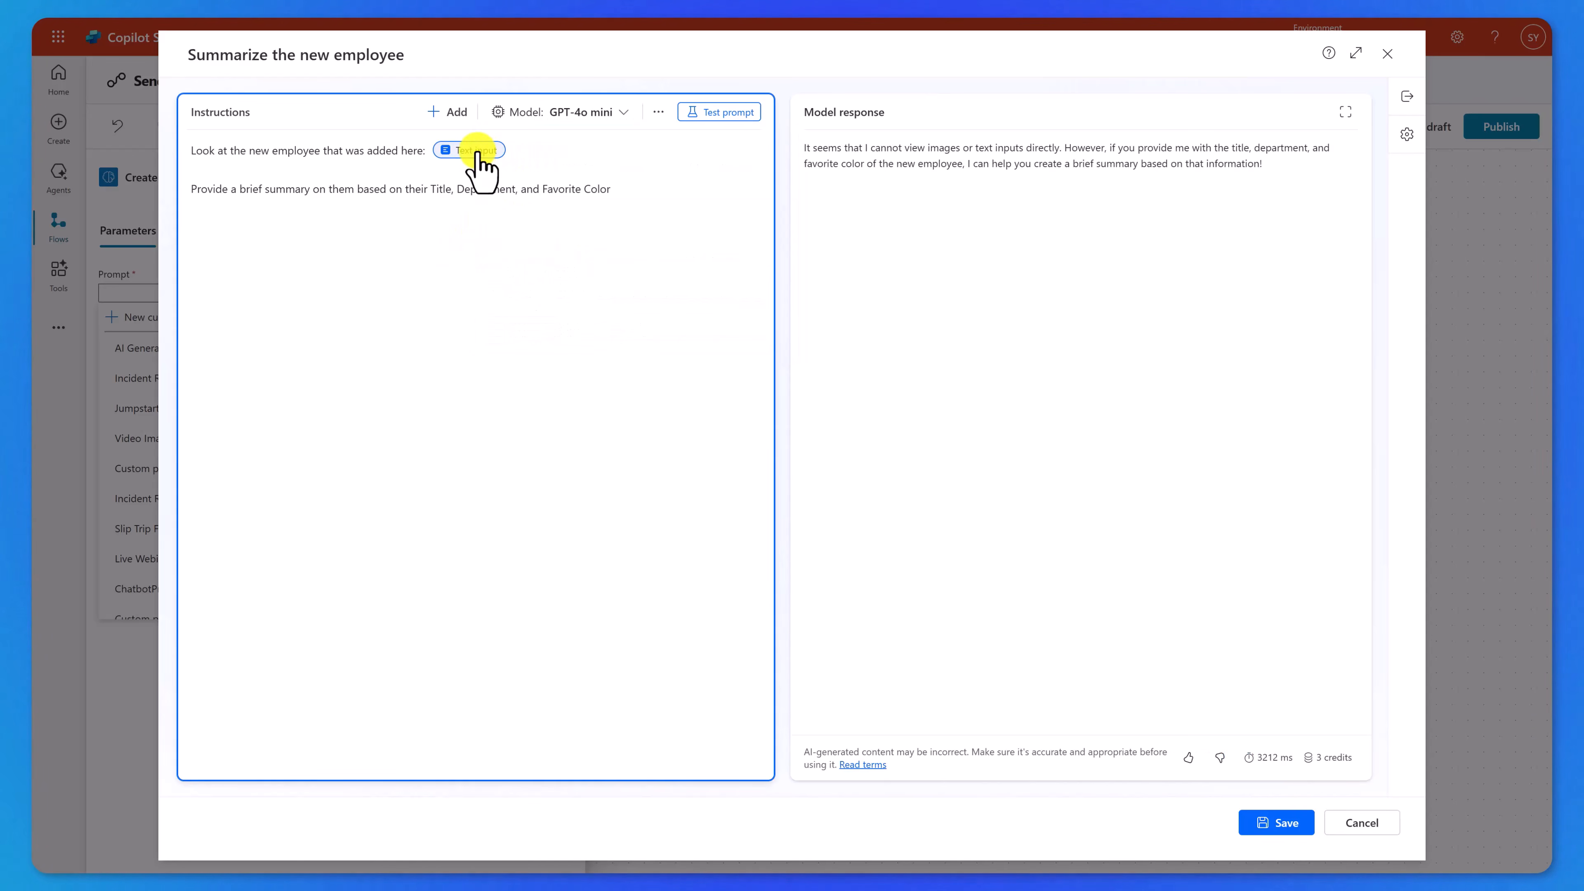
# Test the prompt with text input sample data Department = Executive, Title = COO, Favorite Color = Blue on separate lines, and save it
pyautogui.click(478, 154)
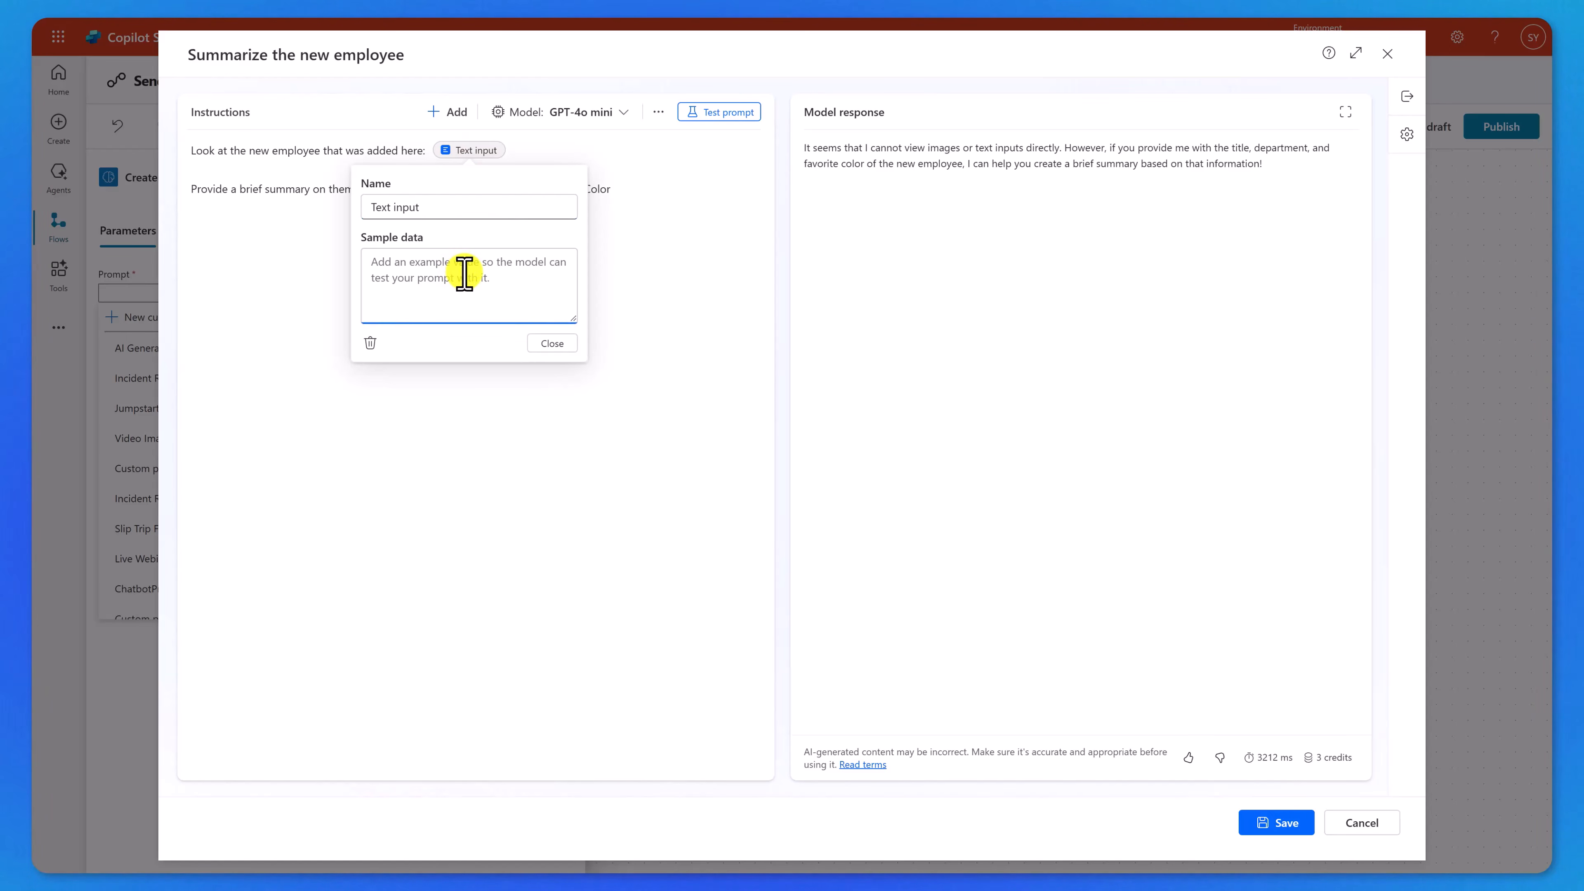
pyautogui.write('Department = Executive Title = COO Favorite Color = Blue')
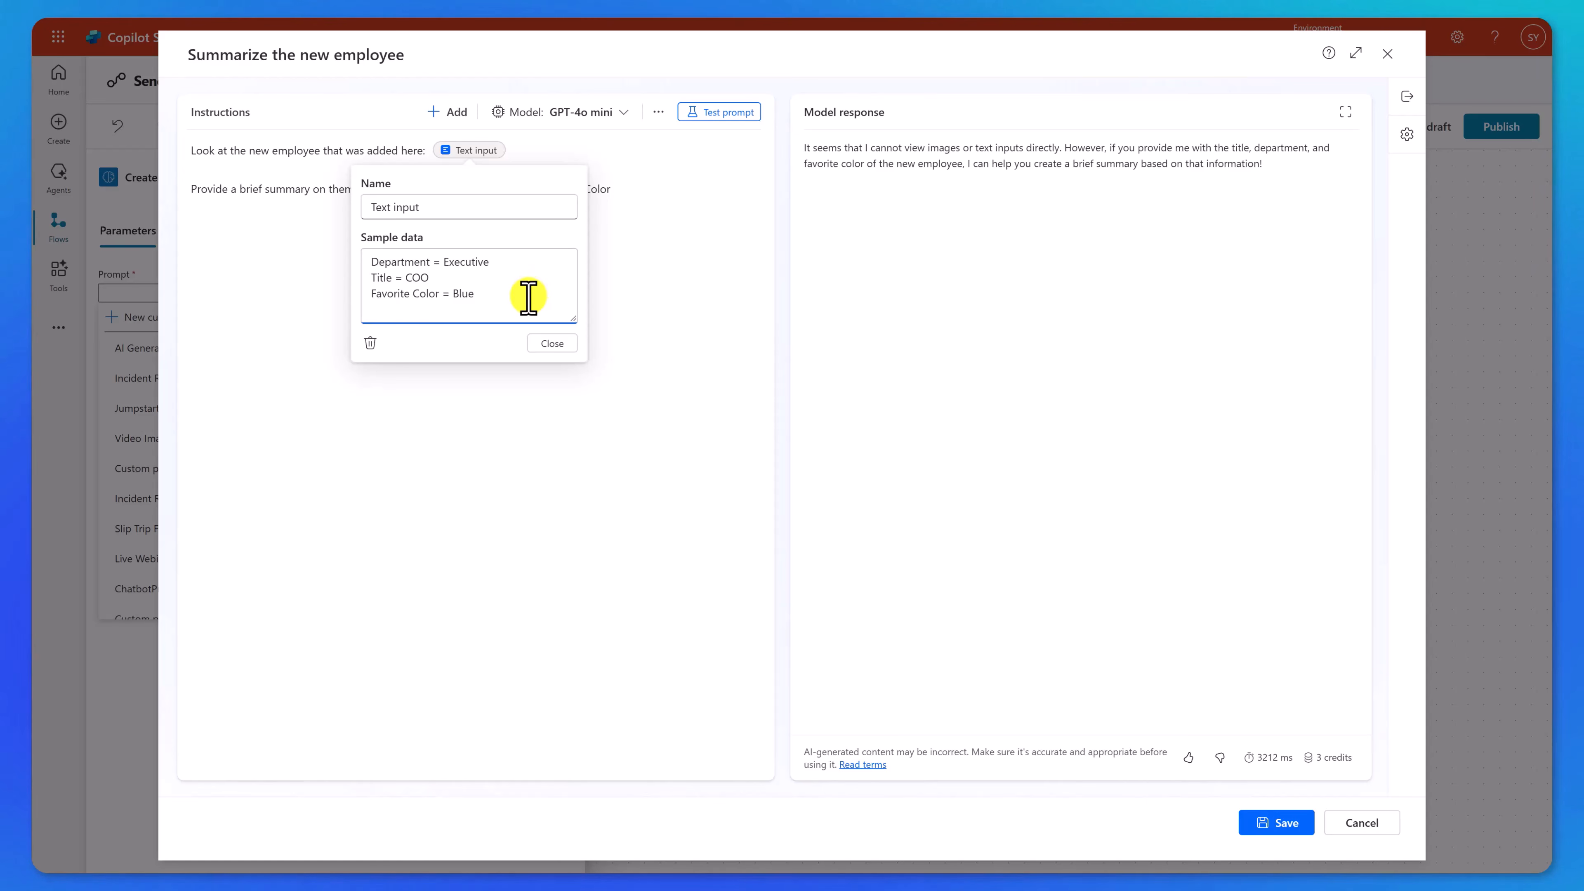
pyautogui.click(549, 344)
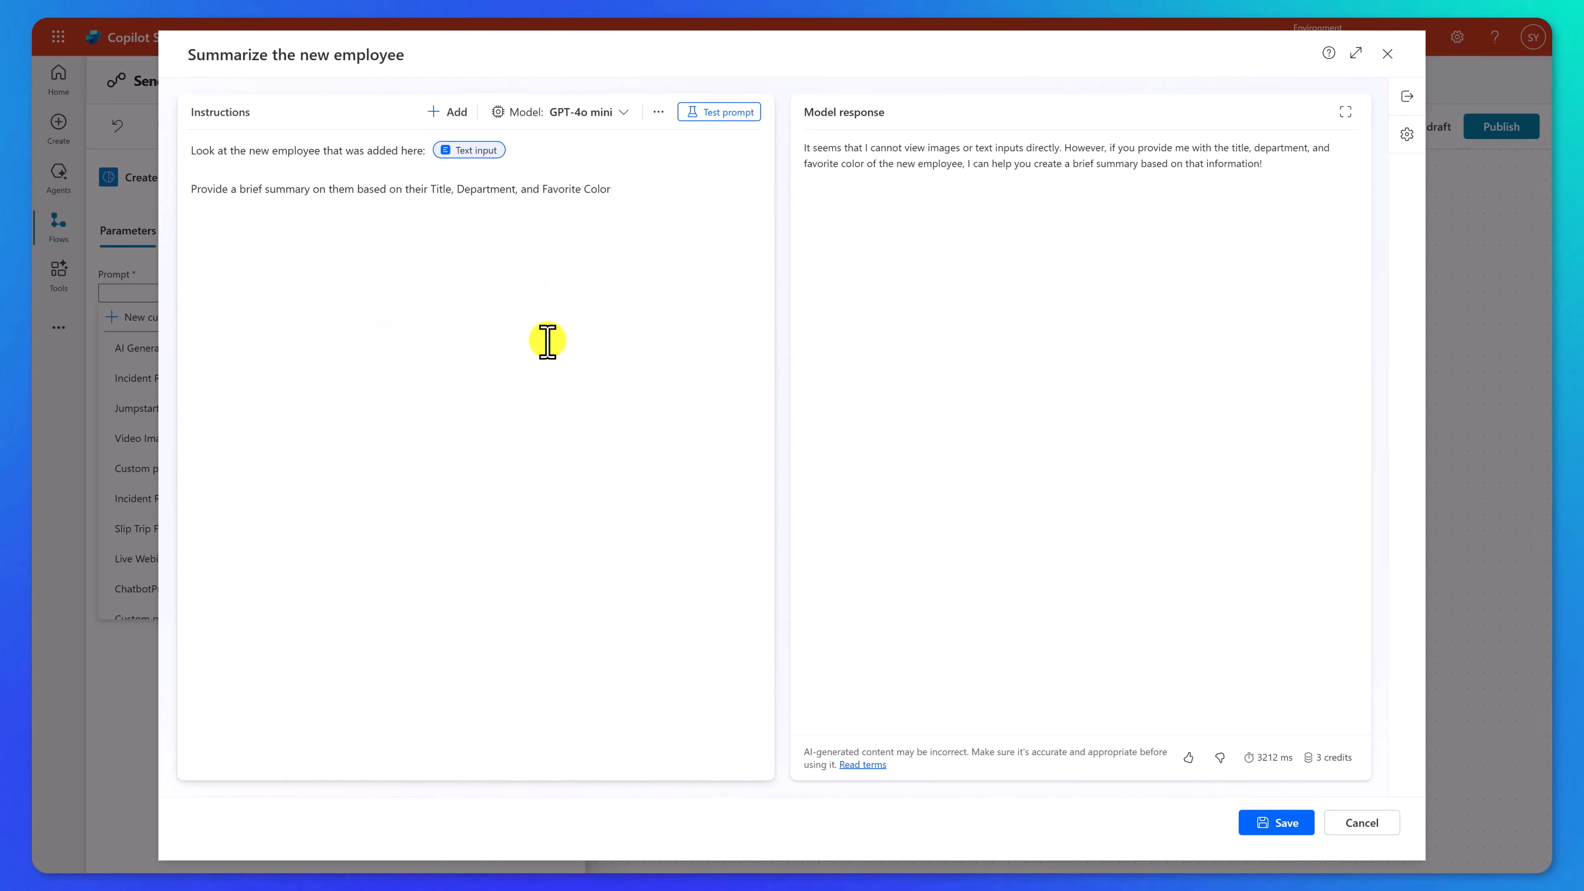
pyautogui.click(706, 112)
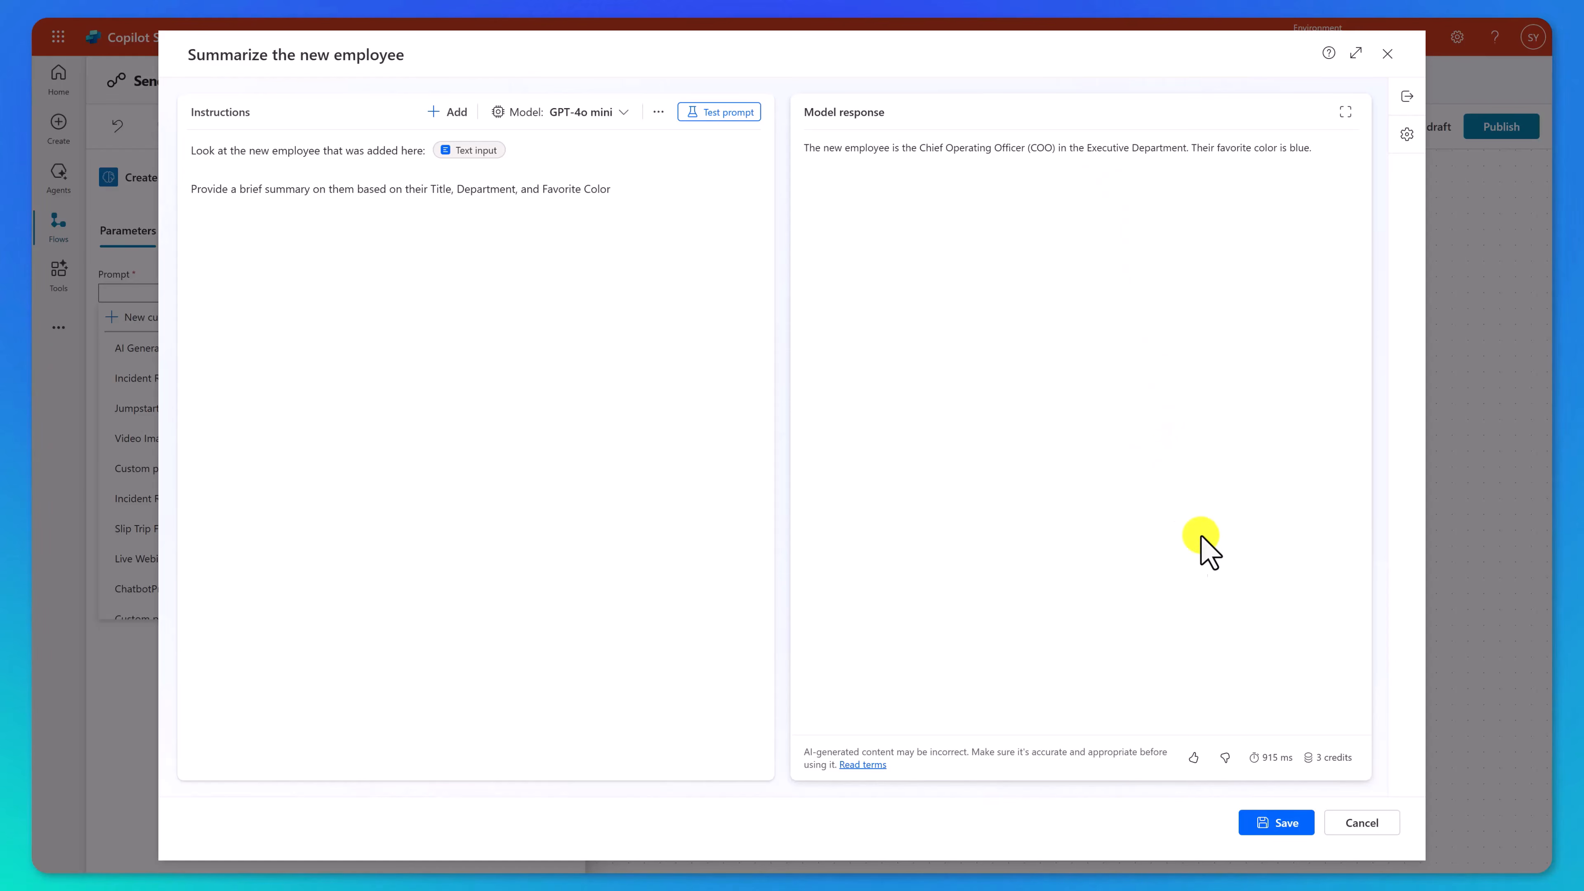
pyautogui.click(1272, 823)
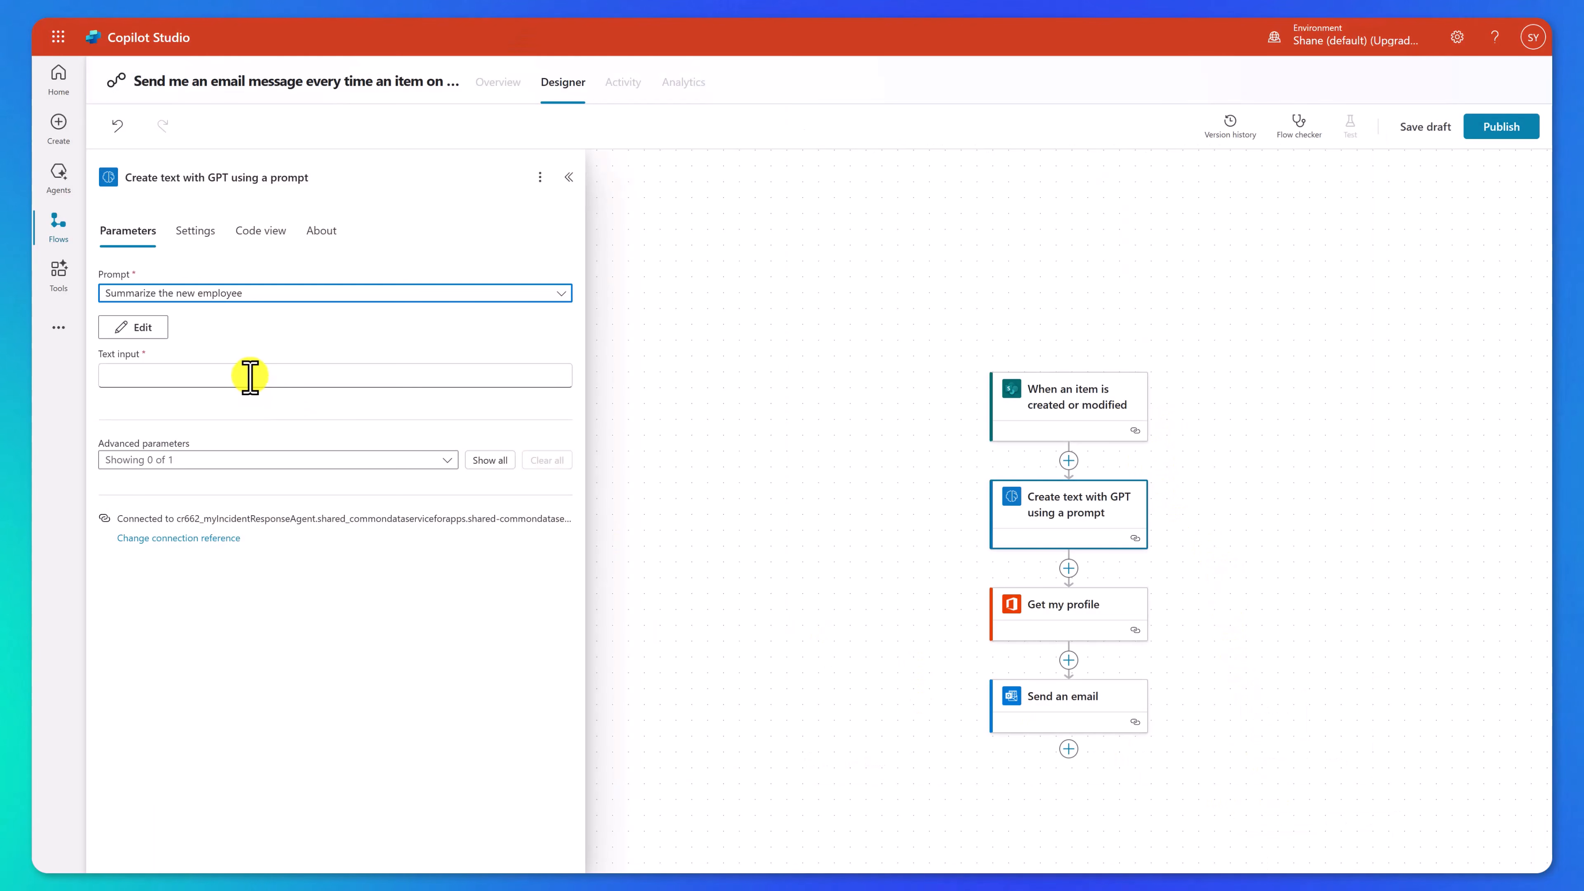
# Fill the GPT action's text input with "Department =" followed by the trigger's Department value
pyautogui.click(250, 375)
pyautogui.click(571, 372)
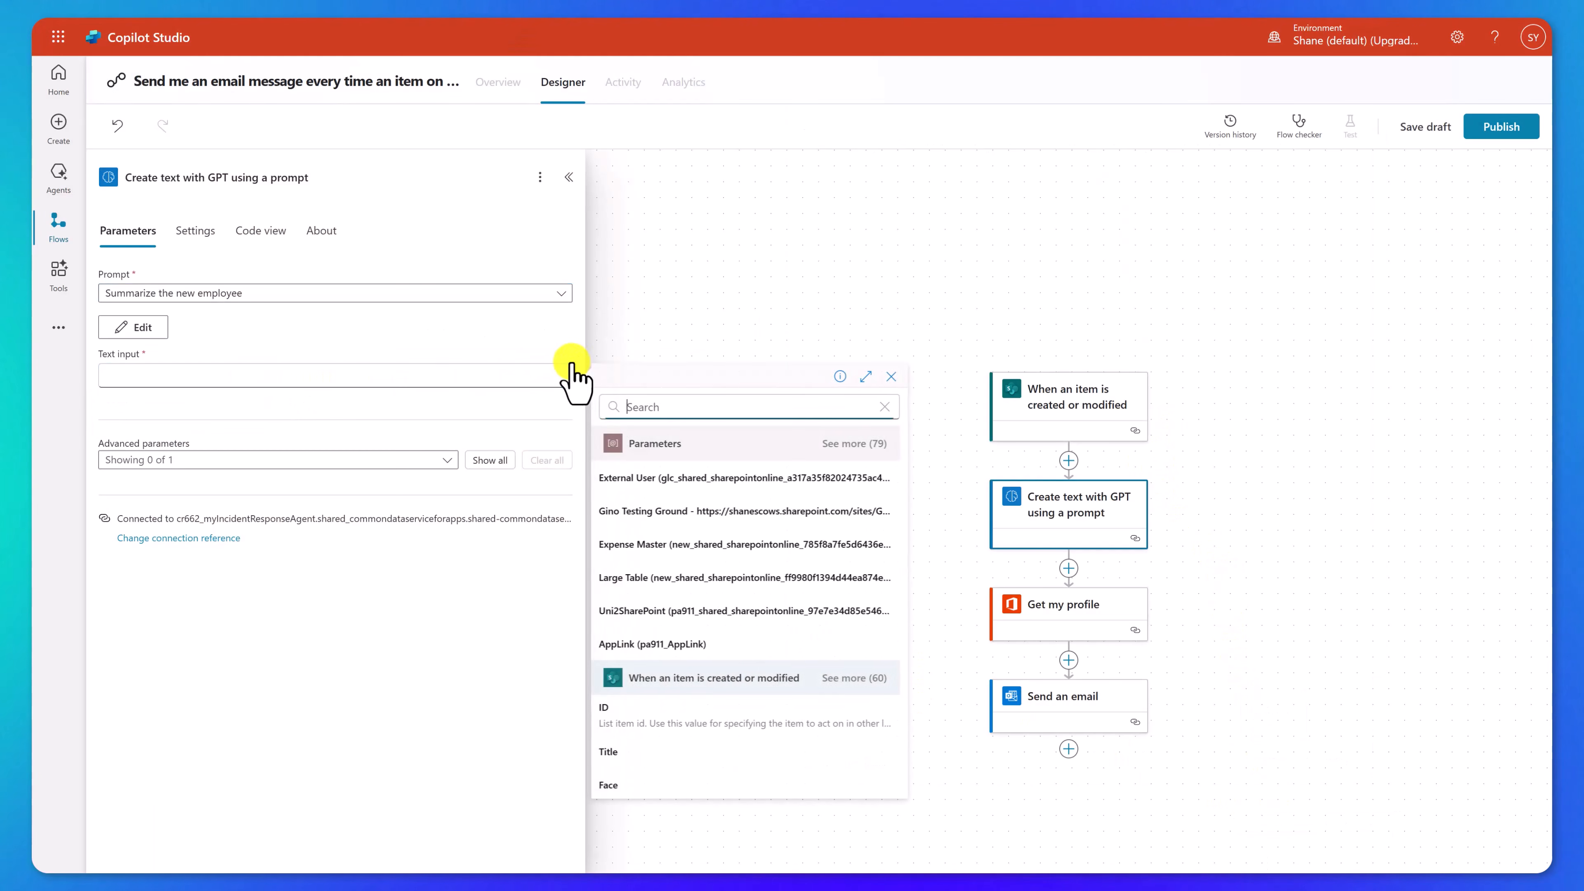
pyautogui.scroll(-2, 767, 671)
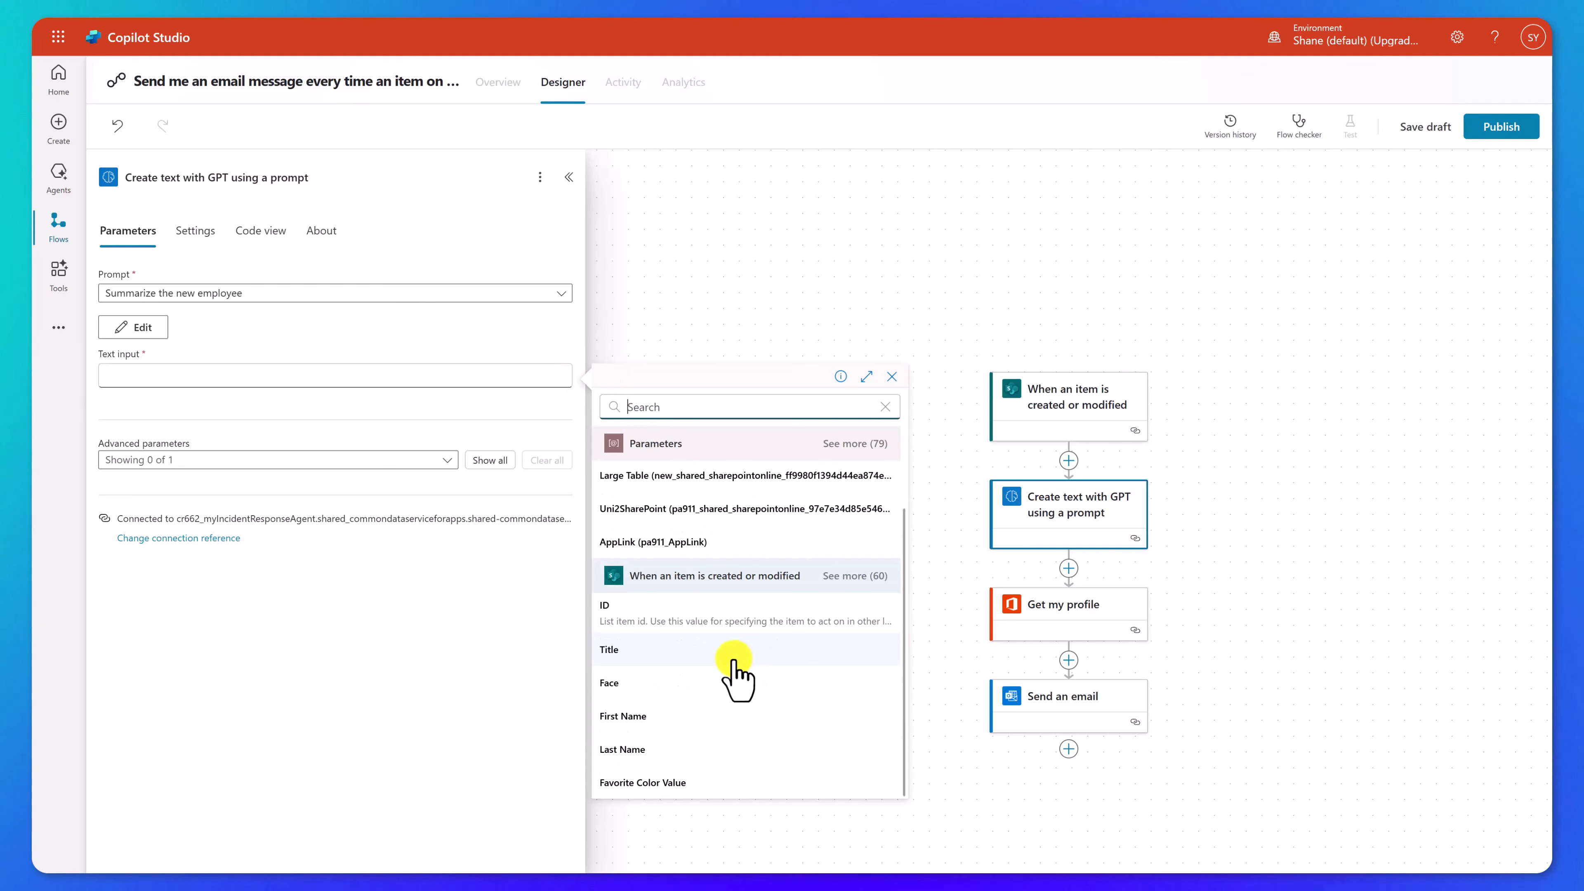
pyautogui.click(280, 375)
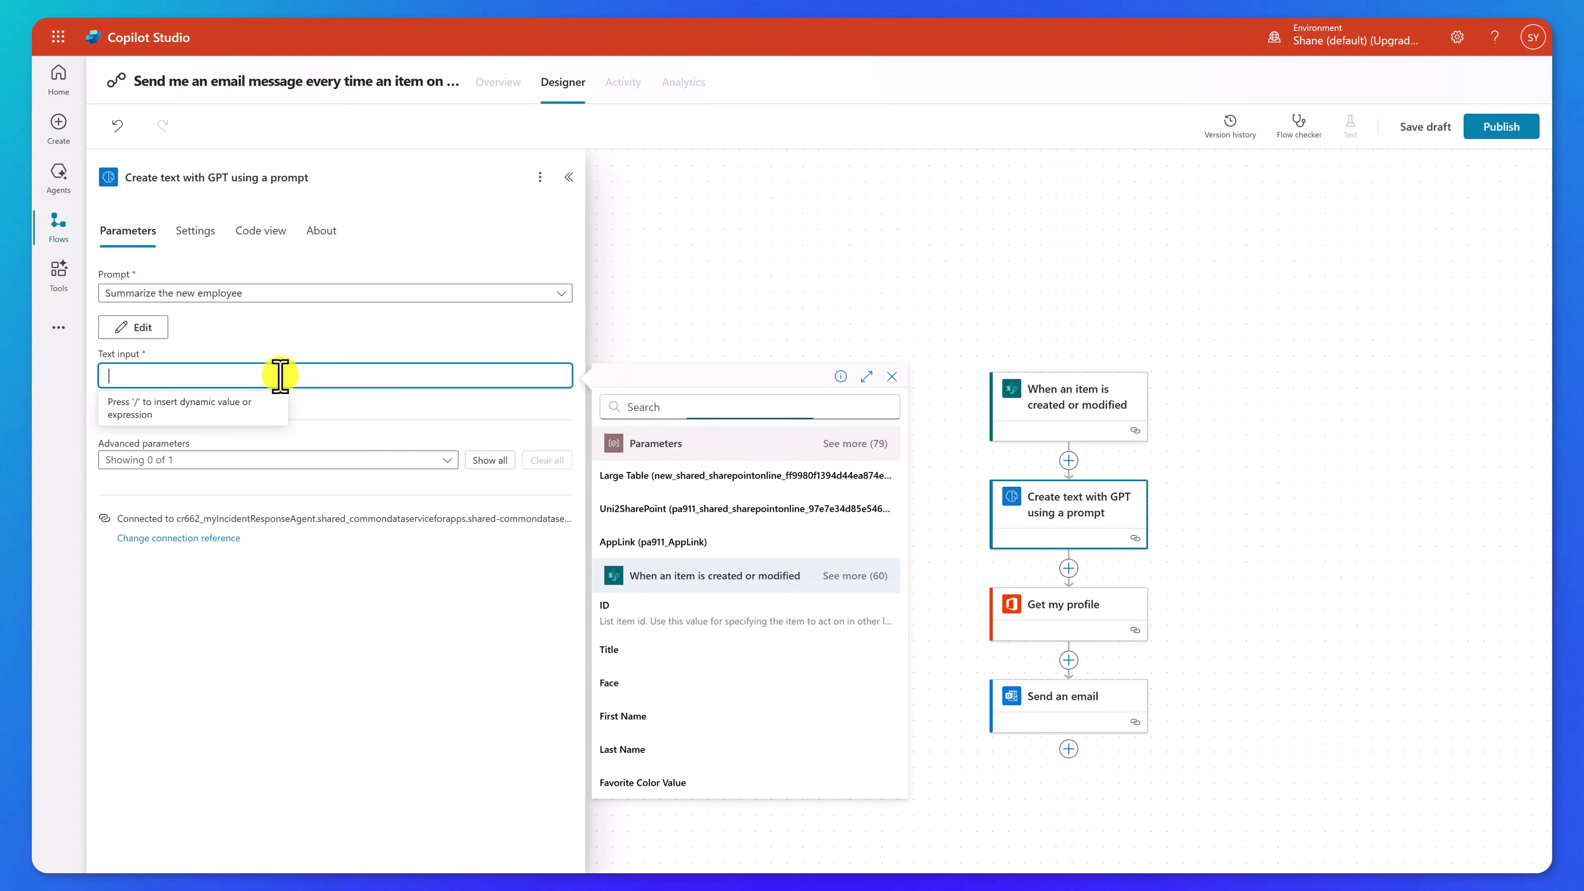
pyautogui.write('Department =')
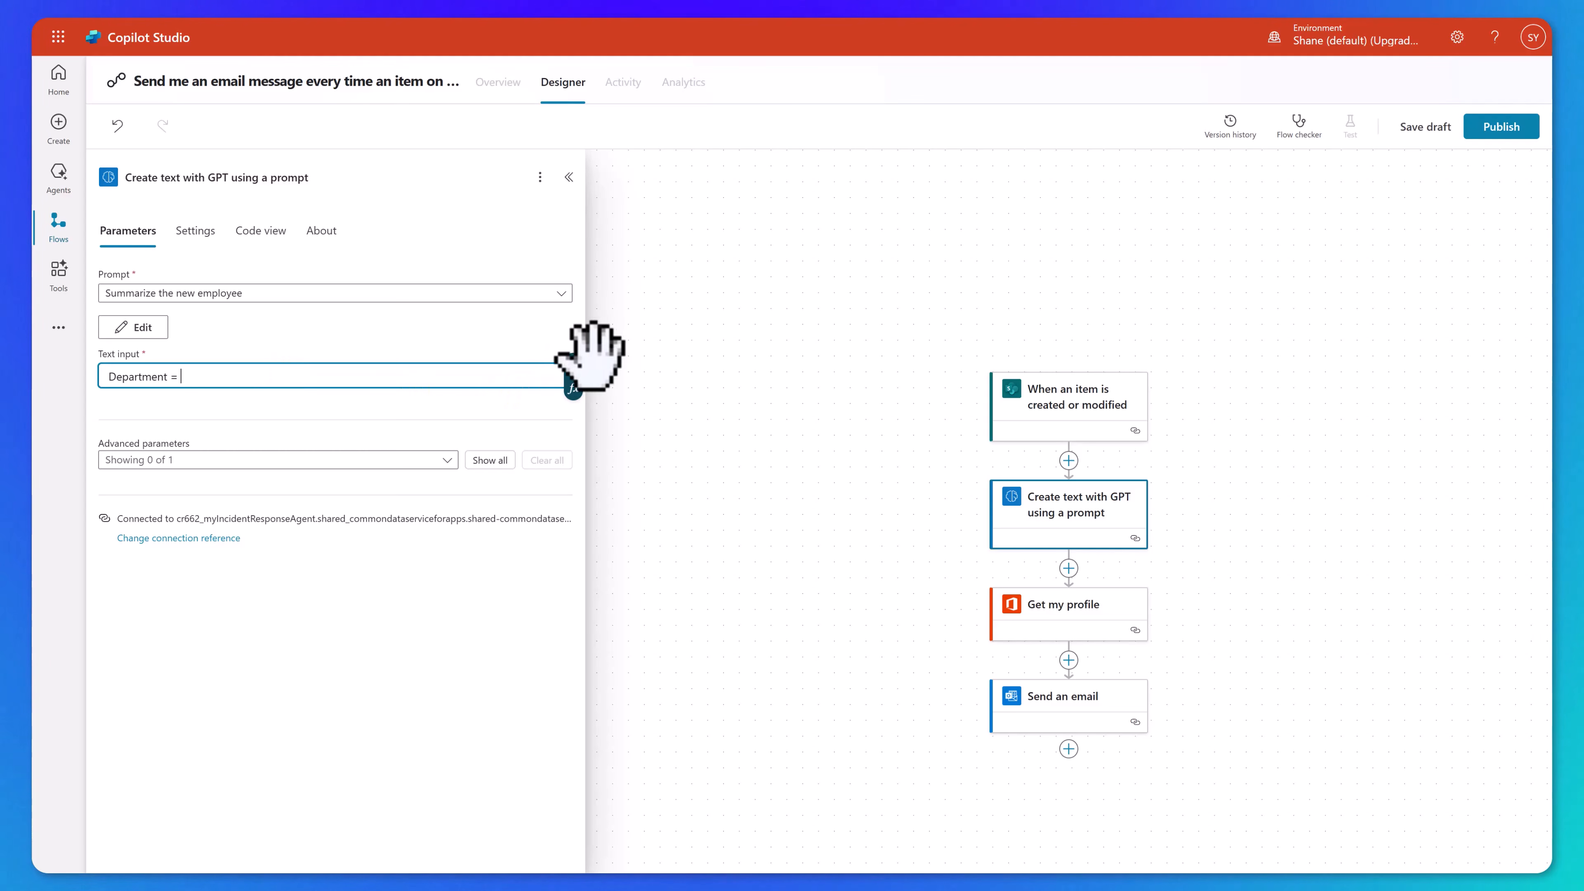
pyautogui.click(573, 365)
pyautogui.scroll(-2, 736, 687)
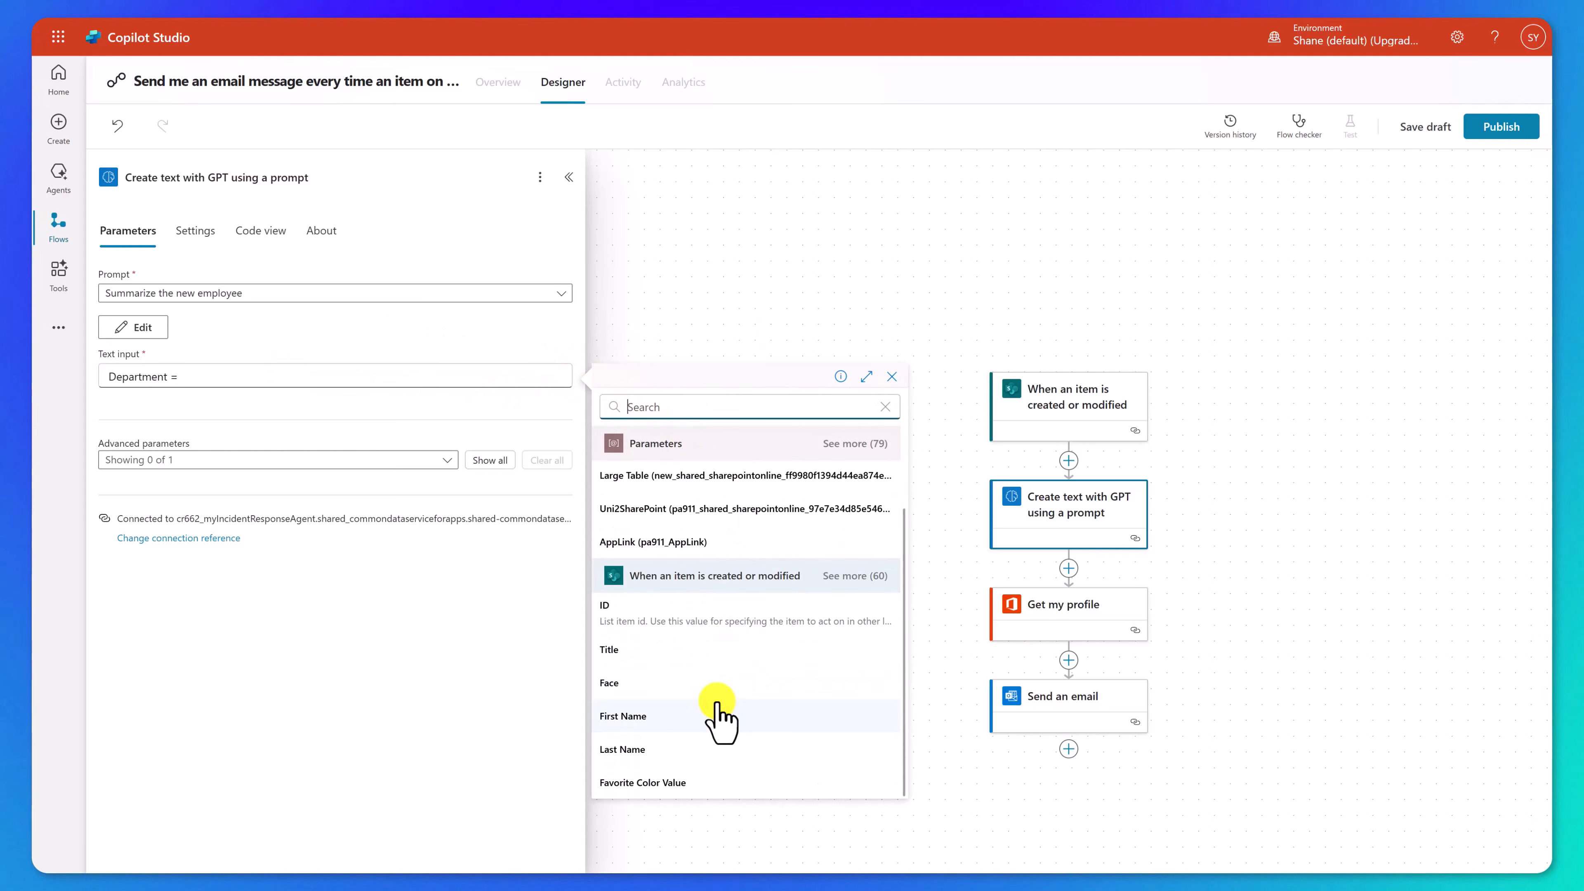
pyautogui.click(859, 580)
pyautogui.scroll(-5, 736, 630)
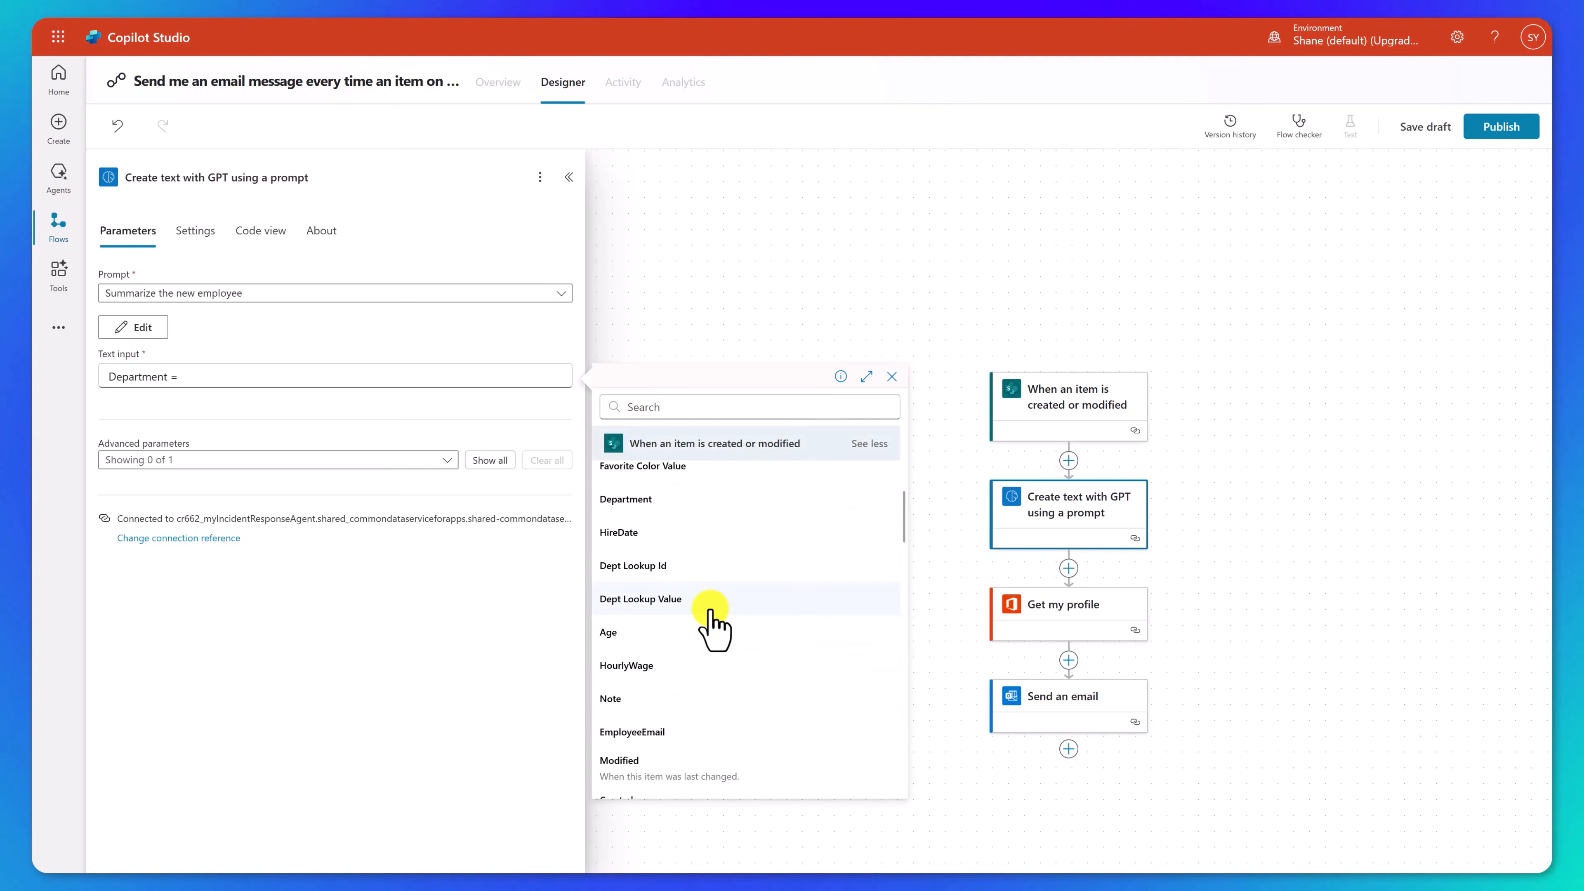
pyautogui.click(662, 499)
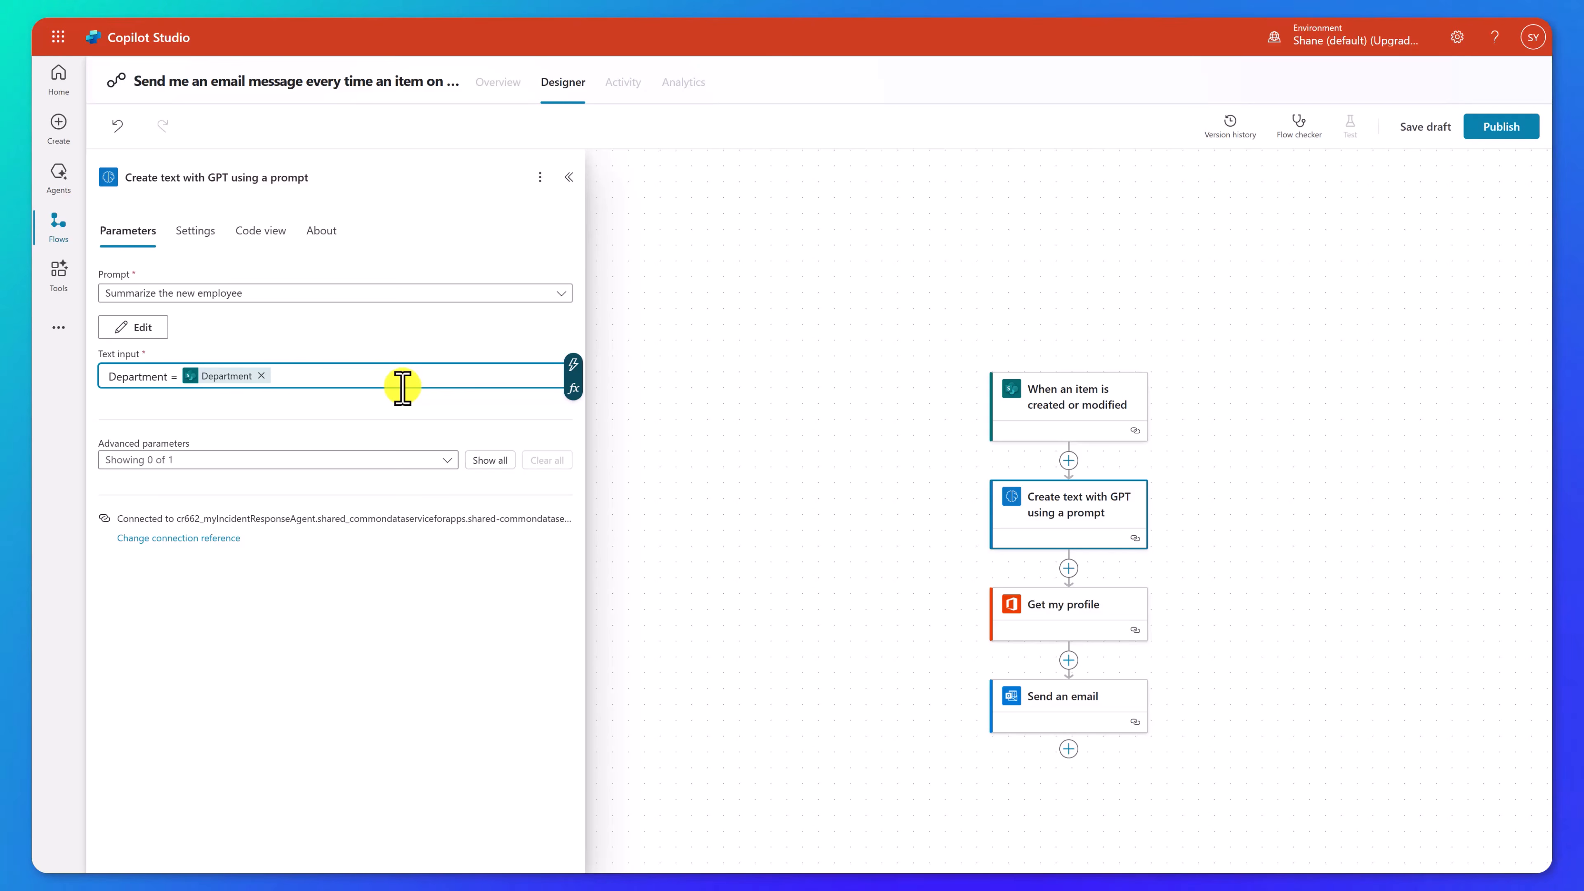
# Add a second line to the text input reading "Title =" with the trigger's Title value
pyautogui.press('Return')
pyautogui.write('Title')
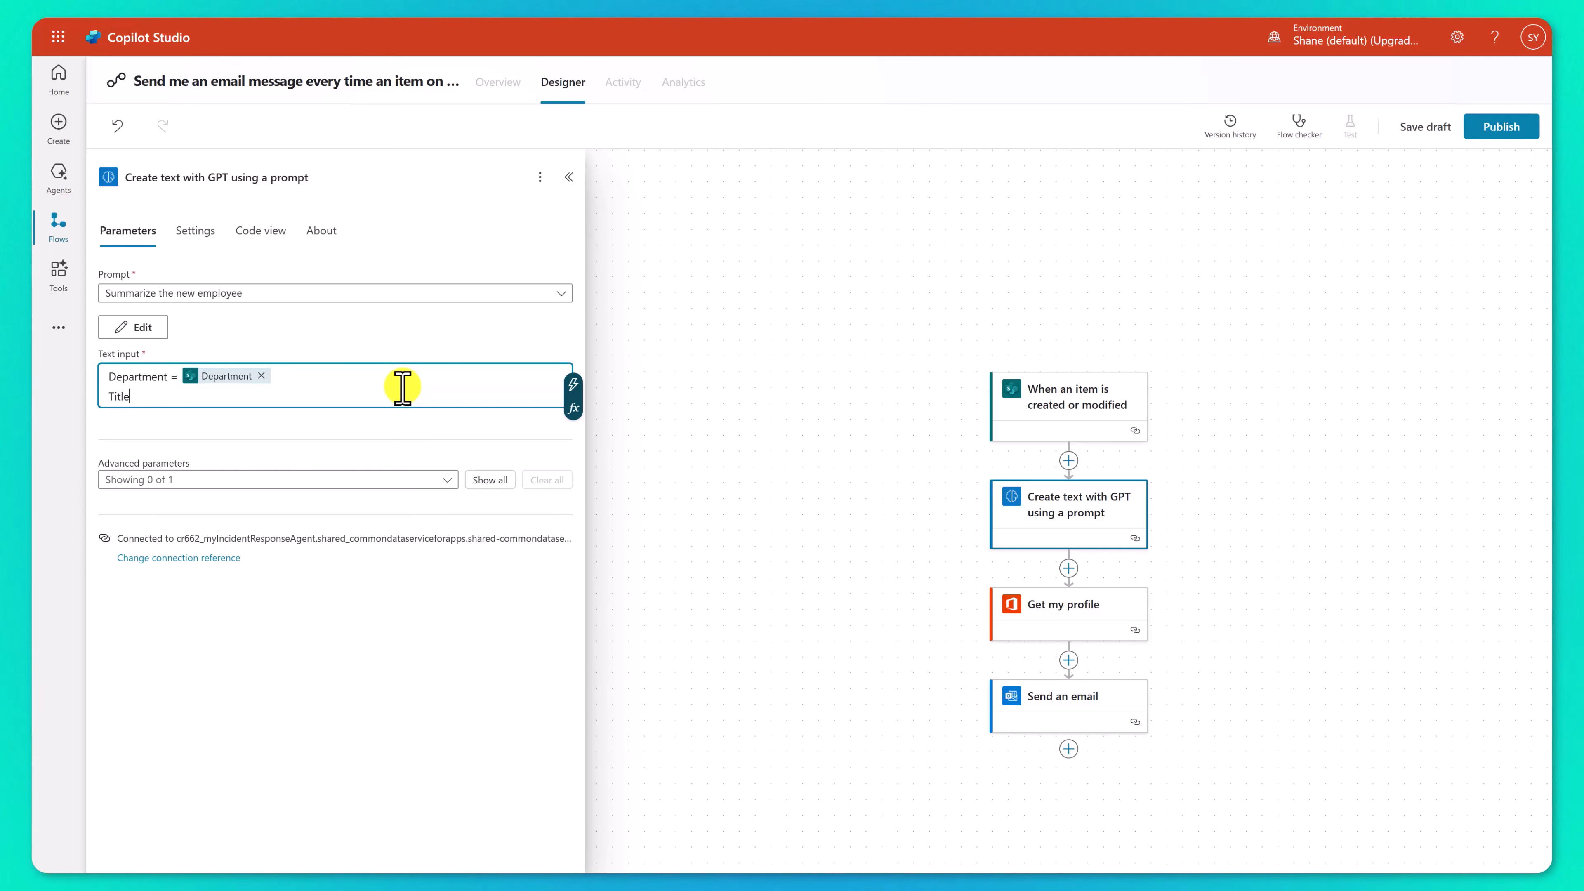
pyautogui.write(' =')
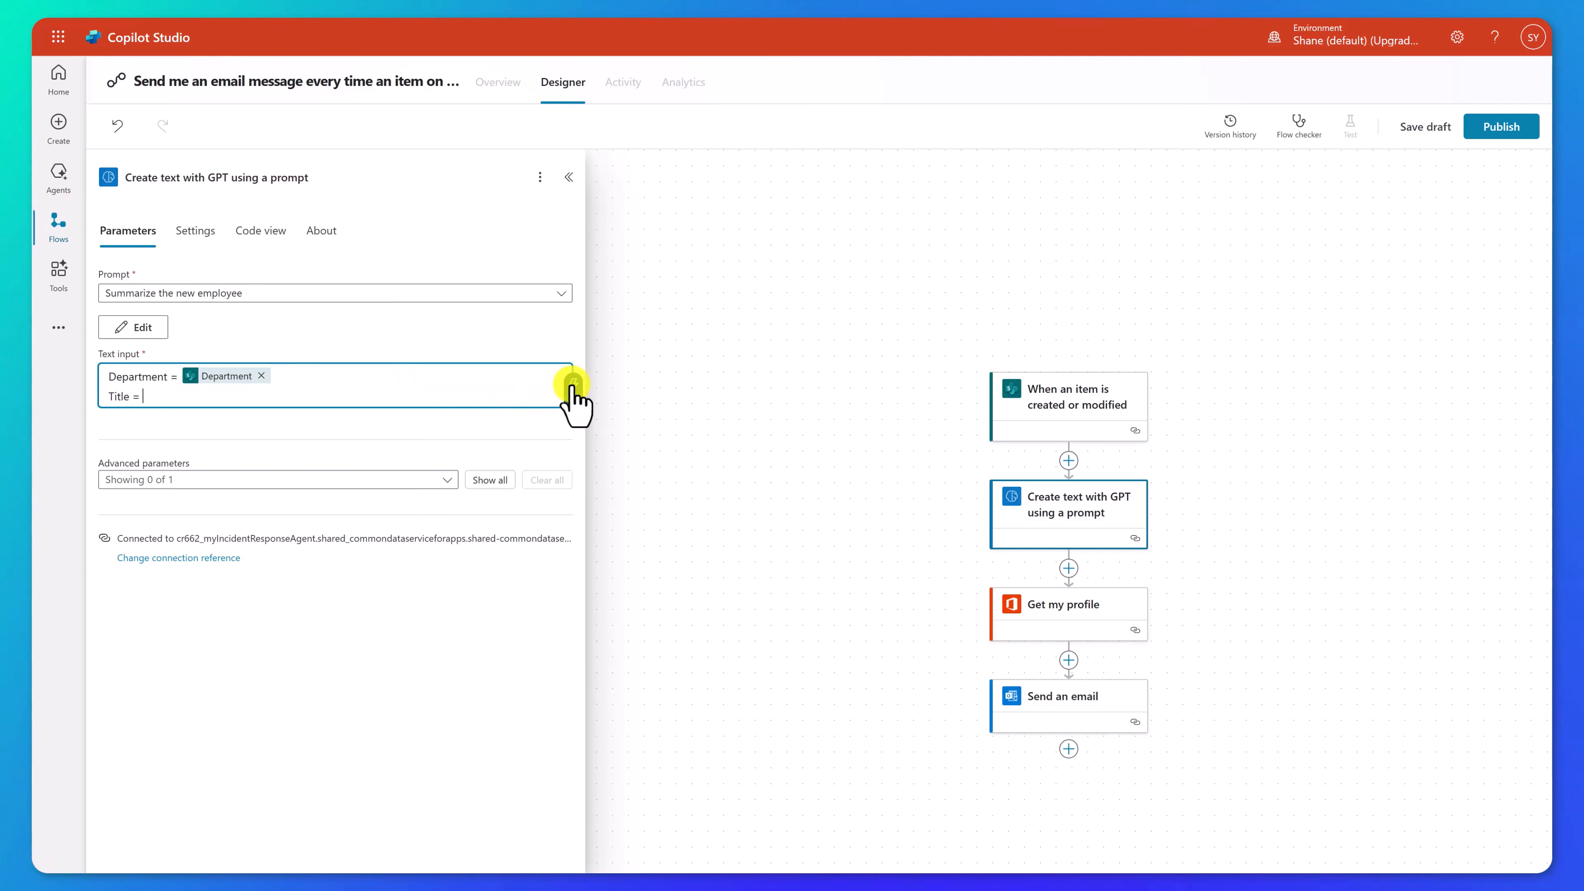
pyautogui.click(573, 385)
pyautogui.click(668, 756)
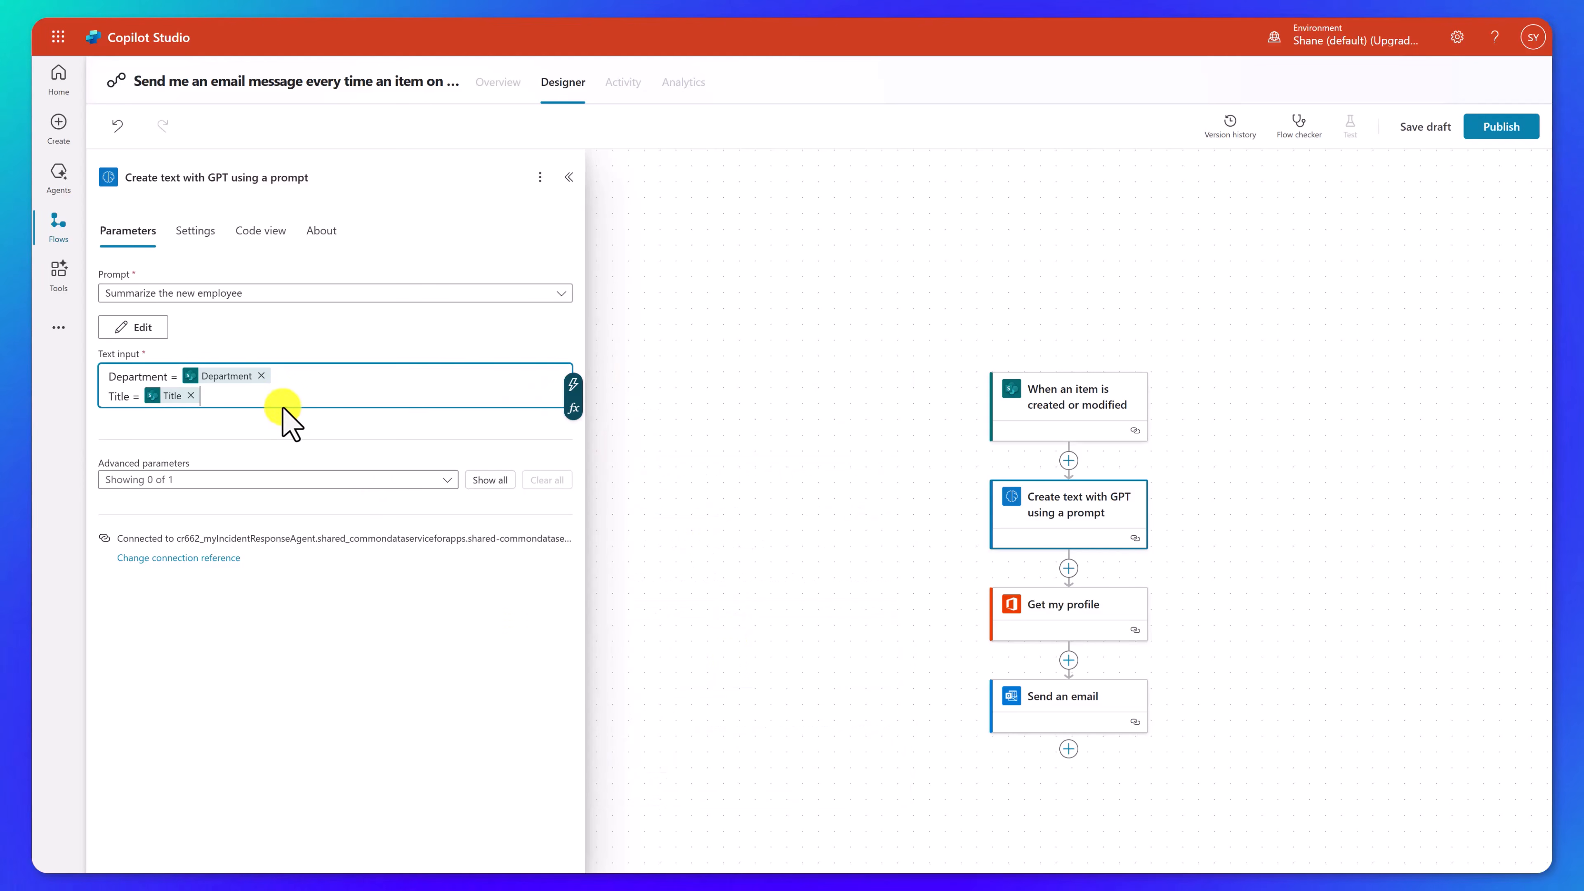
# Add a third line to the text input reading "Favorite Color =" with the trigger's Favorite Color Value
pyautogui.press('Return')
pyautogui.write('Favo')
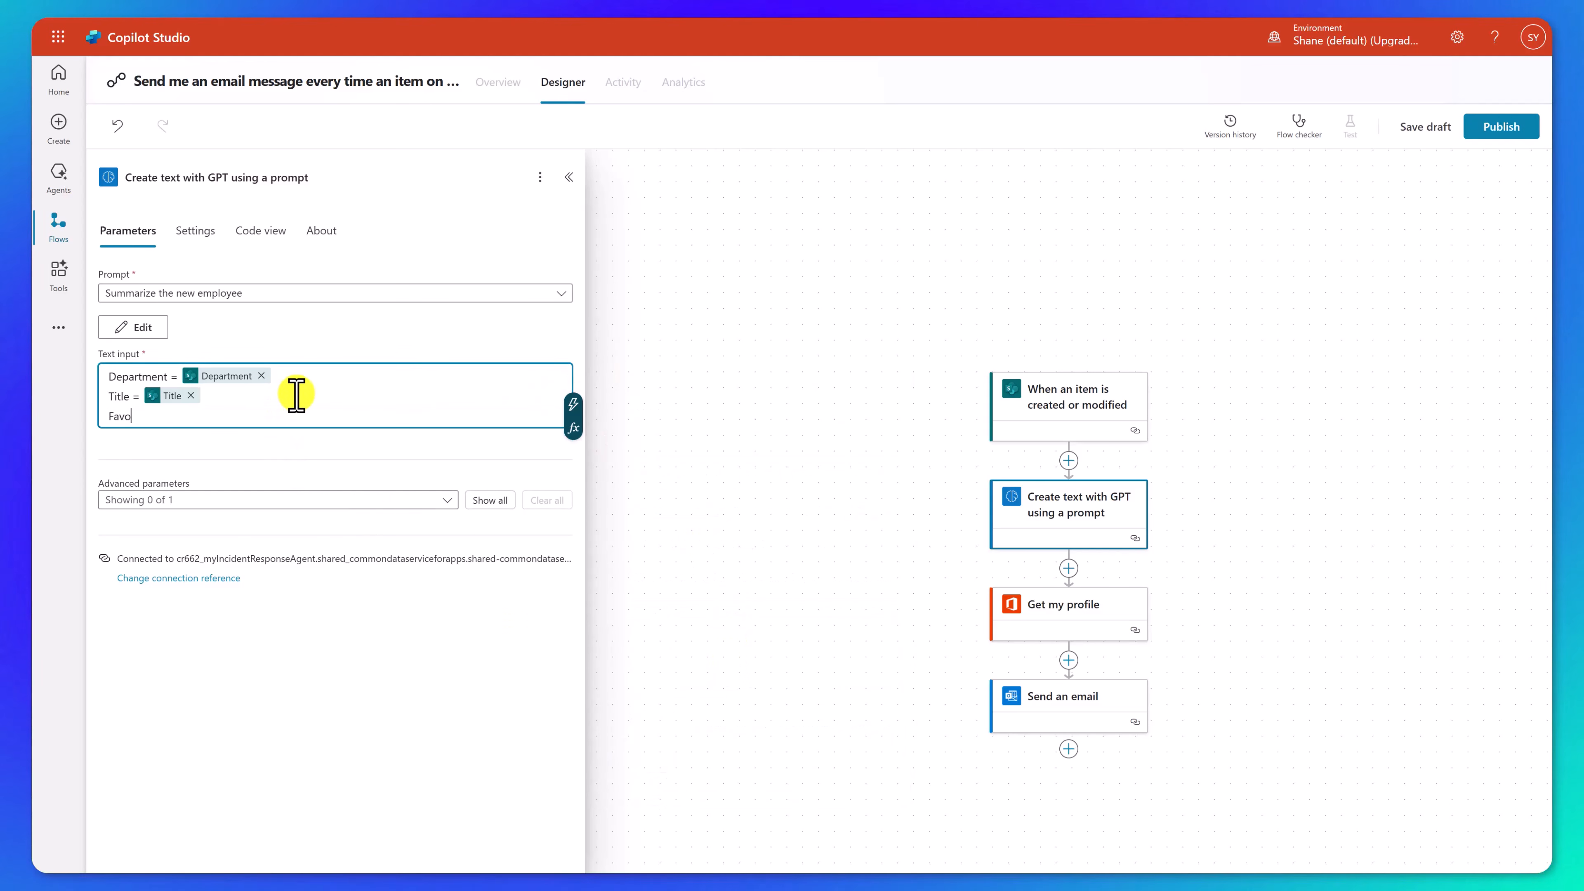
pyautogui.write('rite Color =')
pyautogui.click(573, 404)
pyautogui.scroll(-2, 748, 593)
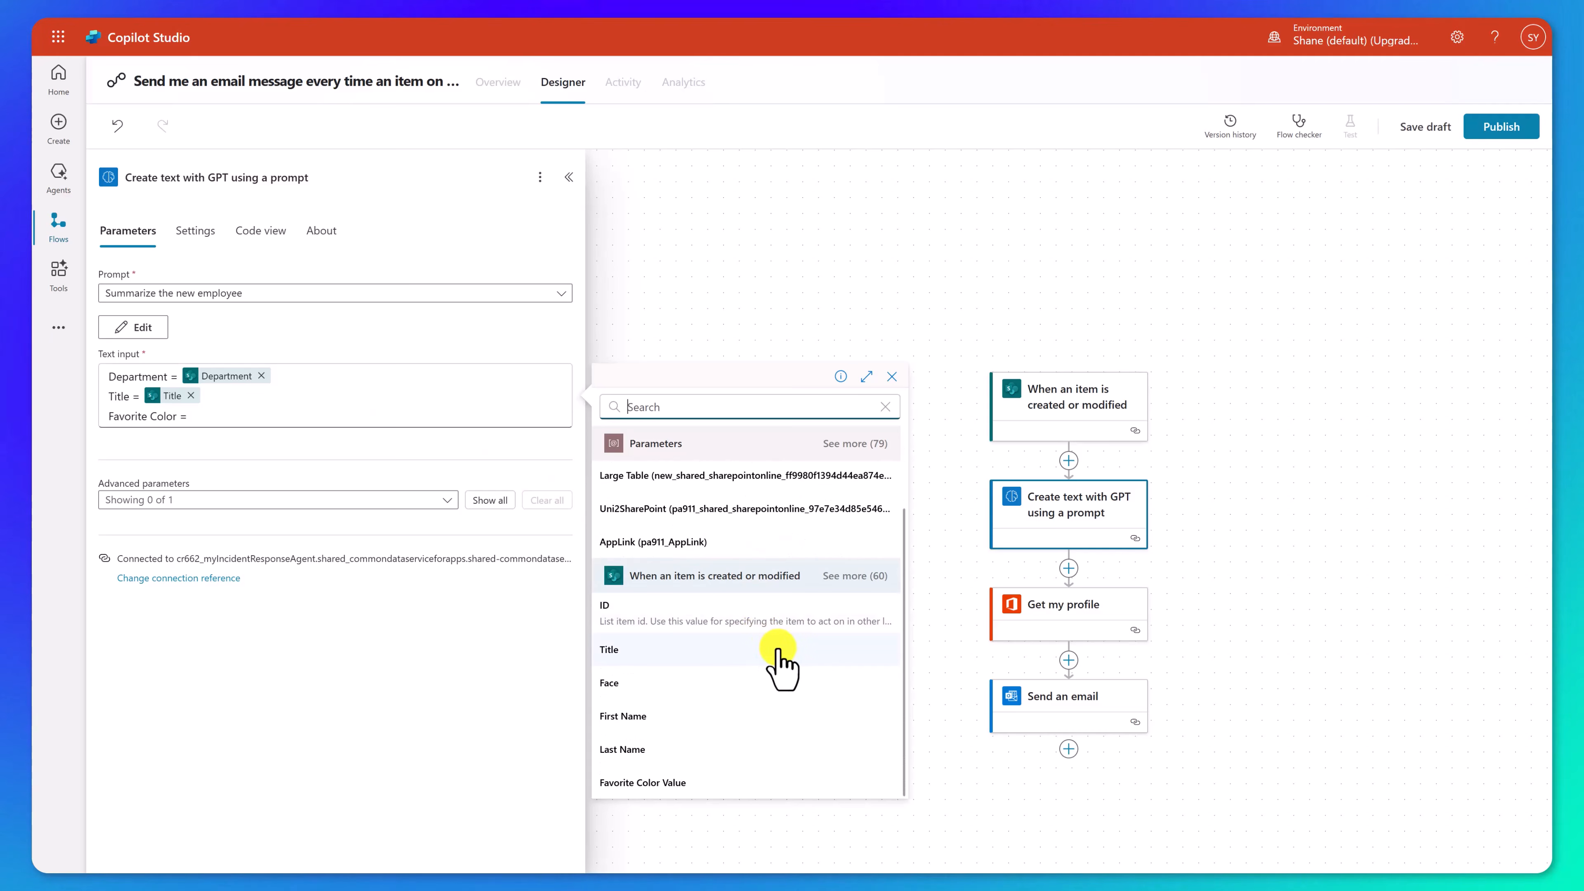
pyautogui.click(686, 783)
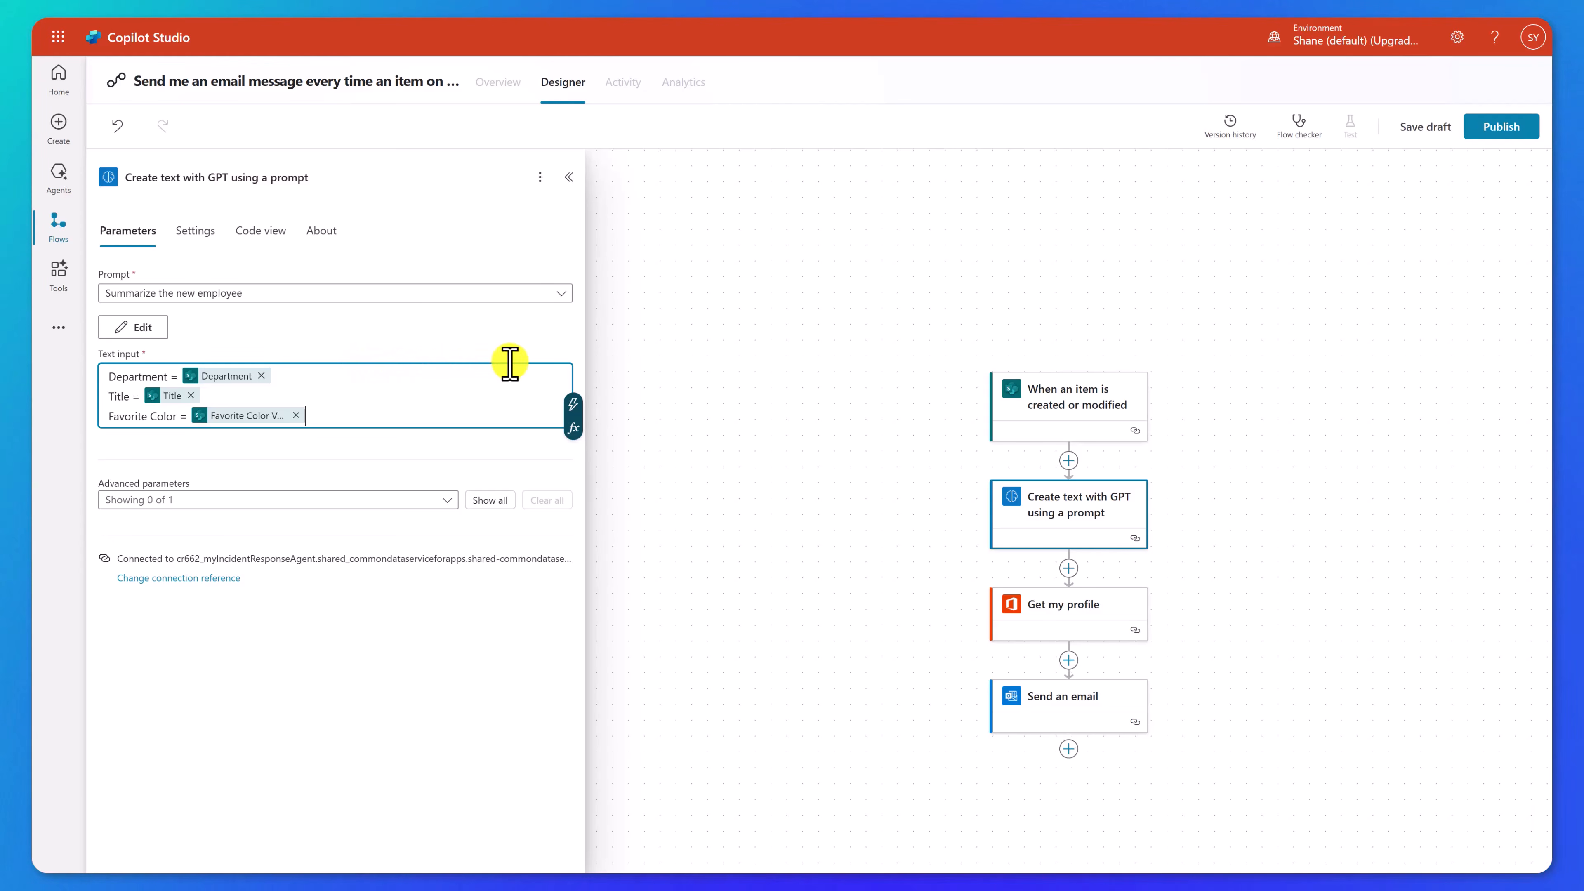
# Change the subject of the Send an email action to "A new employee was added"
pyautogui.click(1039, 705)
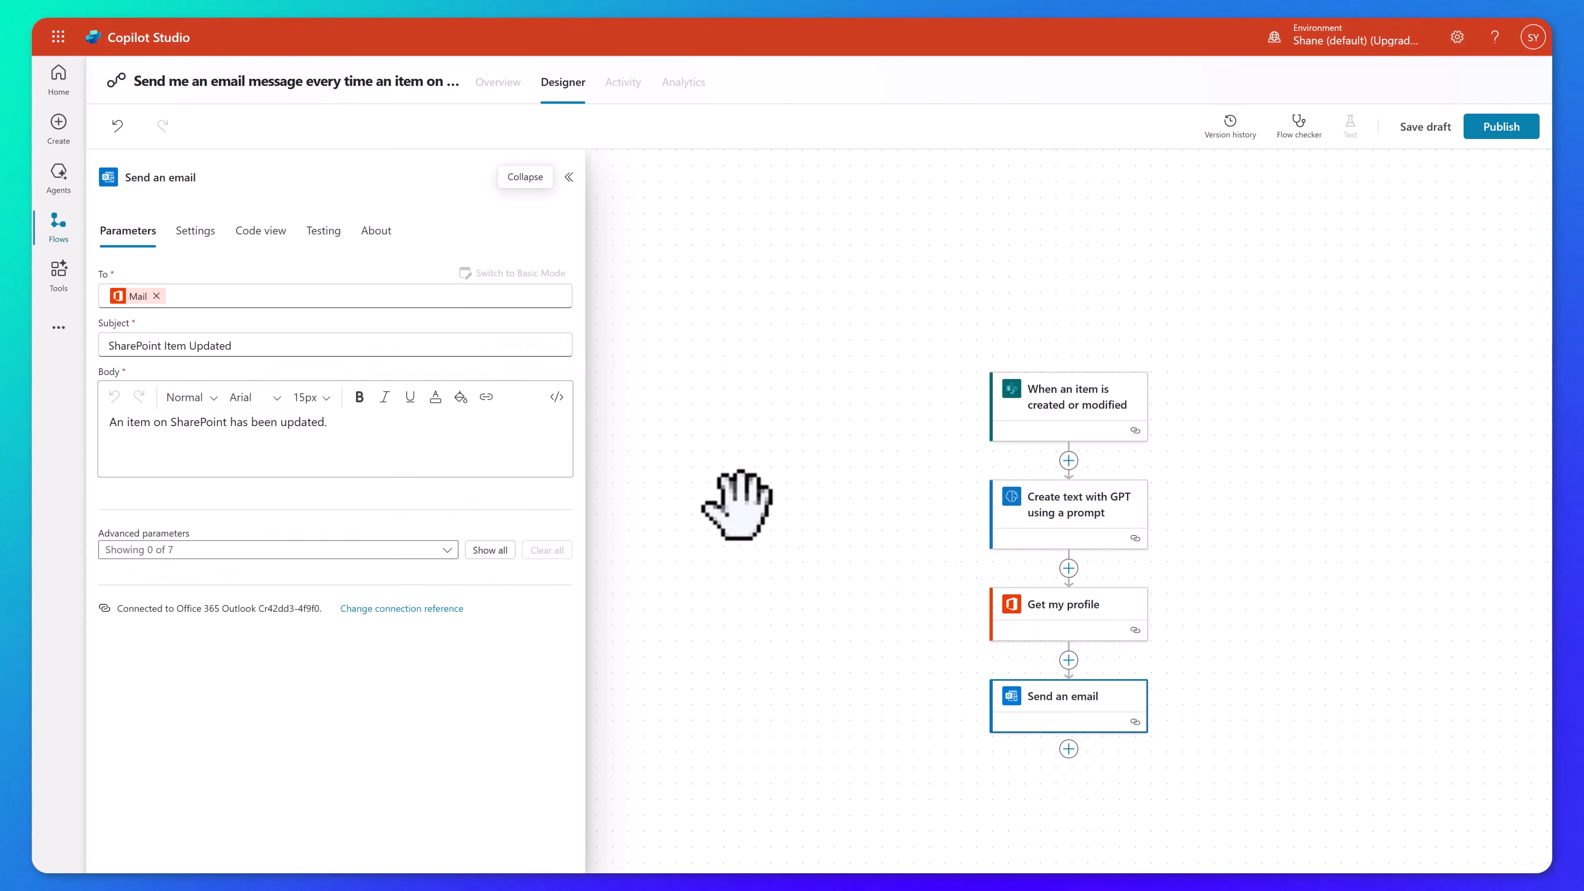
pyautogui.moveTo(347, 431); pyautogui.dragTo(107, 428)
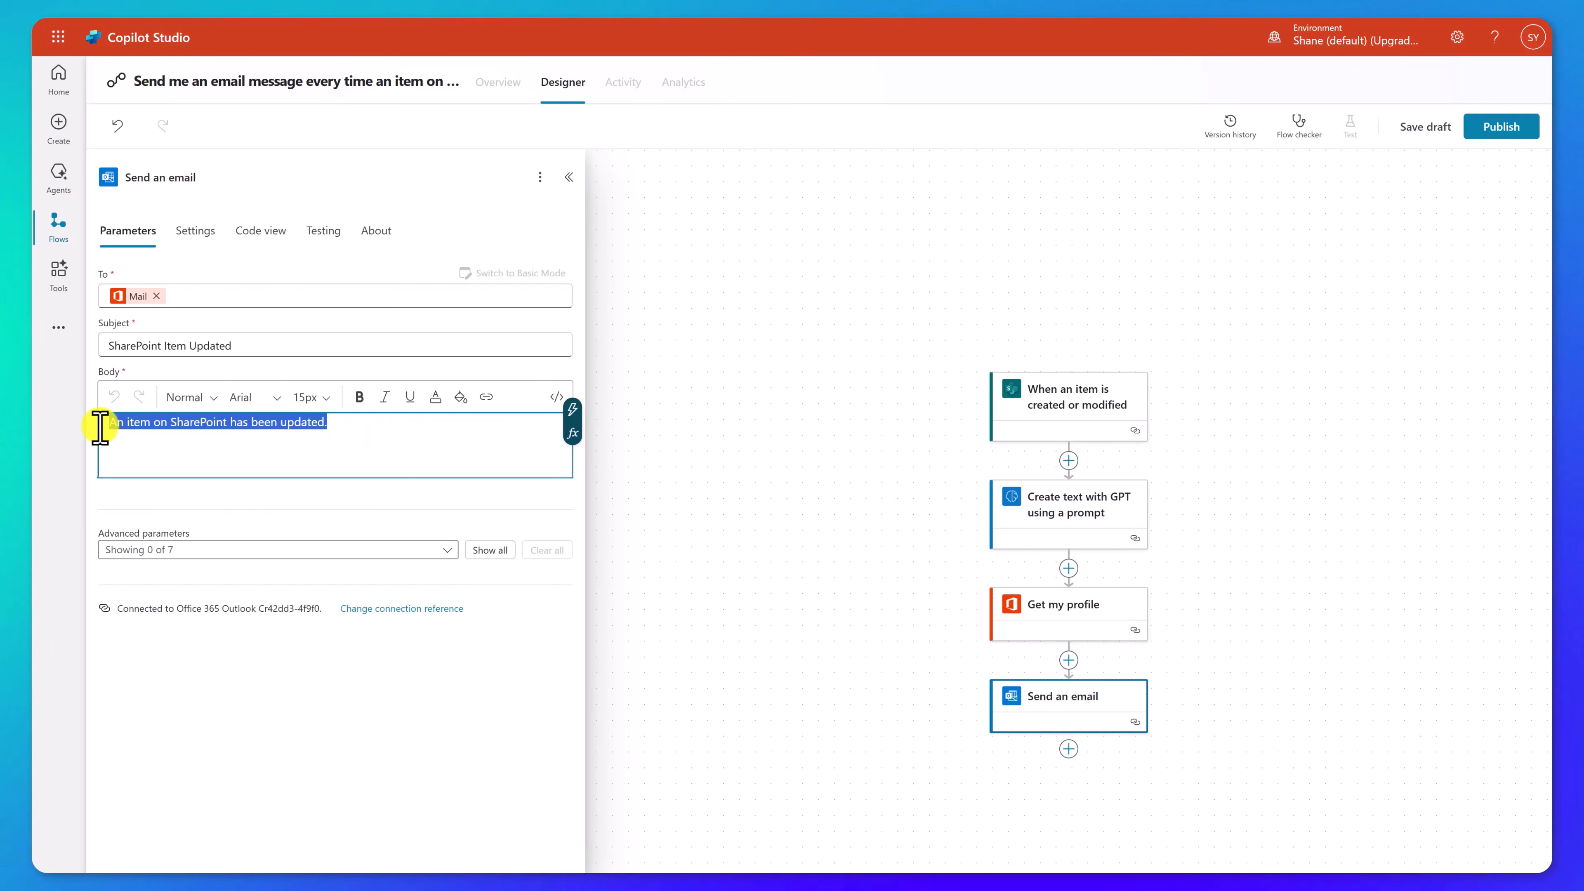
pyautogui.moveTo(248, 347); pyautogui.dragTo(37, 343)
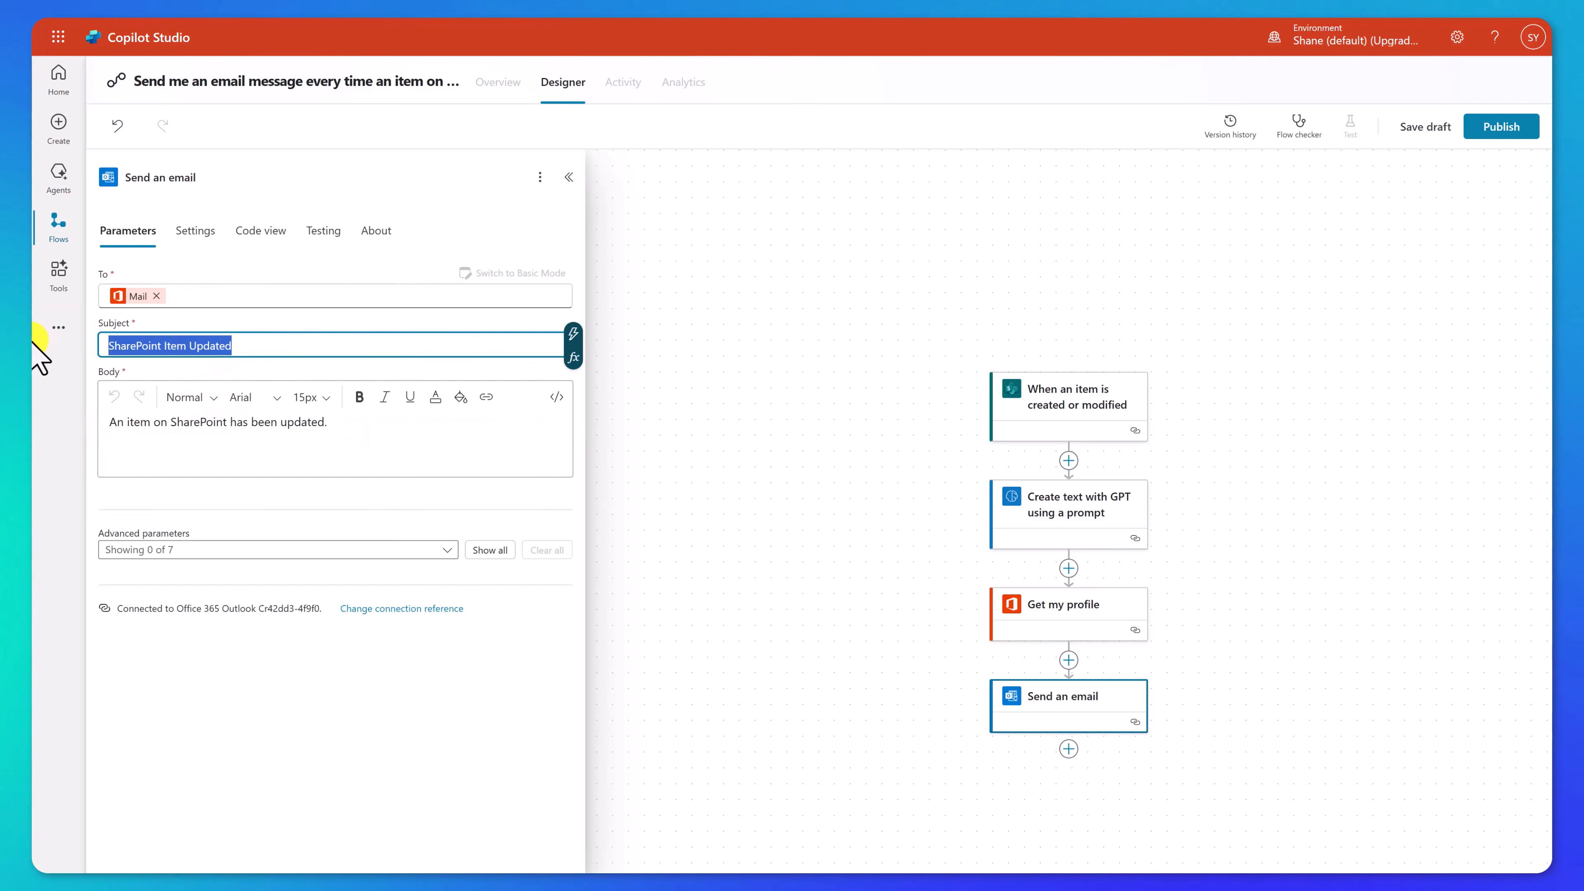
pyautogui.write('A new employee was added')
# Replace the email body with "Their name is:" followed by the First Name value from the SharePoint trigger
pyautogui.tripleClick(282, 427)
pyautogui.write('Their name is:')
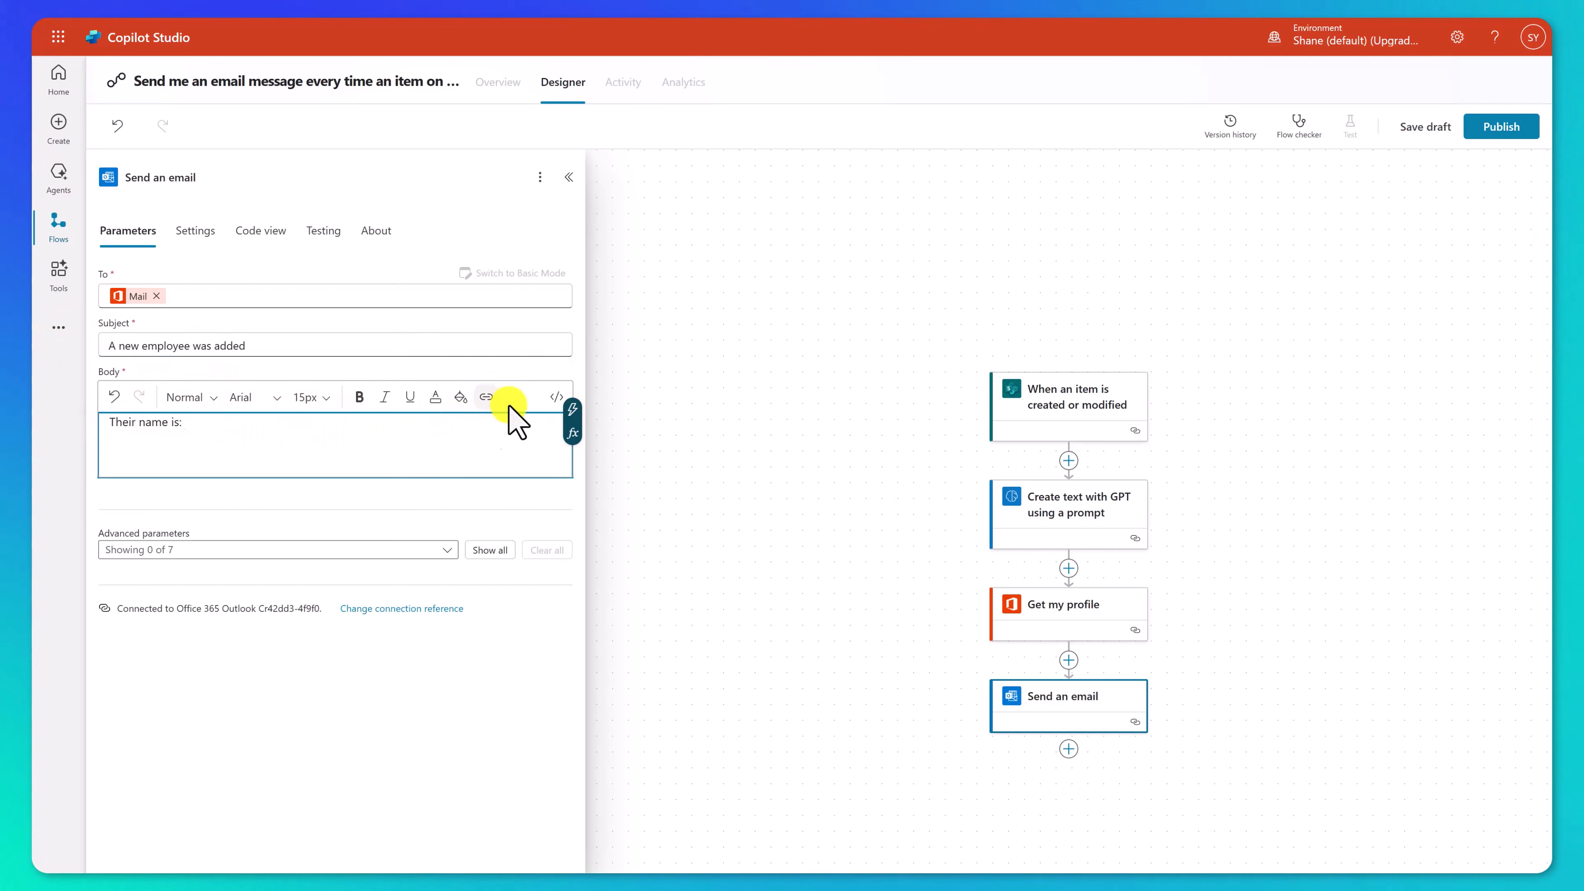
pyautogui.click(572, 409)
pyautogui.scroll(-10, 754, 643)
pyautogui.click(645, 740)
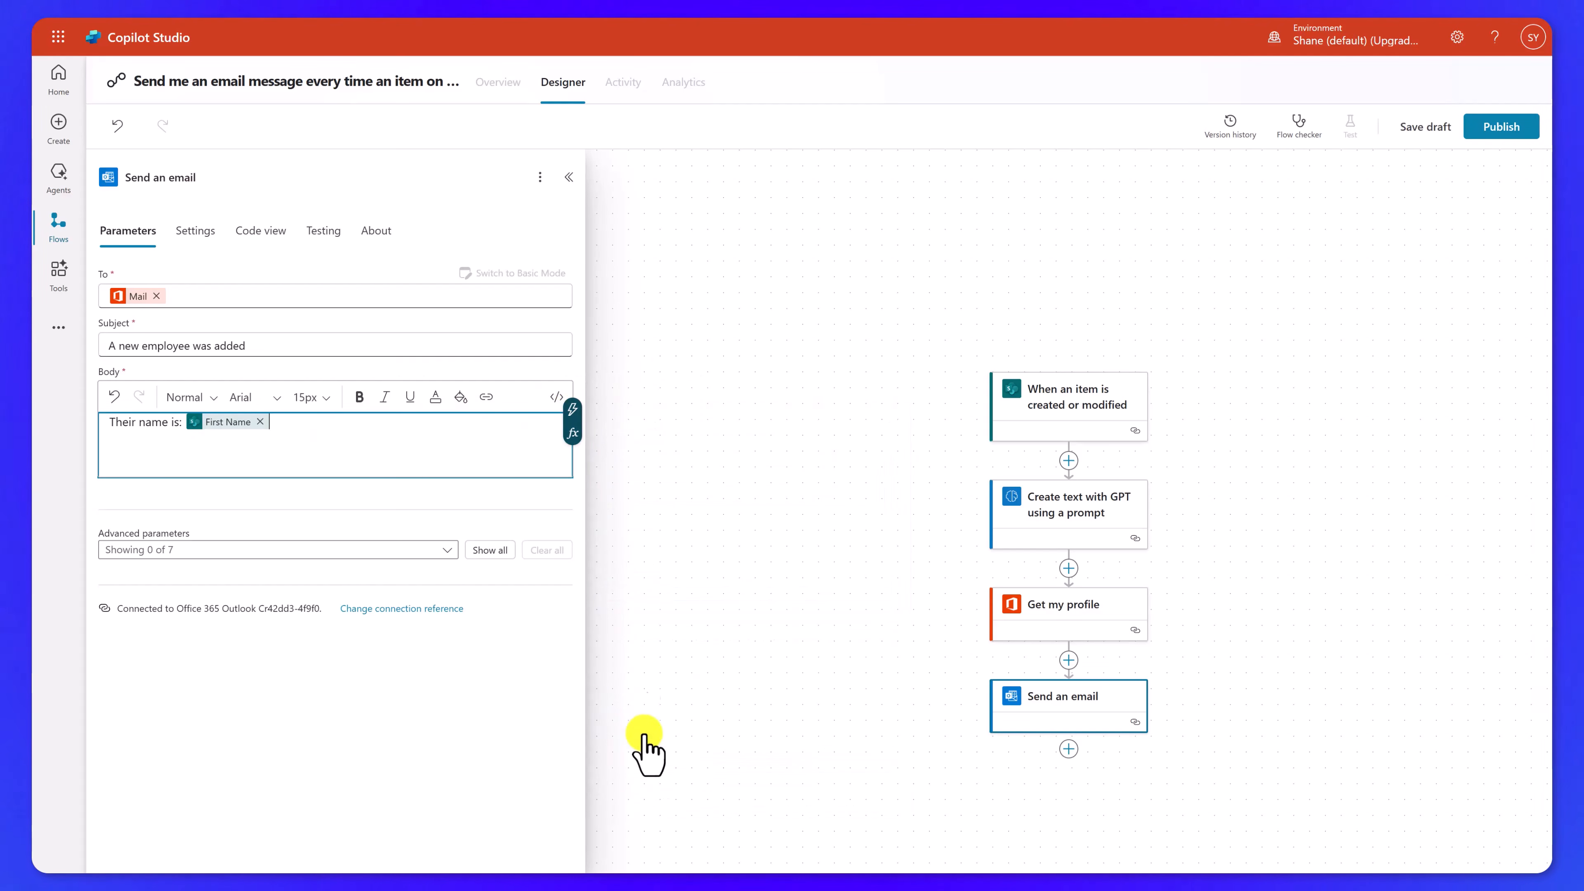
# Insert the Text output of the GPT prompt action on a new line below the name in the email body
pyautogui.press('Return')
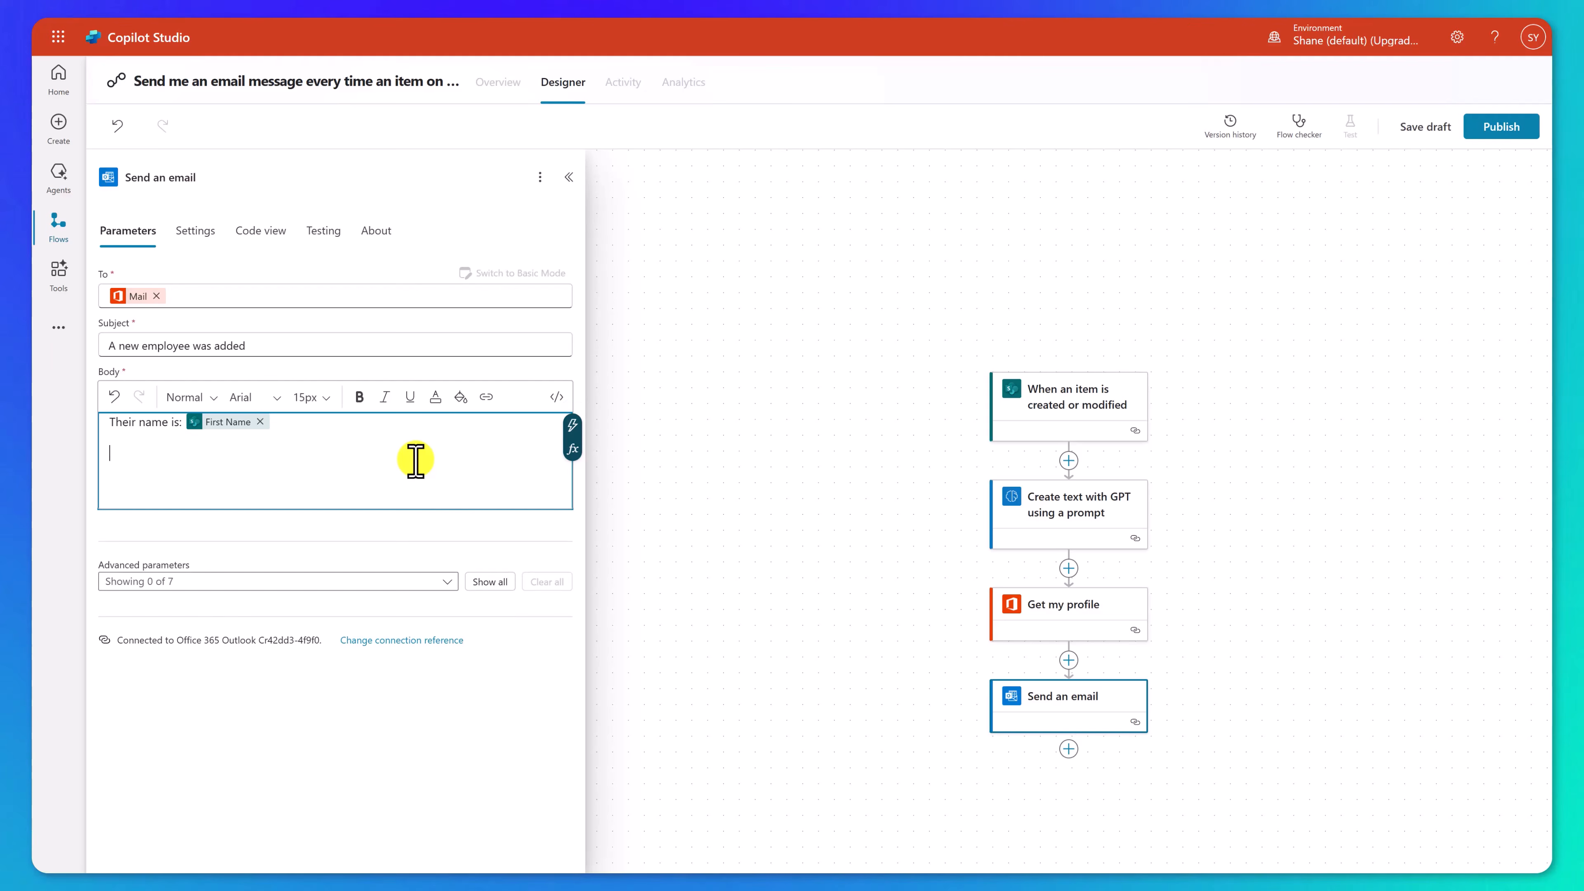
pyautogui.click(572, 426)
pyautogui.scroll(-3, 757, 648)
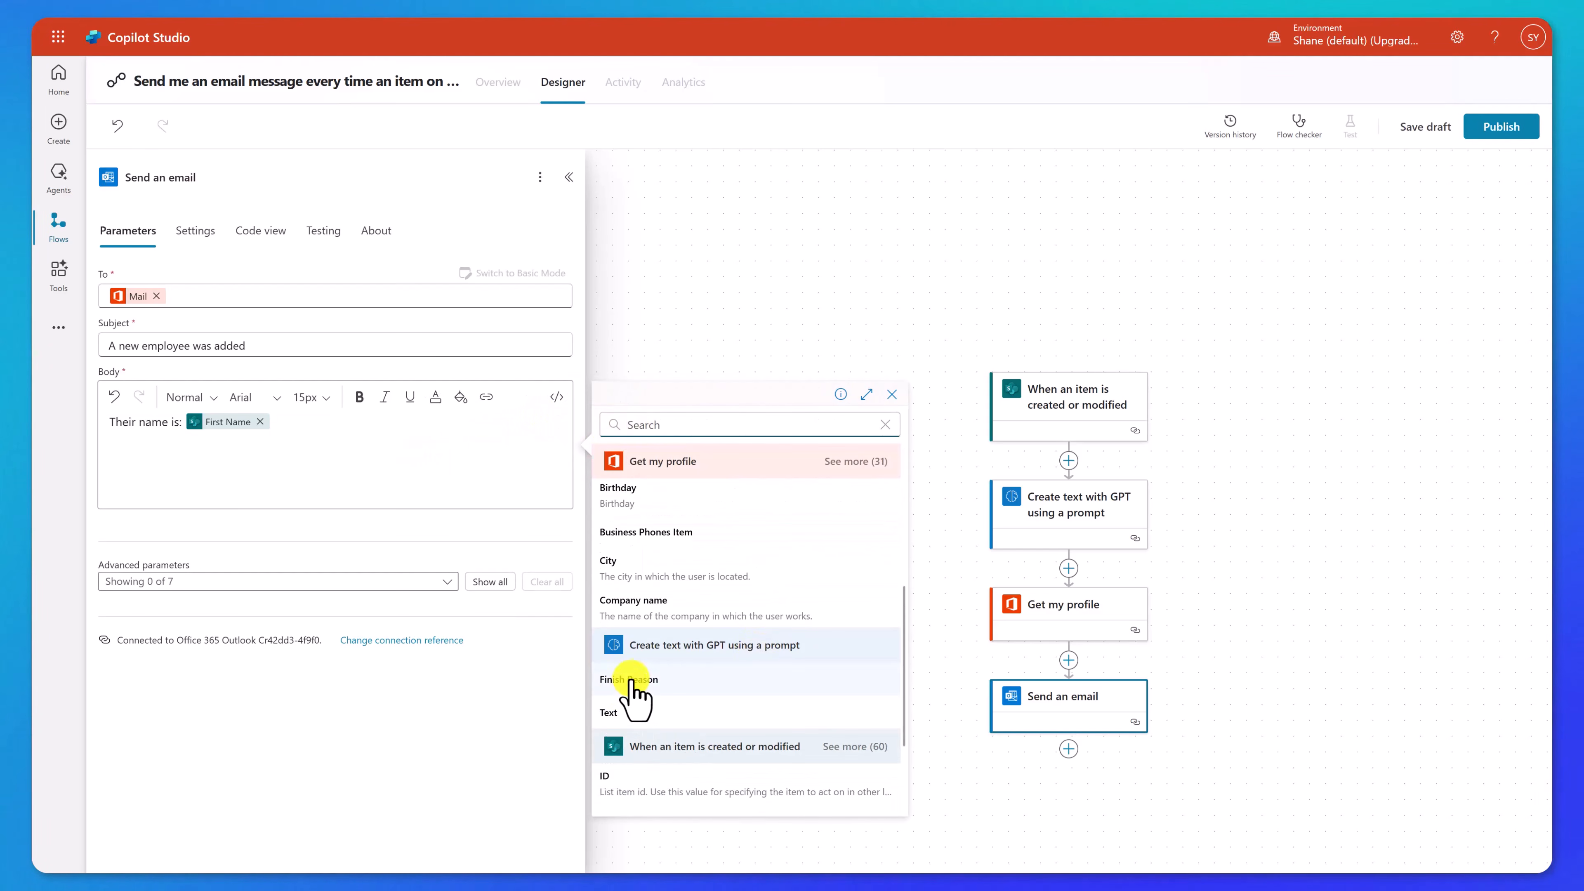
pyautogui.click(631, 713)
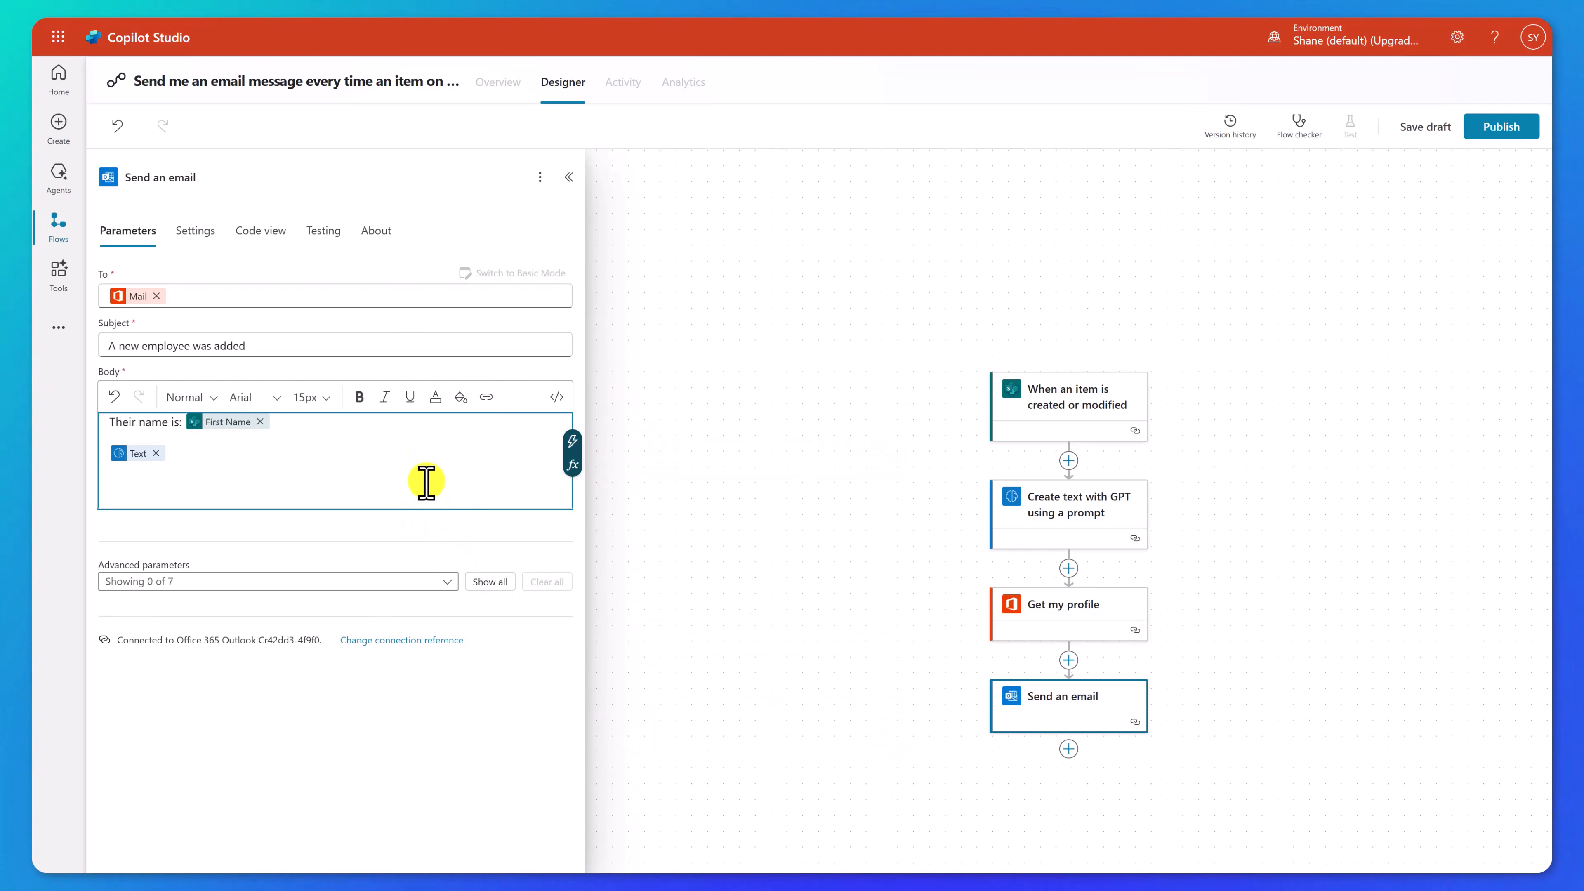